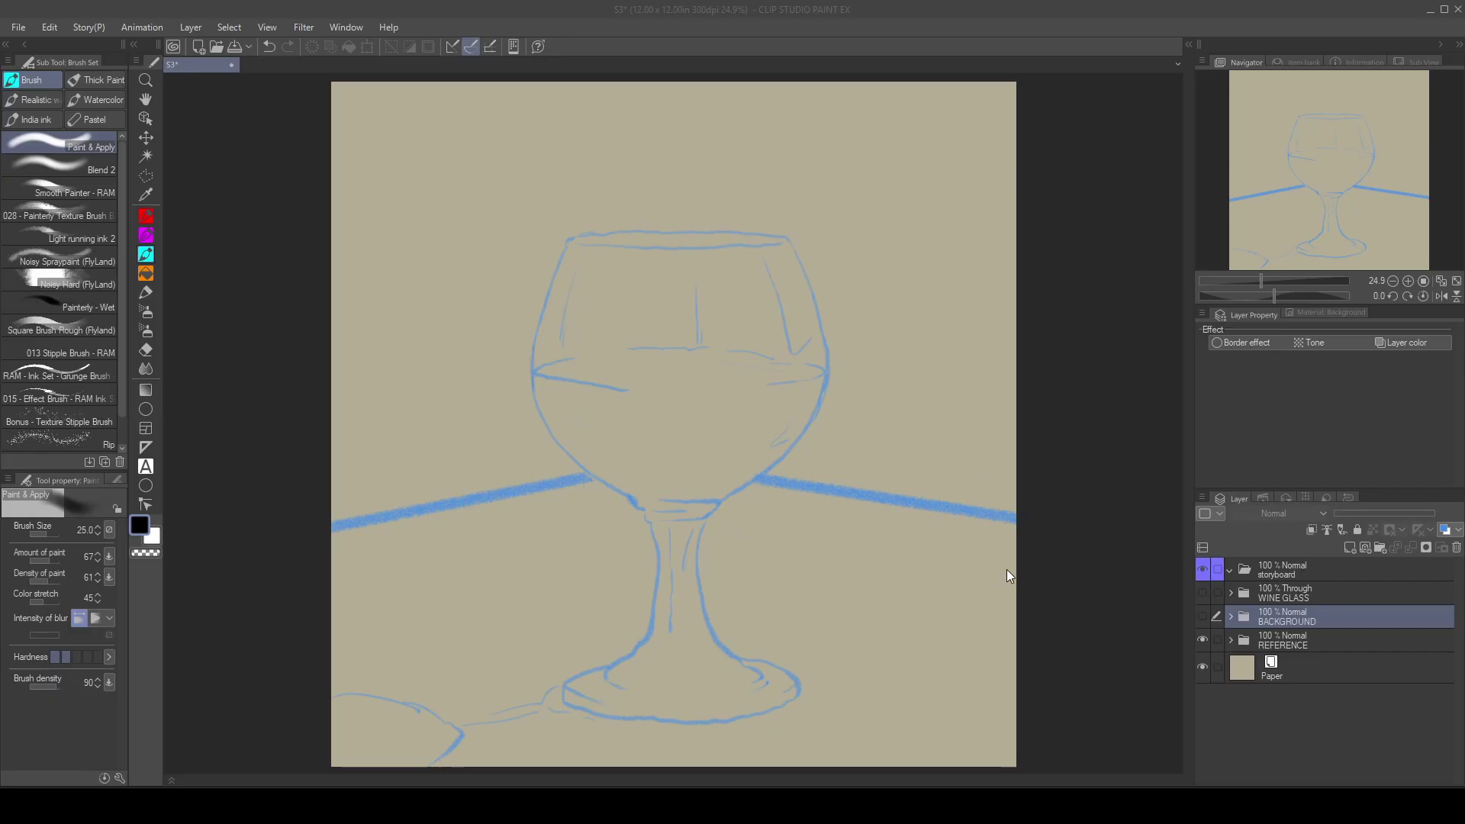
Step: Expand the REFERENCE folder, select the VECTORED LINES layer and make it visible above the sketch
click(1232, 640)
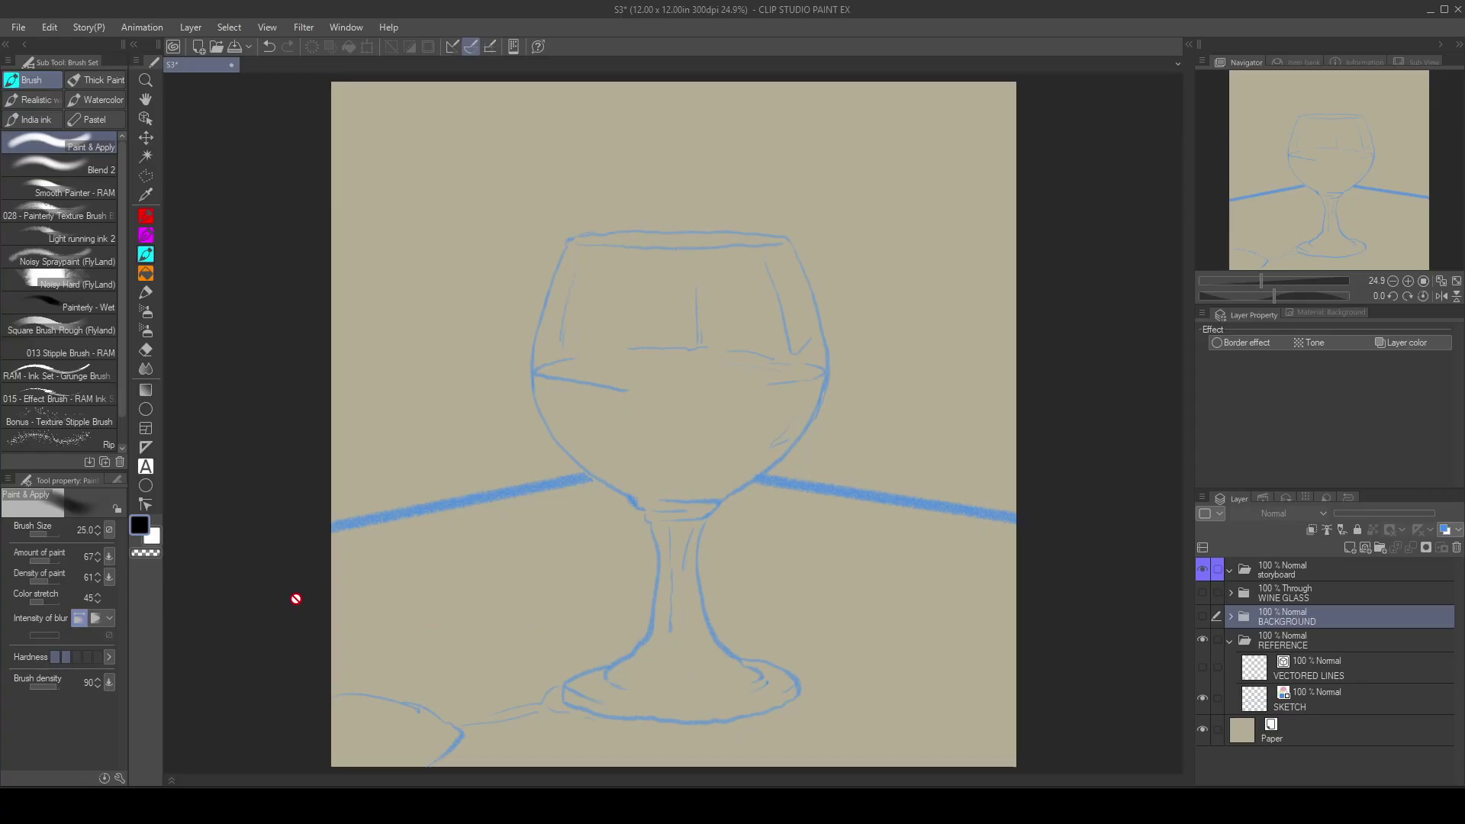
click(1342, 668)
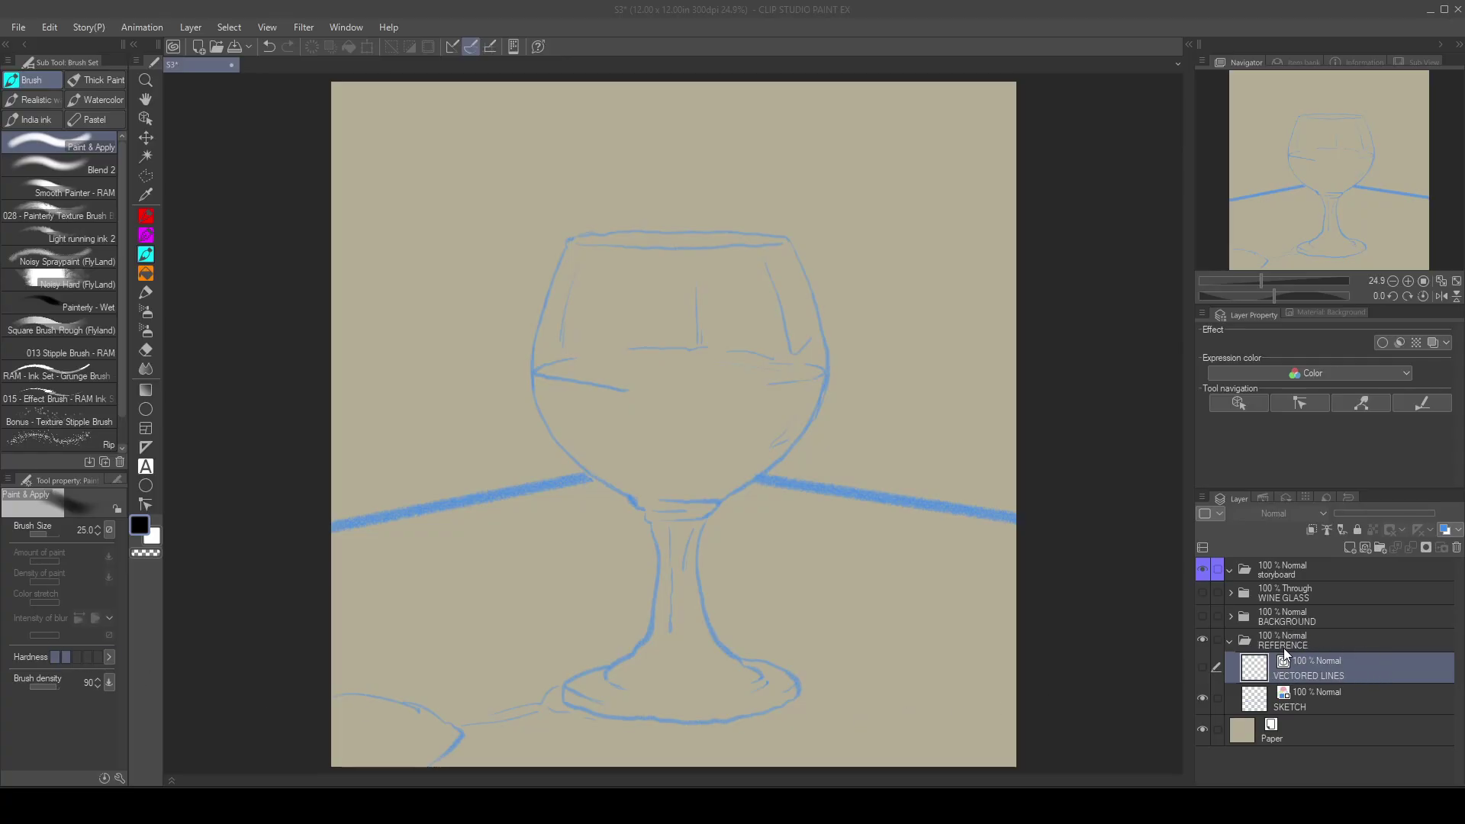
click(1201, 699)
click(1202, 699)
click(1201, 667)
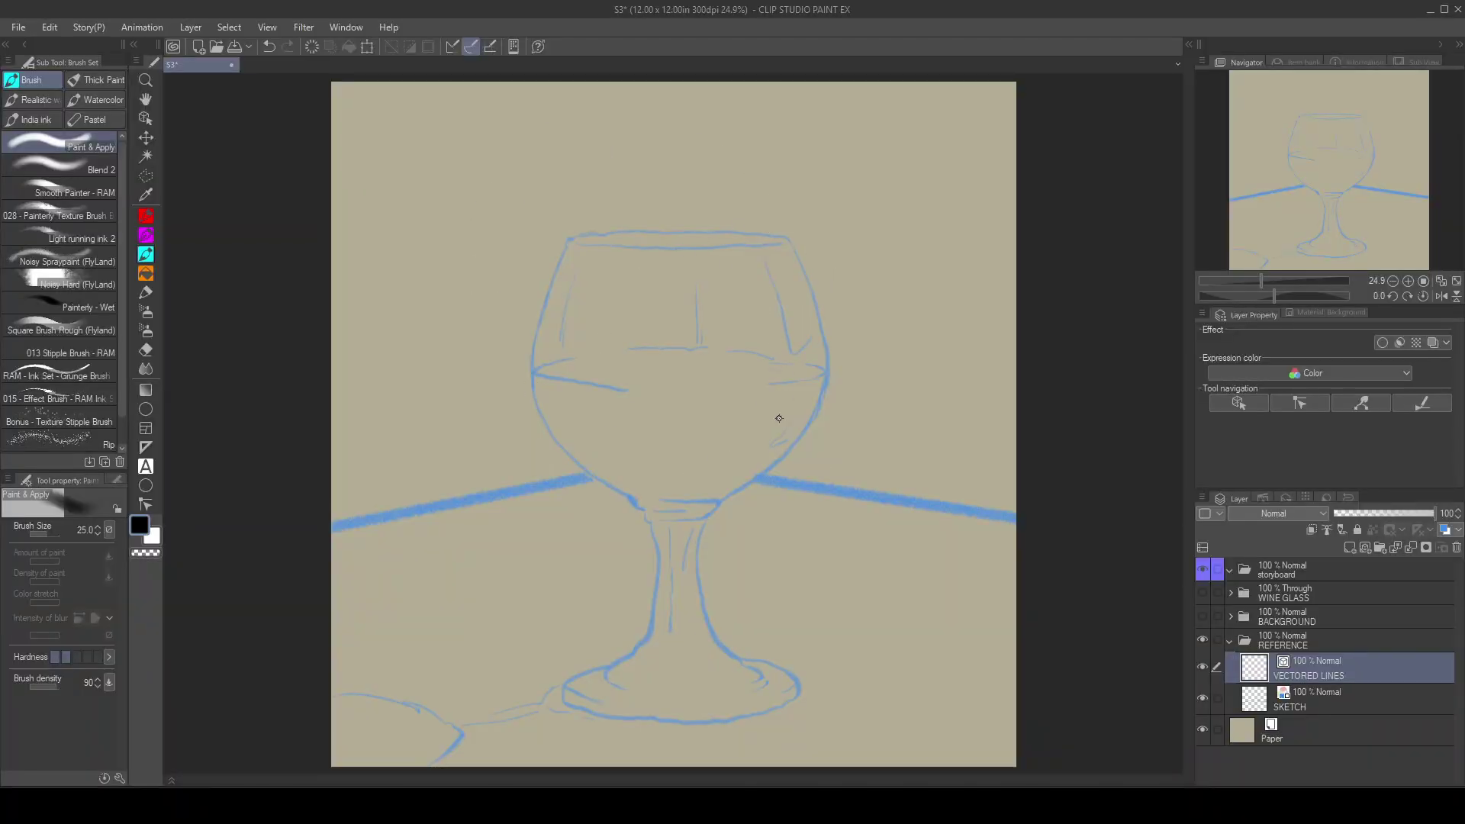
Step: Draw an unfilled black ellipse with brush size 5.0 roughly over the bowl of the sketched wine glass
click(147, 487)
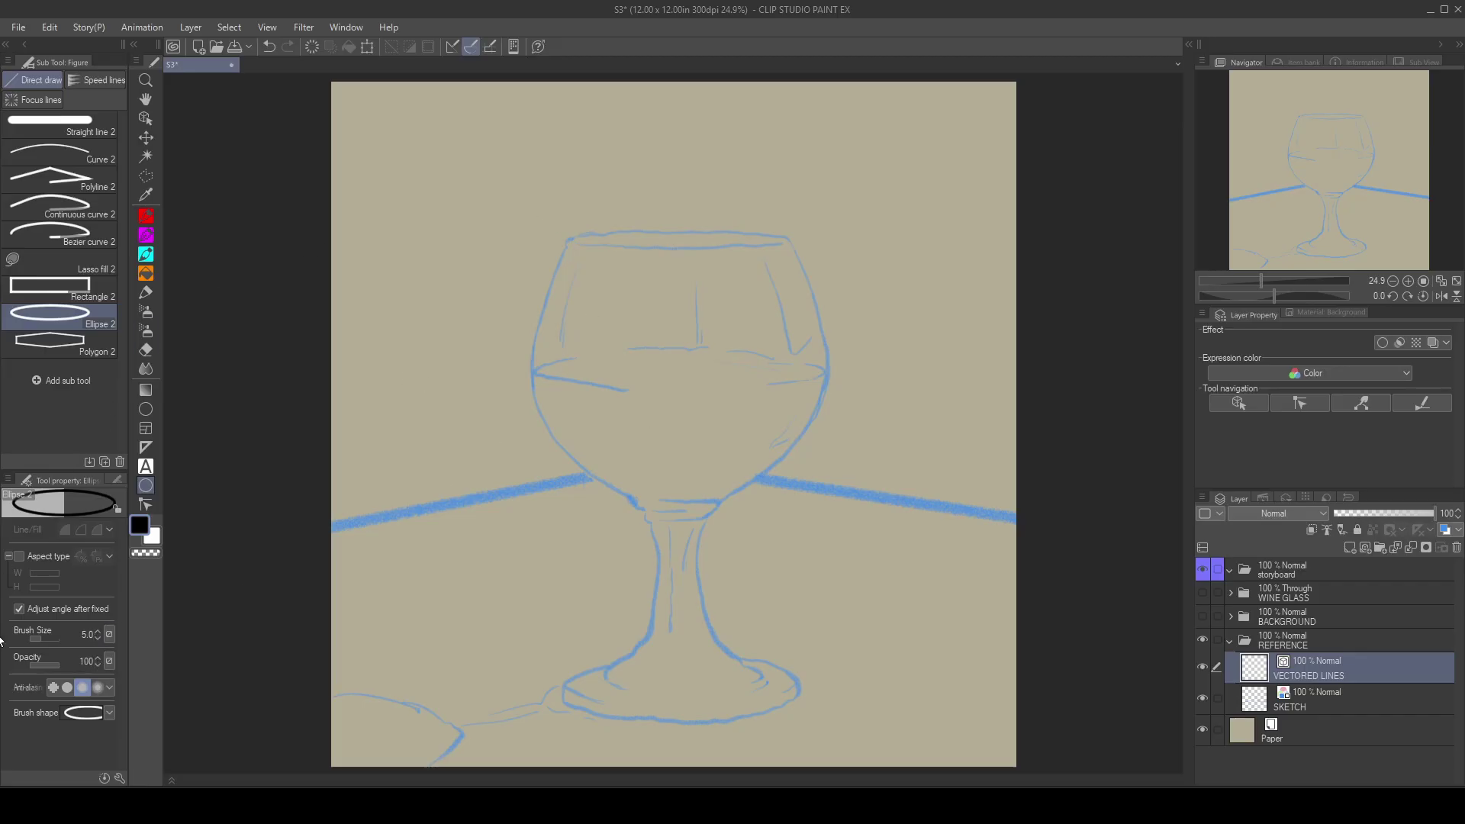
click(20, 557)
click(20, 558)
drag(520, 247, 798, 508)
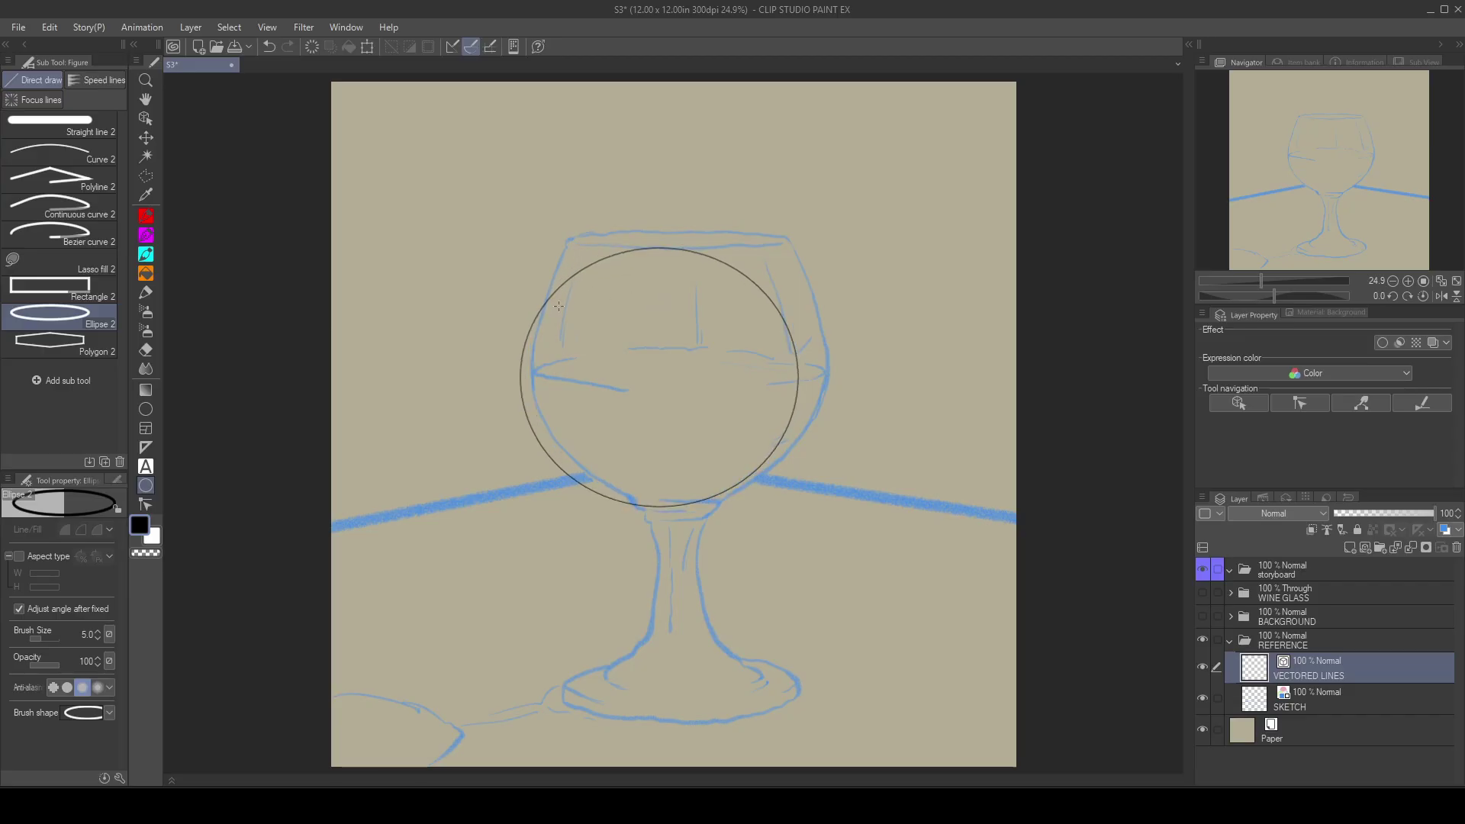
click(519, 305)
Step: Select the ellipse as an object, centre it on the bowl and stretch its sides to match the sketched bowl's width and base
click(146, 118)
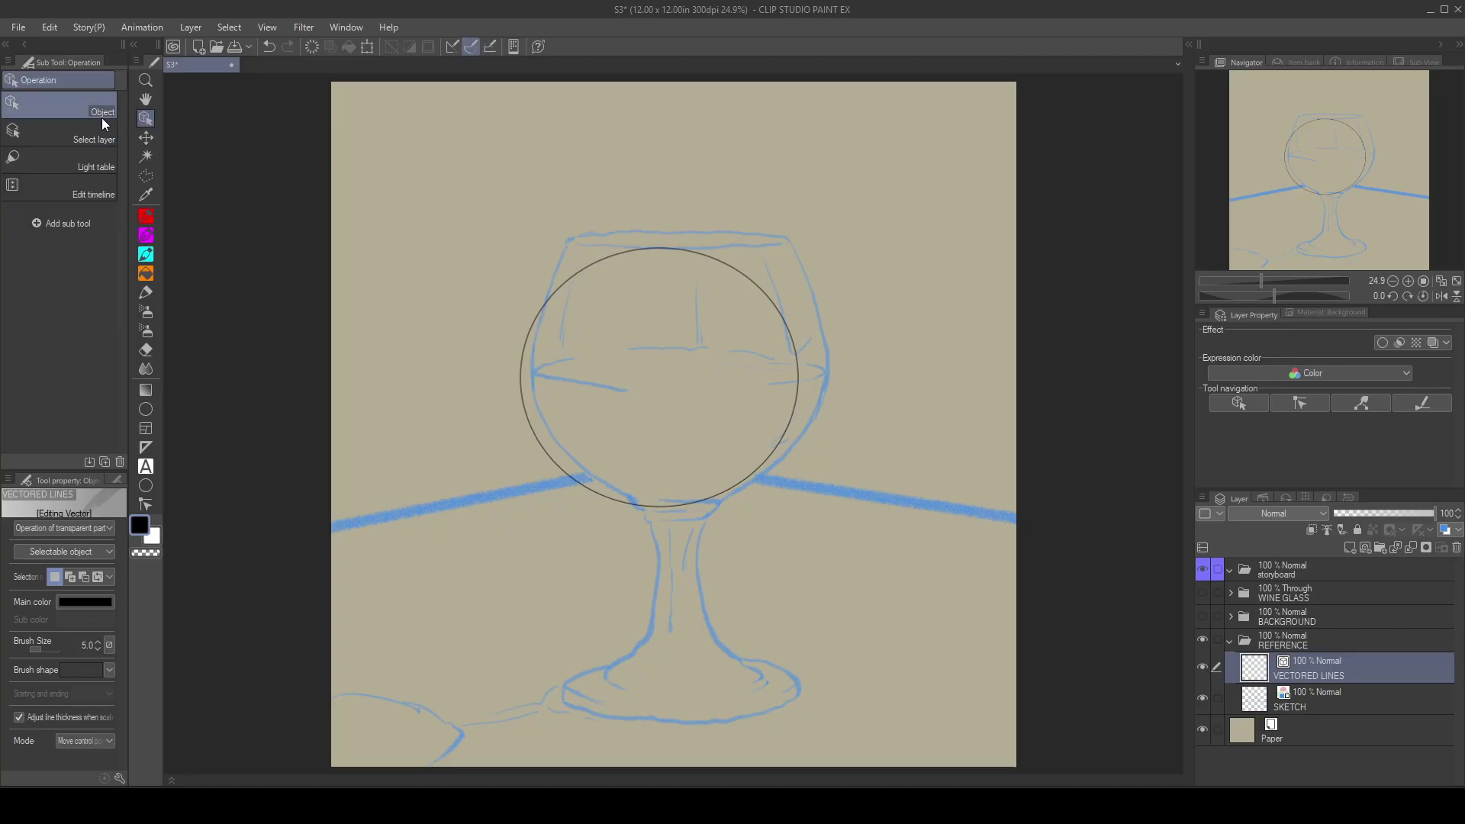
click(721, 493)
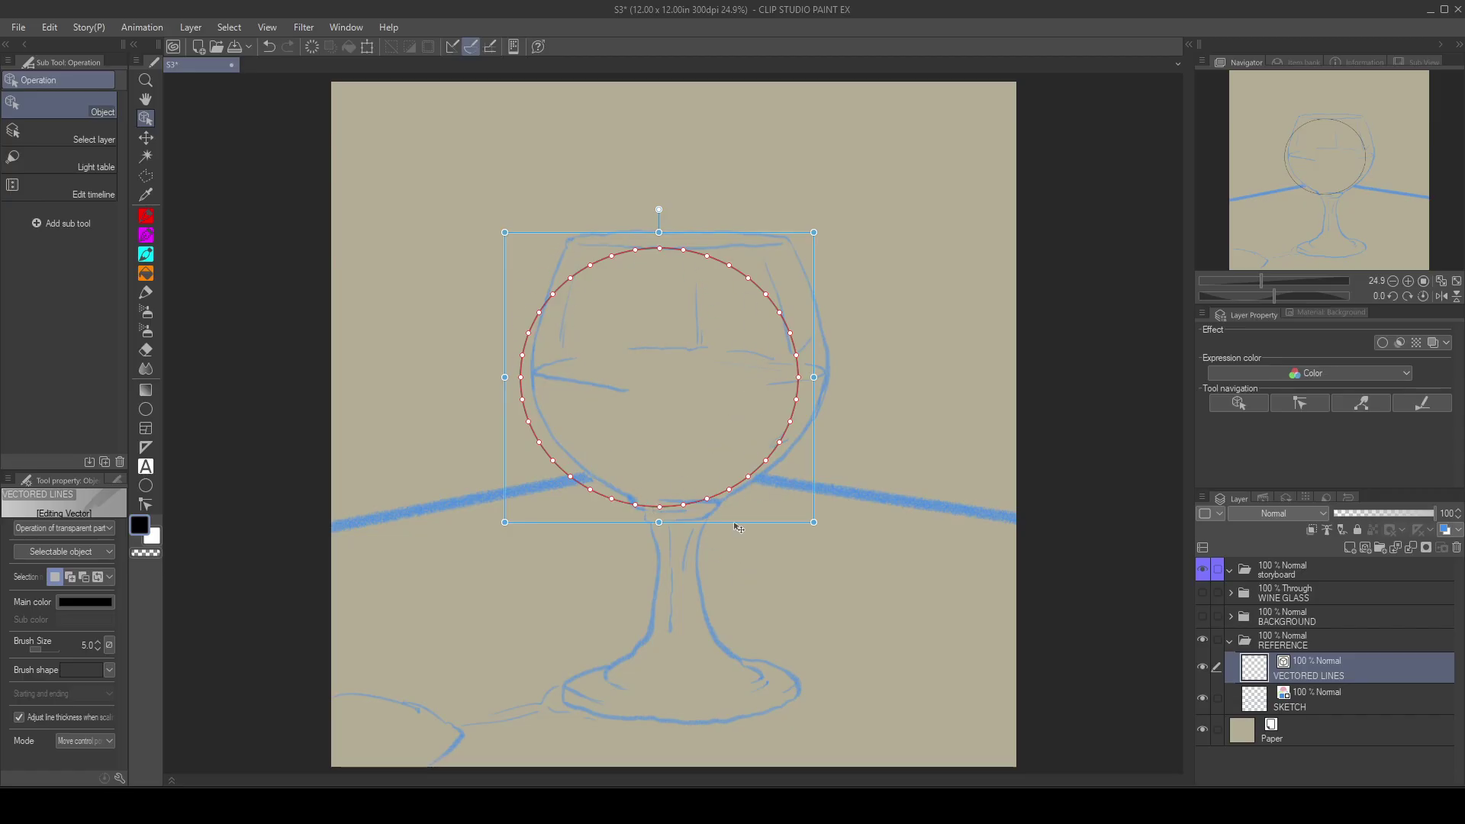
drag(738, 526, 756, 519)
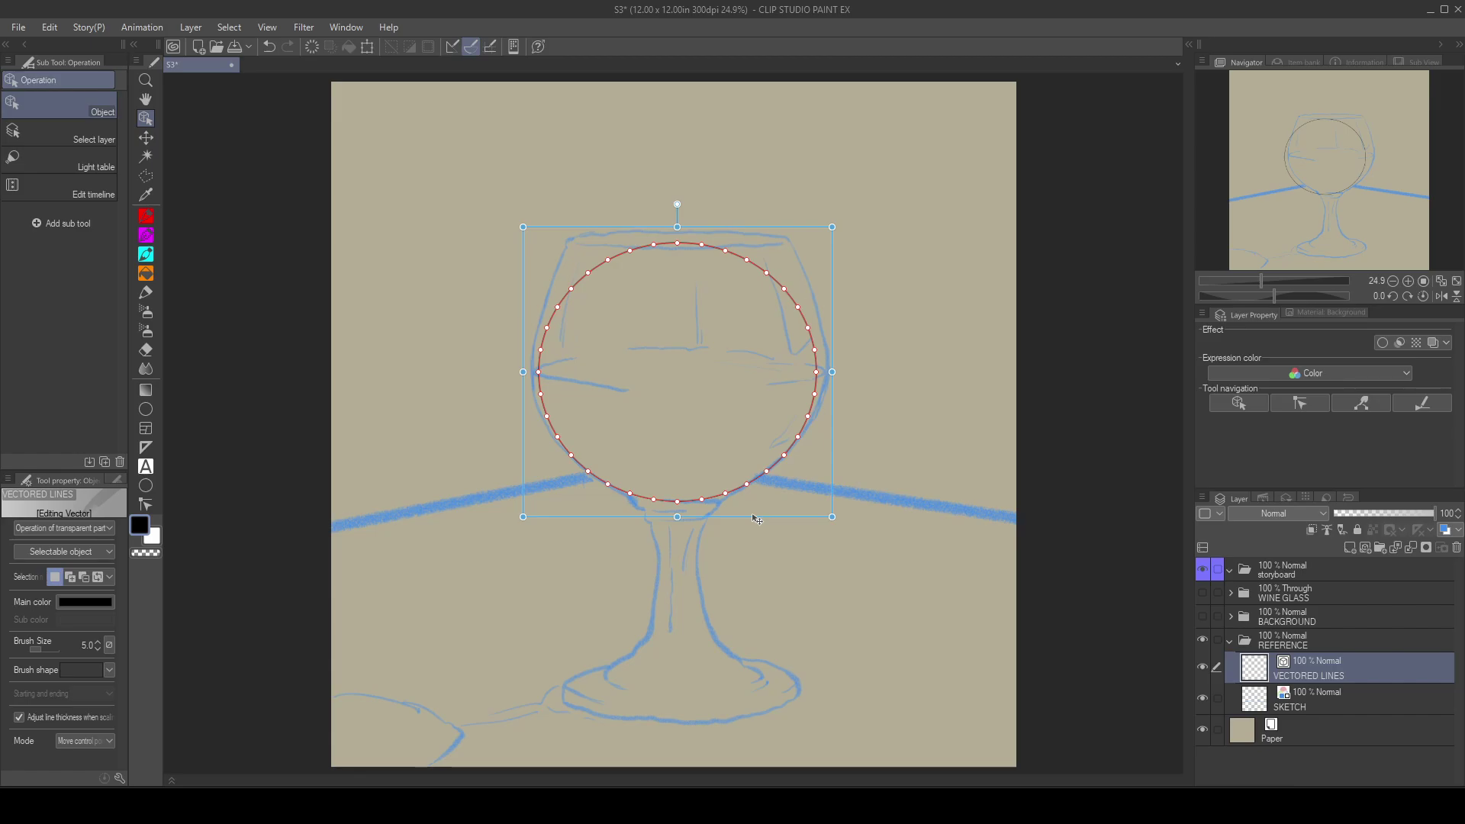
drag(676, 226, 669, 203)
drag(834, 360, 842, 359)
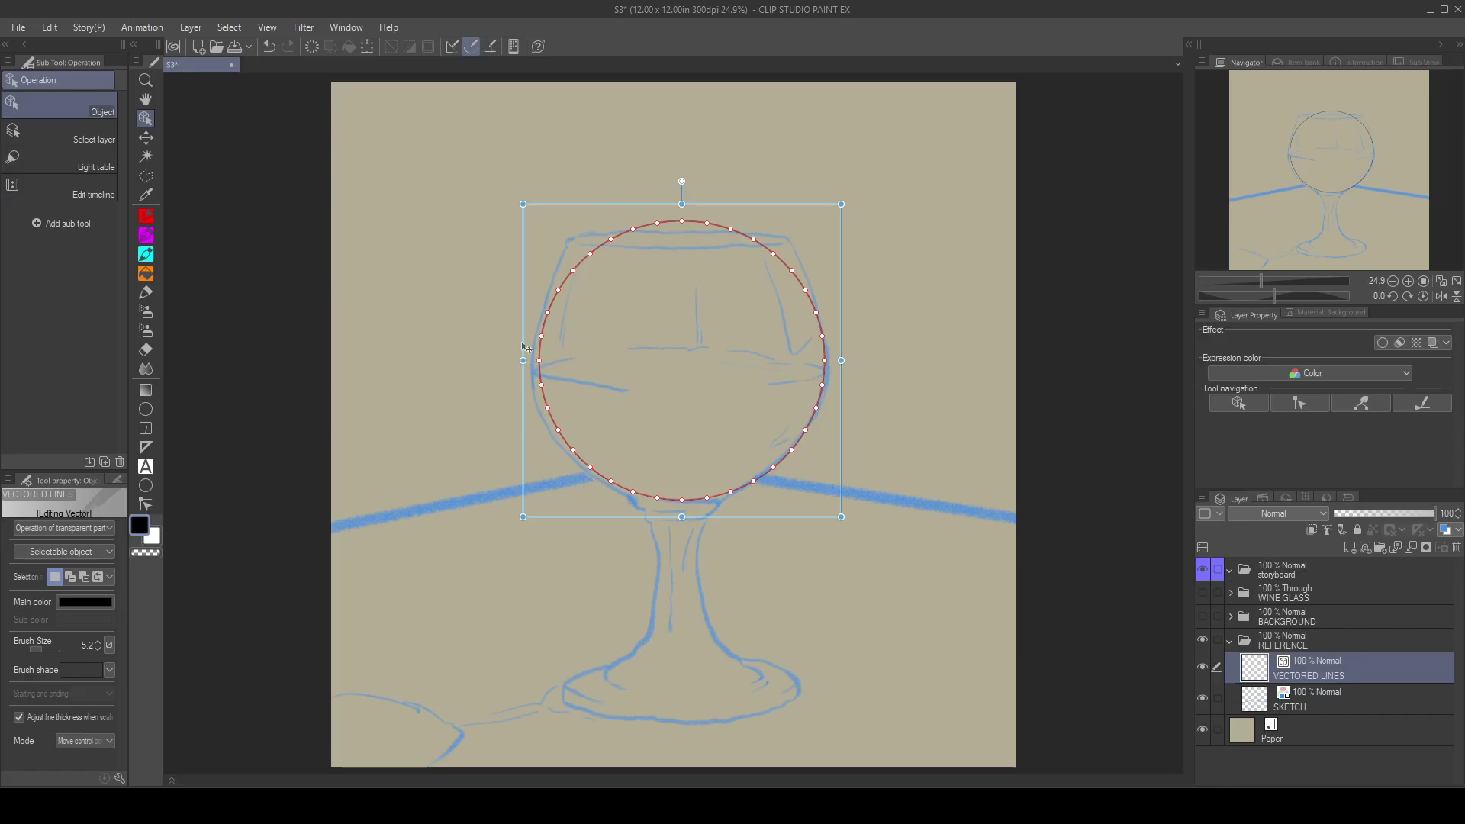
drag(523, 360, 518, 360)
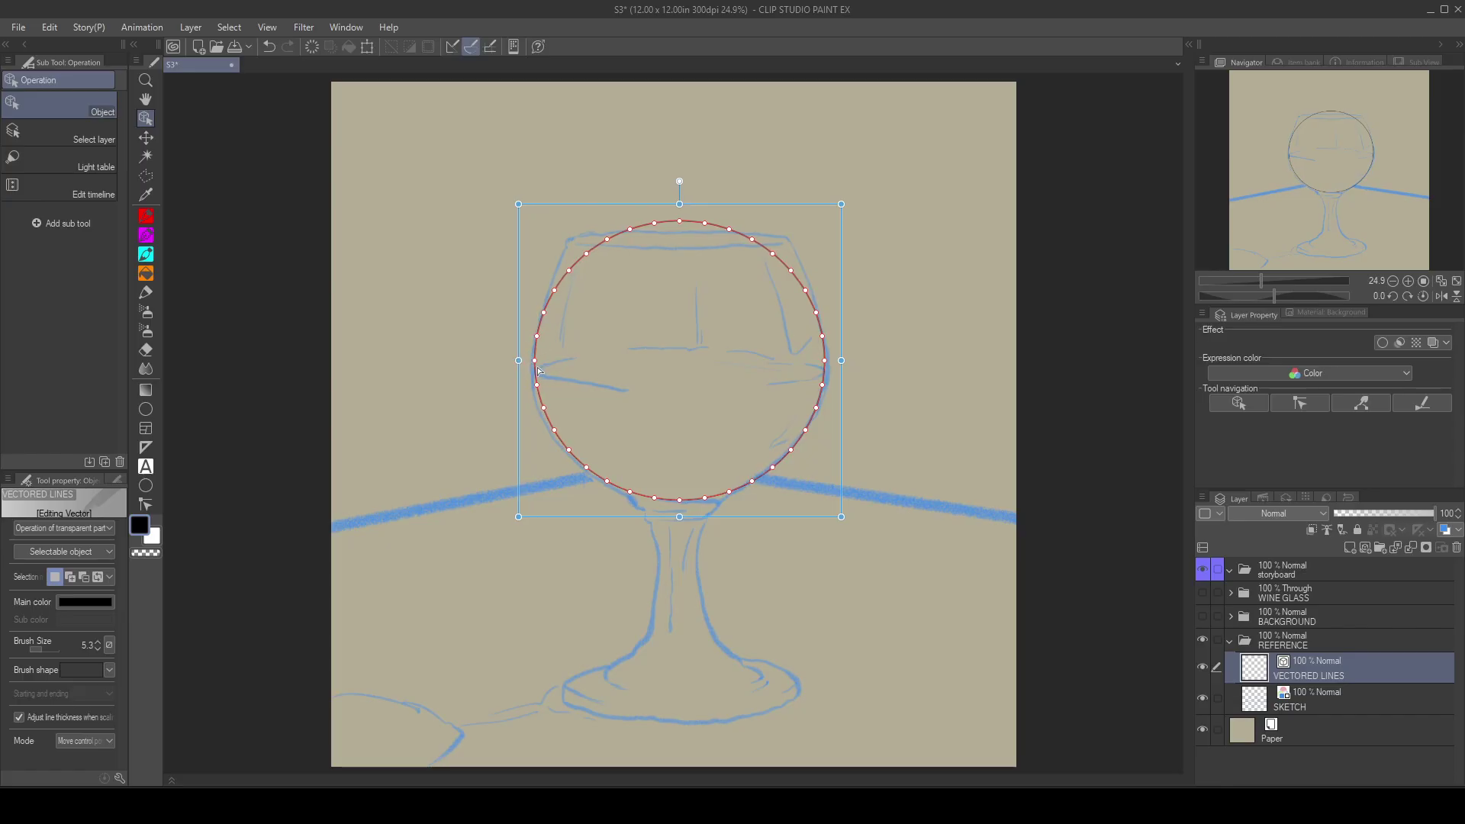
drag(841, 360, 841, 360)
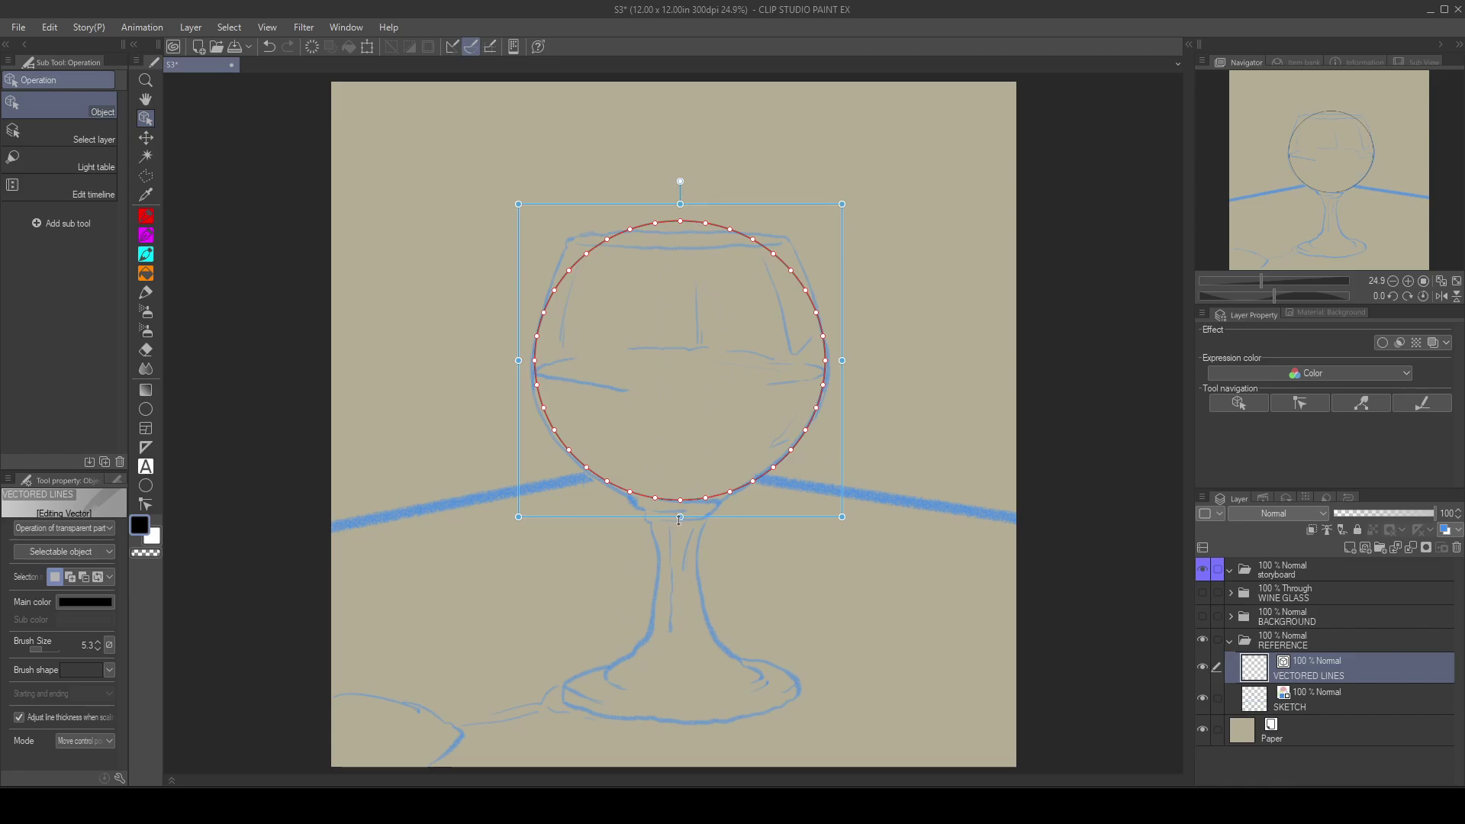
drag(680, 519, 680, 521)
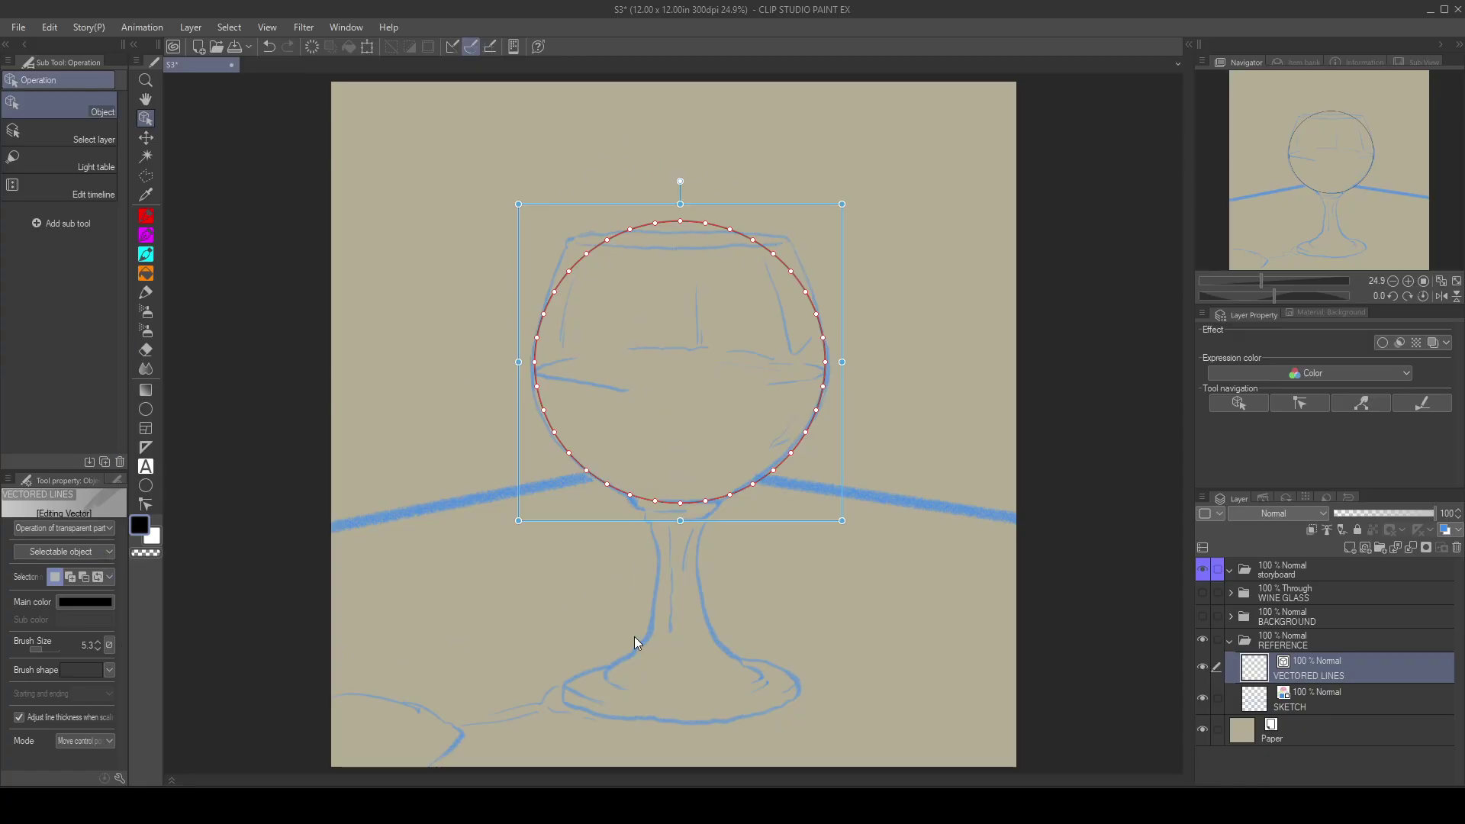
Step: Split the circle's vector line at its lowest control point and delete the left half
click(145, 503)
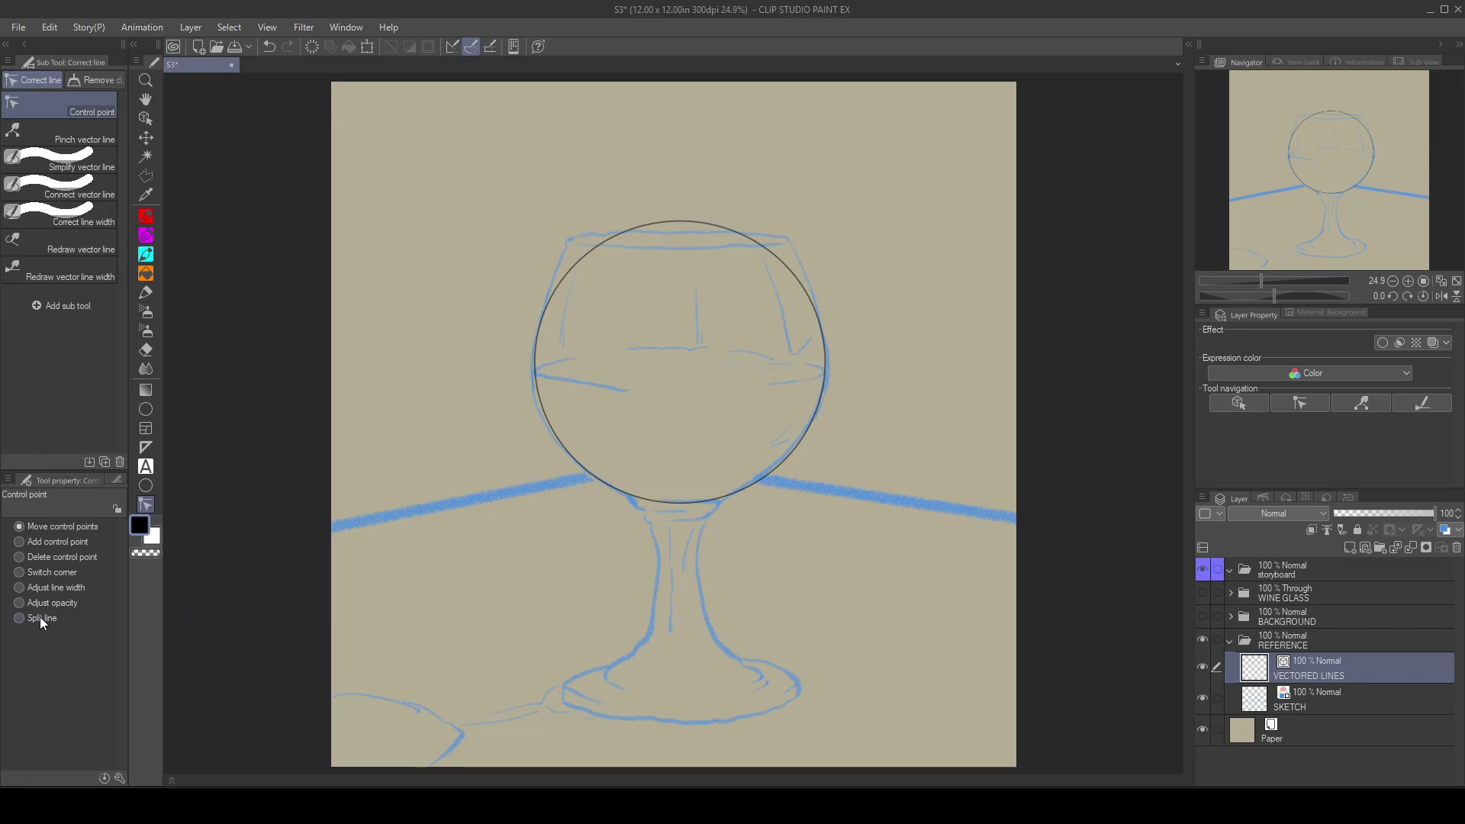
click(19, 619)
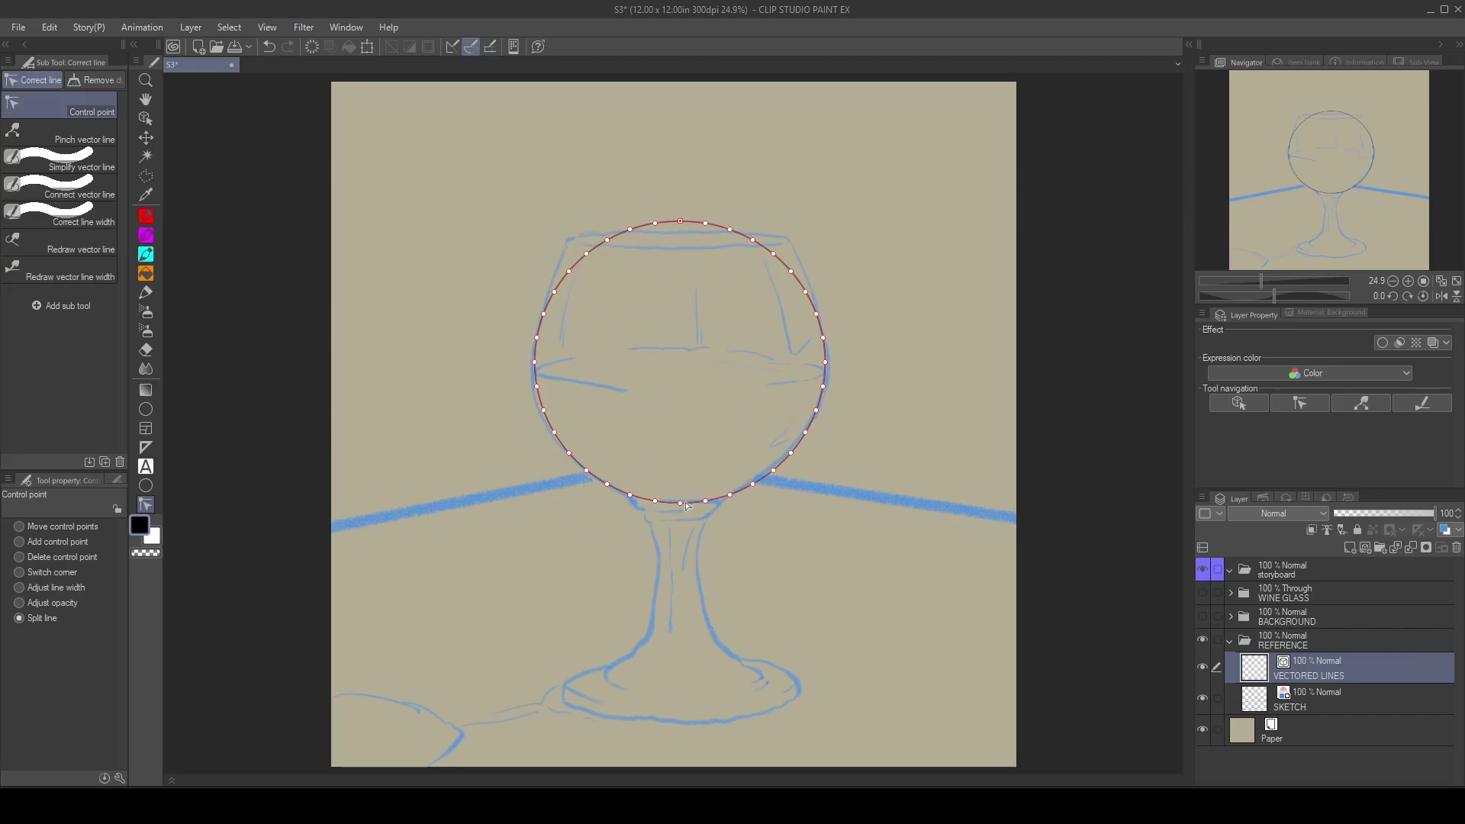
click(681, 503)
click(147, 119)
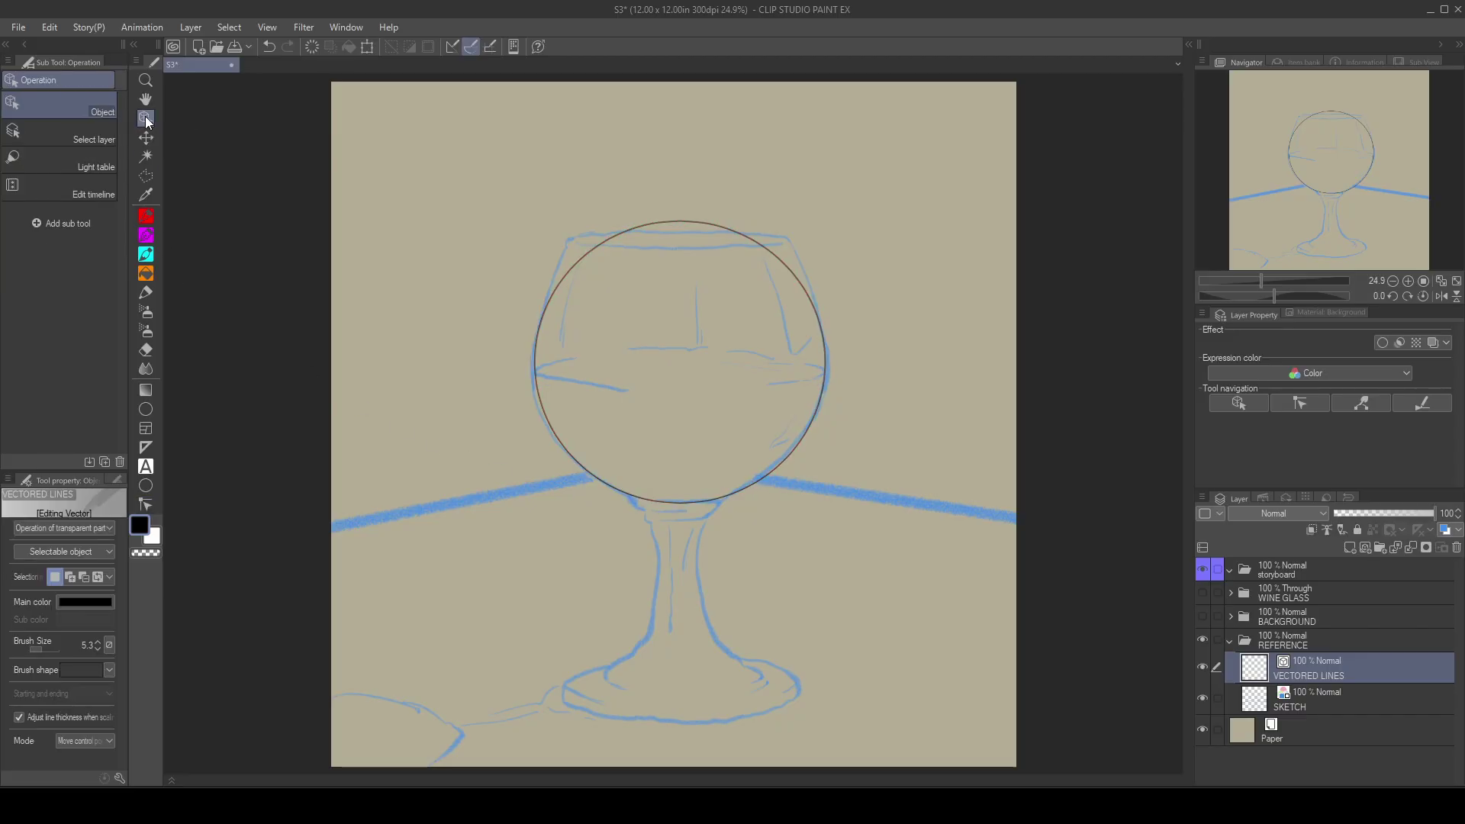
click(569, 281)
key(Delete)
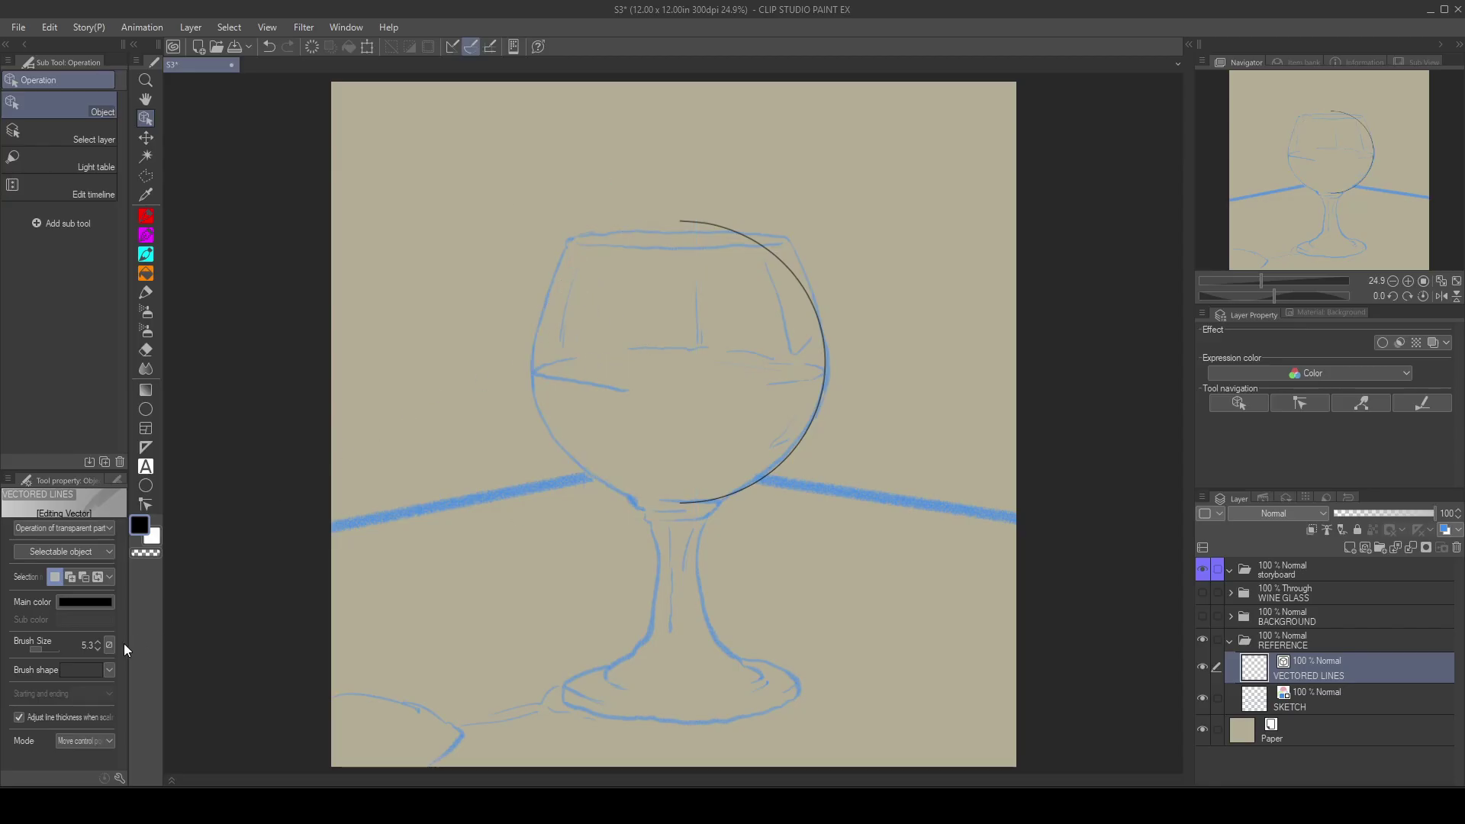
Step: Move the control points along the lower right of the half circle so the curve follows the sketched bowl
click(146, 505)
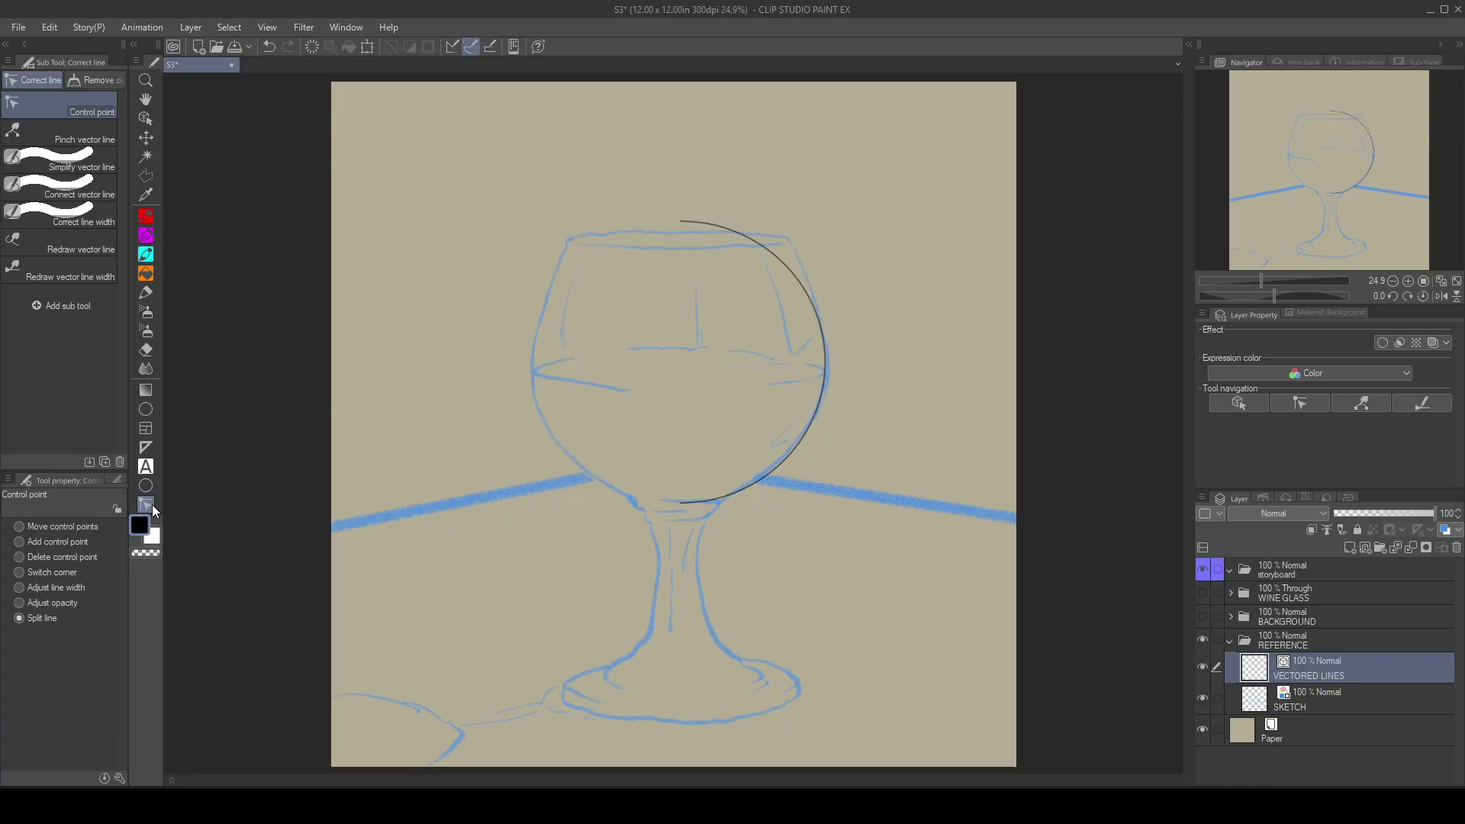
click(21, 528)
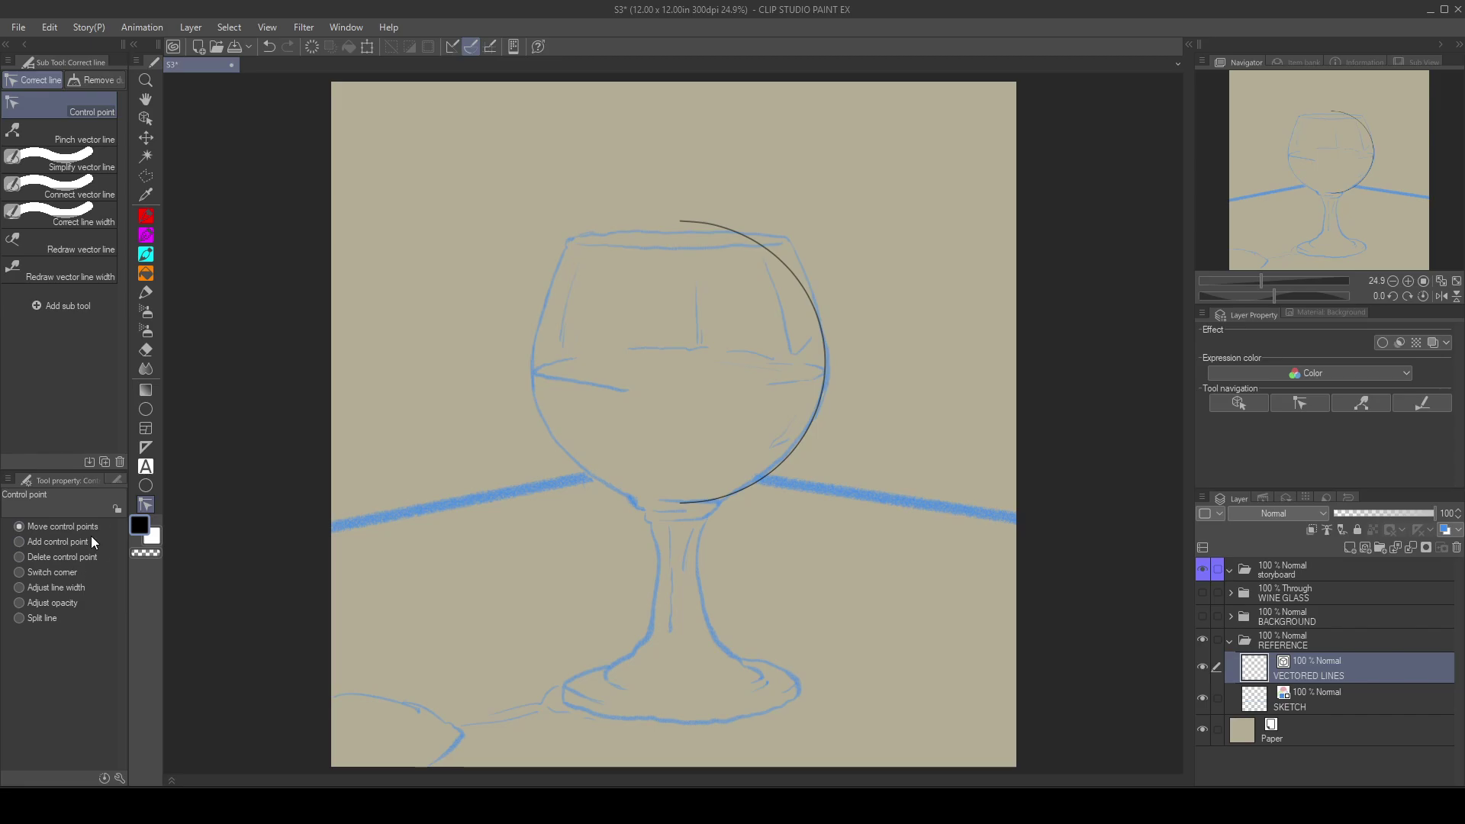
scroll(740, 489, up, 5)
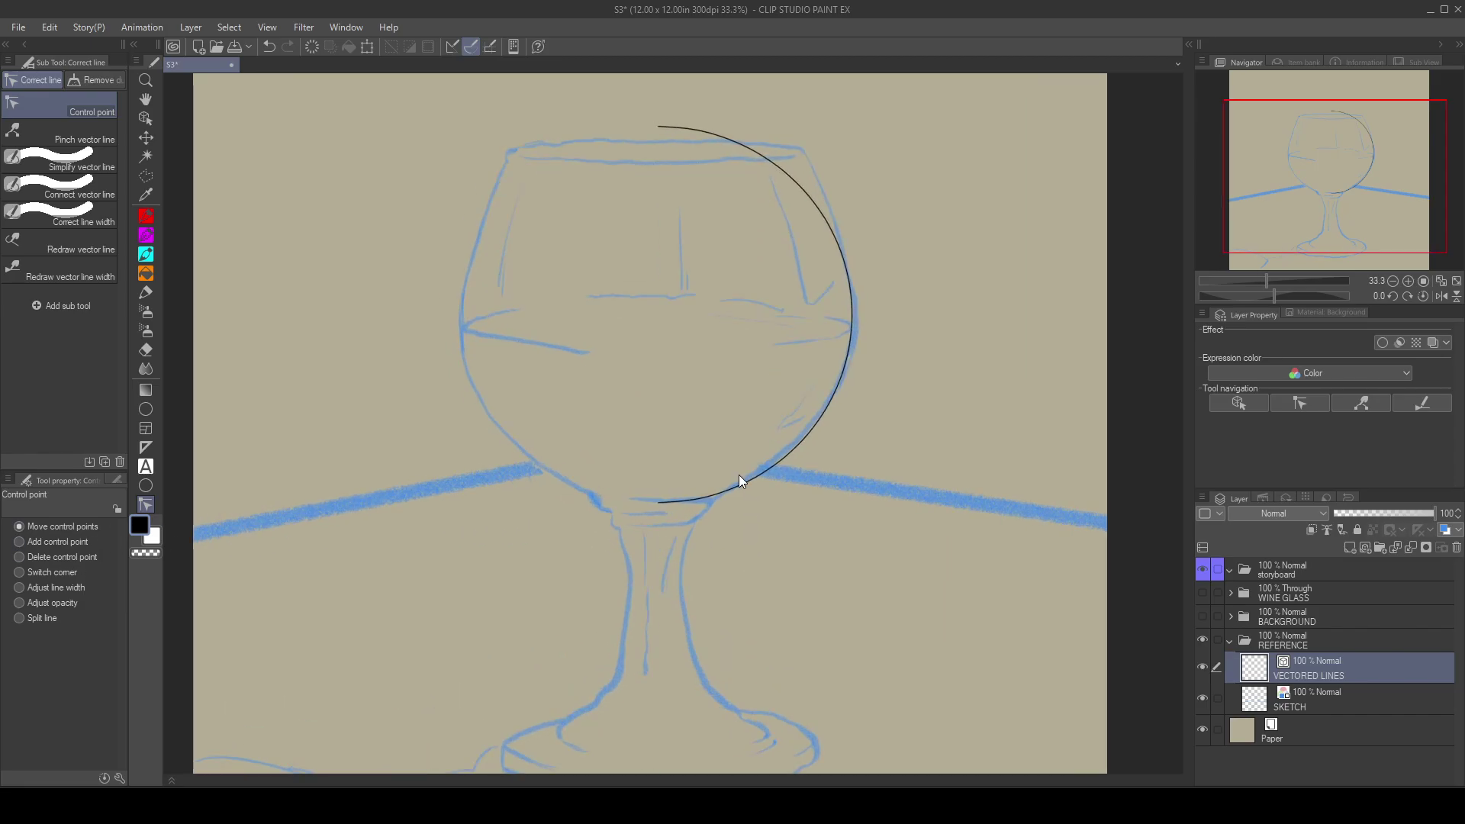
scroll(716, 478, up, 1)
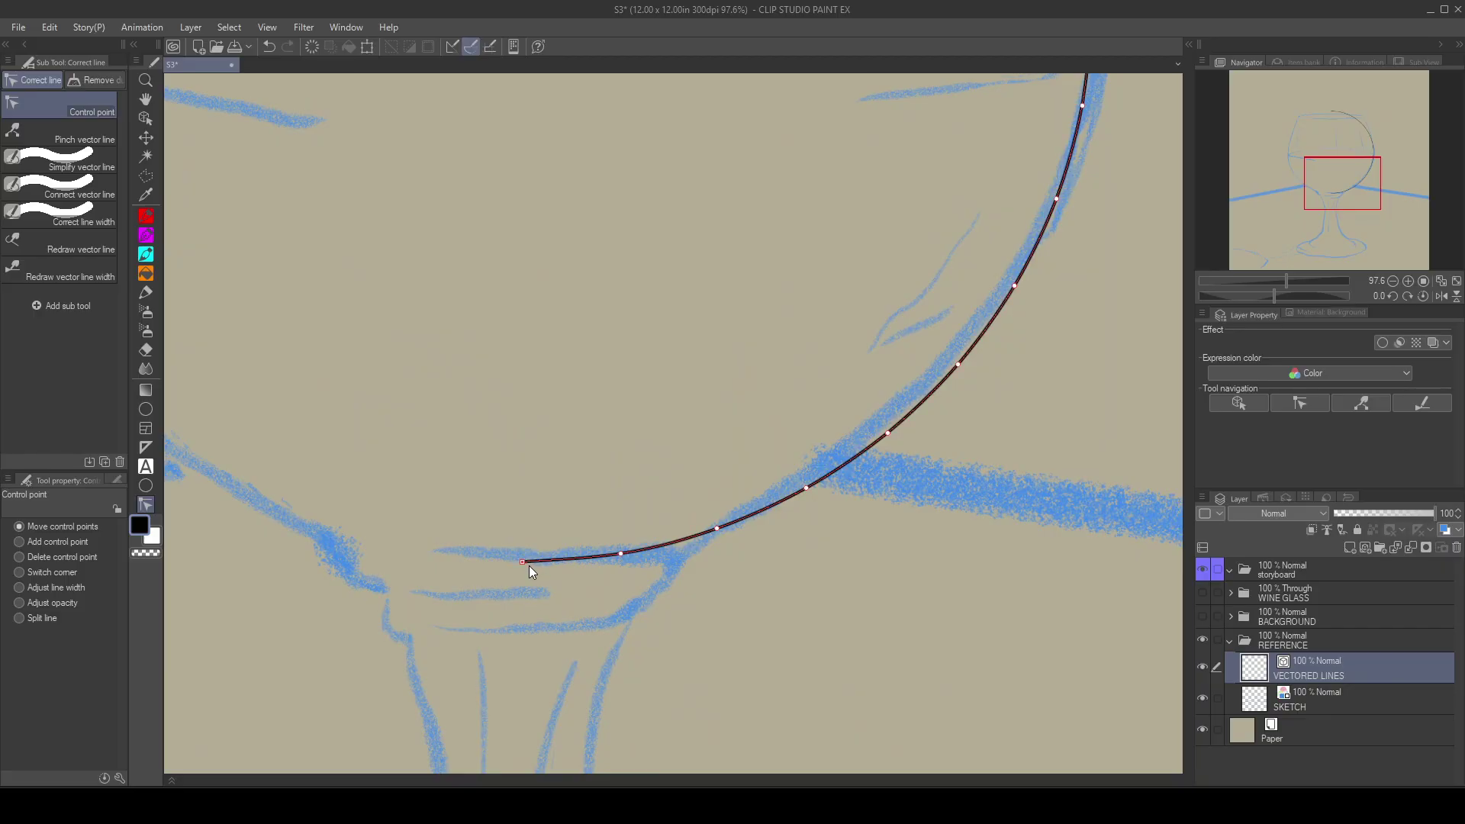
drag(807, 488, 799, 478)
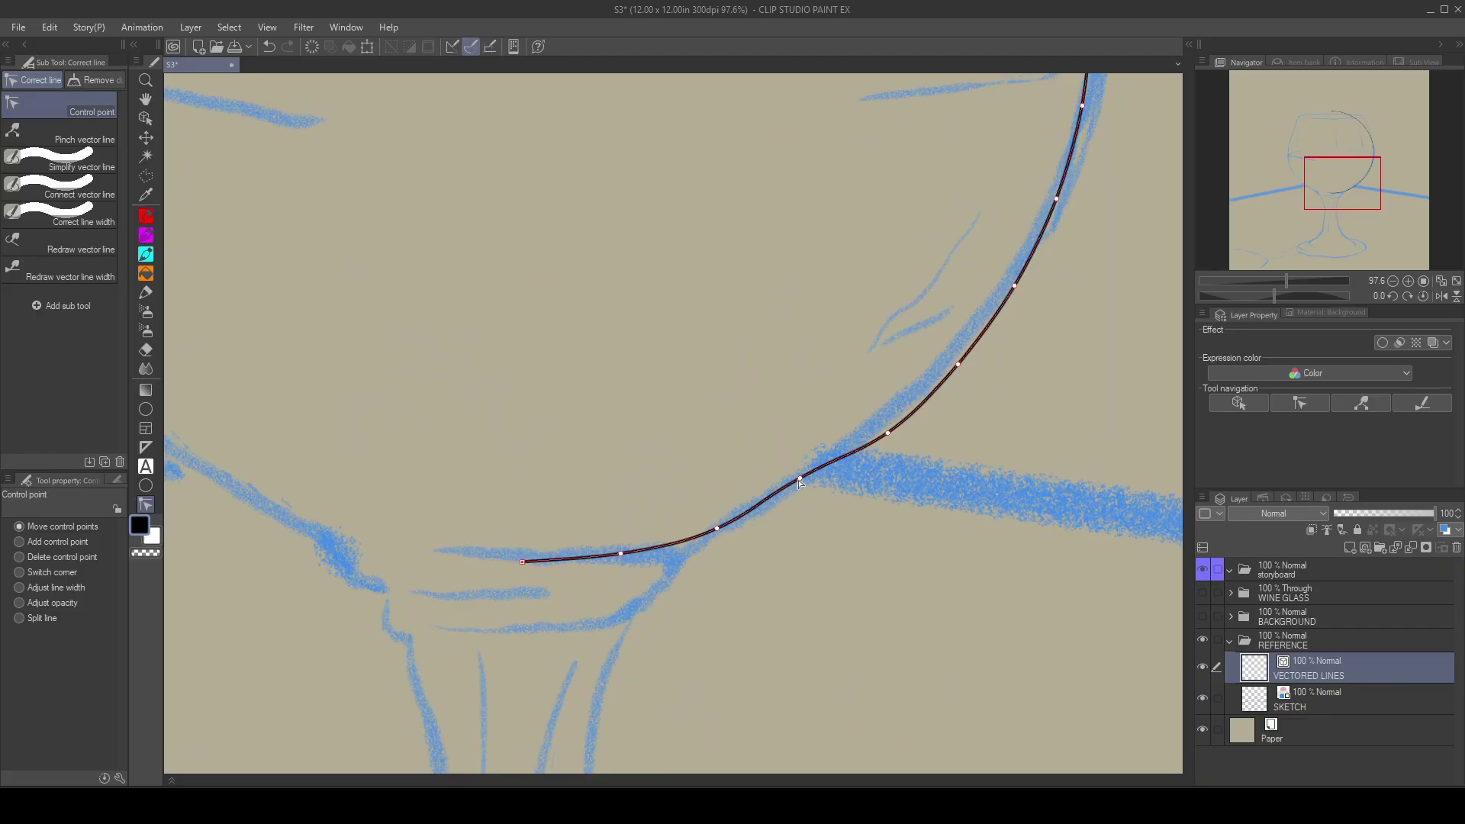
drag(718, 529, 716, 528)
drag(887, 435, 881, 424)
drag(949, 365, 942, 357)
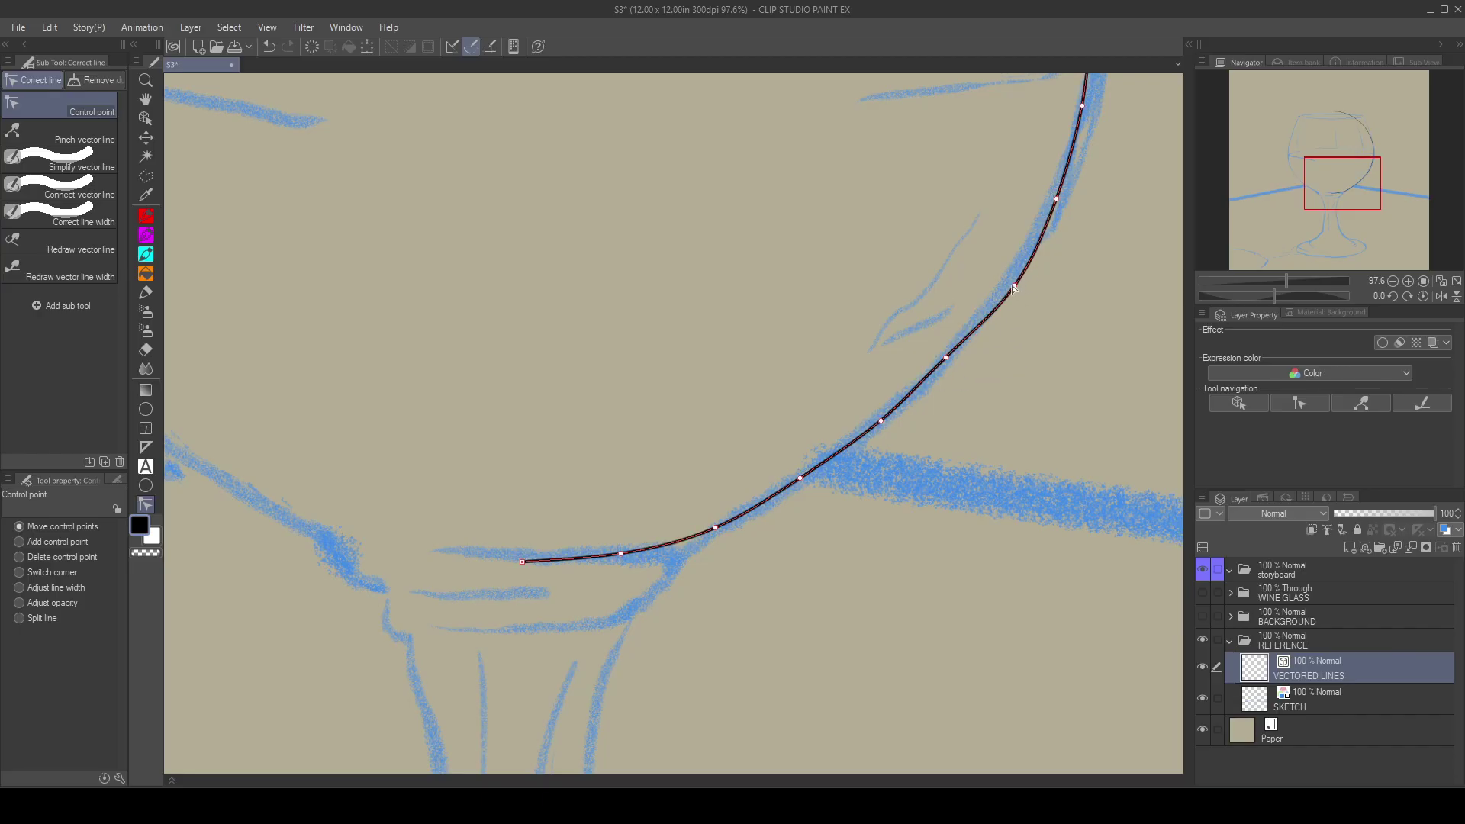
drag(1012, 286, 1008, 283)
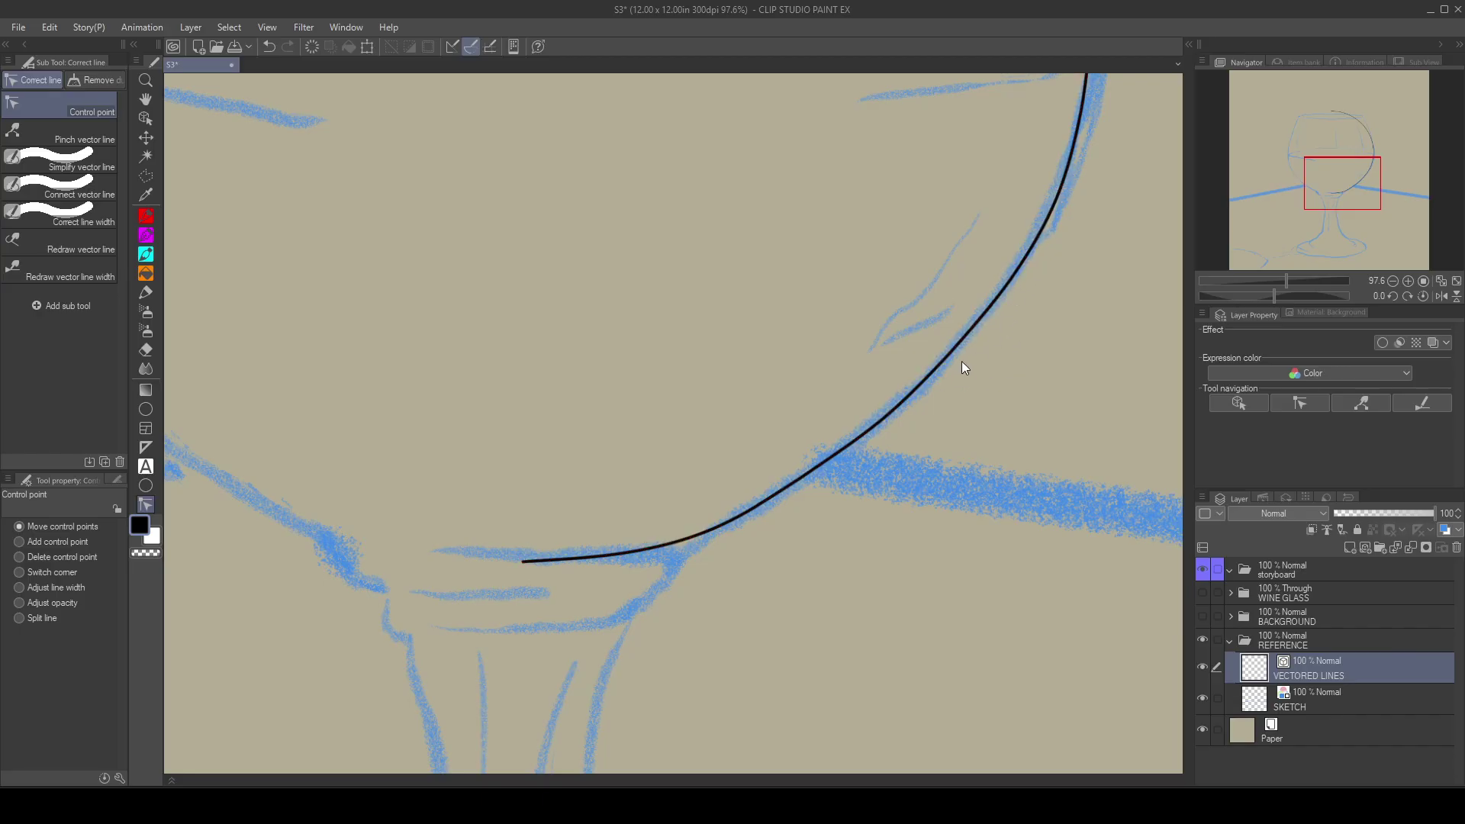
drag(948, 360, 946, 363)
Step: Pull the control points at the bowl's widest part outward onto the sketched right edge
drag(803, 254, 474, 647)
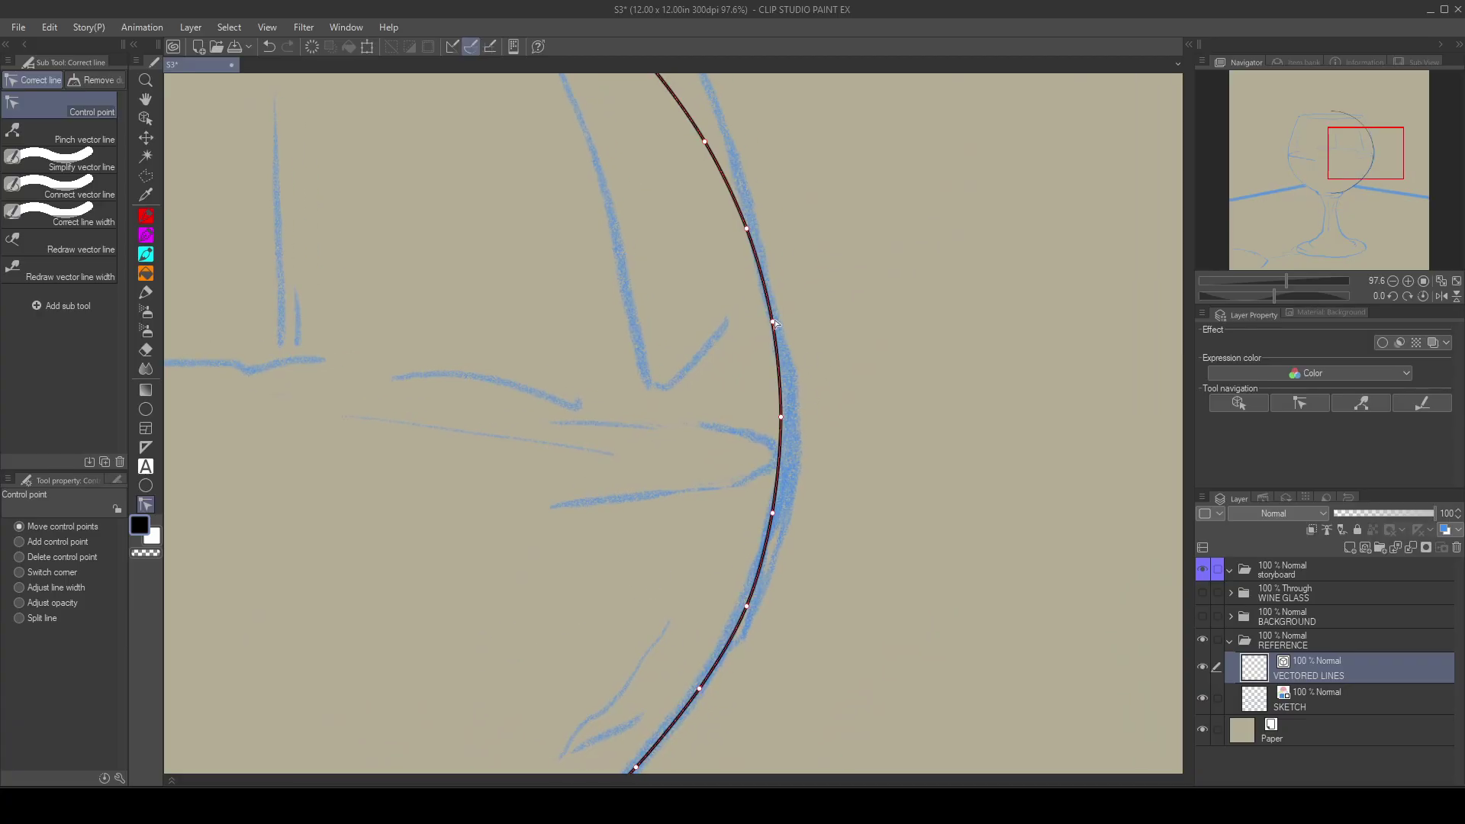
drag(782, 414, 789, 424)
drag(771, 515, 777, 517)
Step: Move an upper control point to the rim's right corner and delete the three control points between it and the line's top end
drag(836, 284, 807, 596)
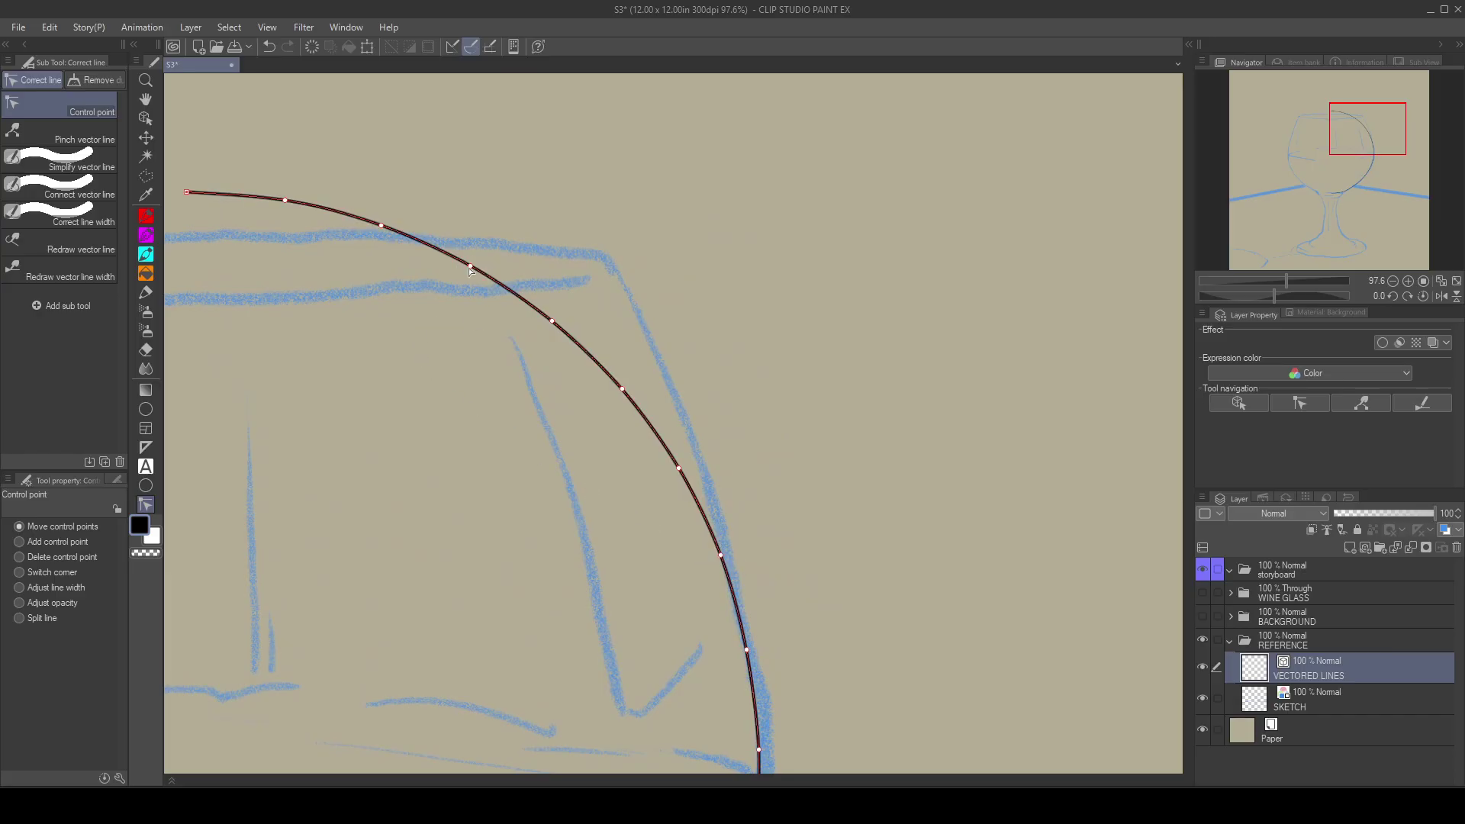
drag(470, 267, 609, 262)
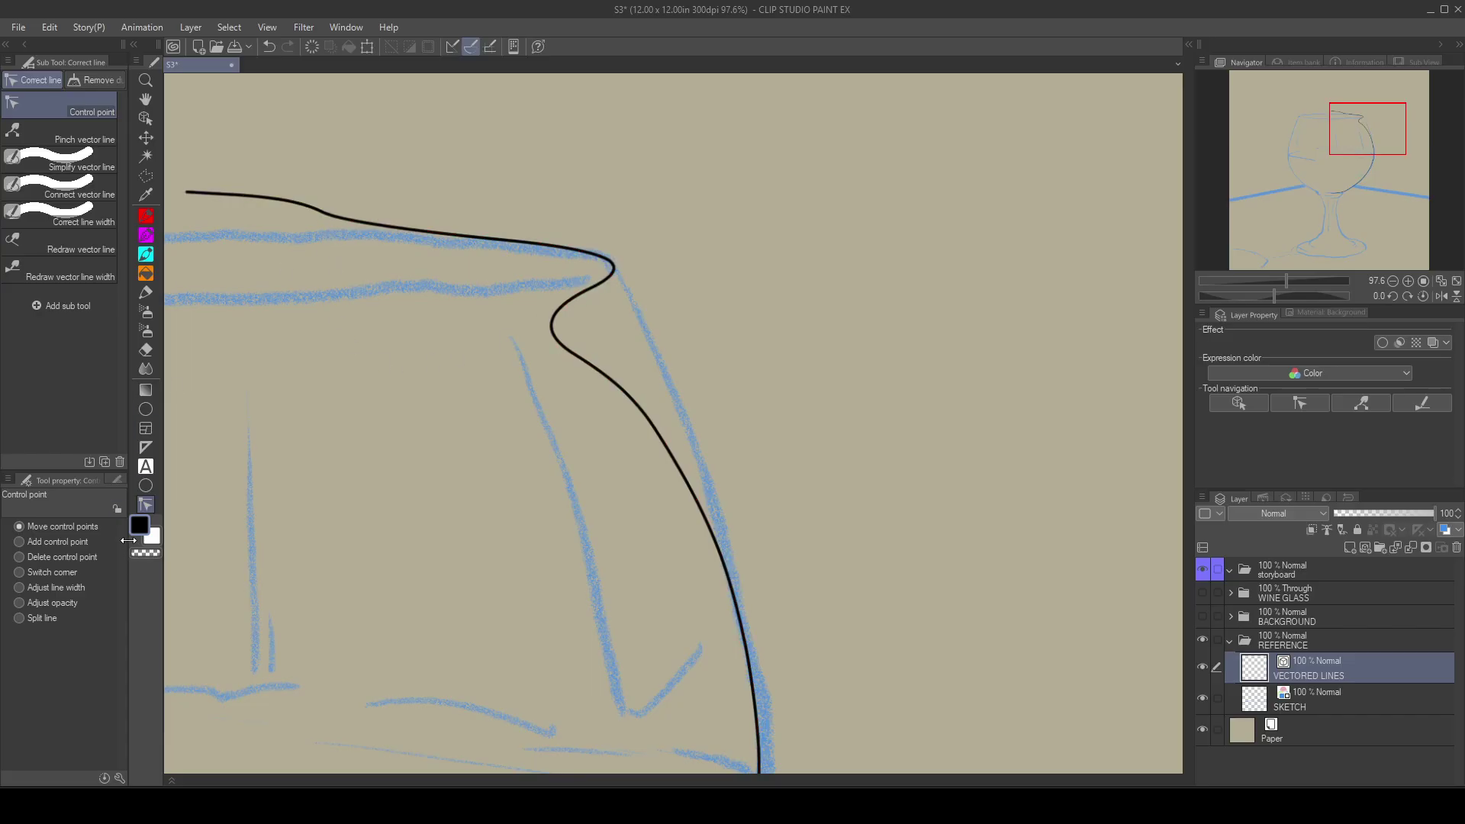
click(18, 556)
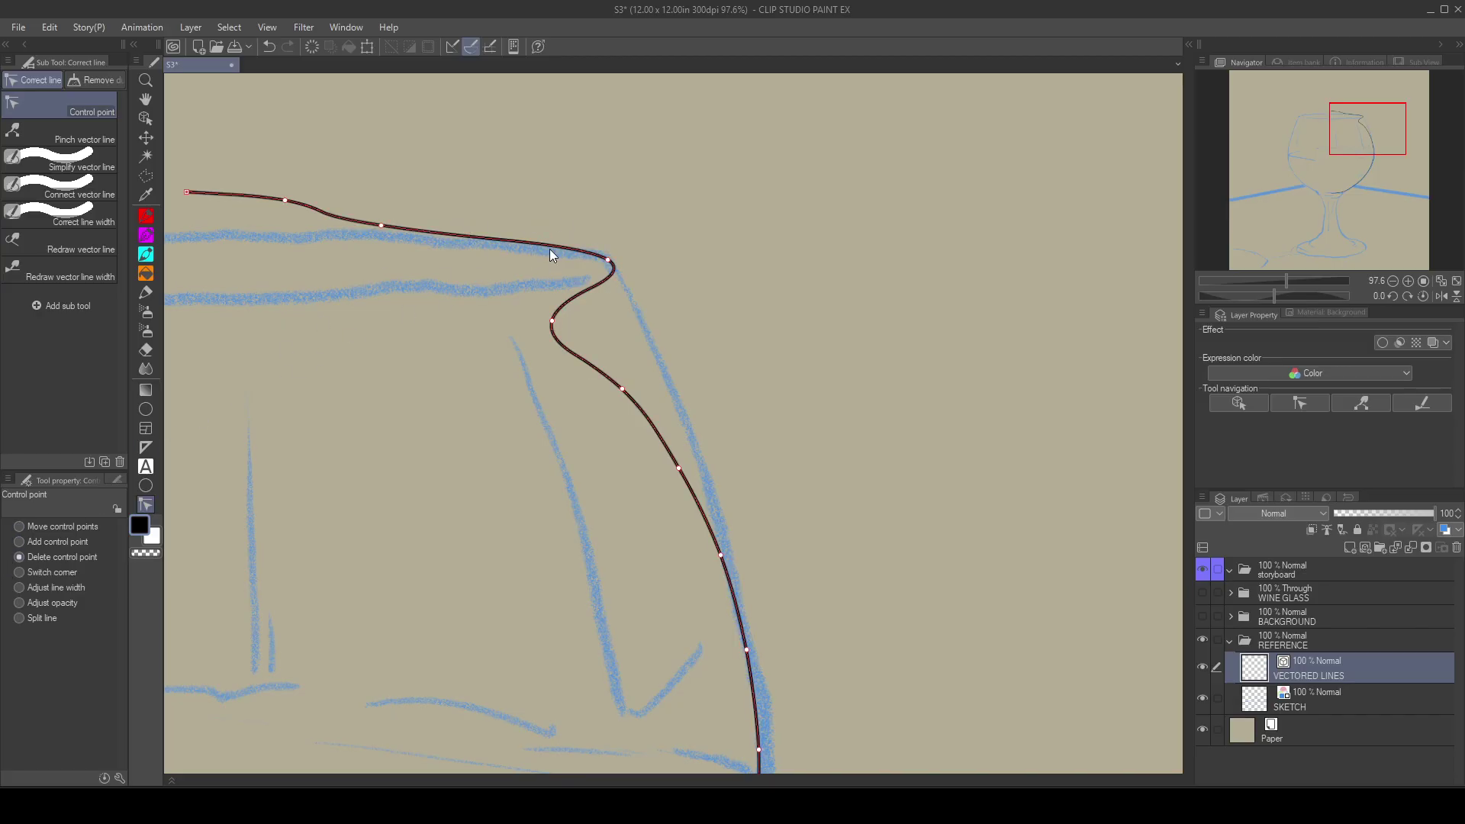
click(381, 226)
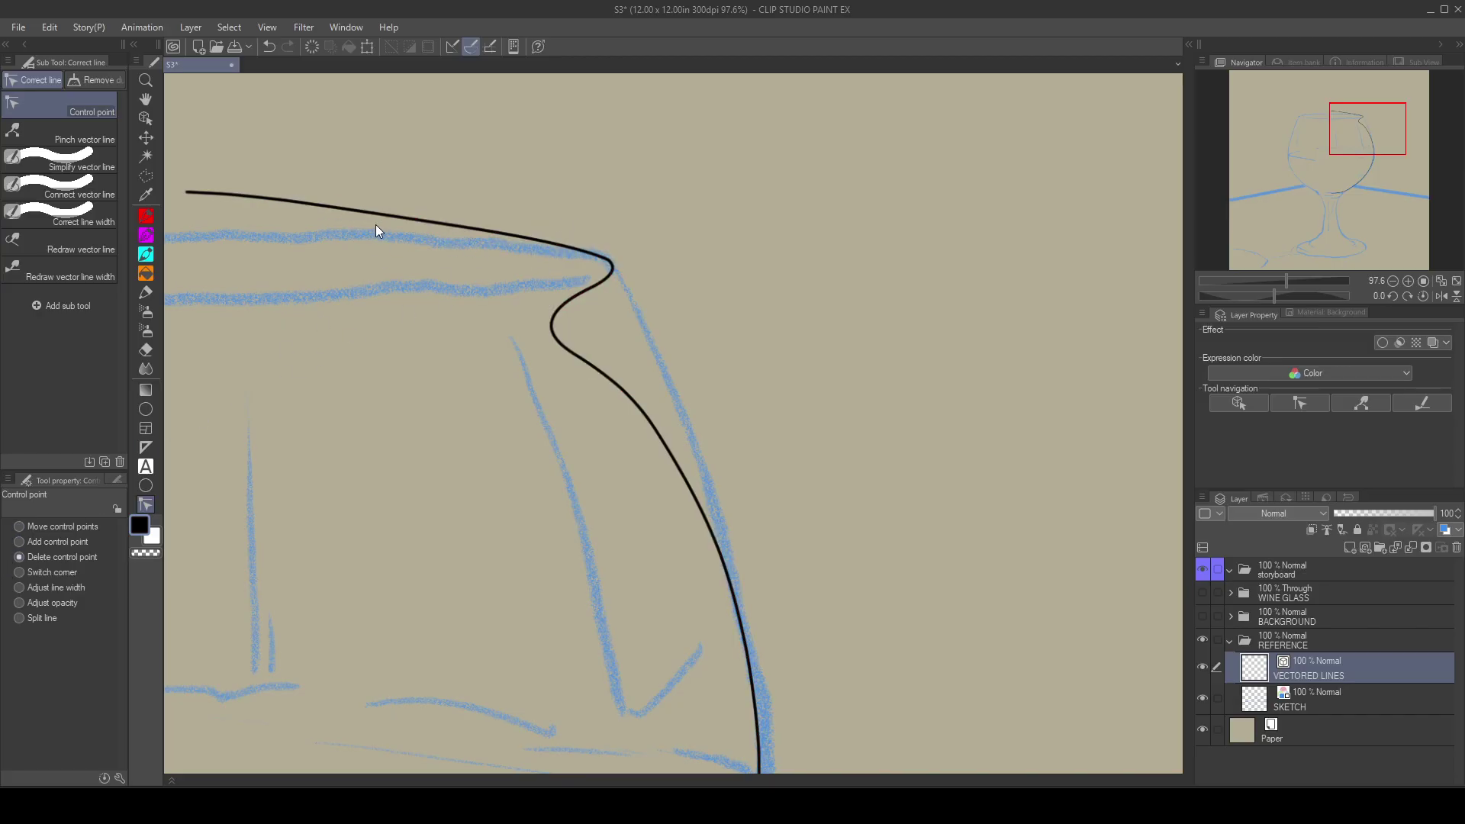
click(284, 201)
click(187, 192)
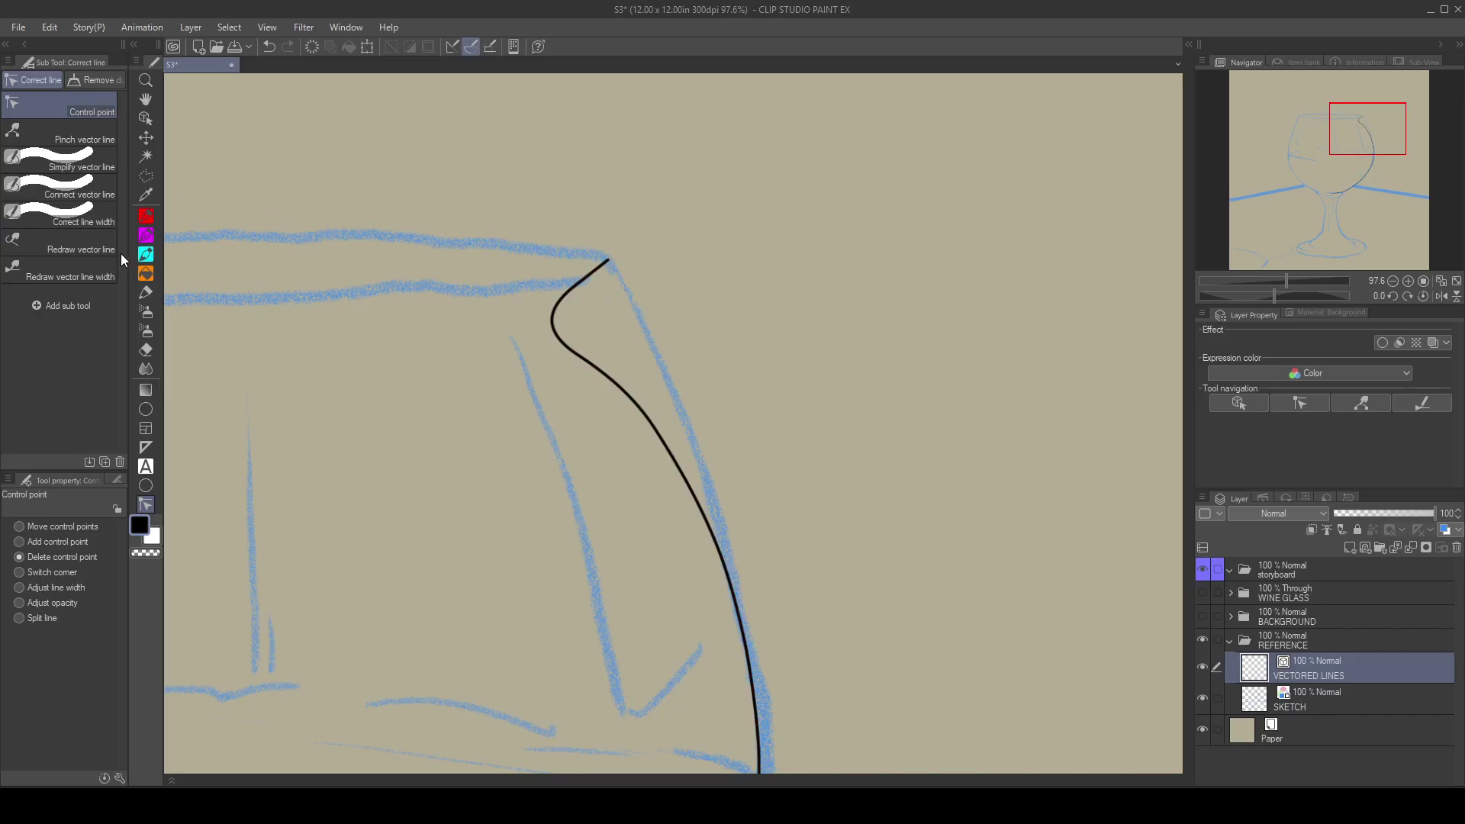
Step: Move the control points below the rim corner onto the sketched upper right side of the glass
click(28, 532)
mouse_move(556, 324)
drag(553, 324, 624, 337)
drag(624, 398, 669, 386)
drag(680, 471, 702, 466)
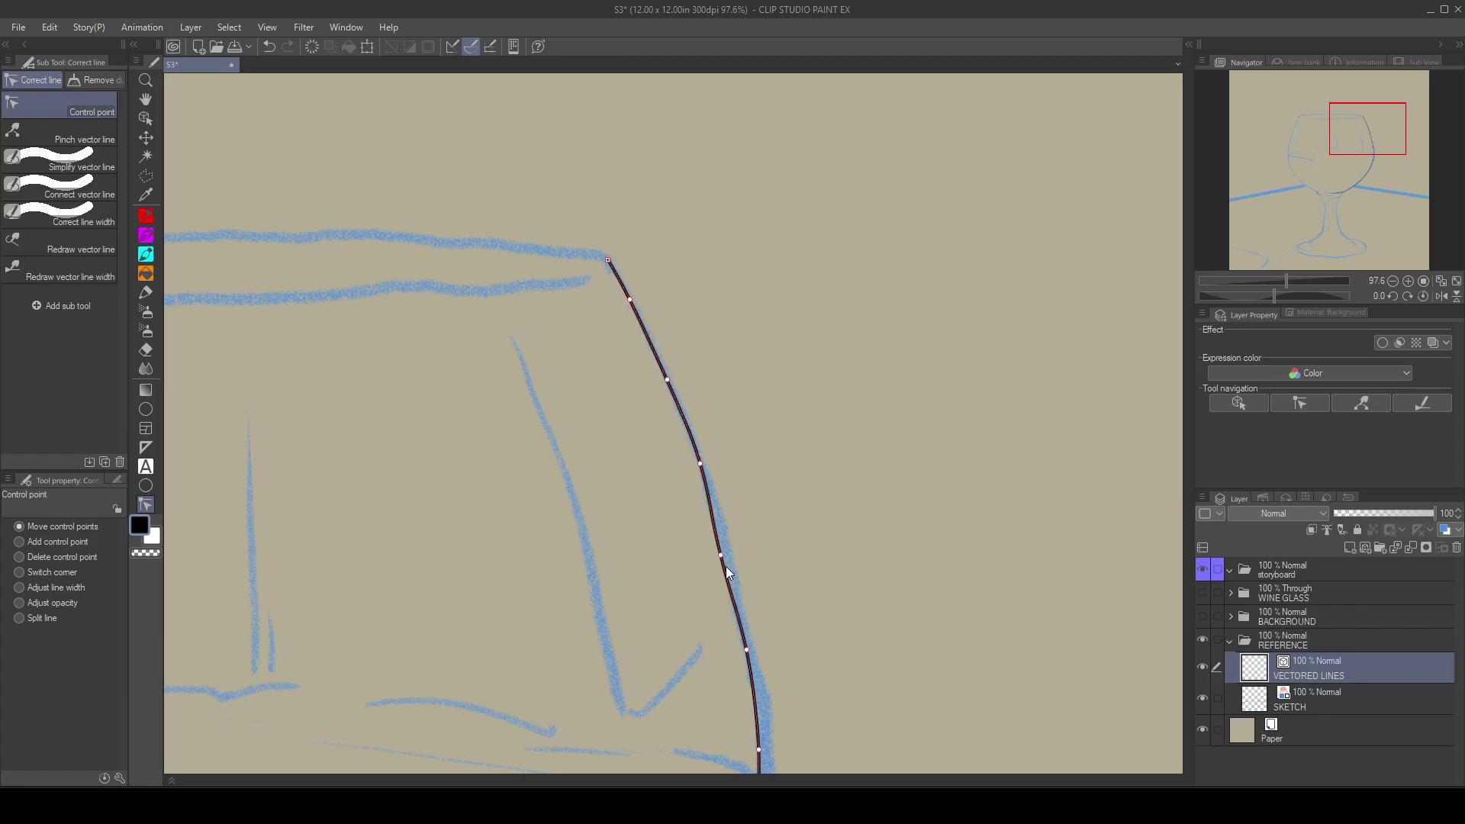
drag(720, 556, 725, 558)
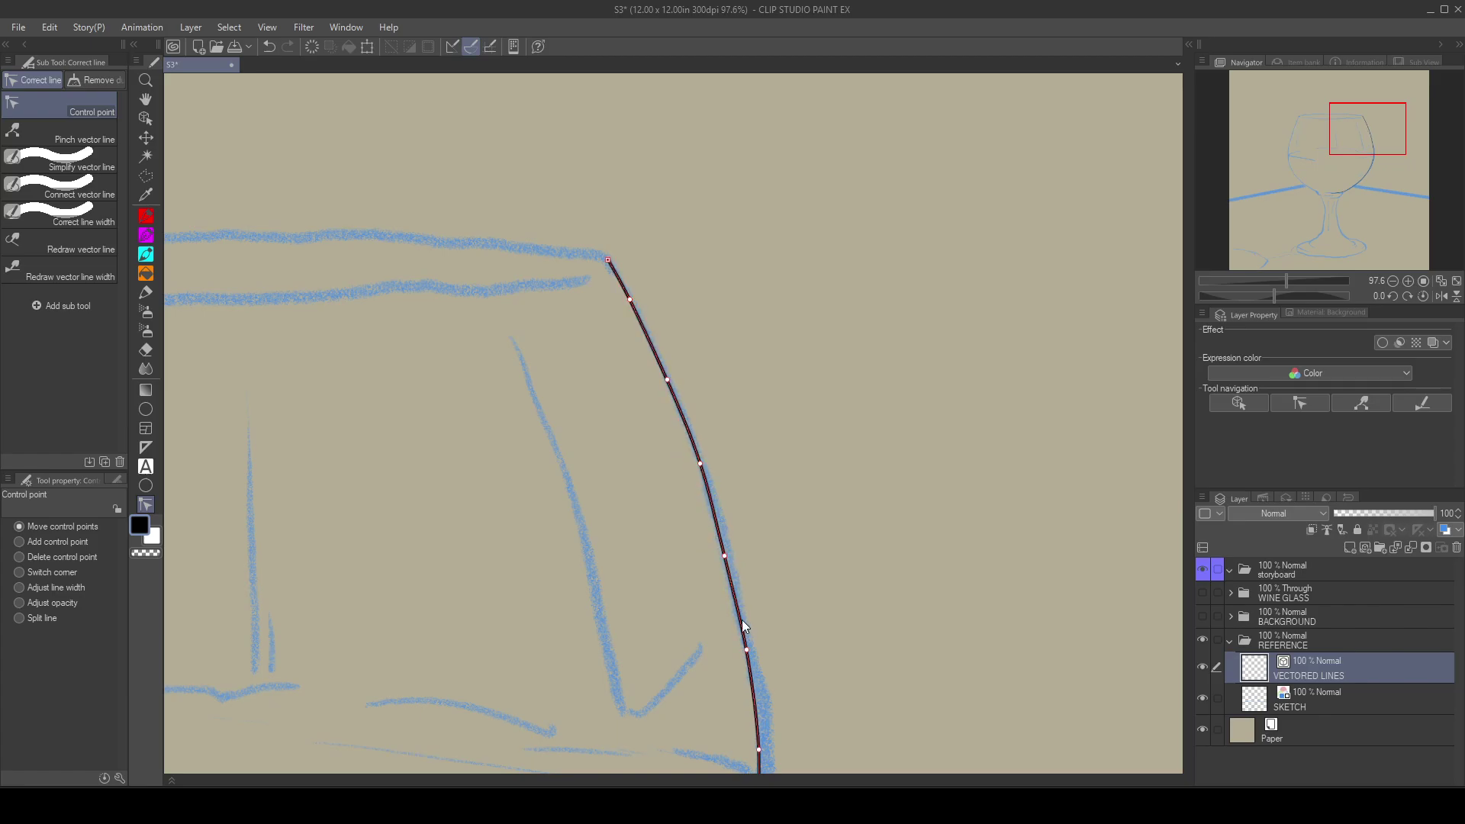
drag(747, 652, 752, 653)
Step: Move the control points at the lower end of the bowl line onto the sketched line where the bowl meets the stem
scroll(644, 680, down, 5)
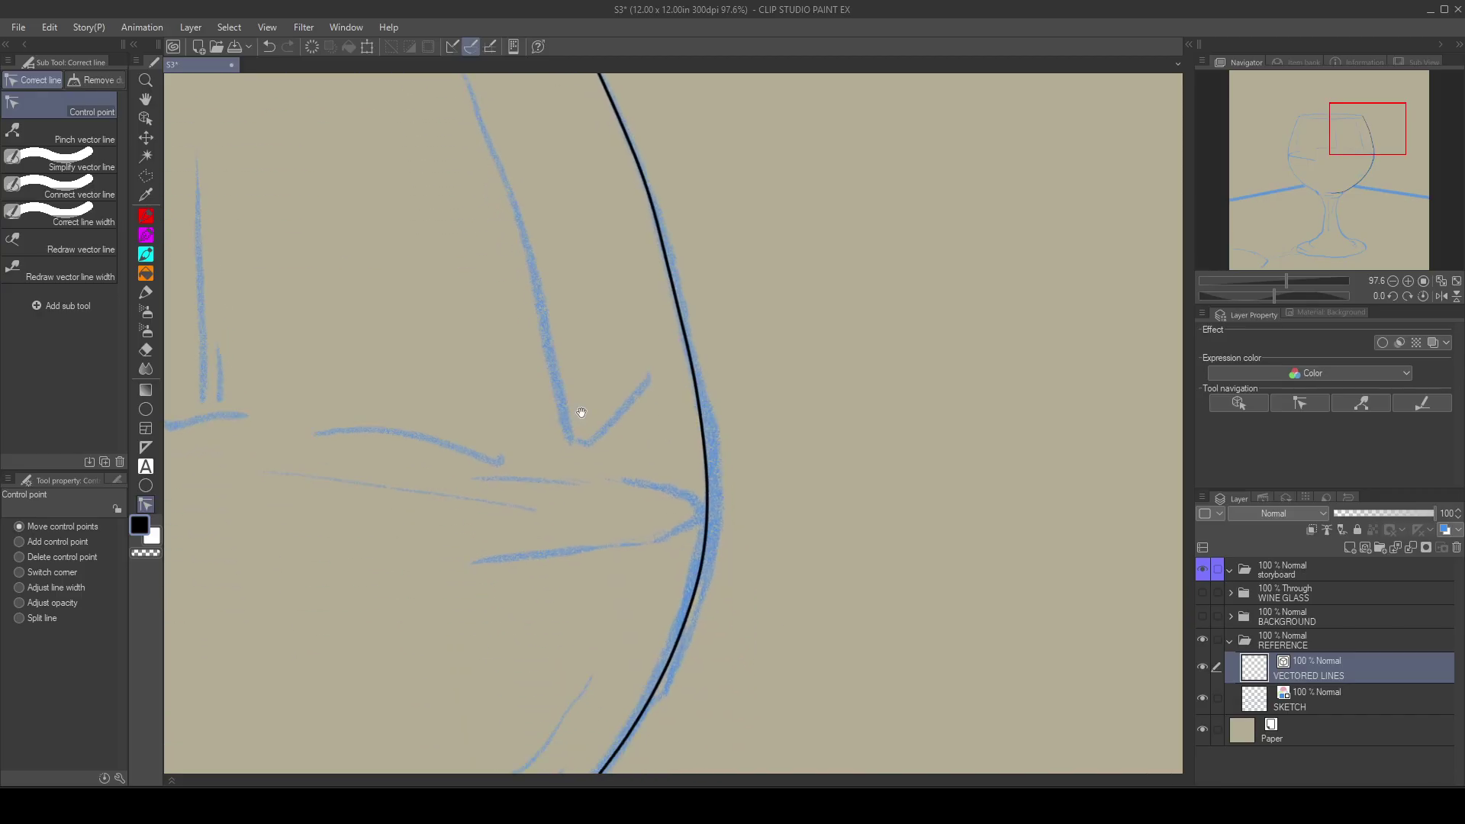
scroll(592, 572, down, 5)
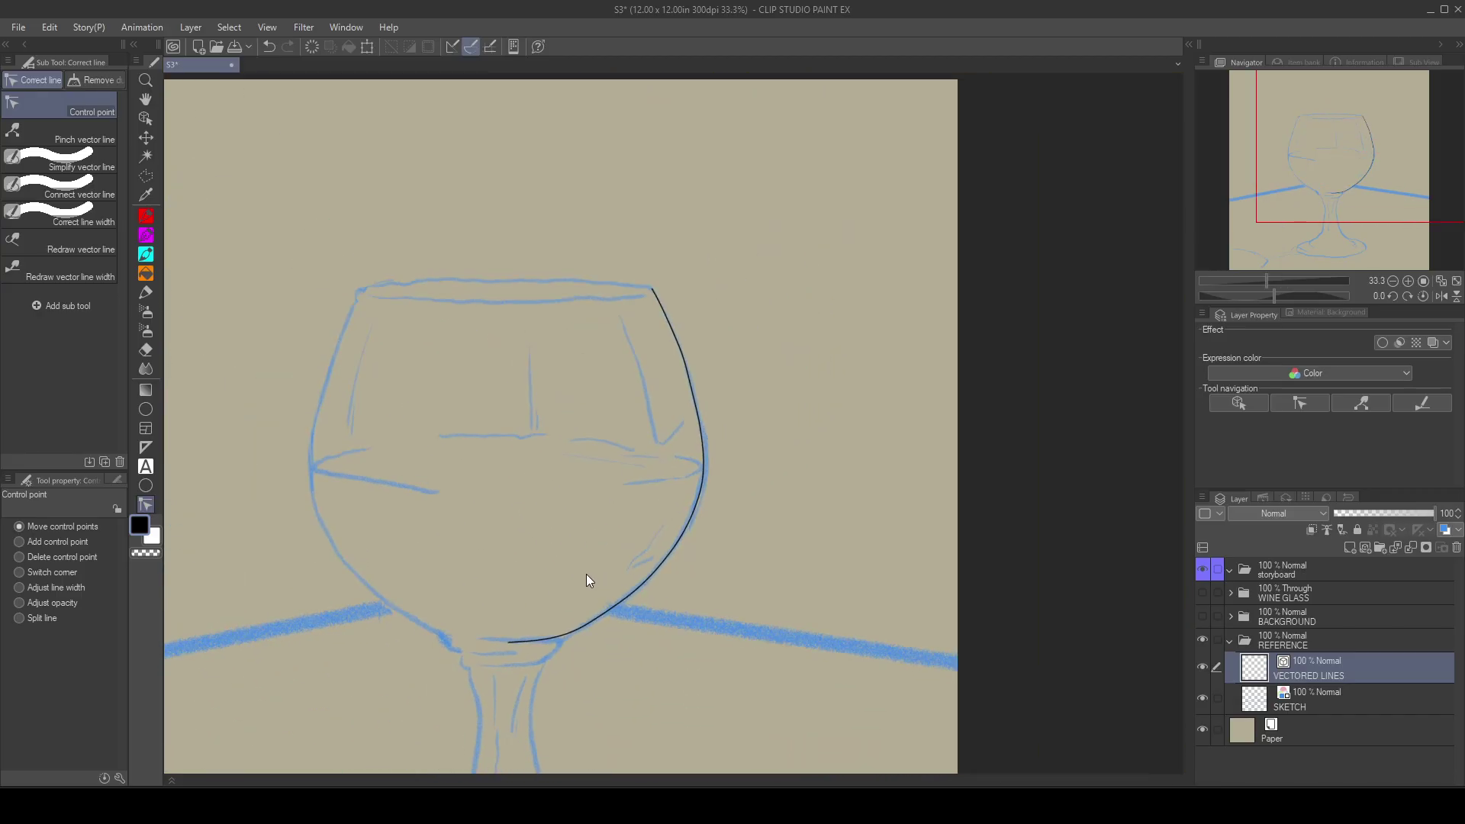
drag(562, 549, 634, 473)
scroll(684, 563, down, 1)
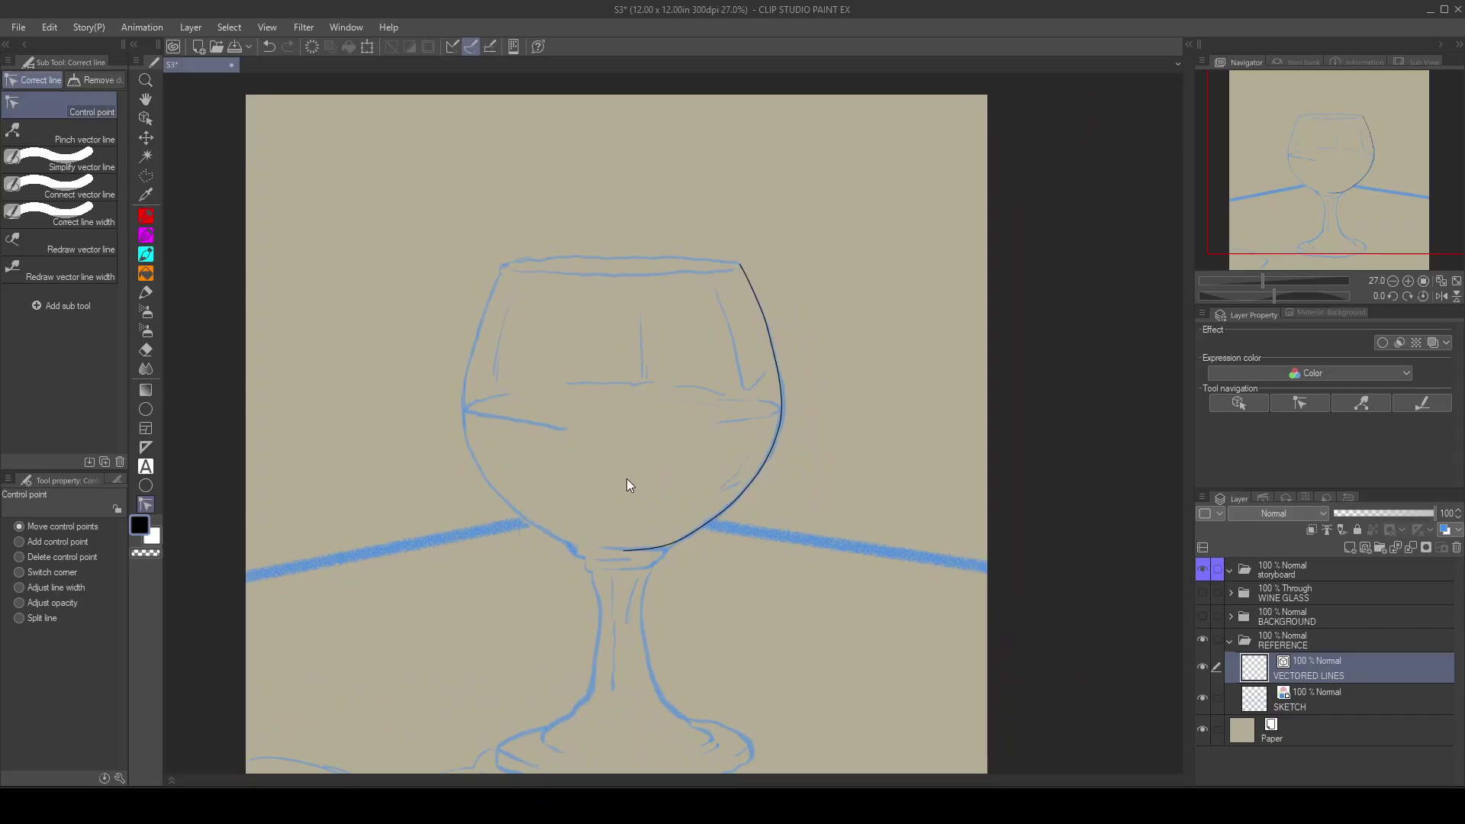
scroll(633, 547, up, 6)
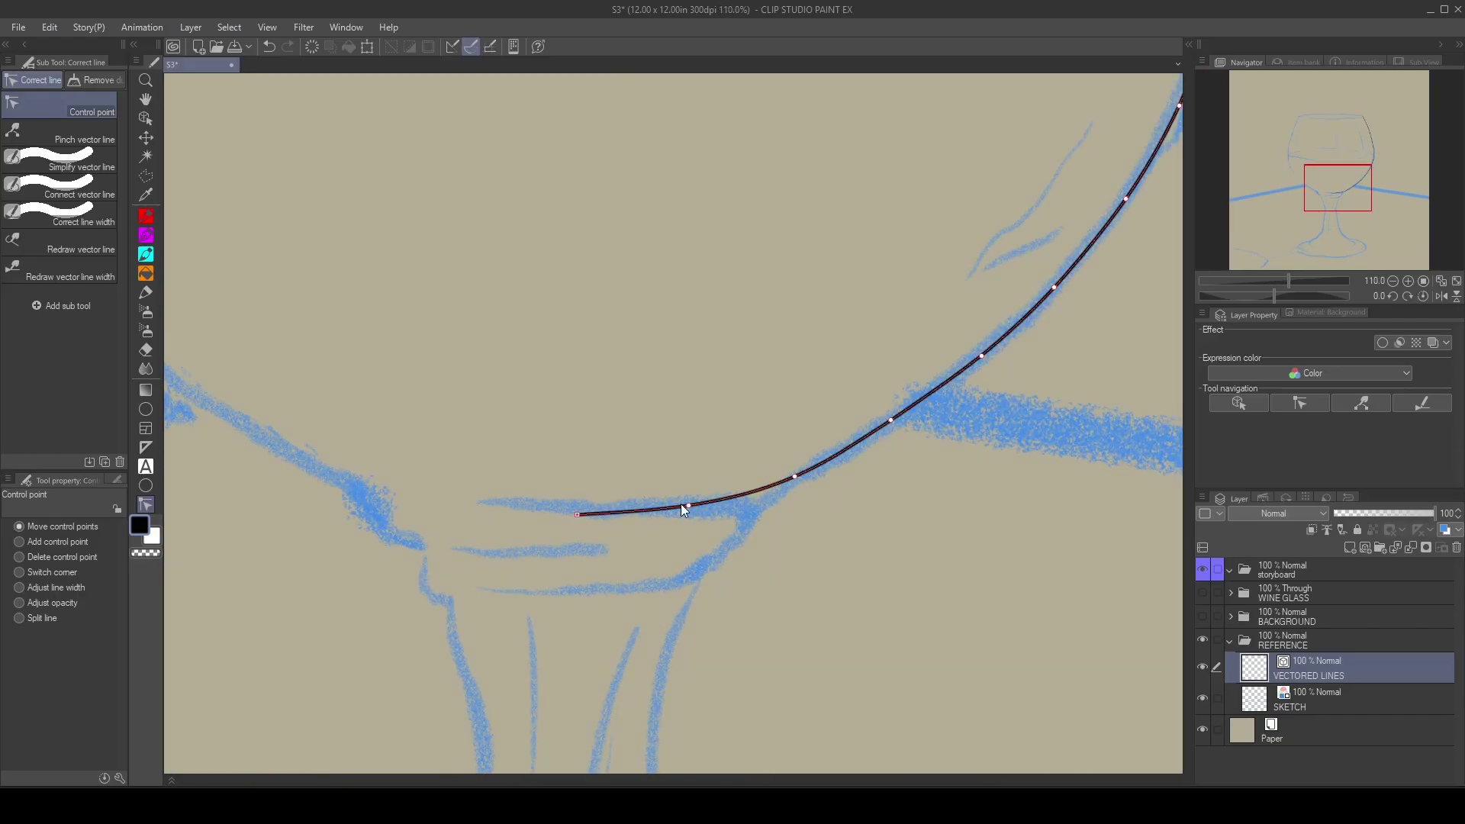
drag(794, 478, 770, 492)
drag(577, 515, 596, 514)
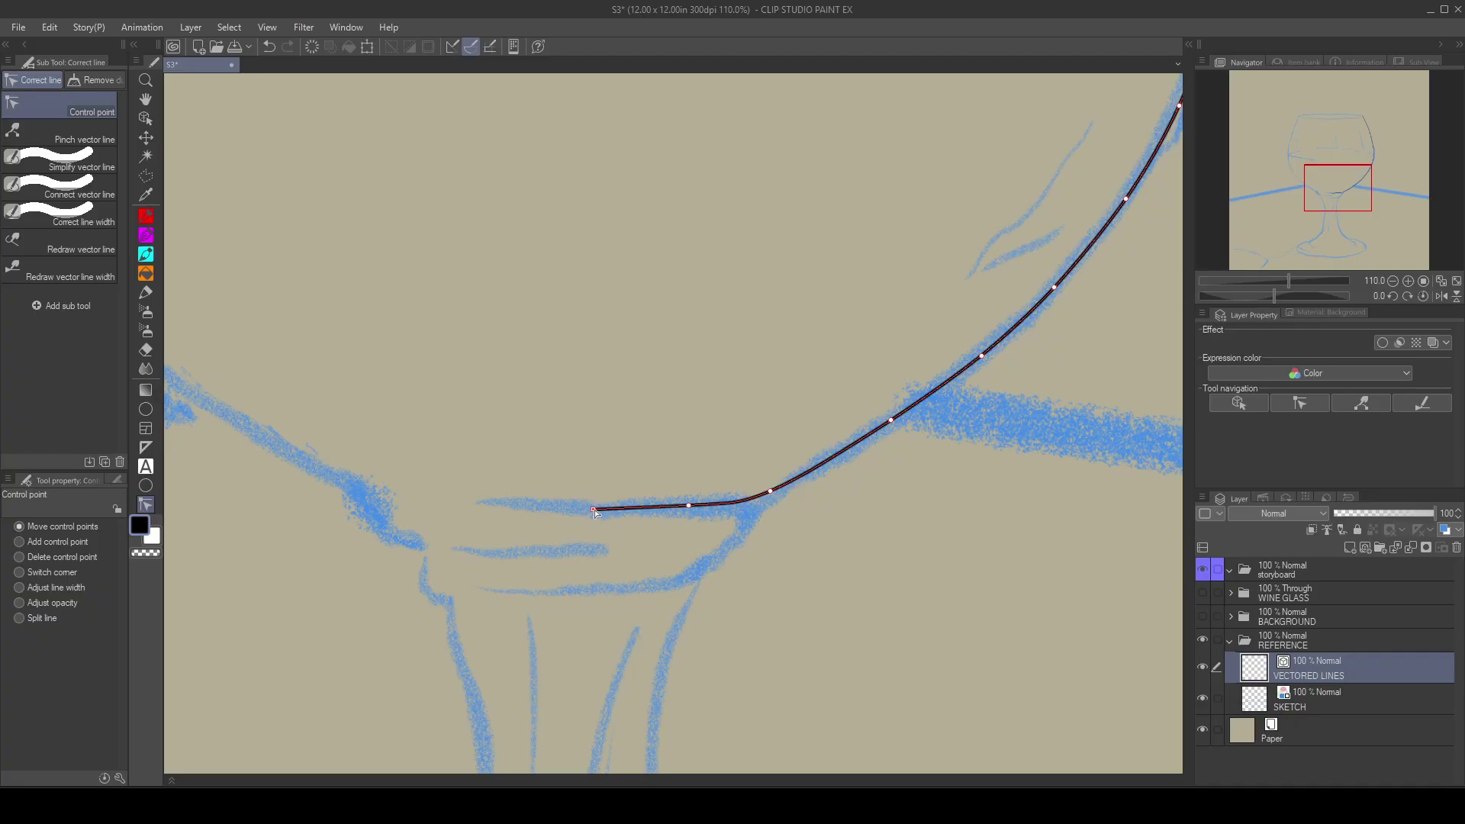
drag(770, 490, 780, 486)
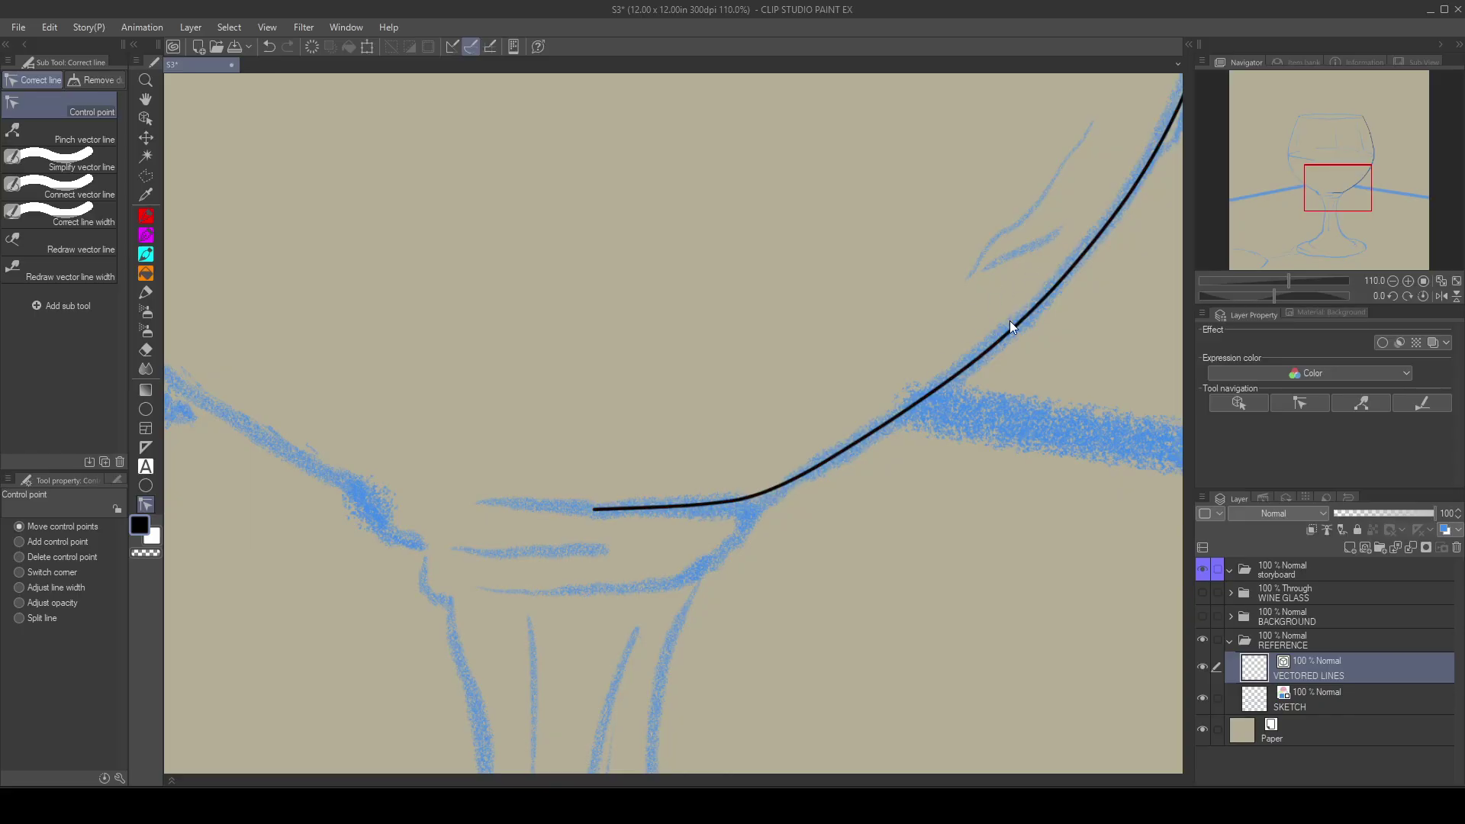
drag(595, 511, 598, 507)
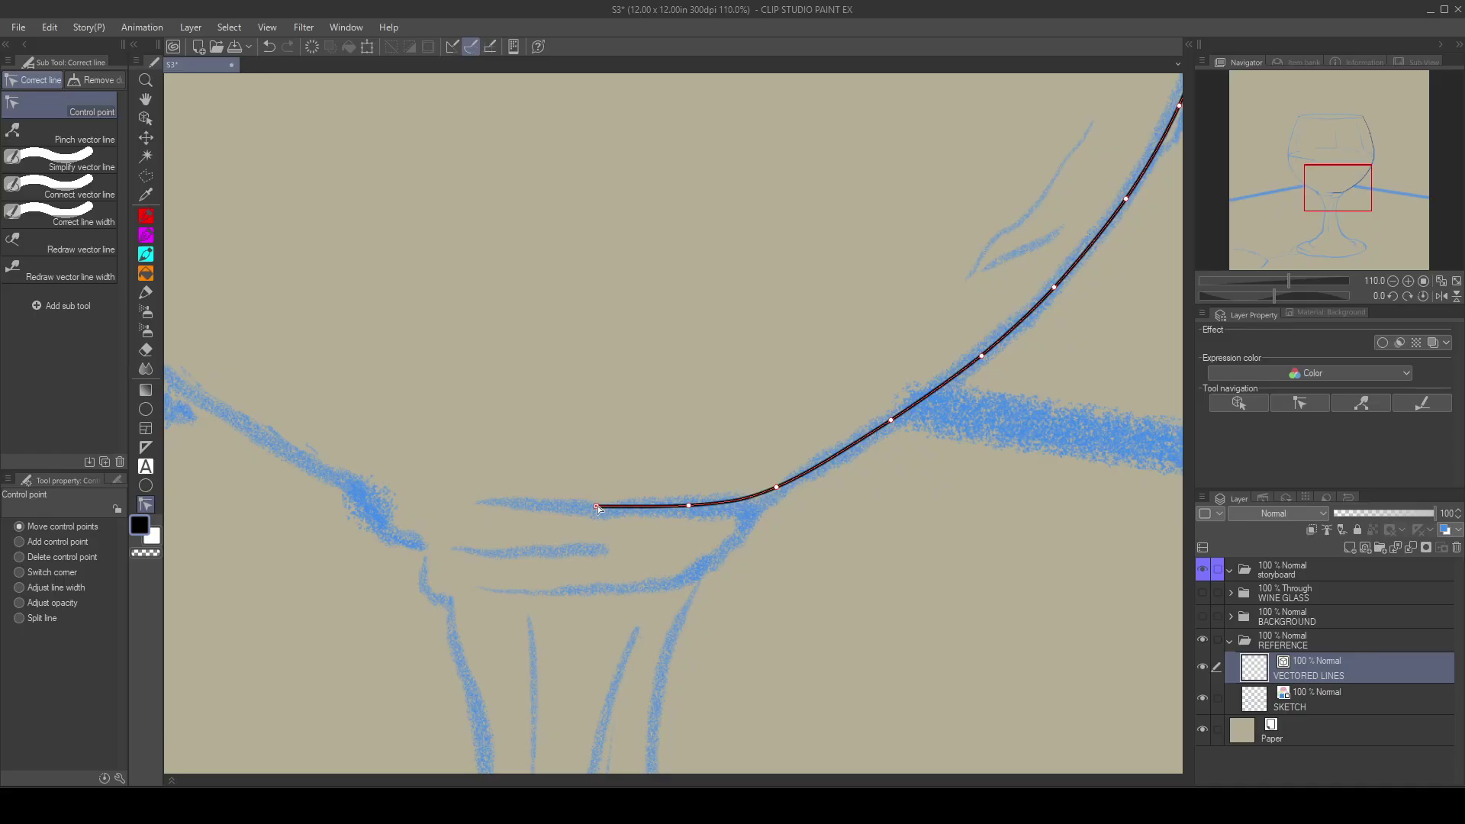
Step: Draw a large circle with the Ellipse tool around the sketched stem and base on the VECTORED LINES layer
scroll(558, 598, down, 5)
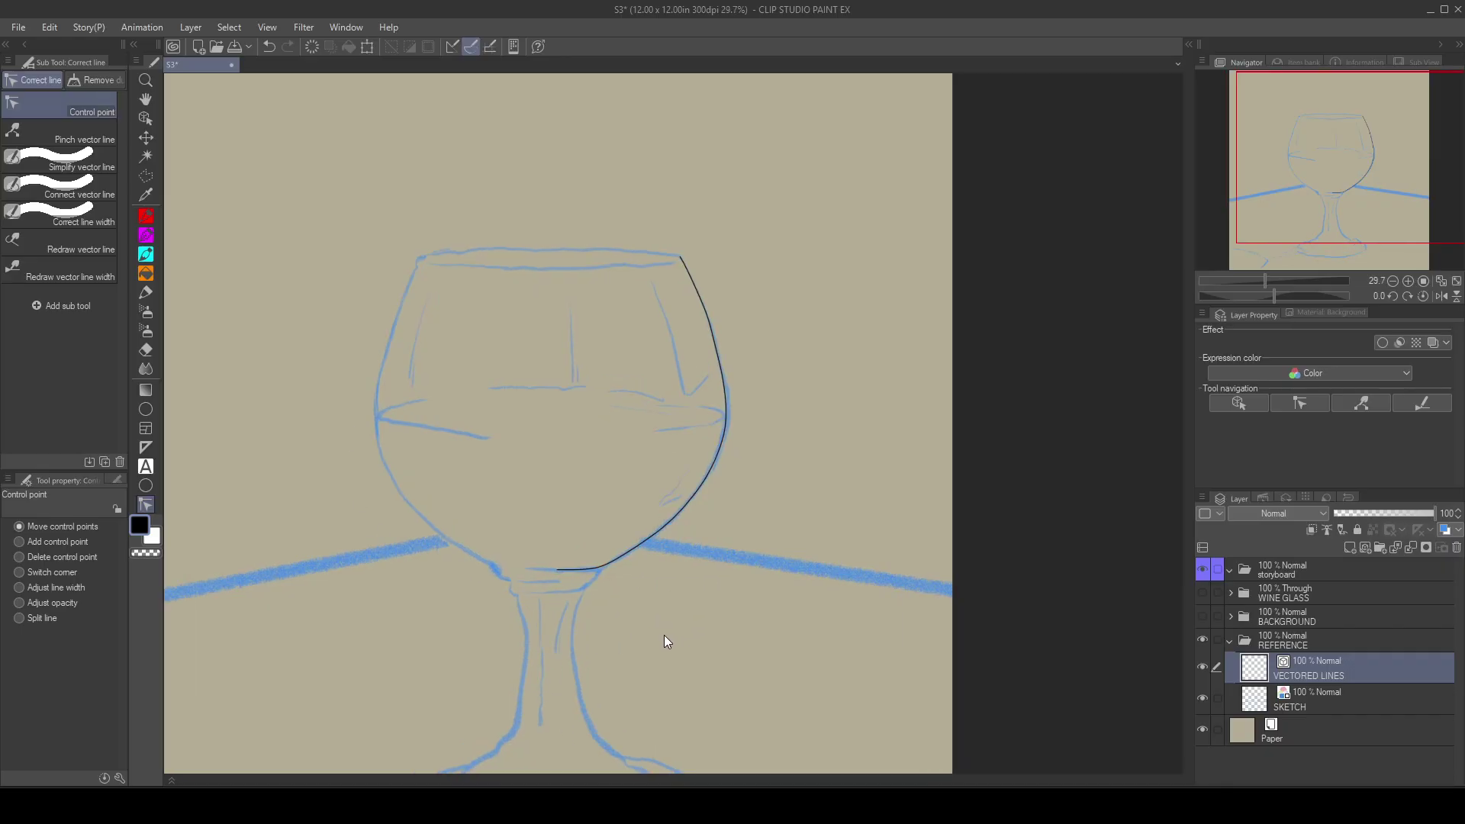
scroll(664, 636, up, 3)
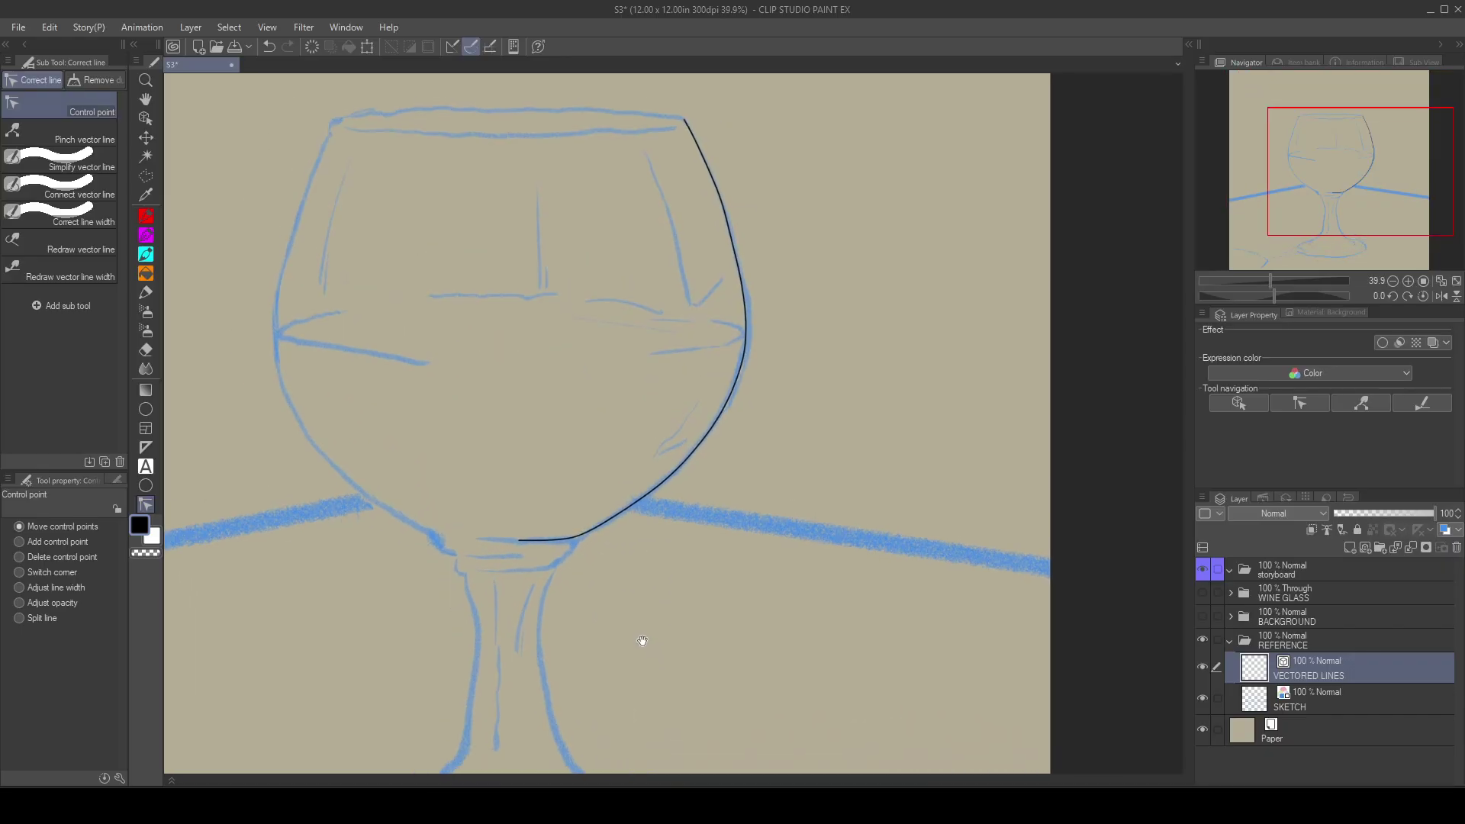
drag(644, 640, 746, 376)
scroll(744, 418, down, 2)
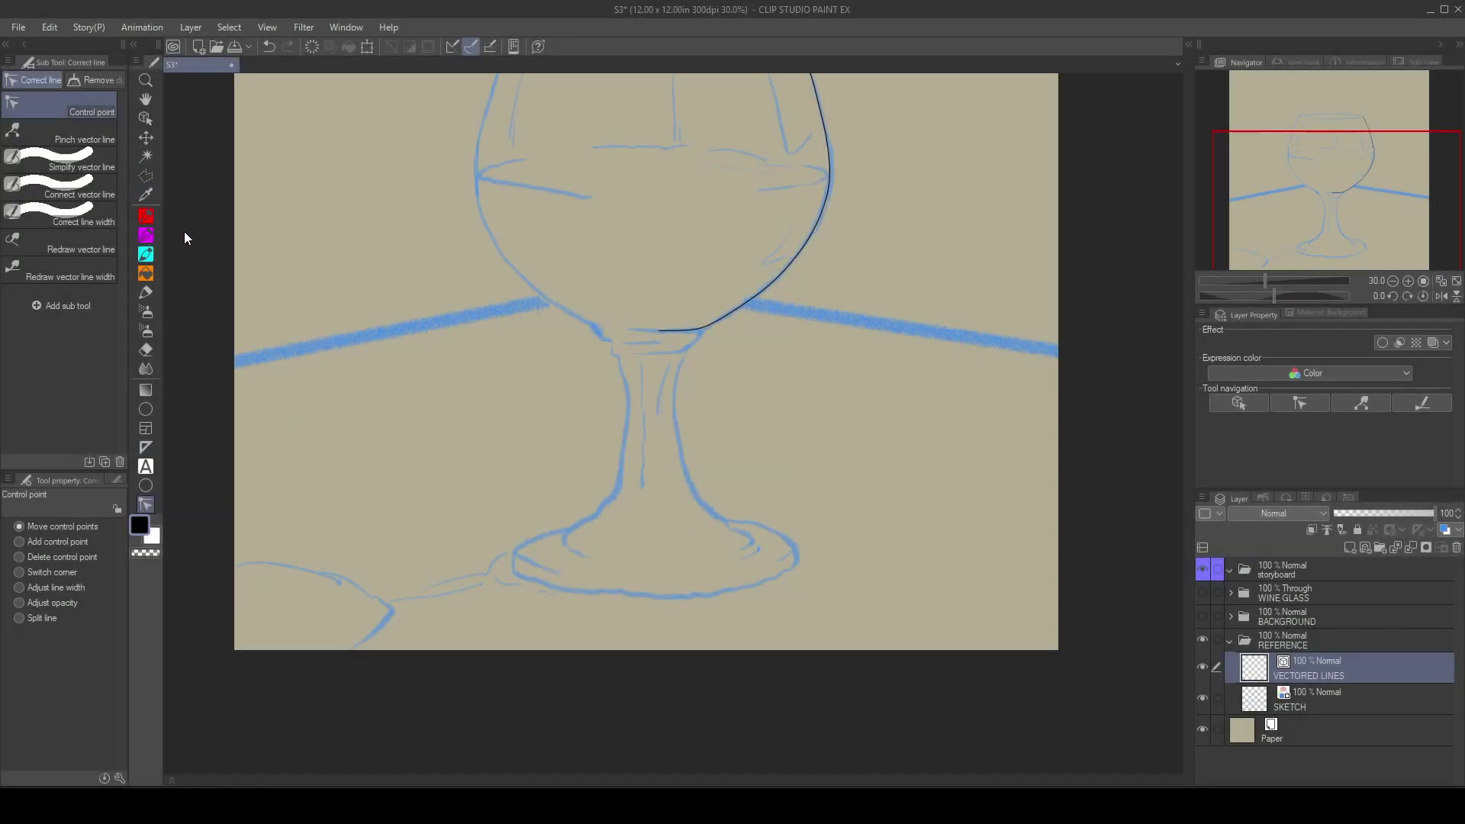
click(146, 486)
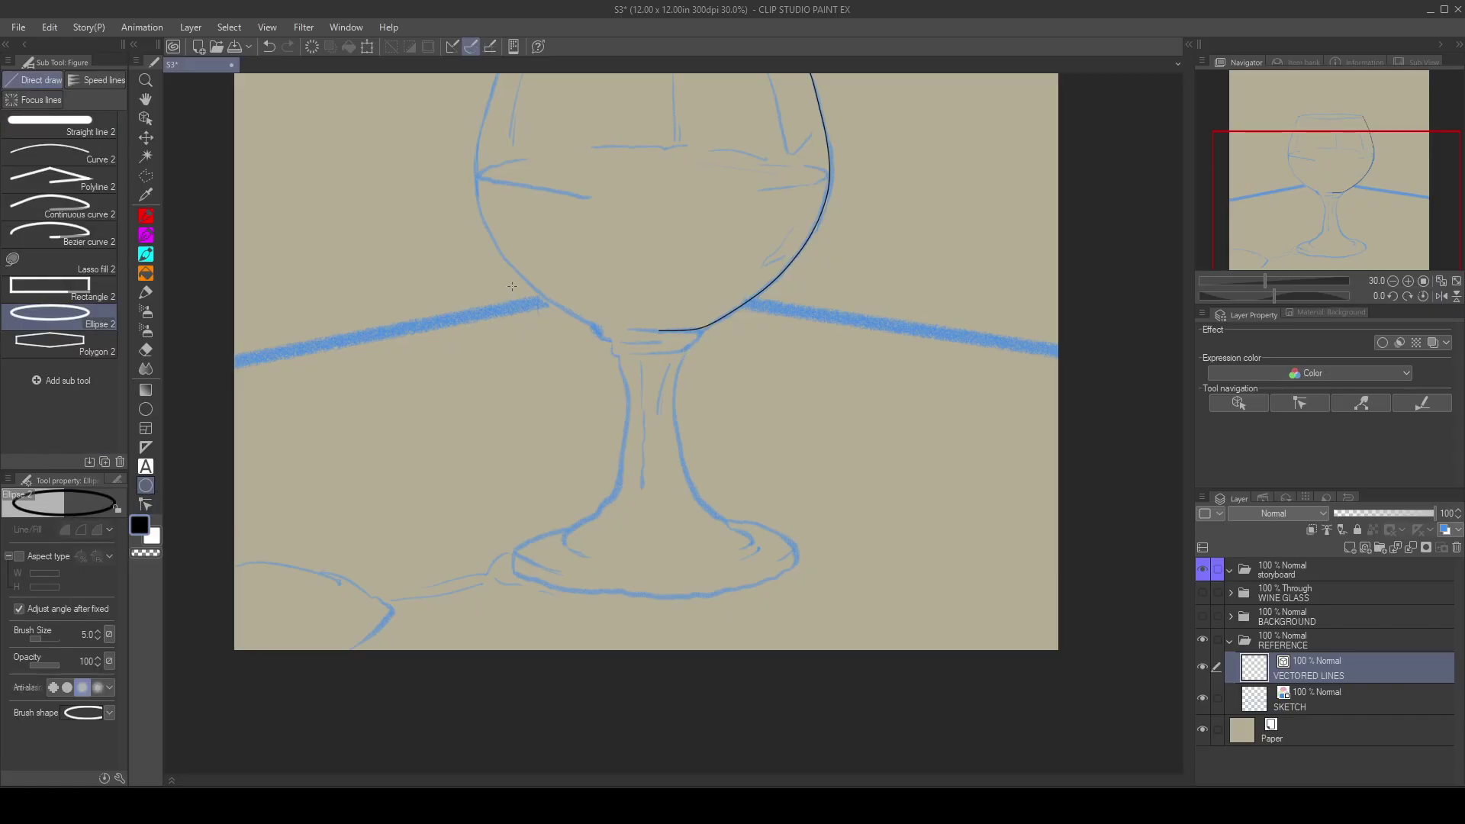
drag(512, 279, 883, 632)
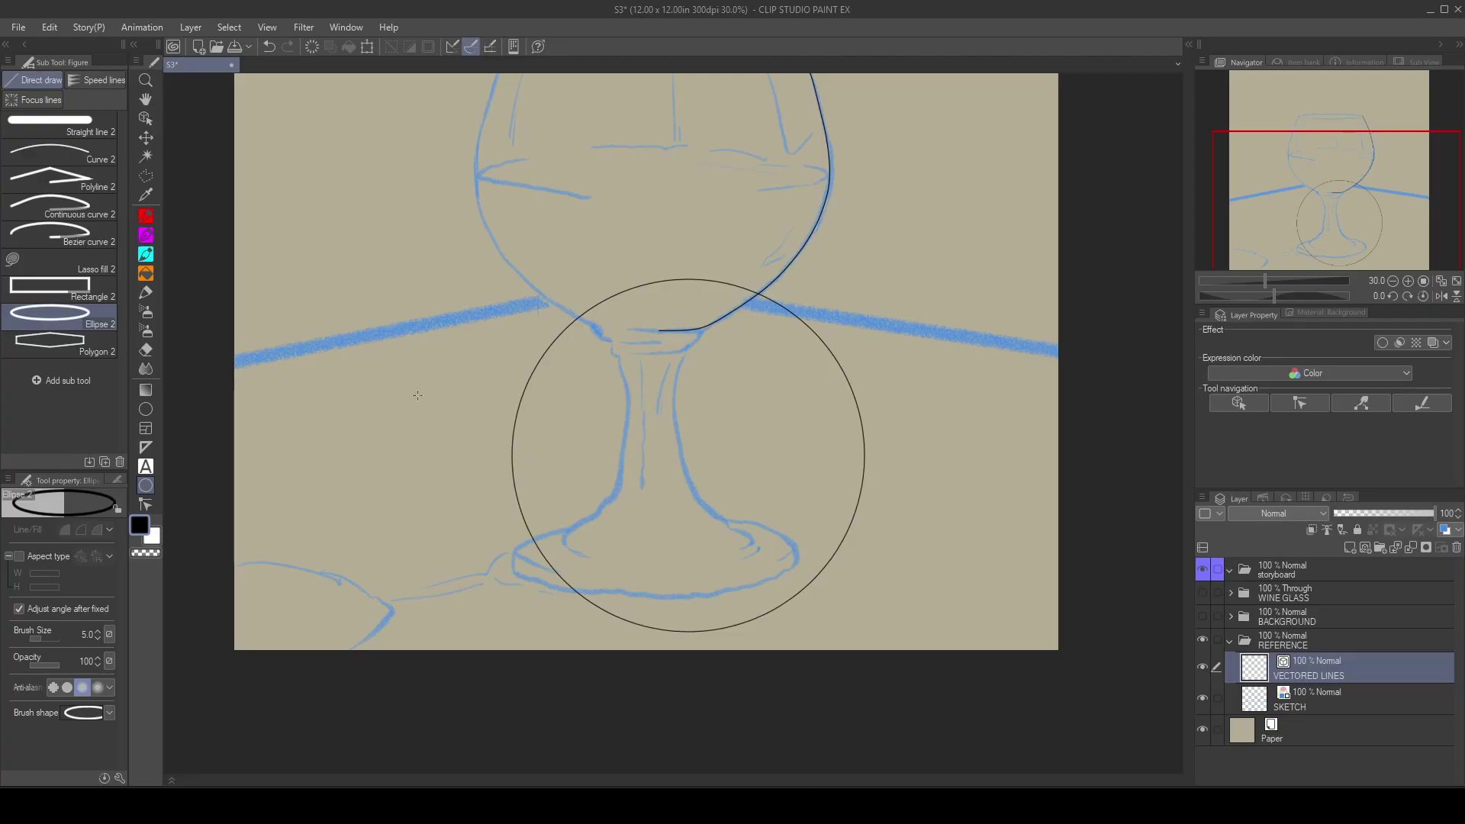
Step: Move the circle sideways so its left arc follows the right side of the sketched stem
click(145, 117)
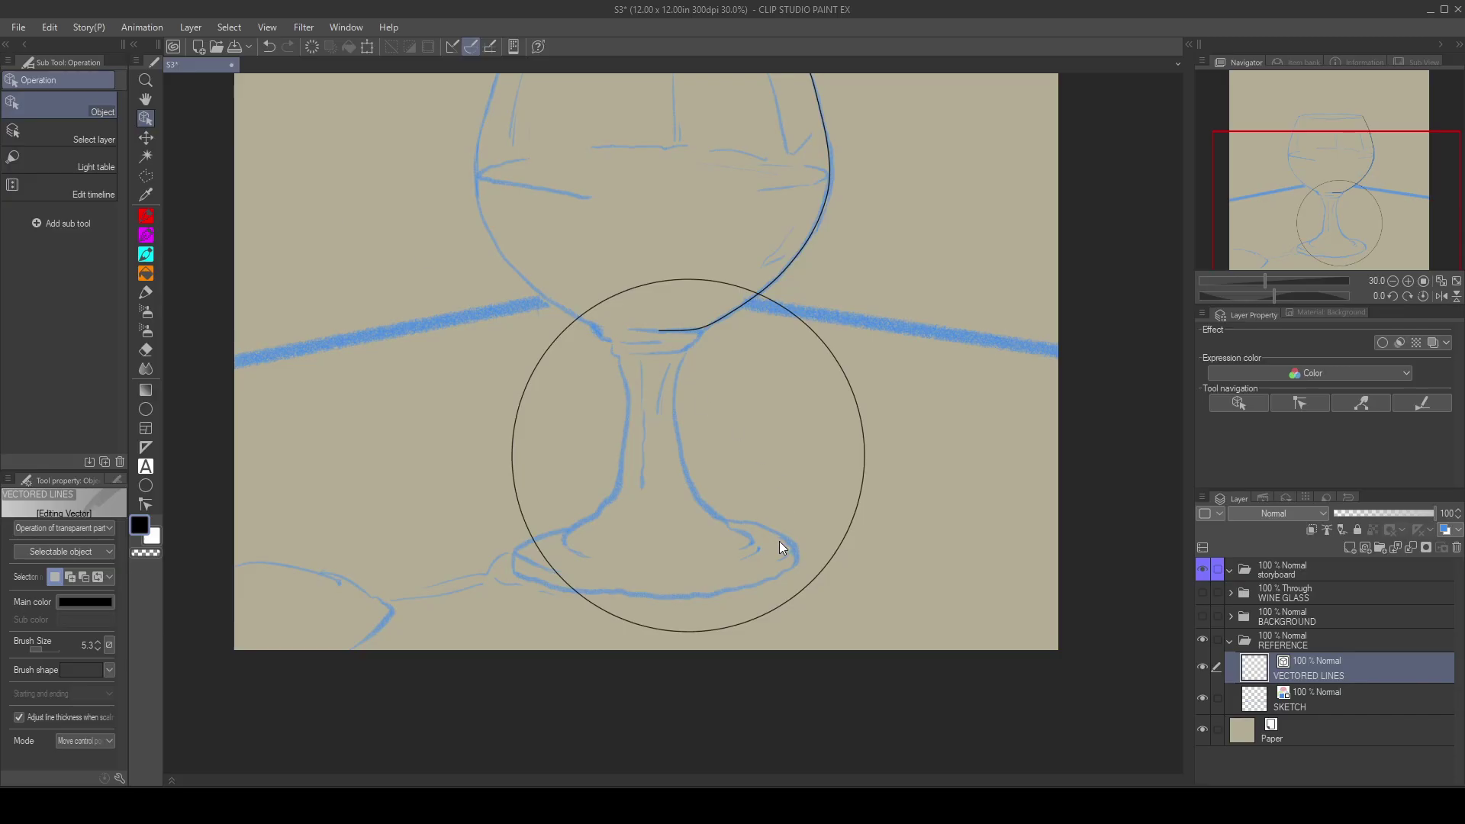
click(792, 598)
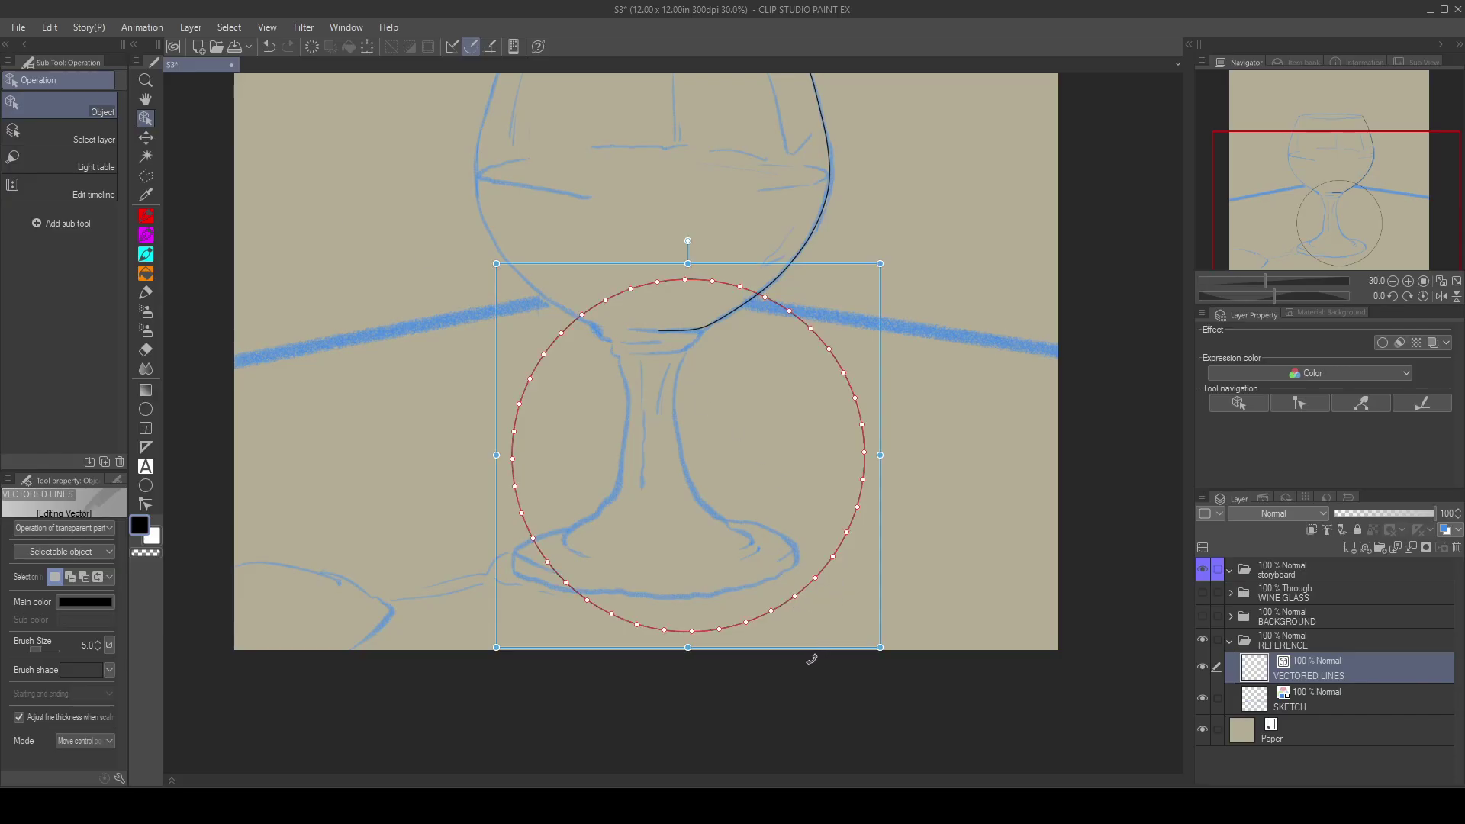
drag(822, 653, 989, 604)
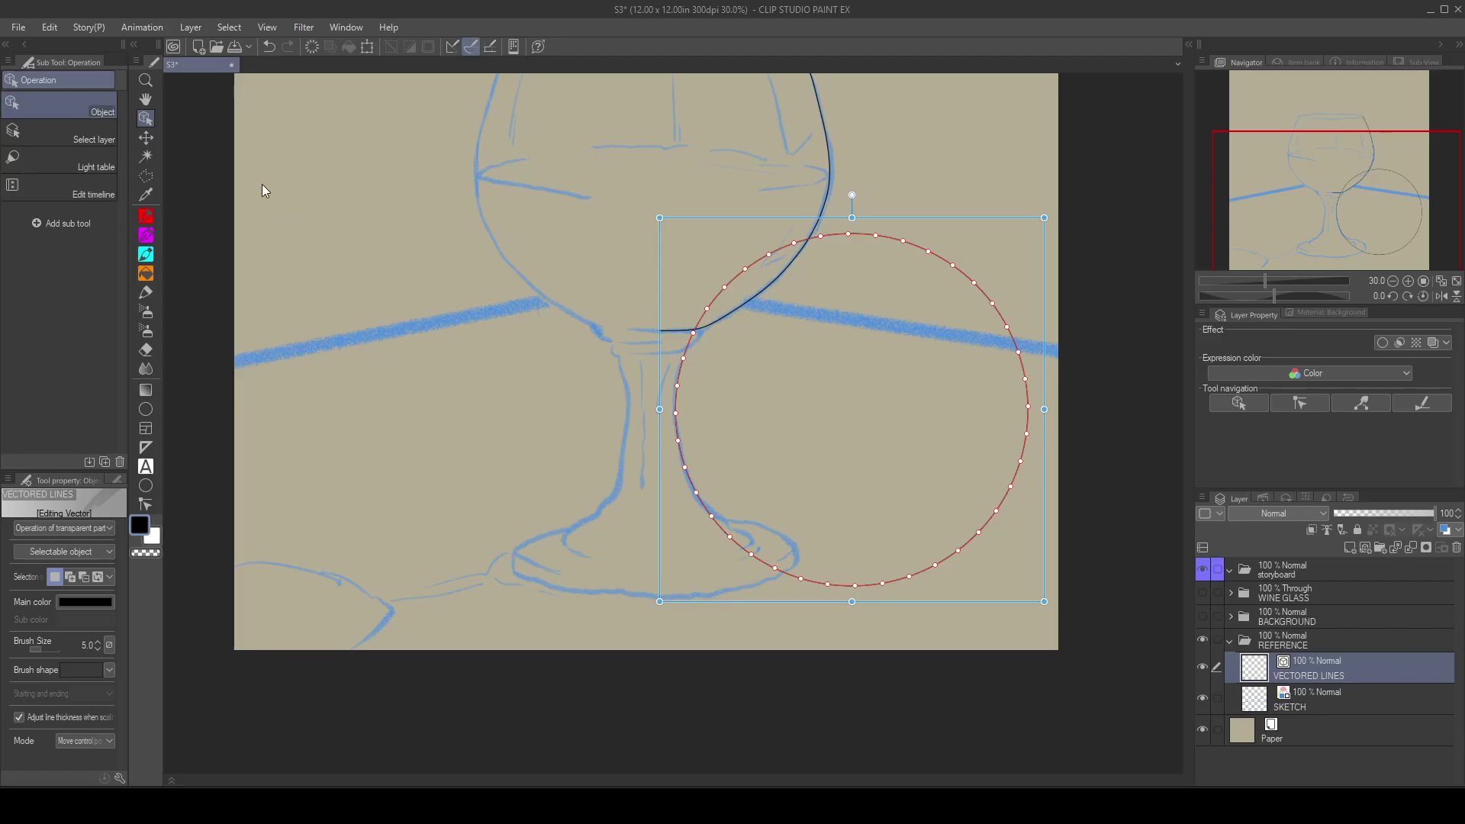
mouse_move(796, 607)
mouse_down()
mouse_move(729, 614)
mouse_move(796, 610)
mouse_up()
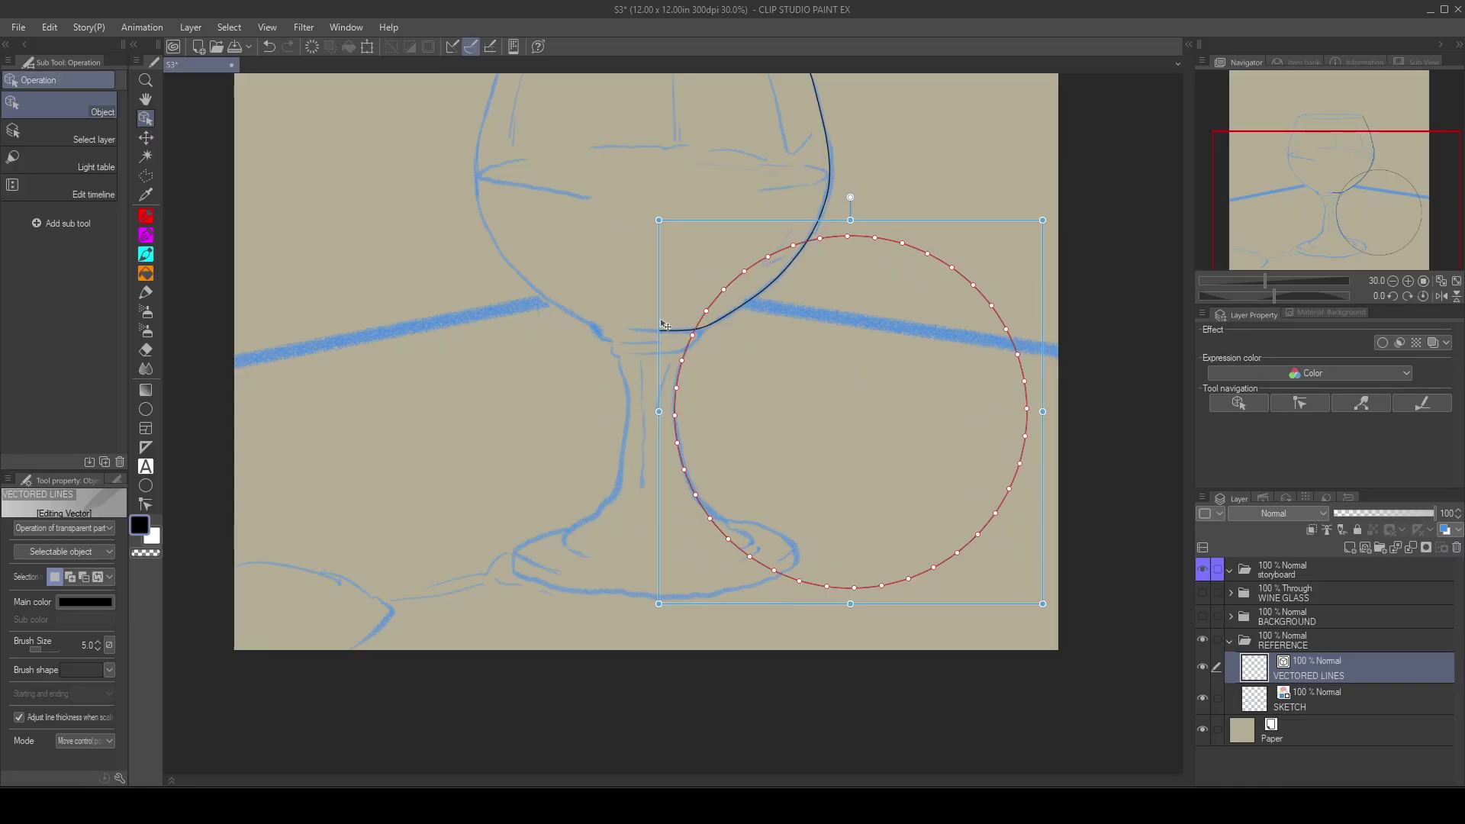
Step: Split the circle just above the bowl's bottom and near the base, and delete its outer part to keep the stem arc
click(146, 504)
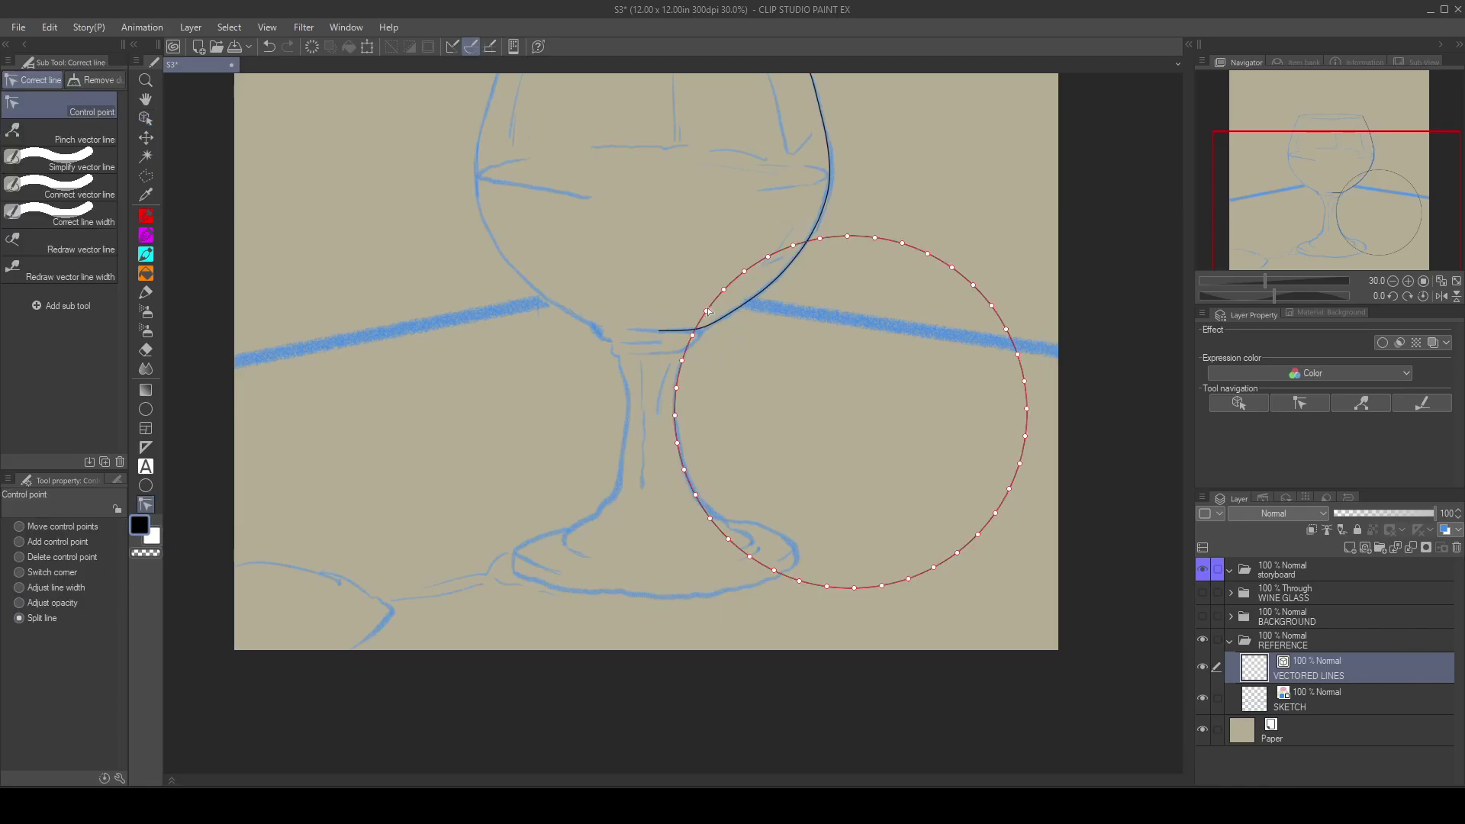
click(707, 313)
click(145, 118)
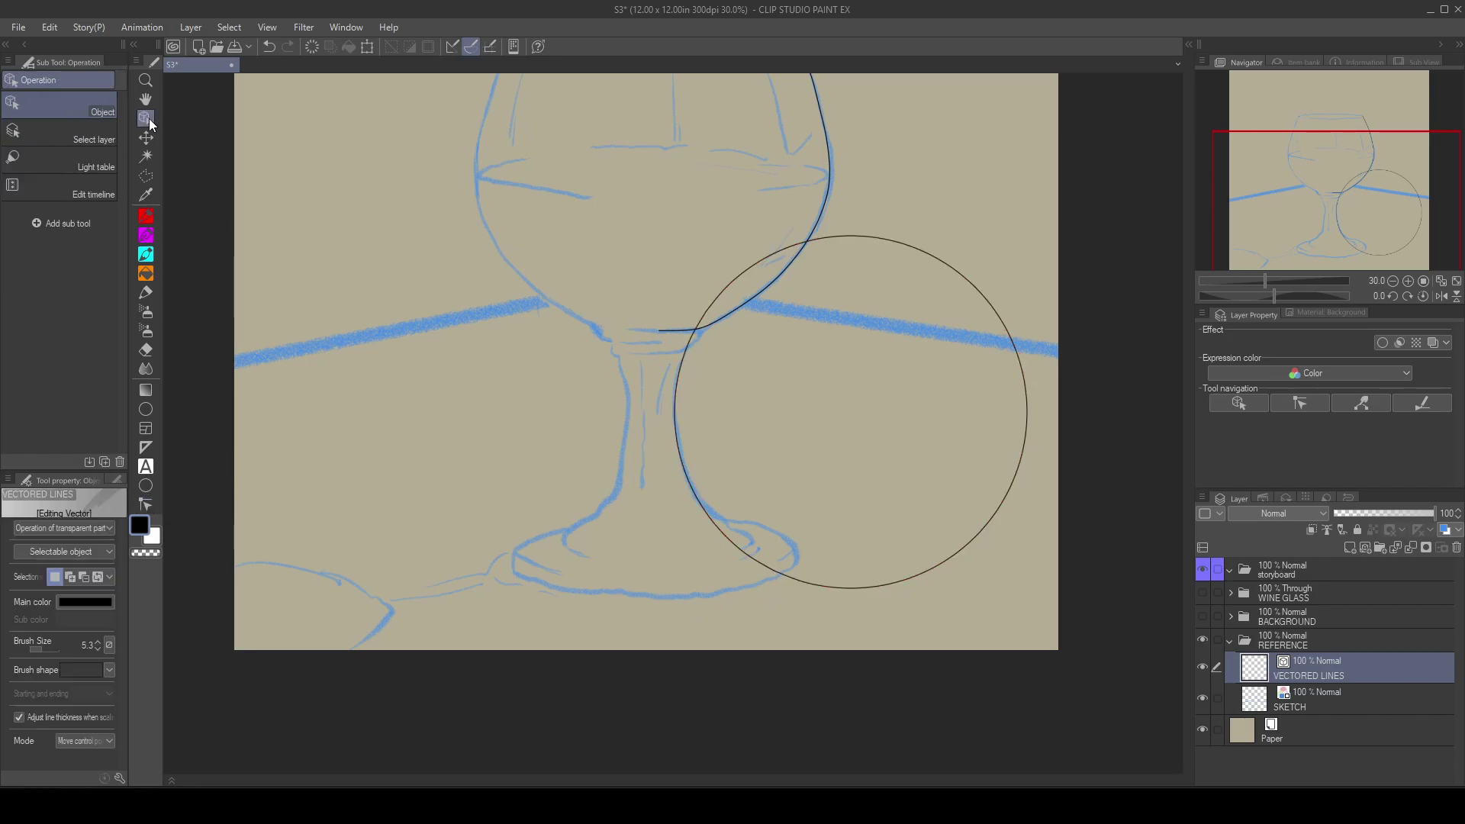
click(962, 276)
key(Delete)
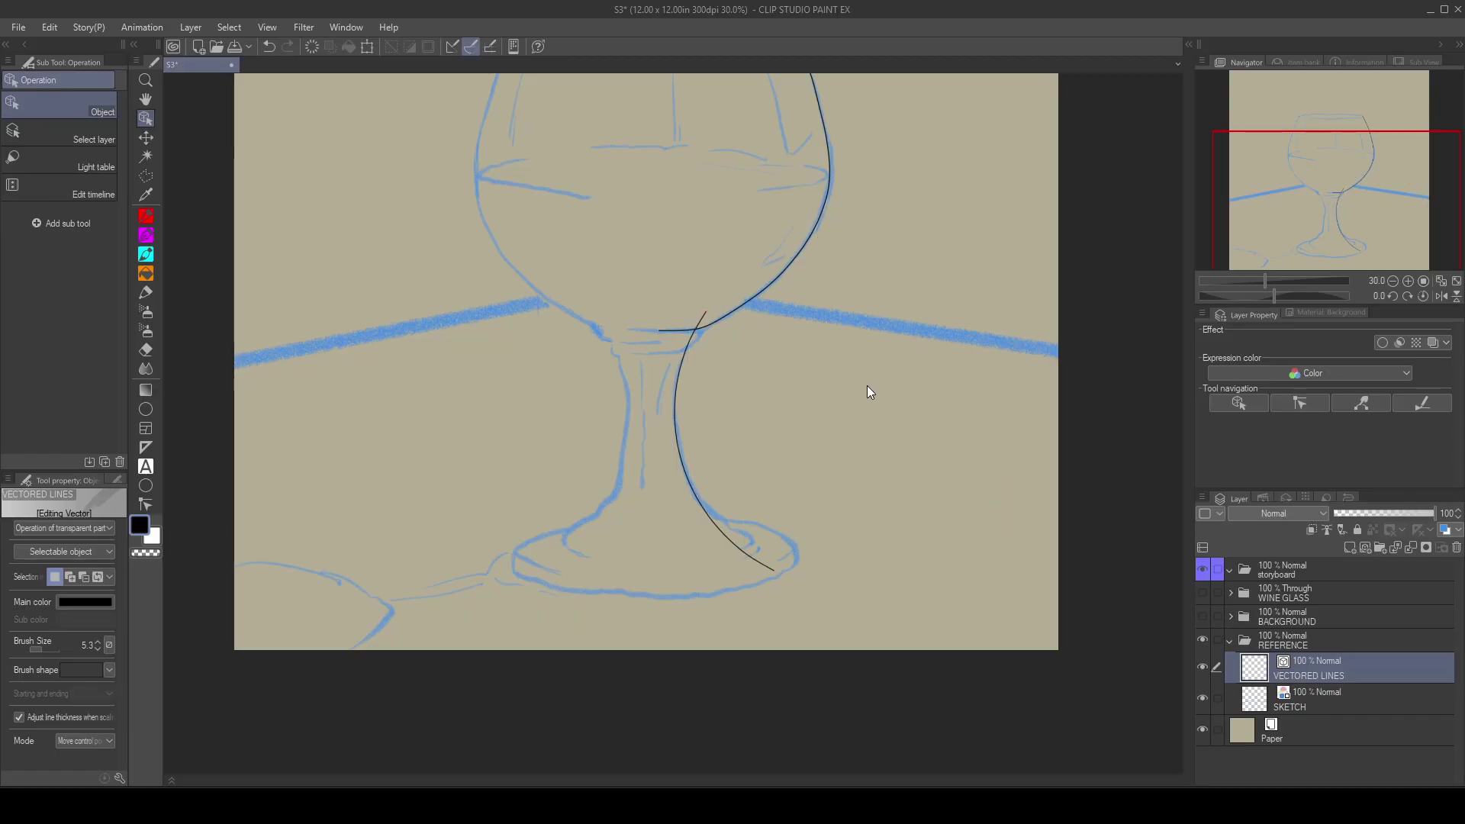
Step: Attach the stem arc's top end to the bowl line and shape the collar below it with an added control point
scroll(765, 350, up, 5)
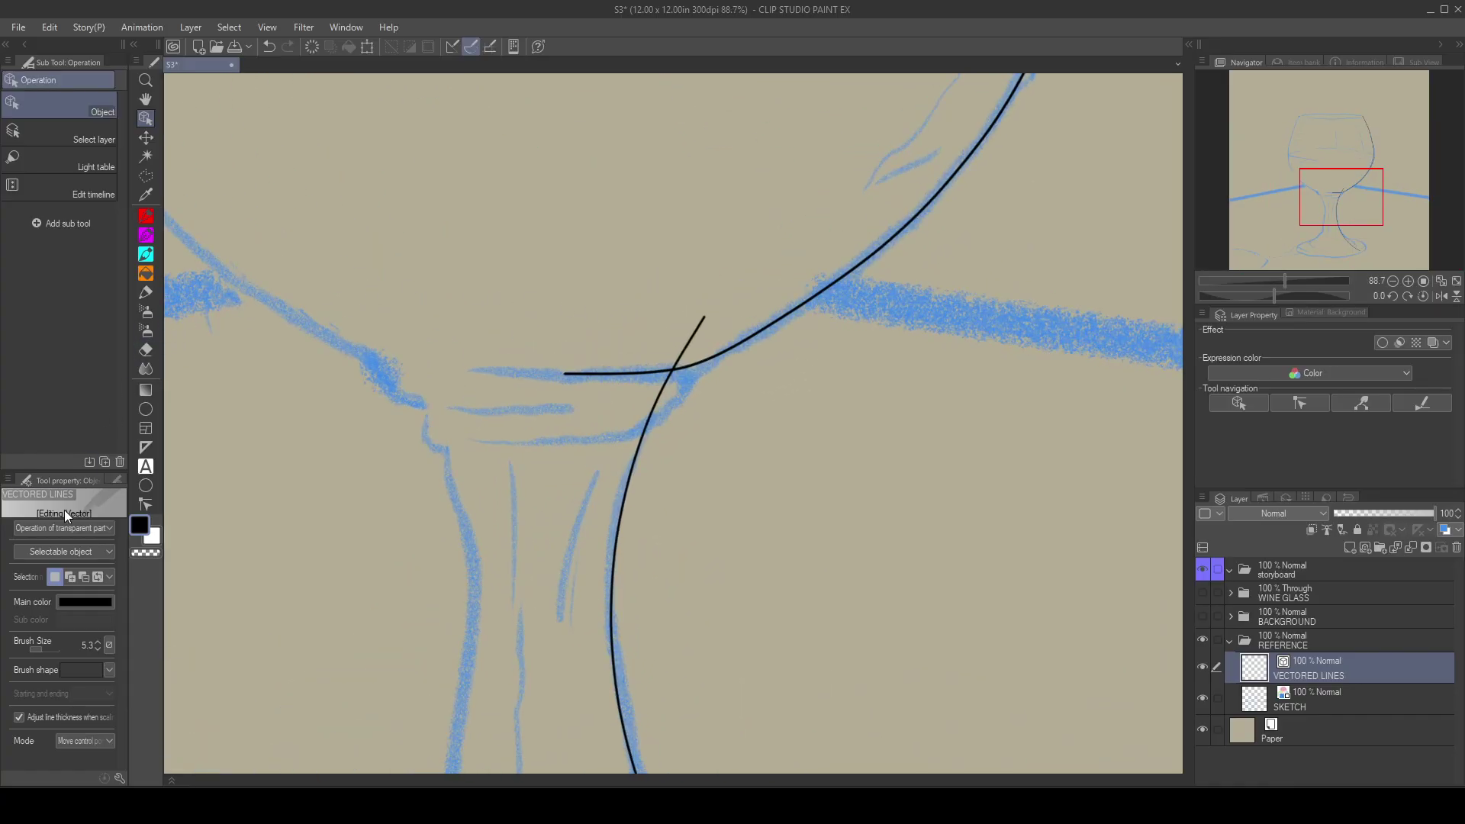
click(146, 503)
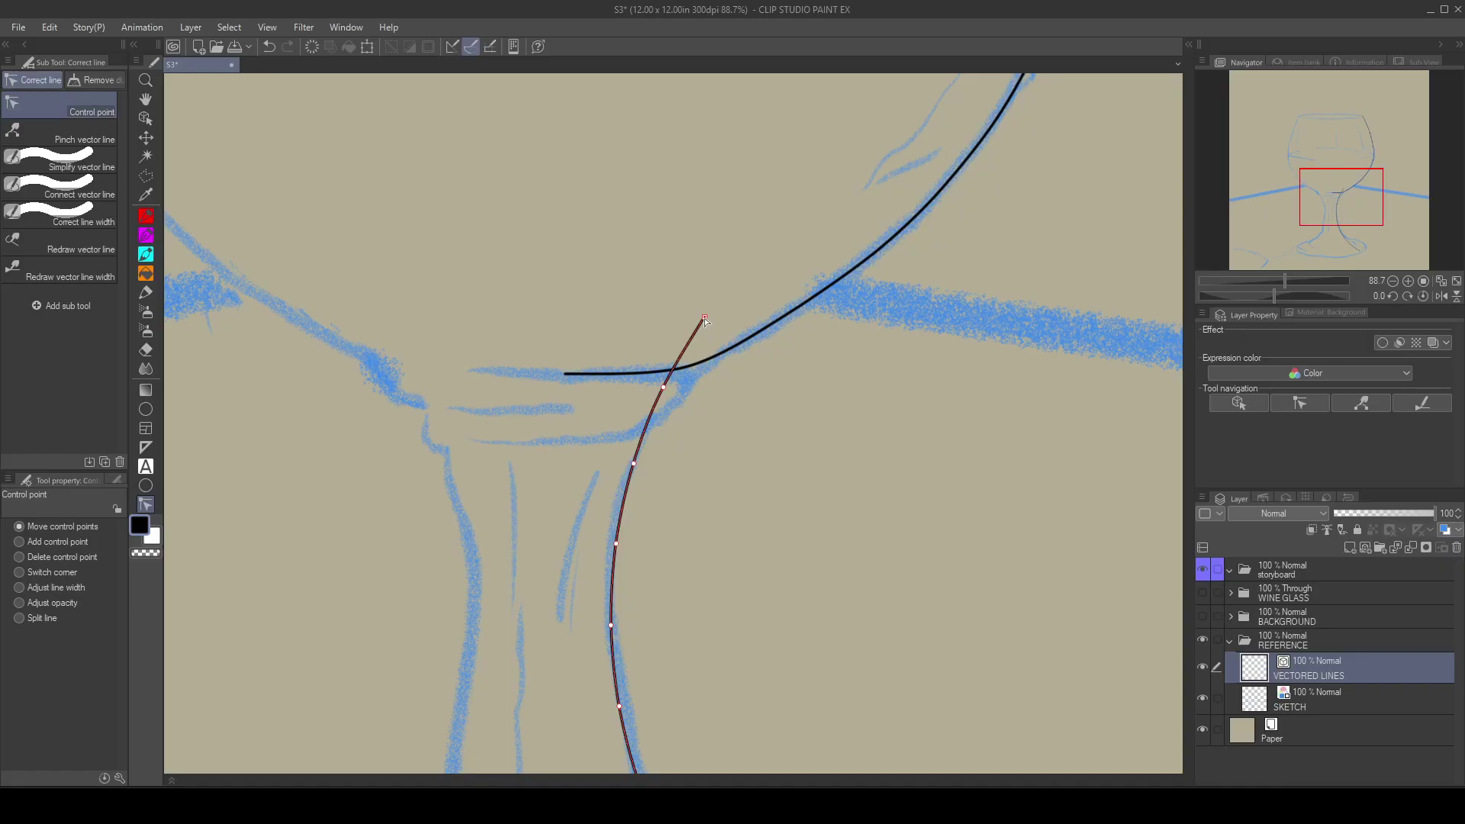
drag(705, 319, 688, 394)
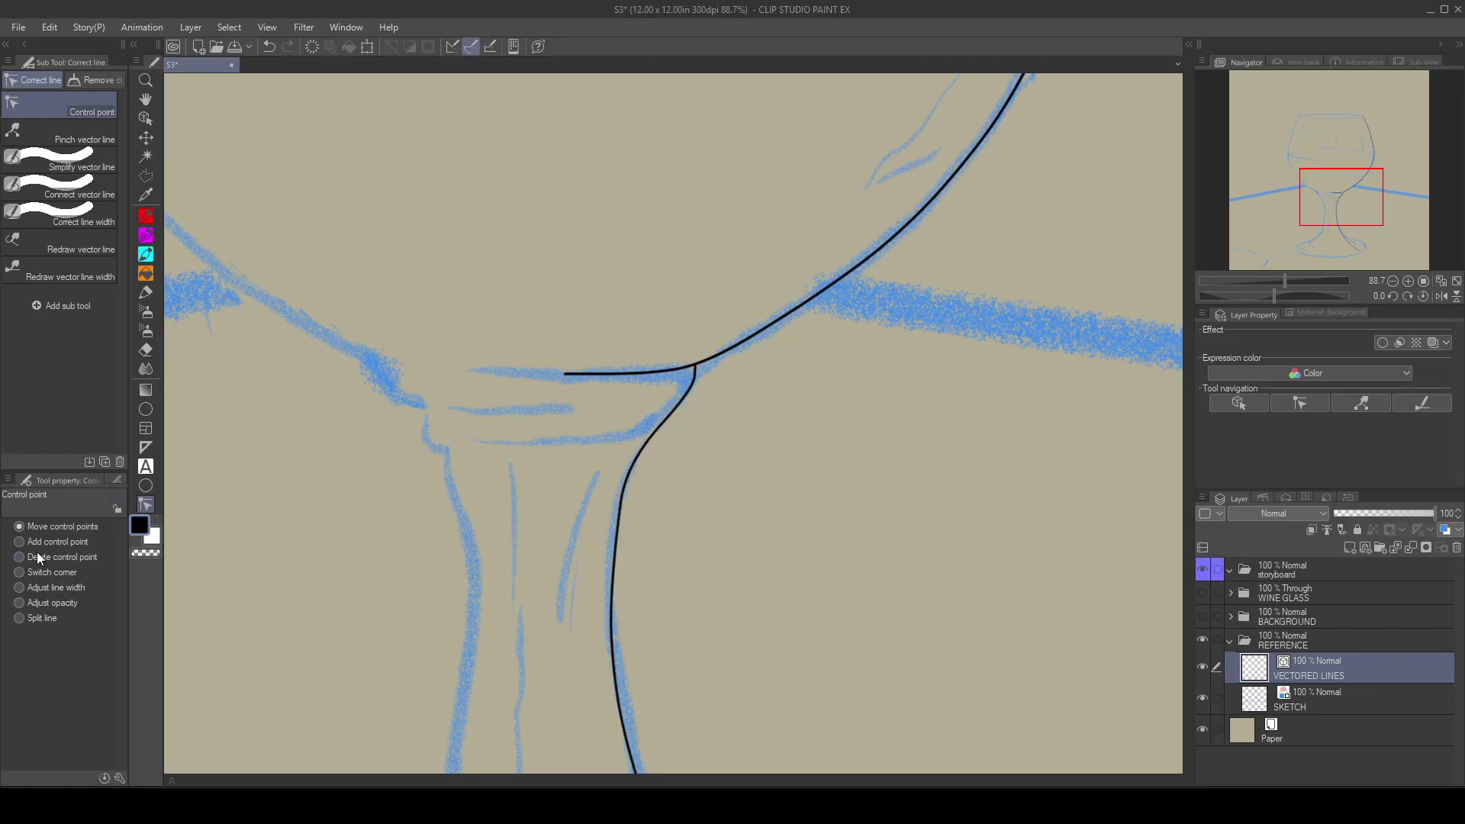
click(20, 543)
click(665, 420)
drag(668, 423, 653, 438)
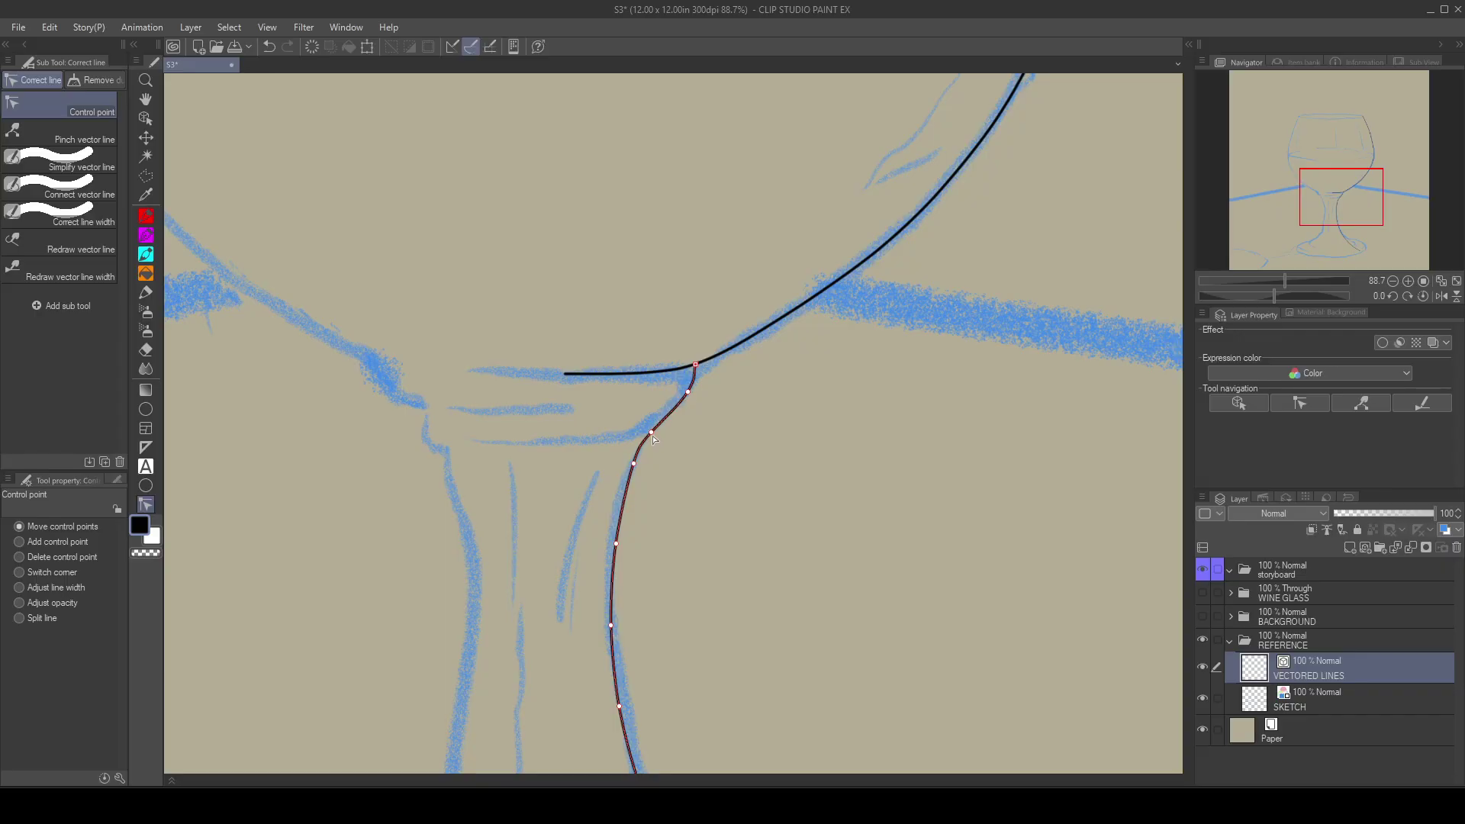
drag(689, 392, 688, 399)
Step: Move the stem arc's lower control points onto the sketched flare and hook its end inward along the base's inner curve
mouse_move(556, 628)
mouse_down()
mouse_move(540, 533)
mouse_move(425, 262)
mouse_up()
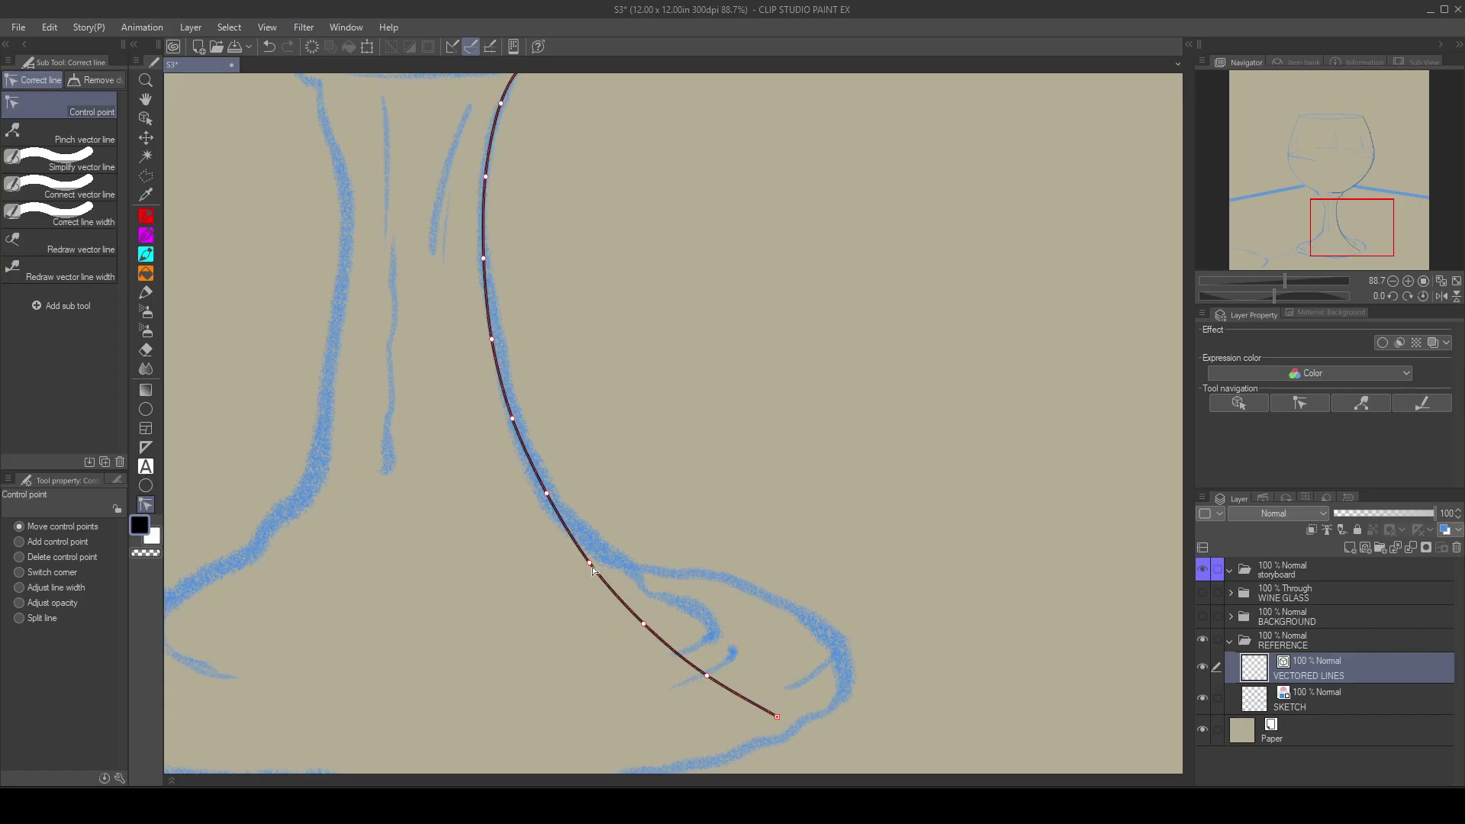
drag(592, 566, 604, 554)
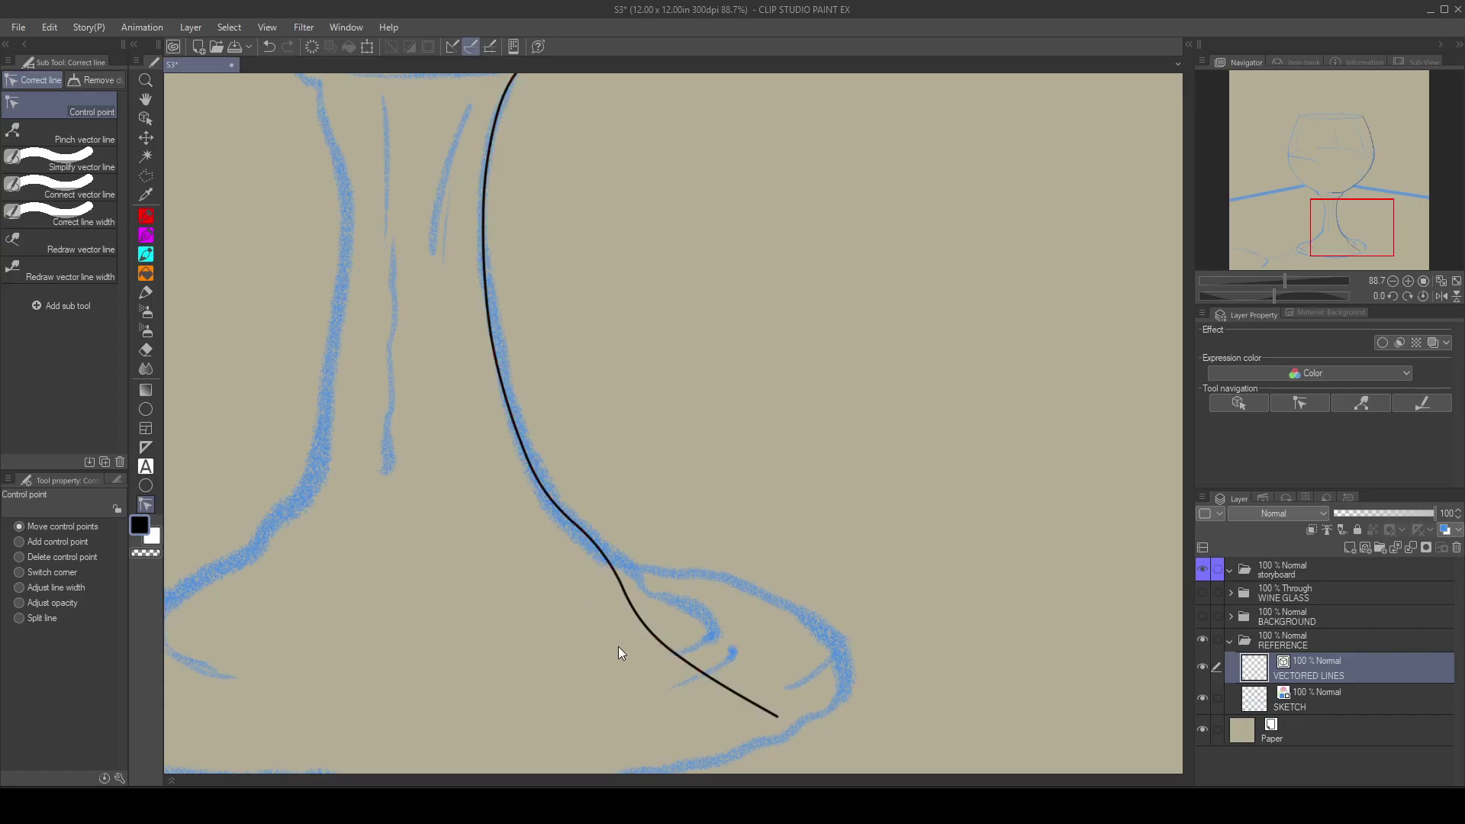
drag(644, 630, 655, 595)
drag(777, 716, 673, 655)
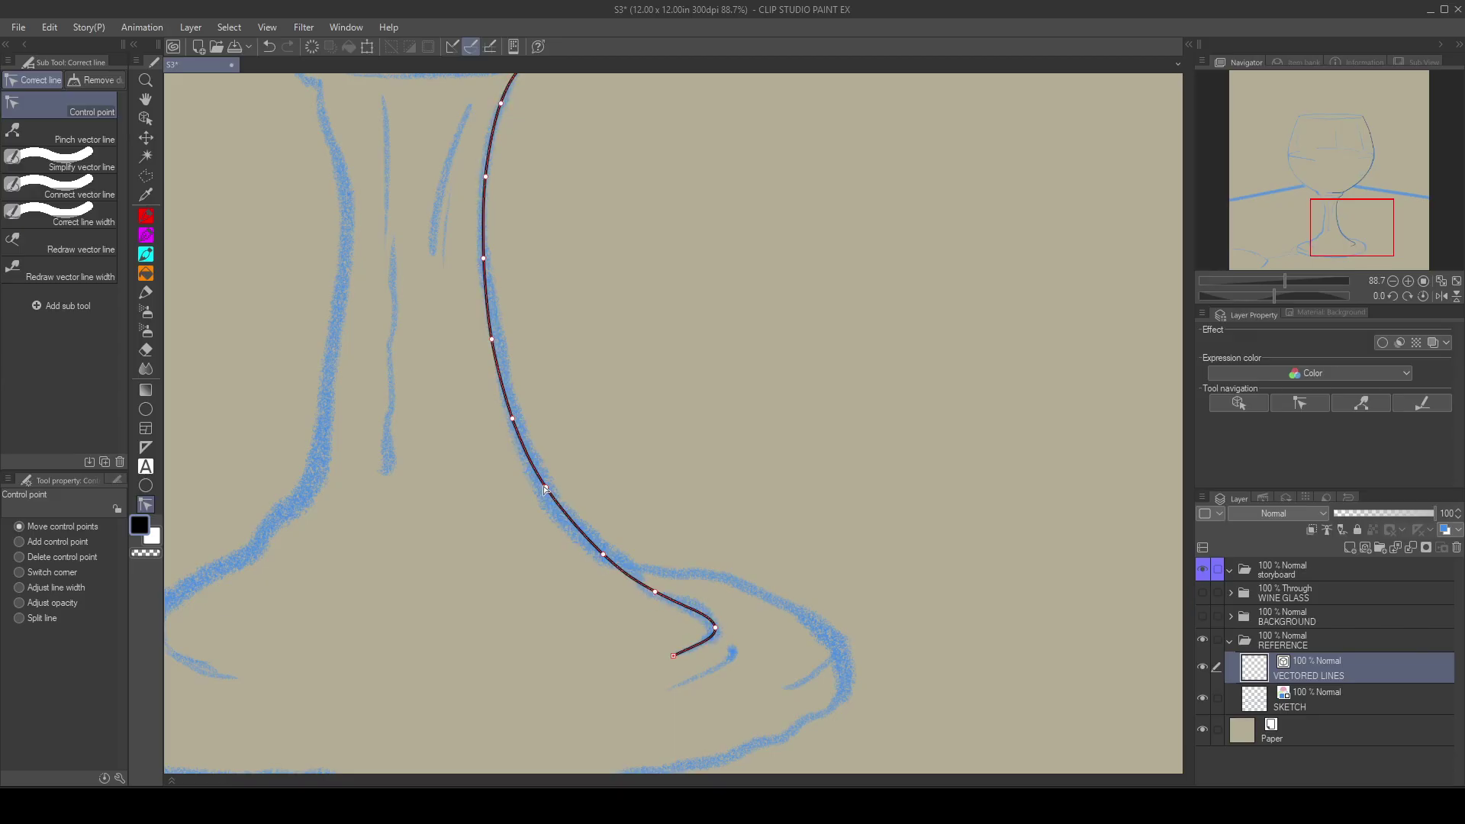
Step: Draw a flat ellipse over the inner ring of the sketched base, reaching the hooked end of the stem line
scroll(411, 464, down, 5)
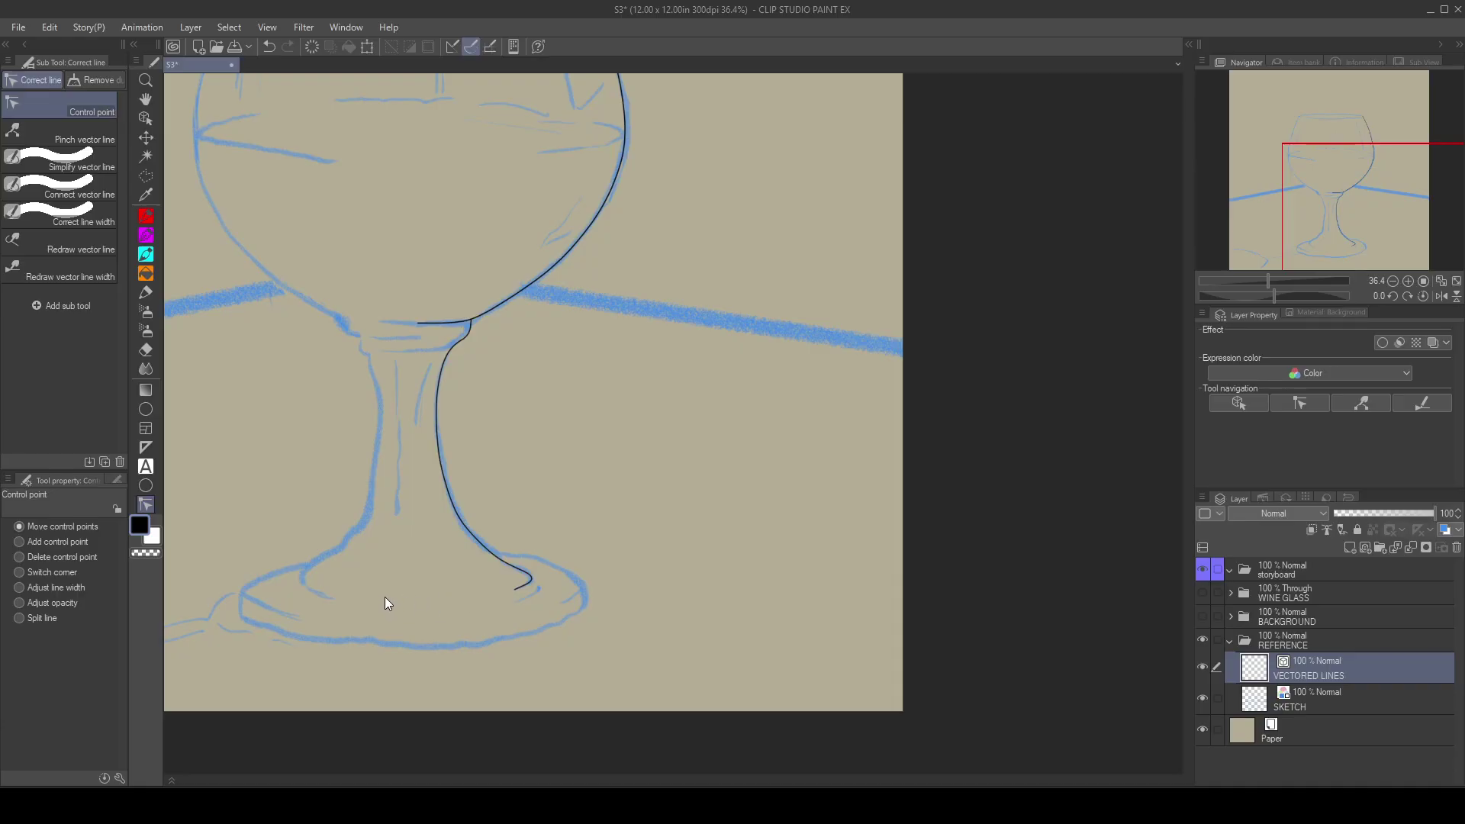
click(147, 489)
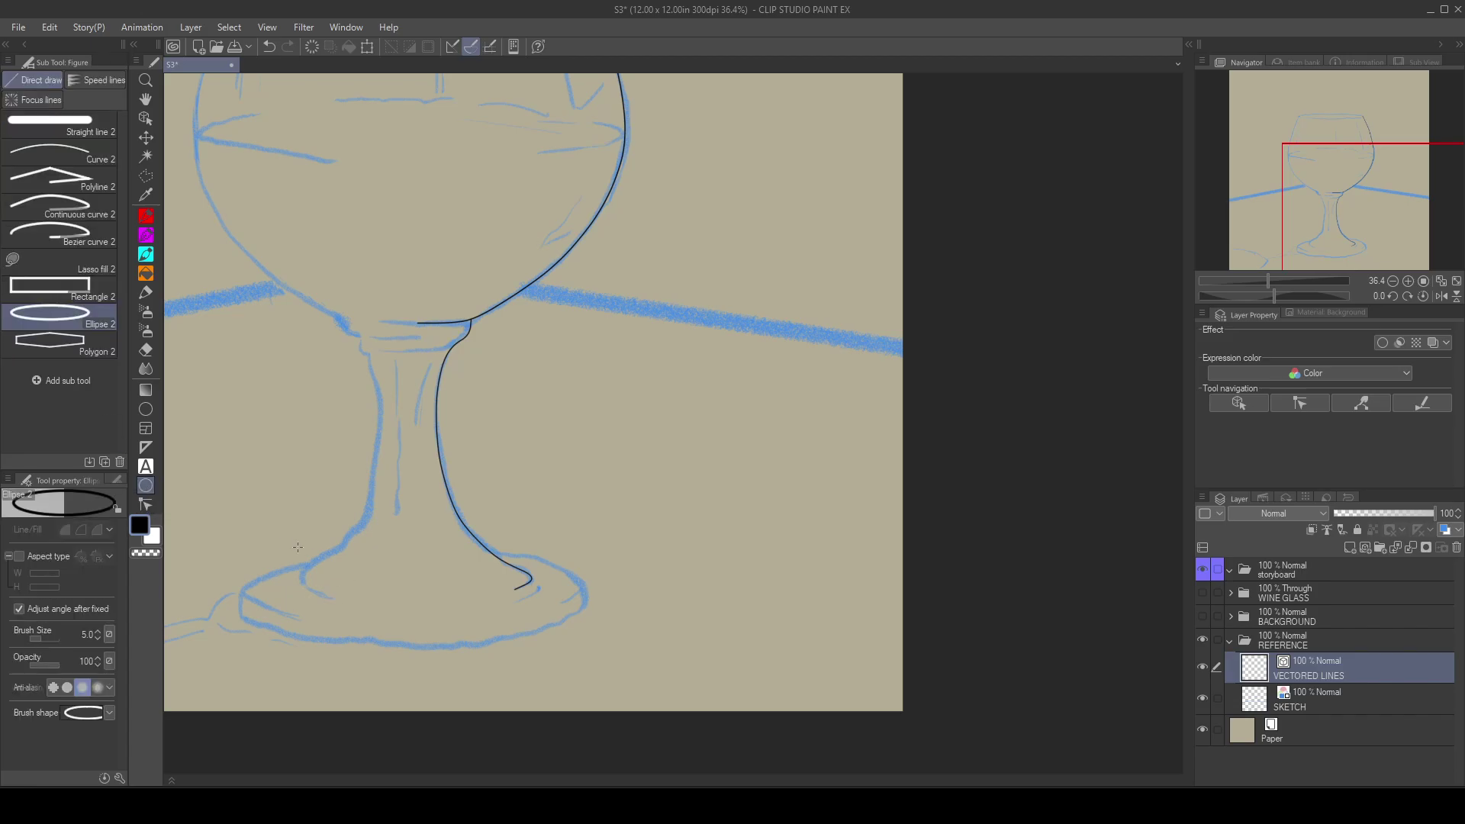
drag(293, 550, 524, 611)
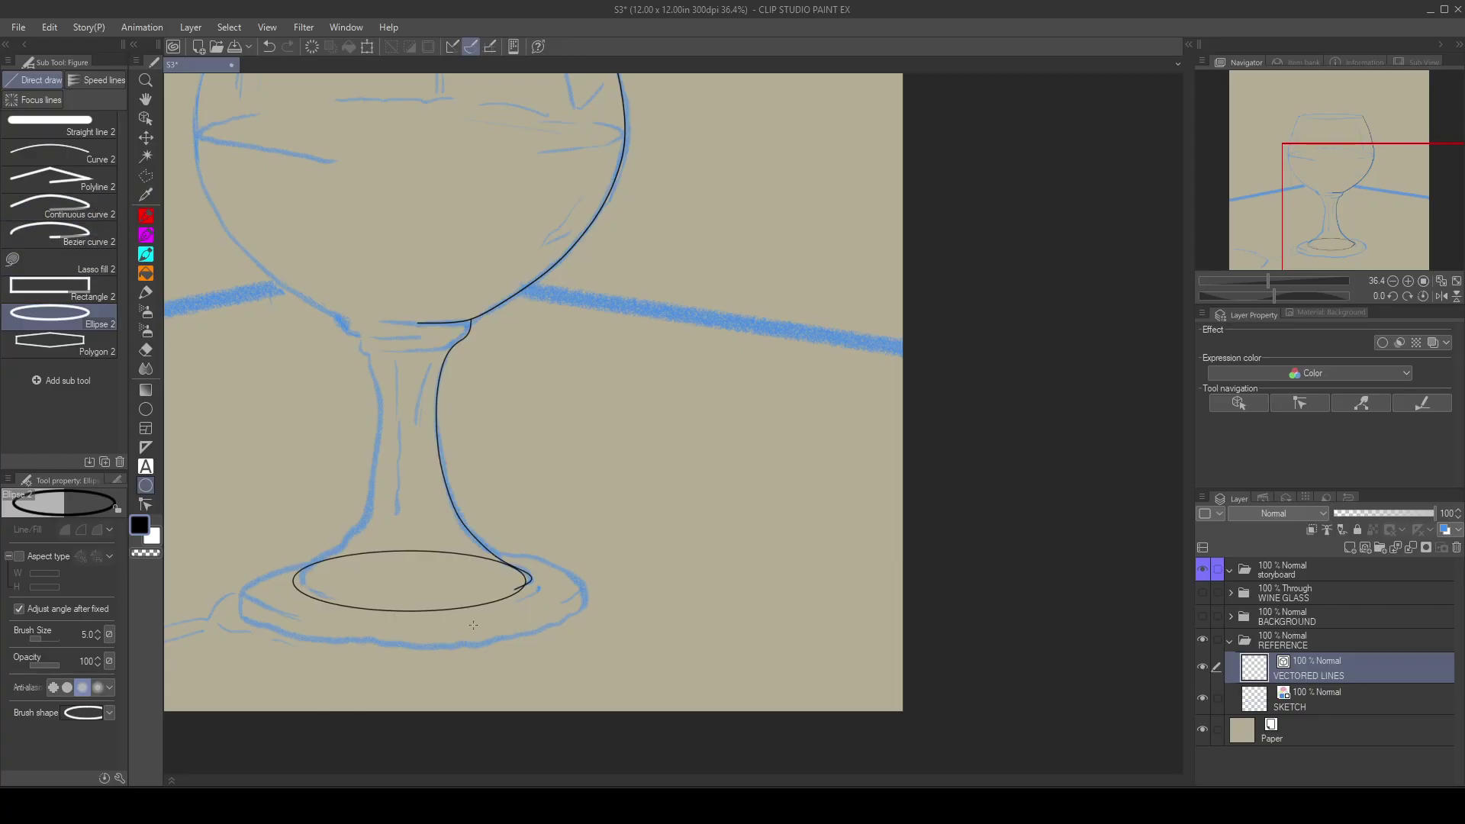
Step: Select the base ellipse and shift it slightly so its right end meets the hook of the stem line
click(142, 119)
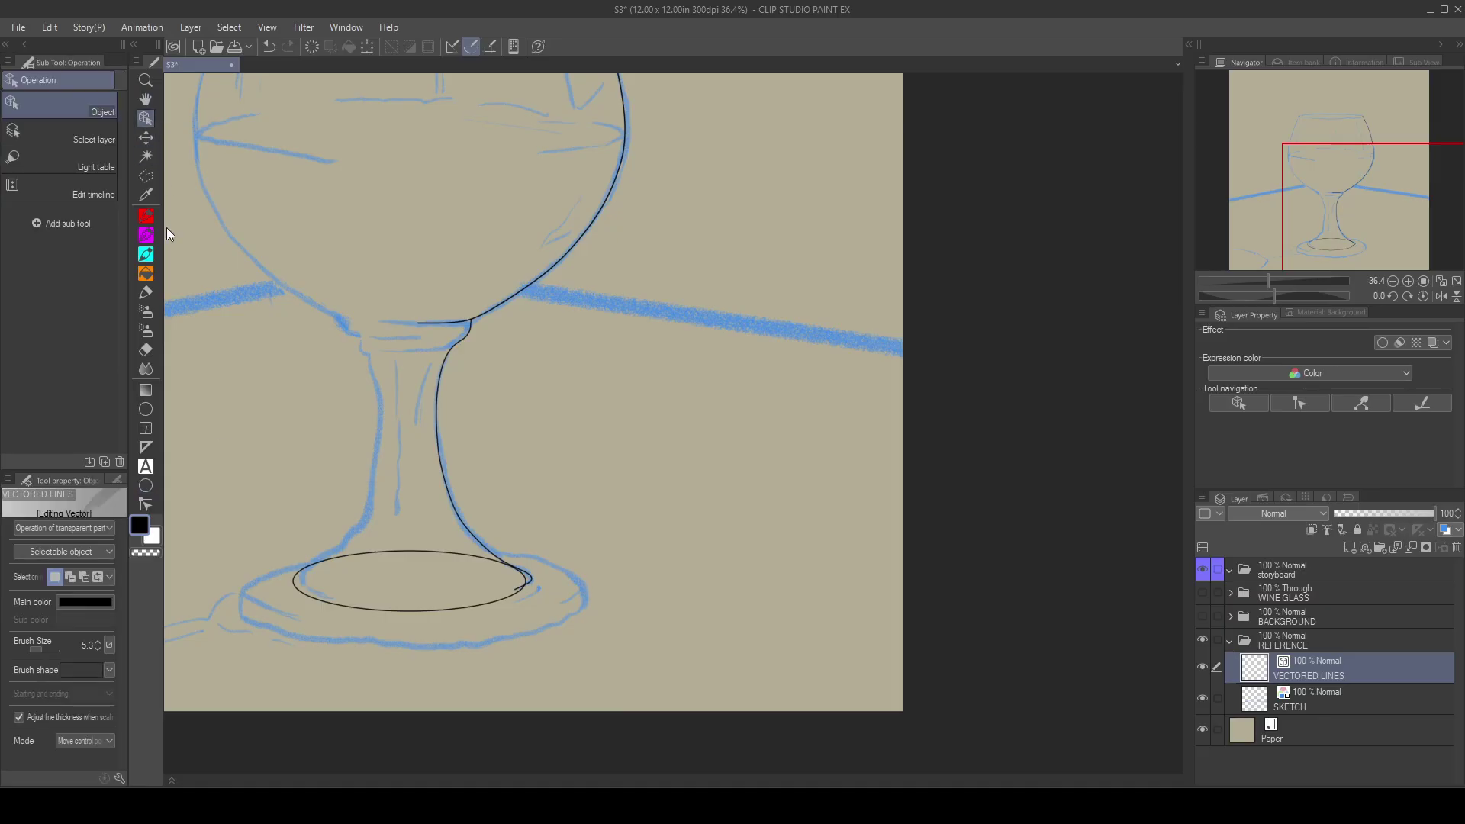
scroll(496, 662, up, 3)
scroll(475, 654, up, 3)
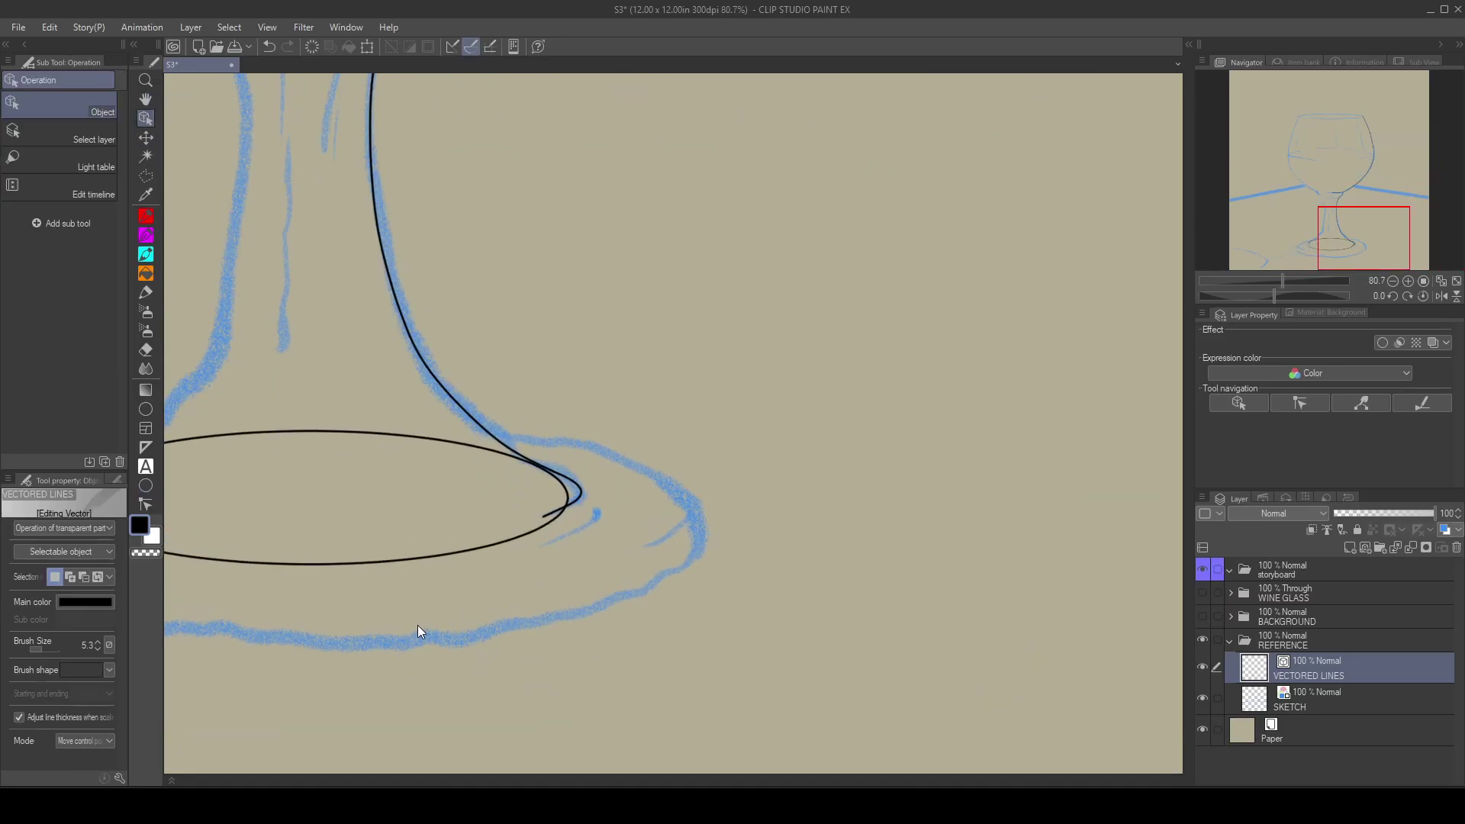
drag(395, 651, 607, 684)
click(595, 602)
drag(624, 629, 636, 624)
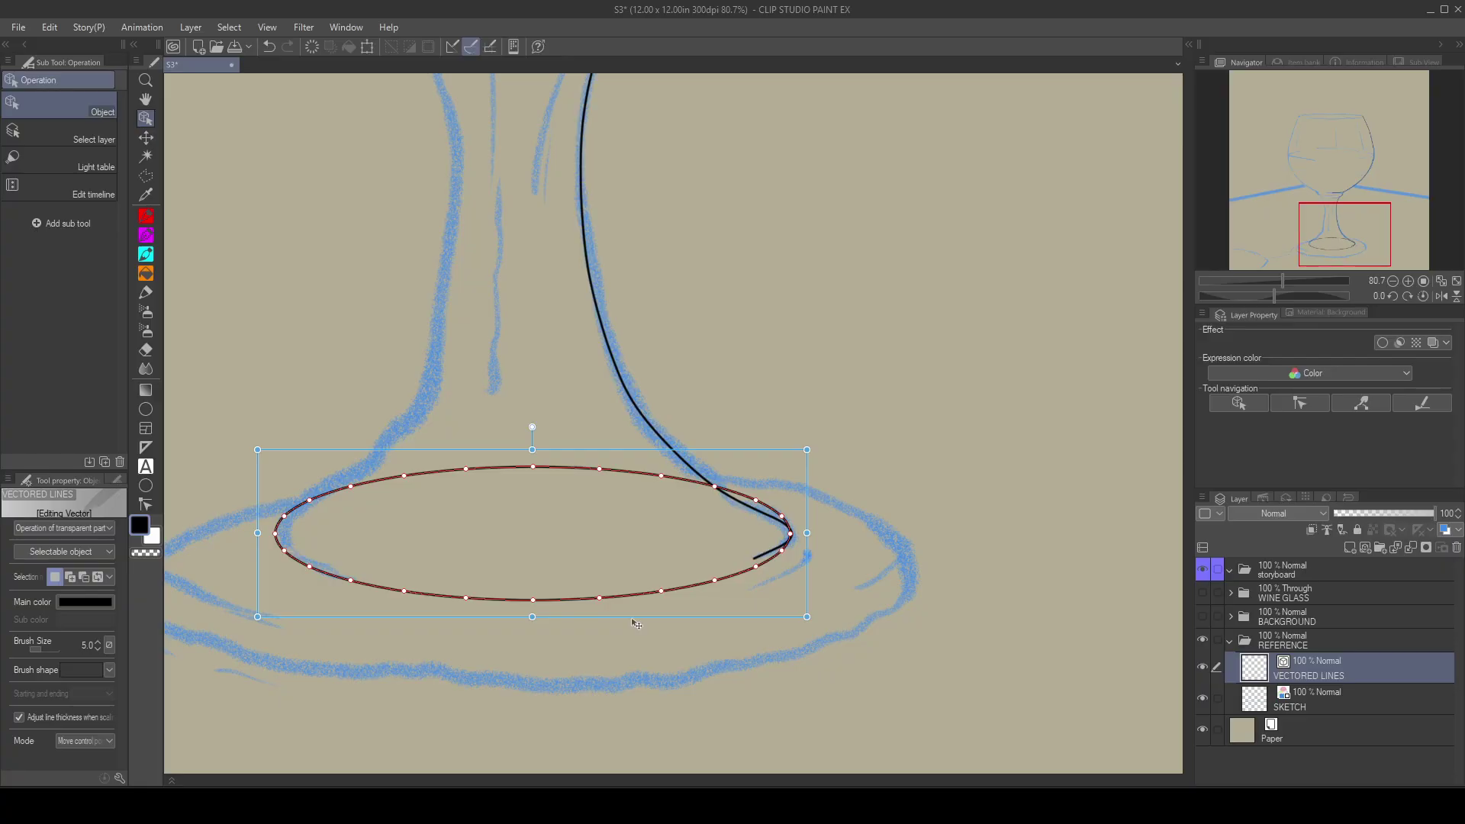
Step: Split the ellipse at its bottom centre and near the hook, and delete all but the lower right arc
click(145, 505)
click(20, 618)
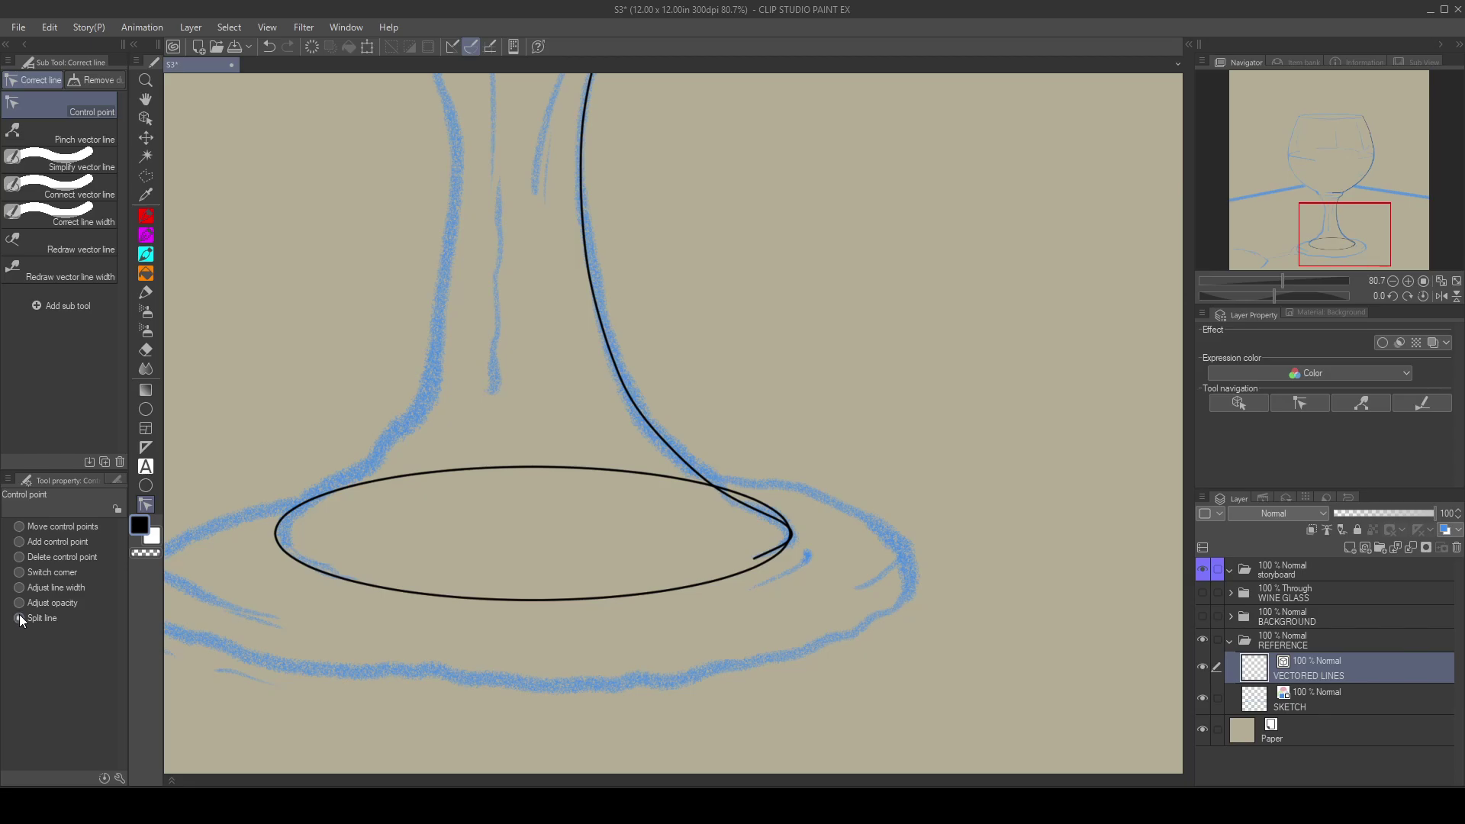
click(534, 602)
click(145, 118)
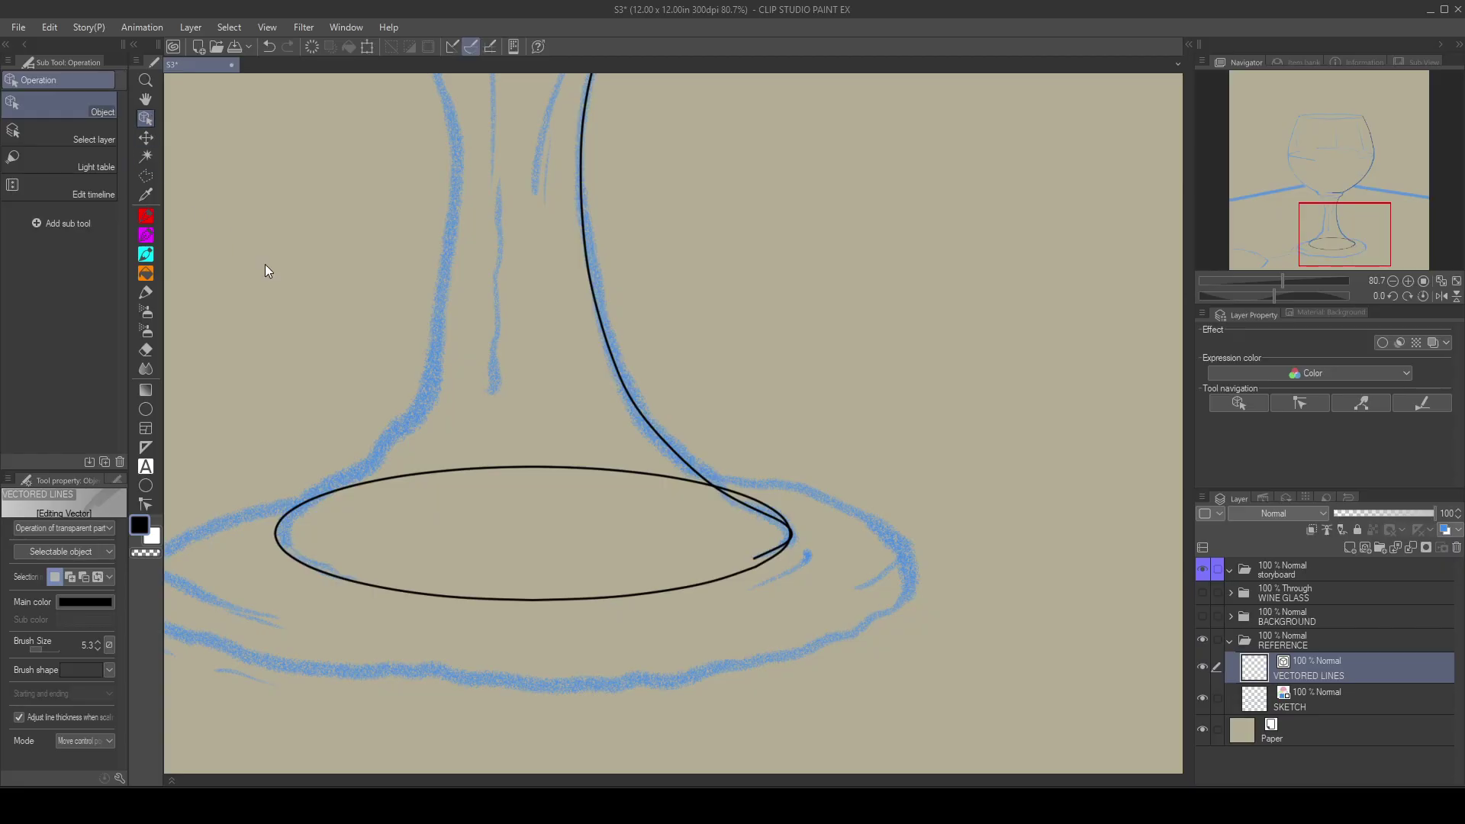
click(525, 468)
key(Delete)
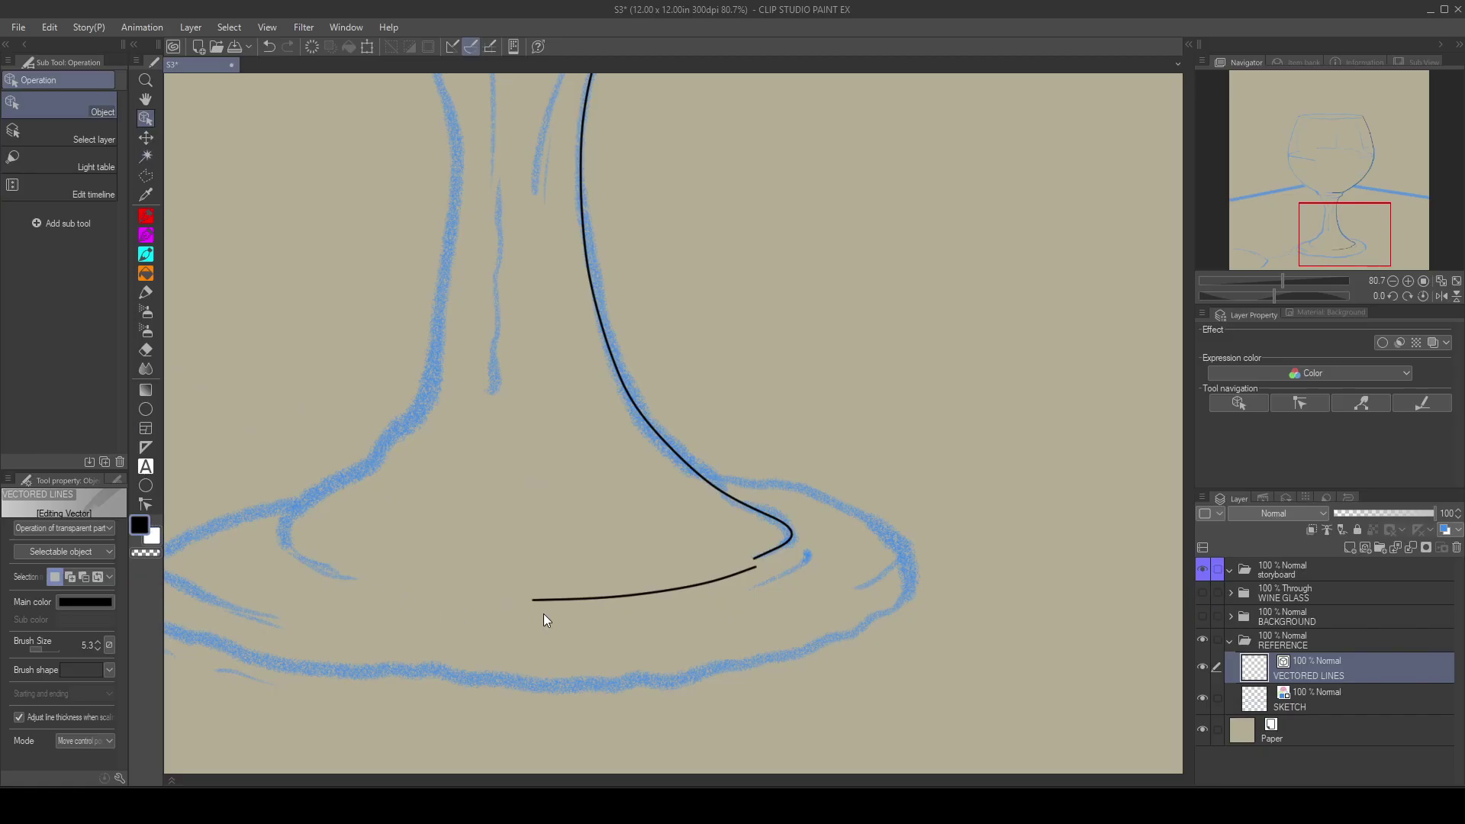
Step: Nudge the inner base arc upward until its right end joins the hooked end of the stem line
click(698, 592)
key(Up)
key(Up)
key(Up)
key(Up)
key(Up)
key(Up)
key(Up)
key(Up)
key(Up)
key(Up)
key(Up)
key(Up)
key(Up)
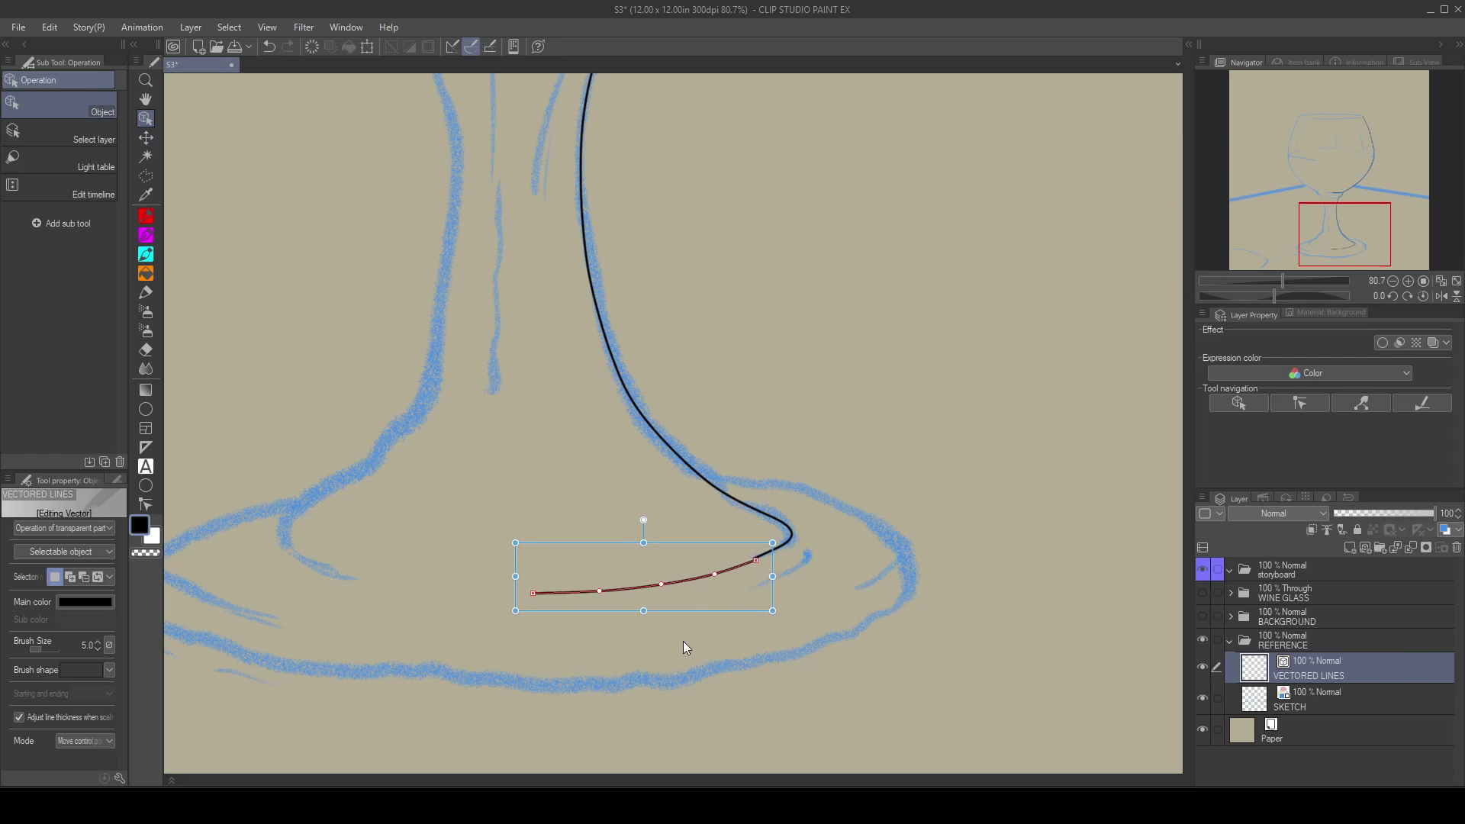
key(Down)
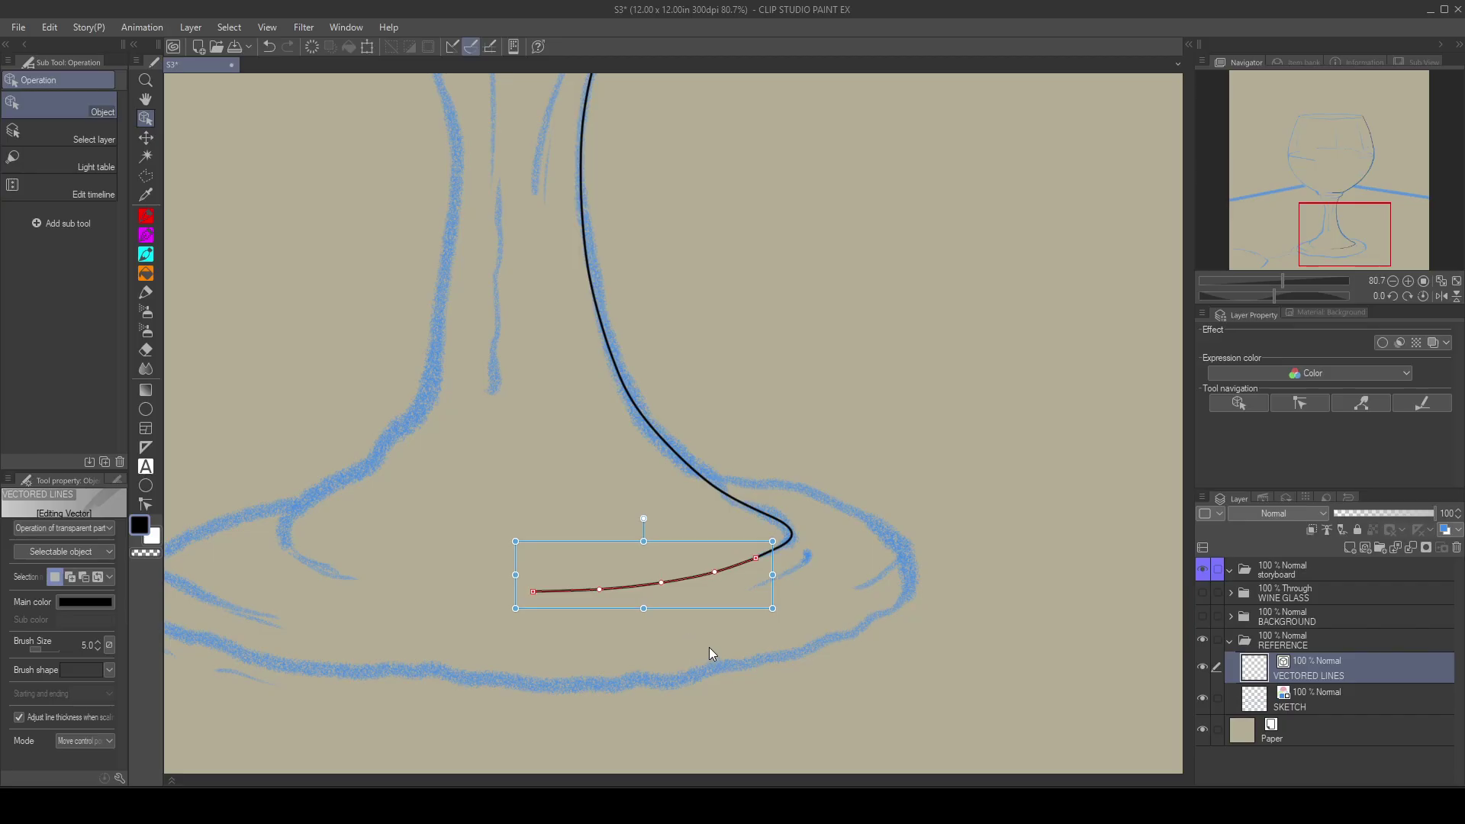
click(708, 647)
scroll(633, 703, down, 4)
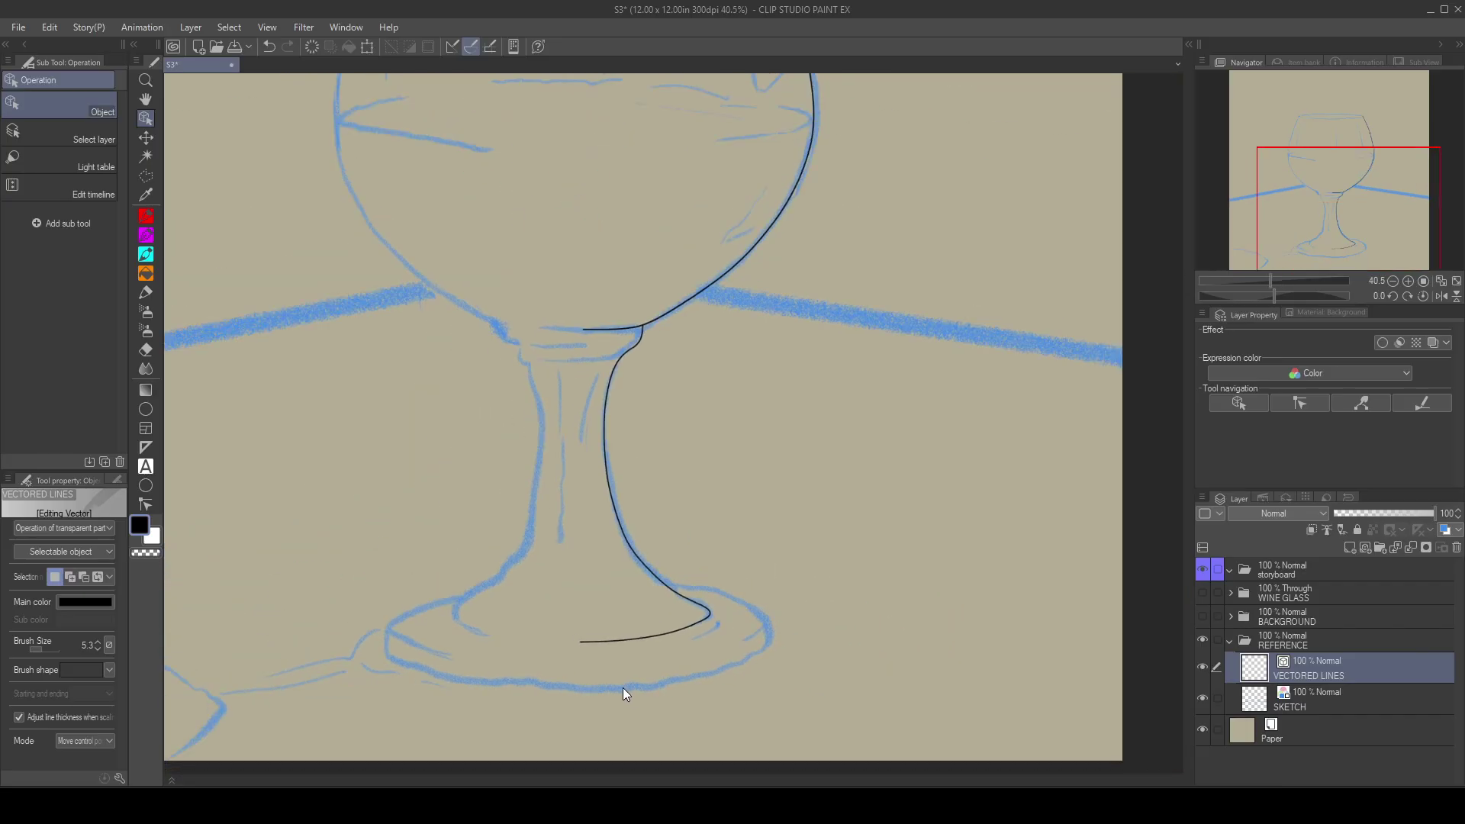
Step: Draw a wide flat ellipse over the outer rim of the sketched base
scroll(623, 688, down, 1)
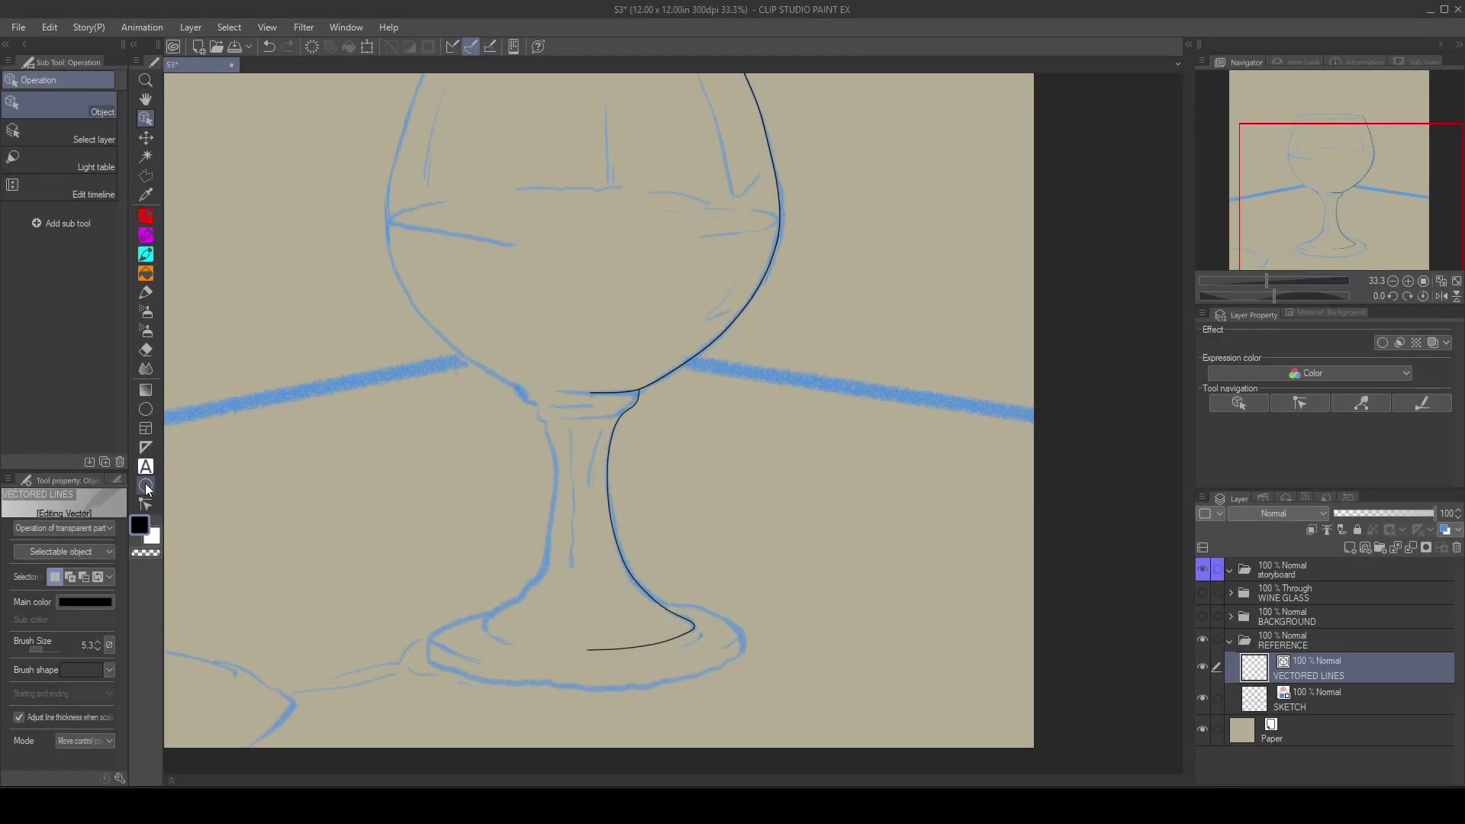
click(146, 486)
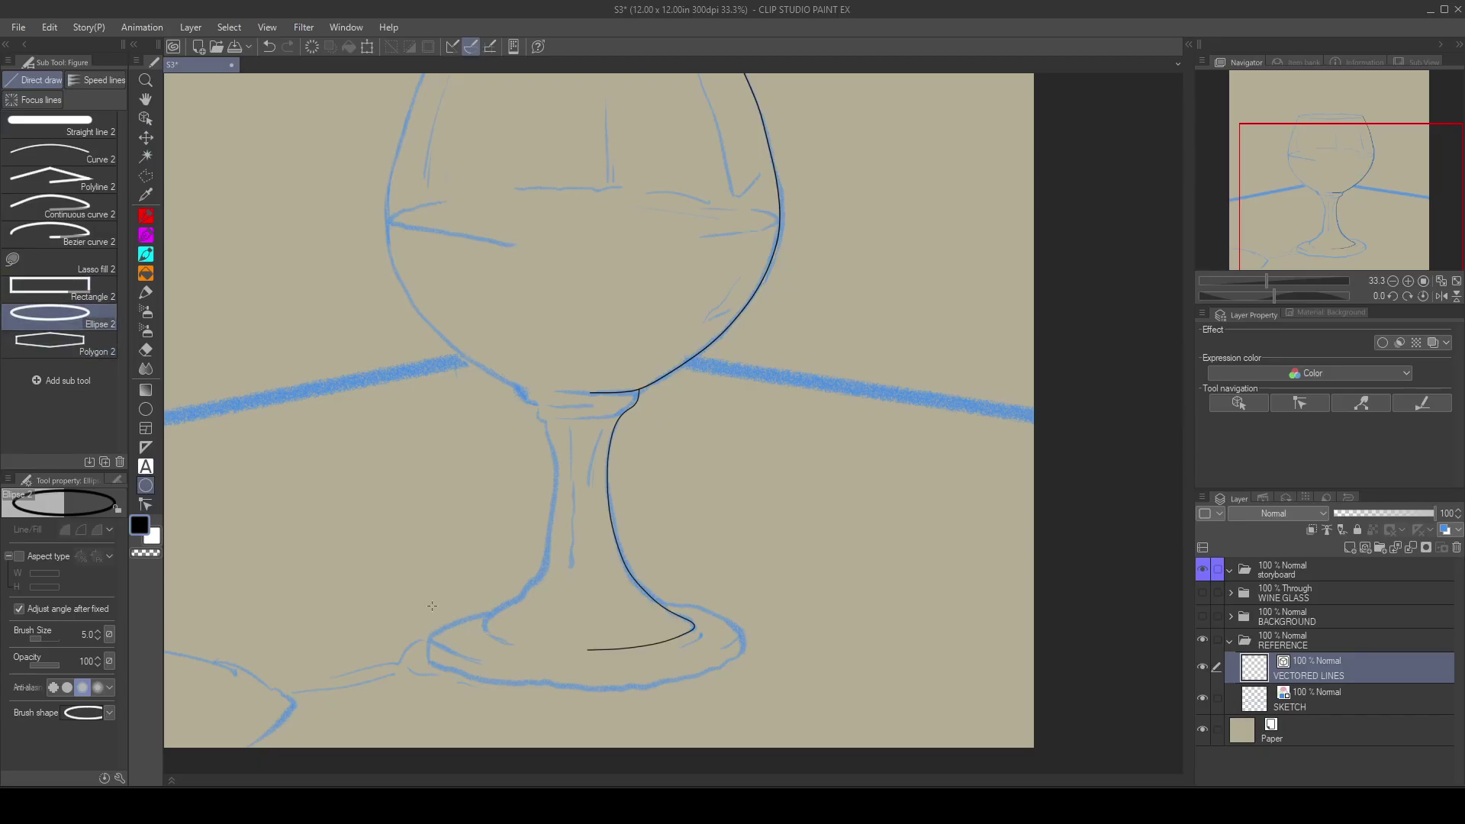
drag(422, 603, 744, 679)
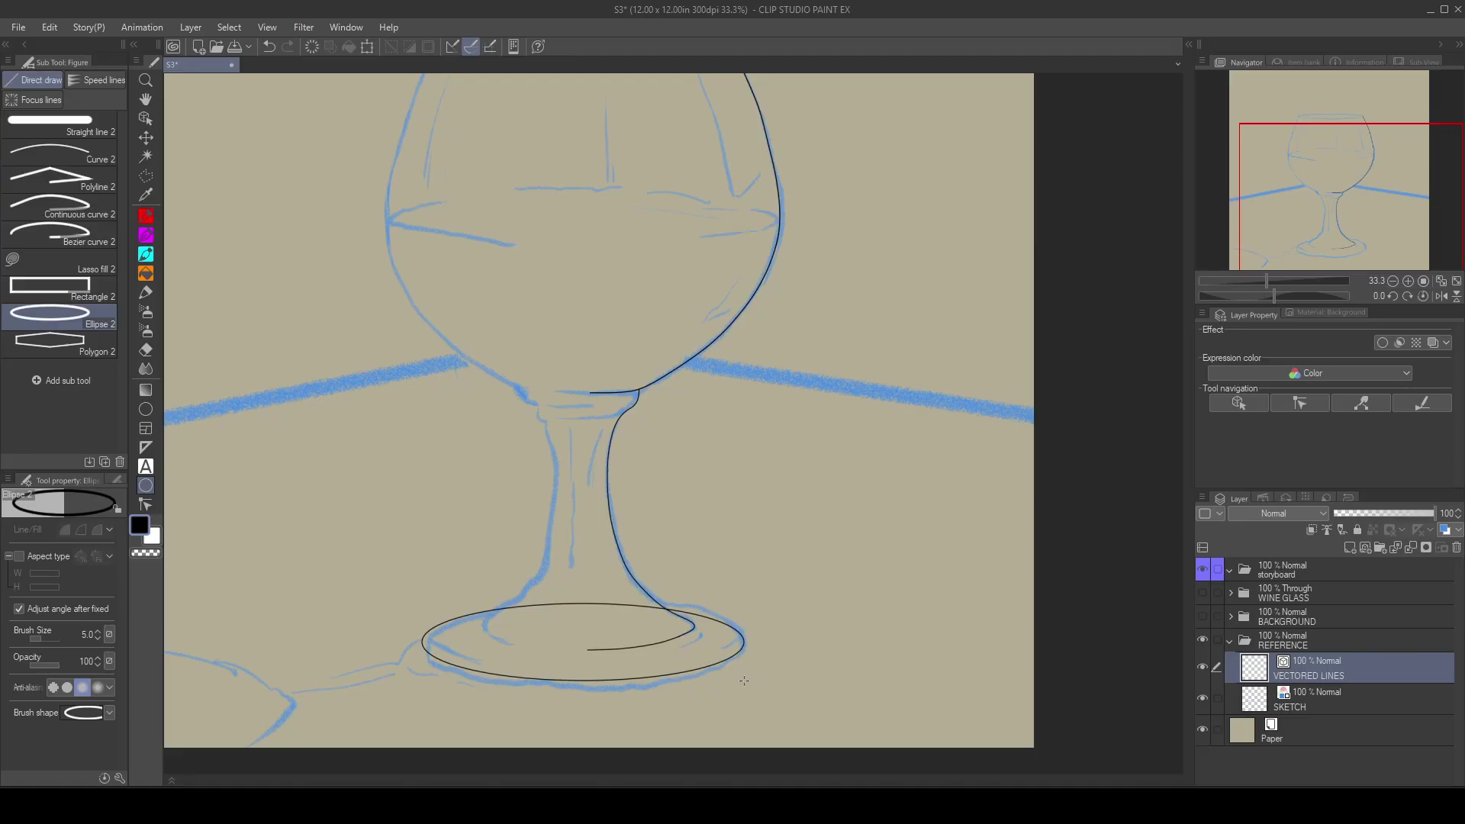
drag(743, 680, 746, 685)
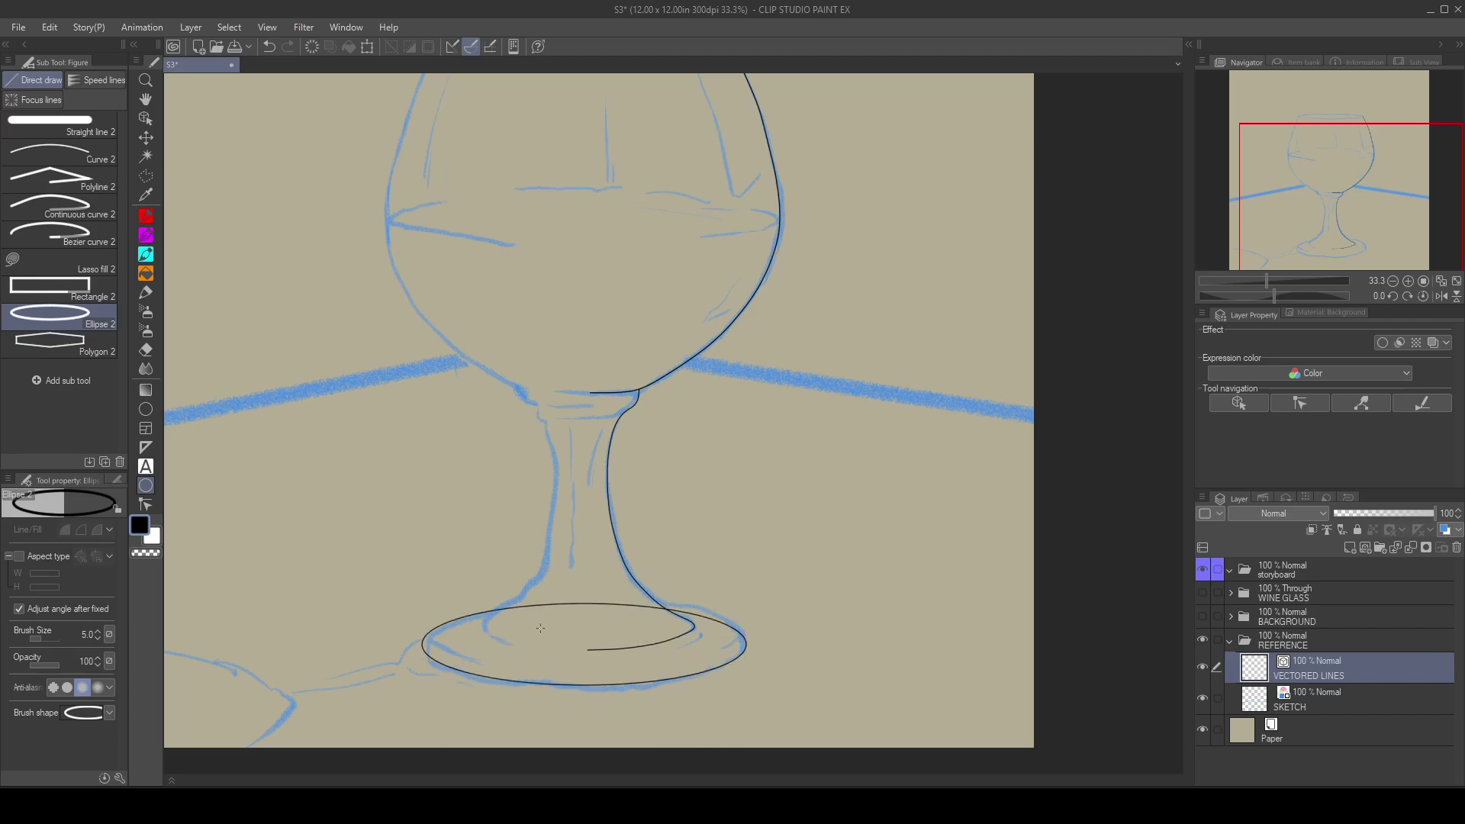
click(515, 639)
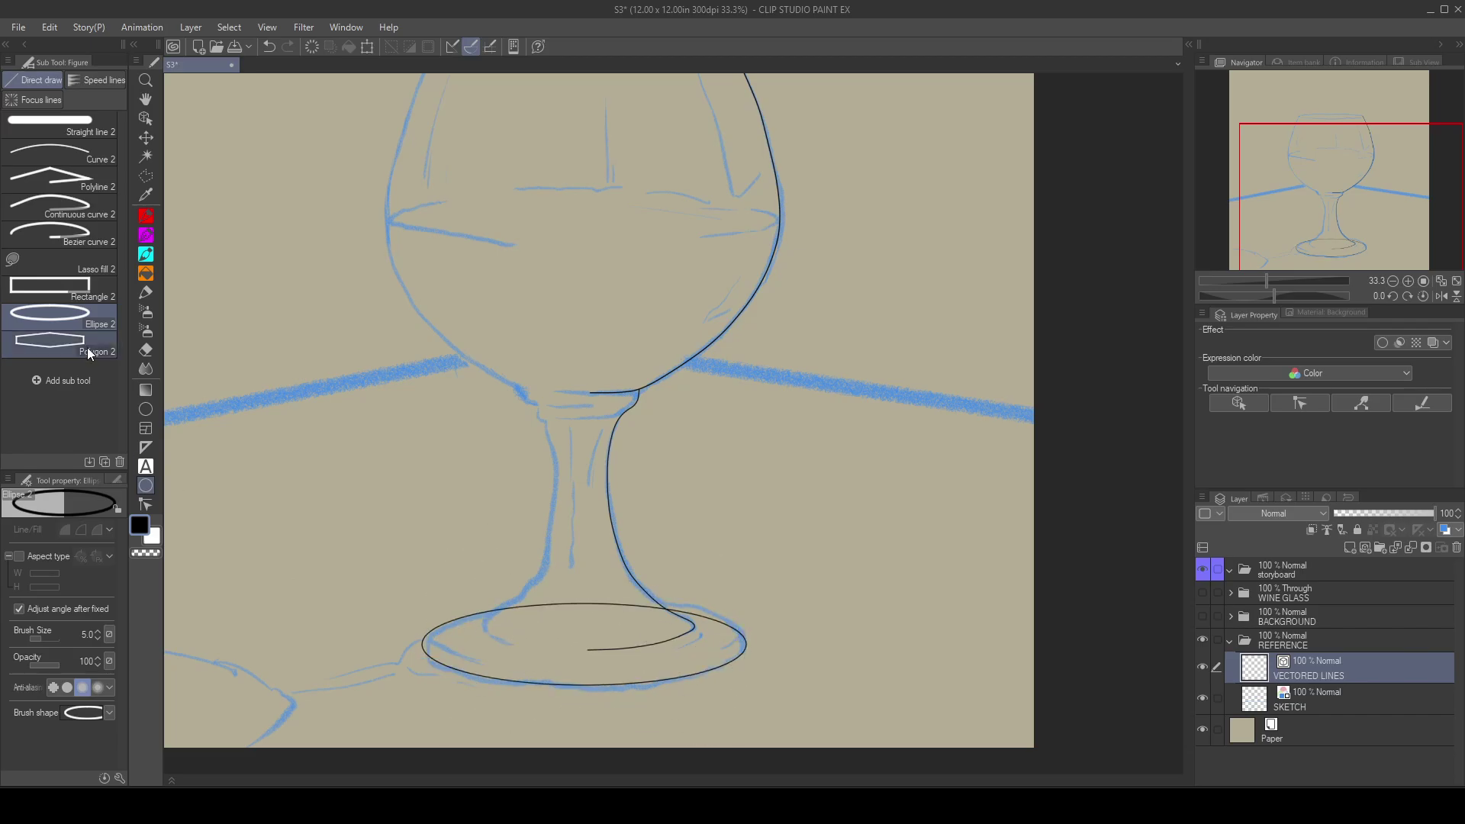
Step: Select the outer base ellipse and shift it slightly to fit the sketched rim
click(145, 118)
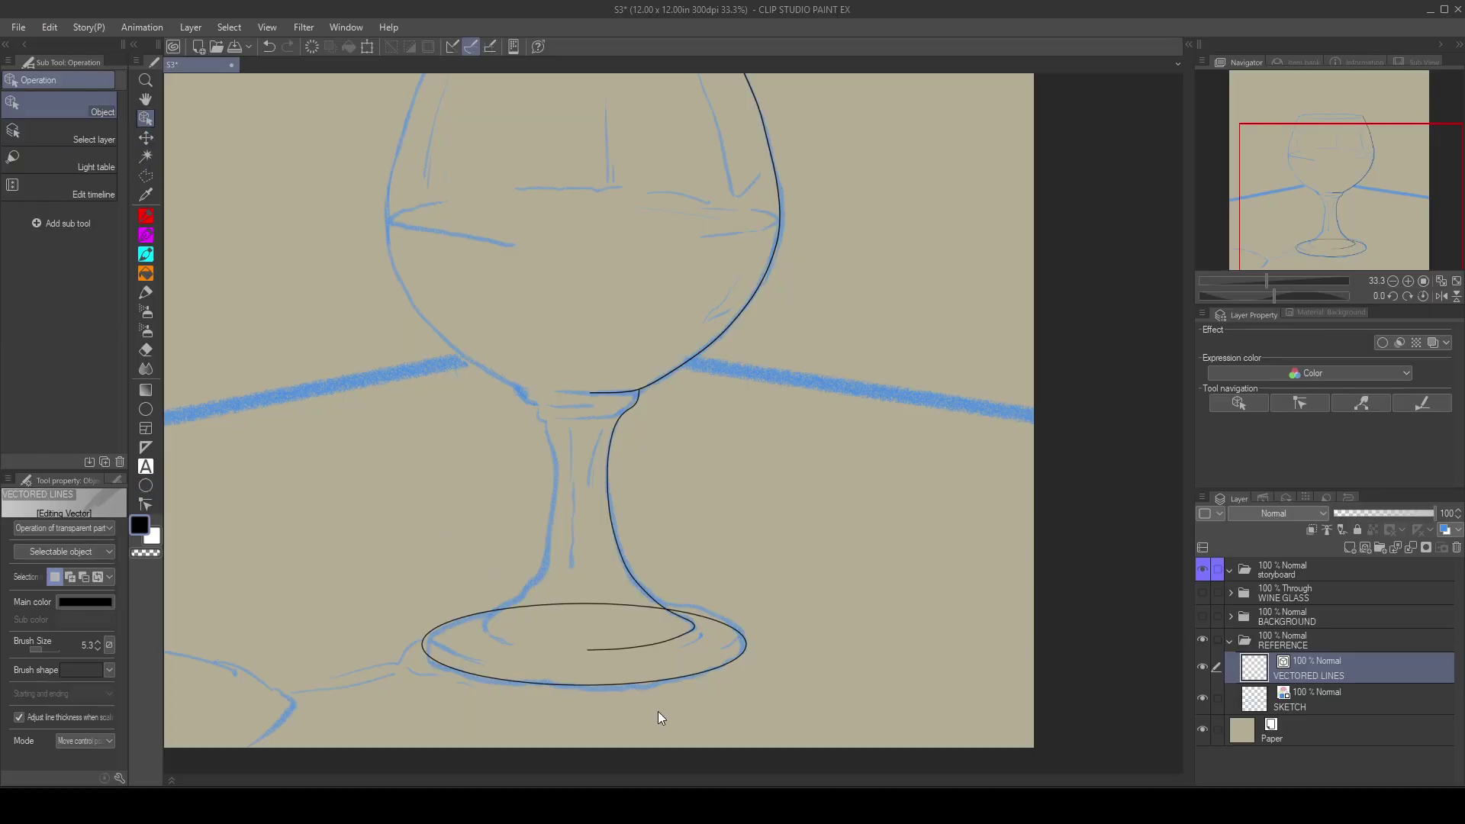
scroll(657, 702, up, 3)
scroll(651, 684, up, 1)
click(622, 676)
drag(675, 695, 673, 686)
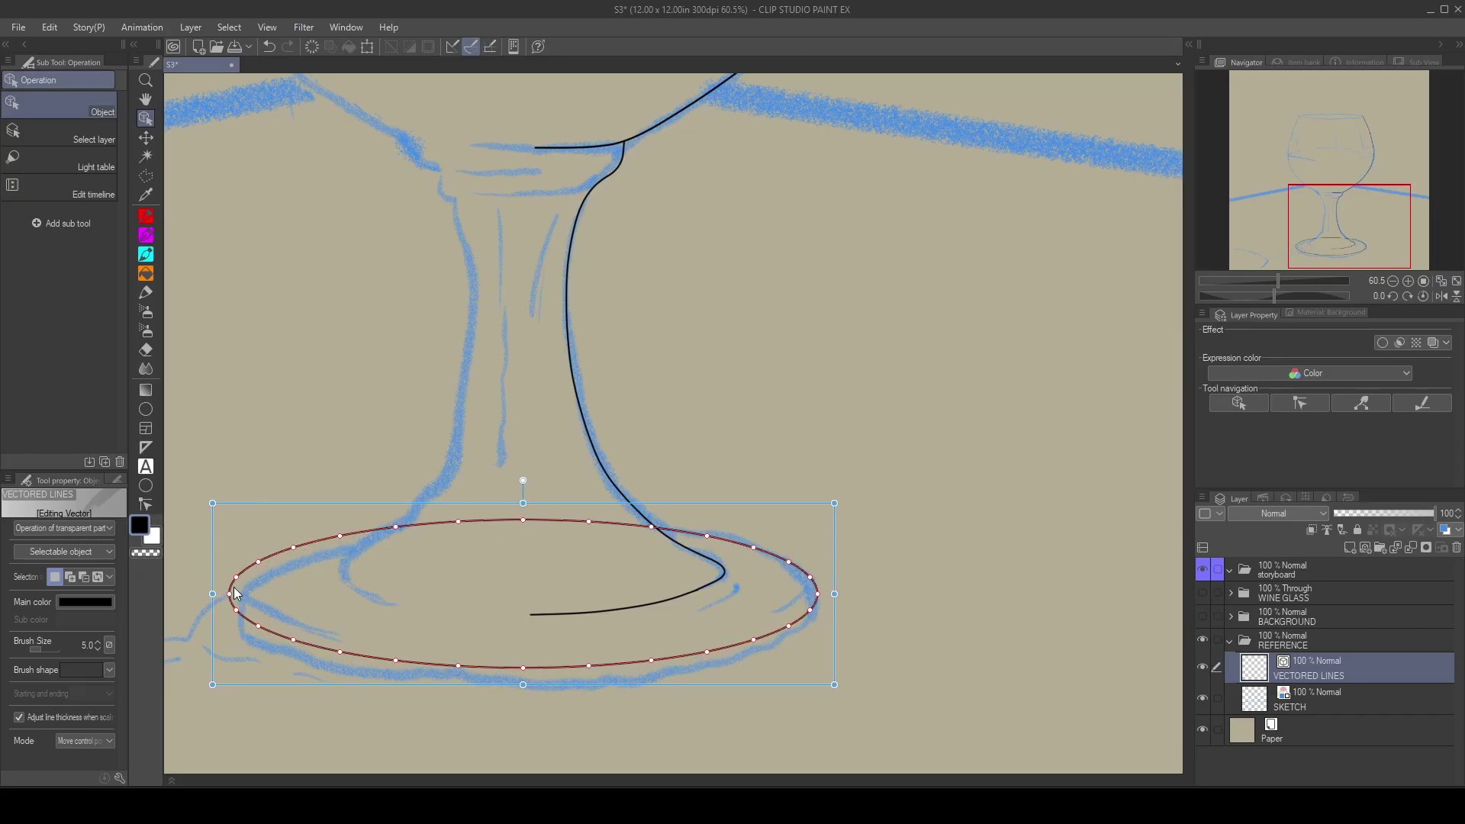
drag(707, 689, 700, 692)
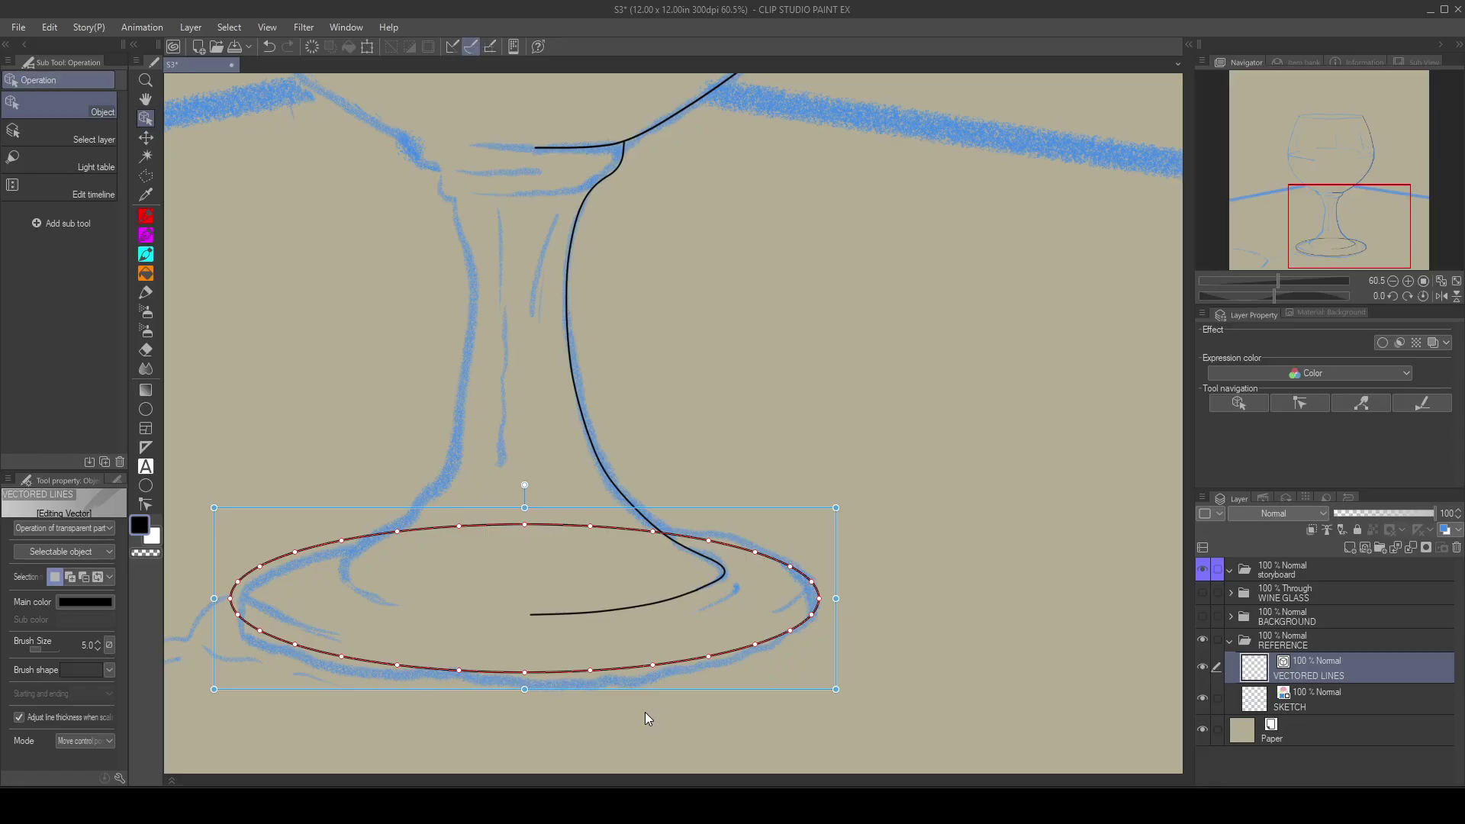
Step: Place a copy of the rim ellipse slightly below the original along the sketch's bottom edge and widen it slightly at both ends
drag(696, 690, 697, 707)
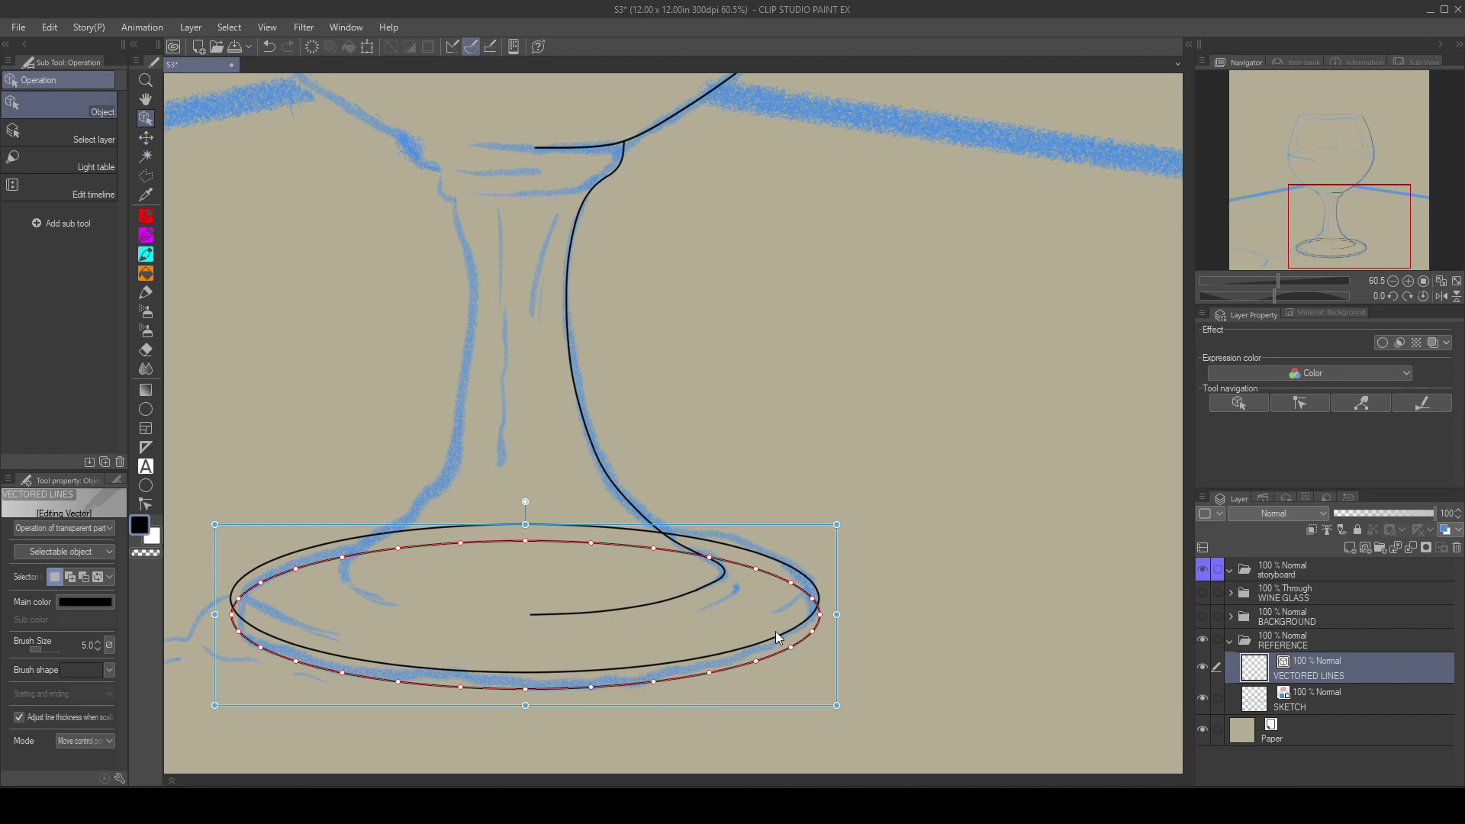
drag(837, 614, 839, 615)
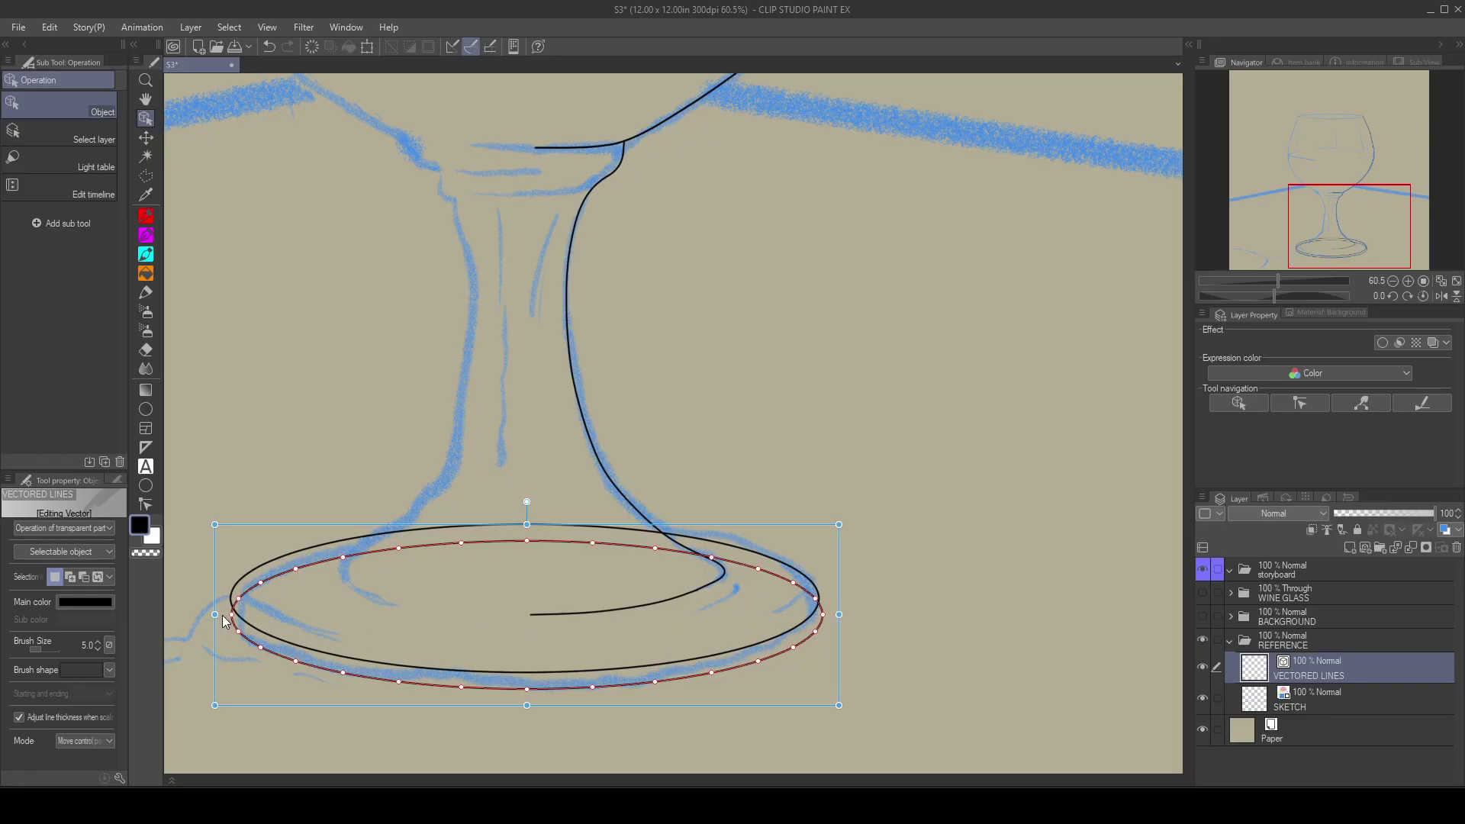
drag(214, 614, 213, 613)
Step: Split the lower ellipse near its left and right ends and delete its upper half
click(148, 500)
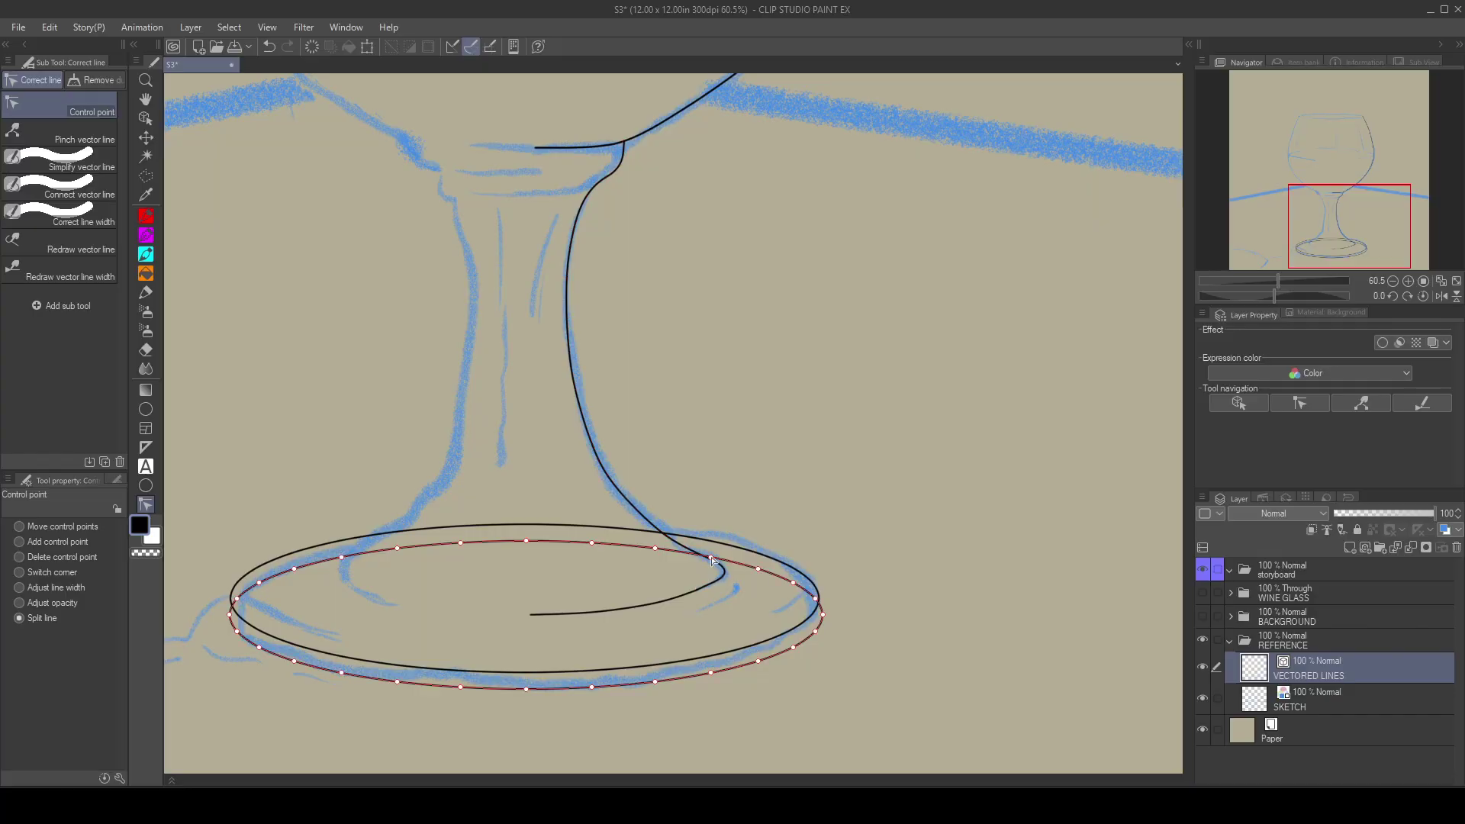
click(816, 600)
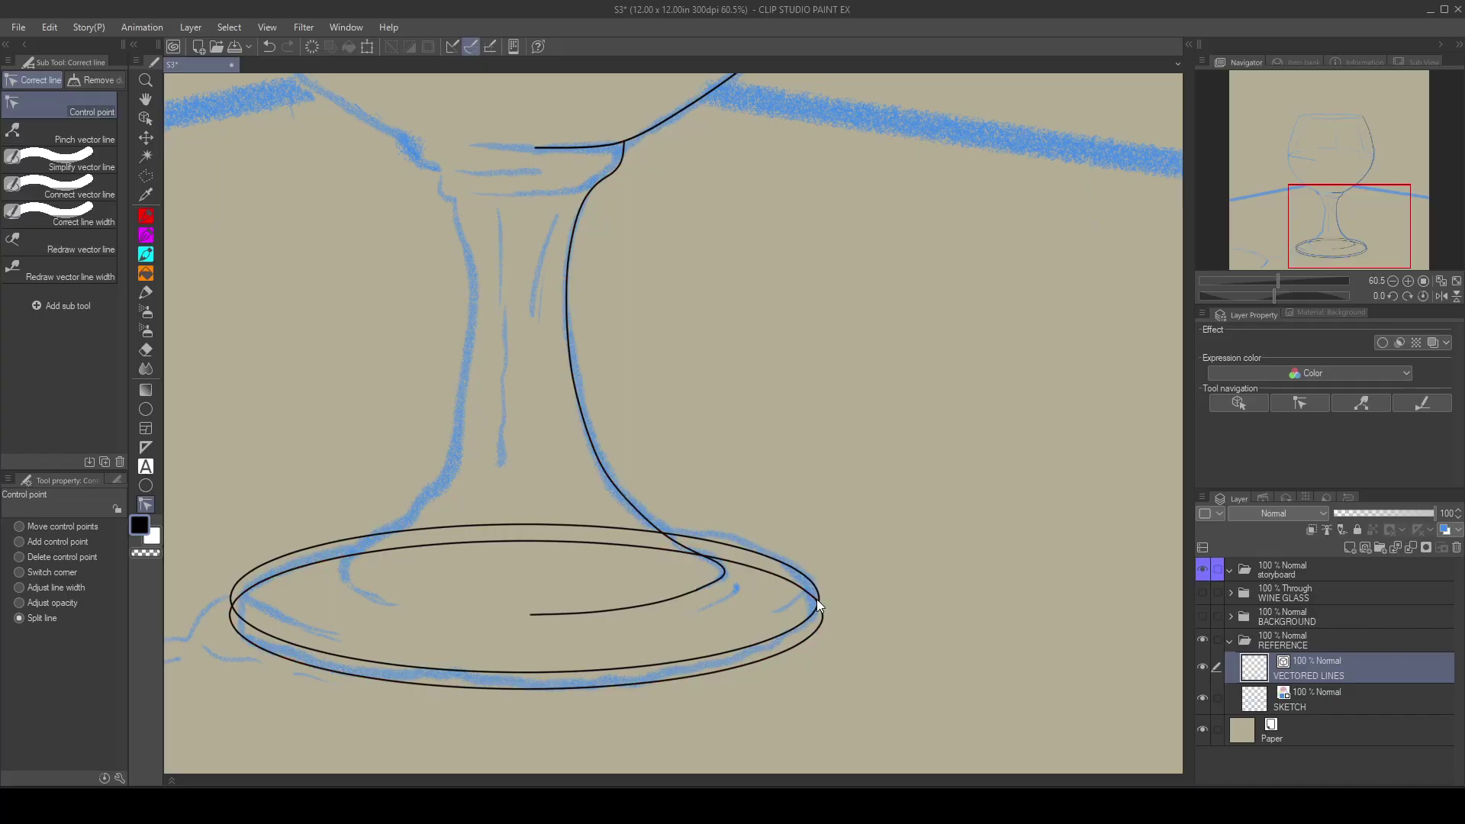
click(237, 603)
click(145, 119)
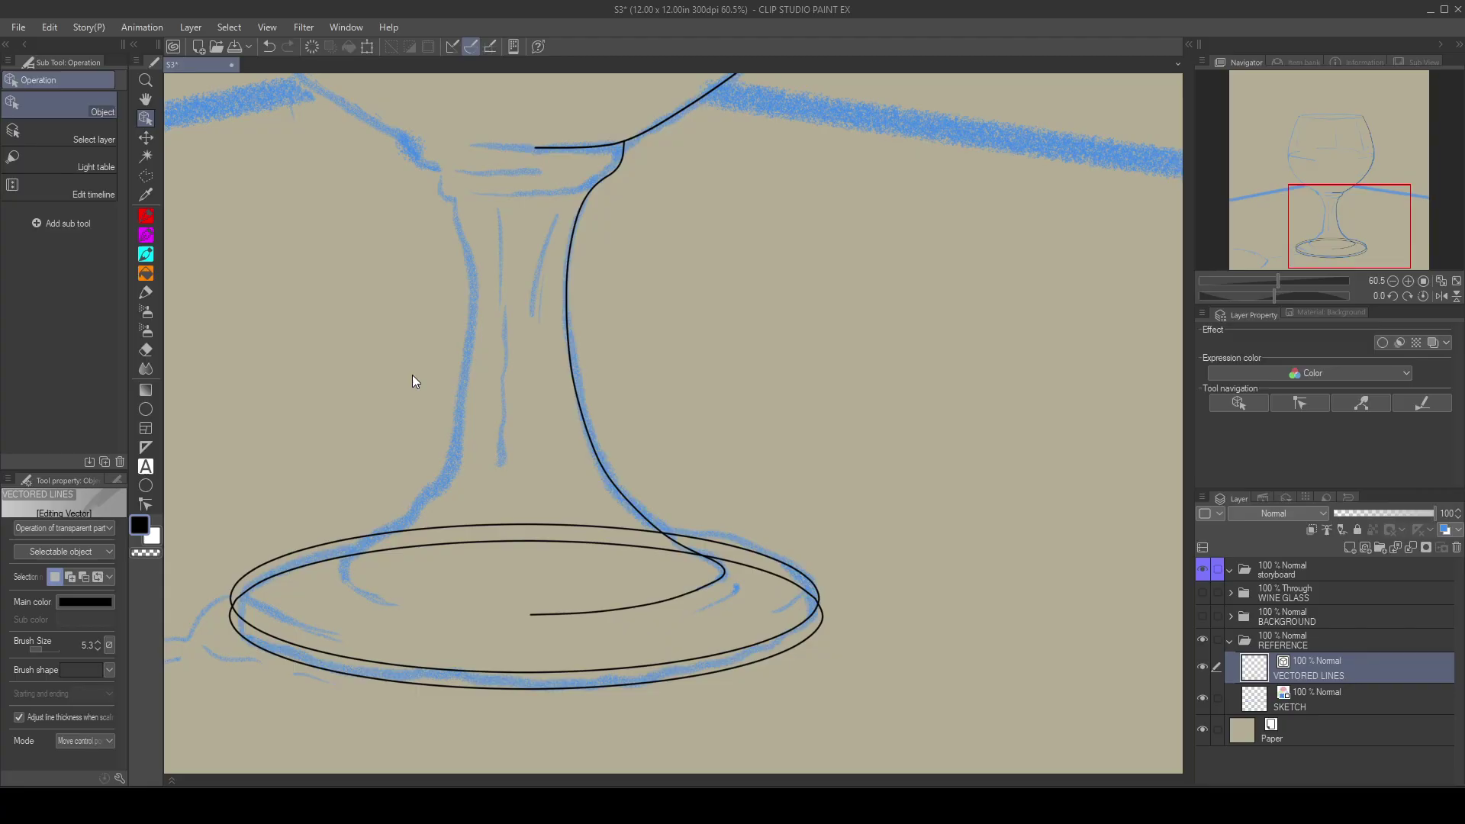
click(507, 543)
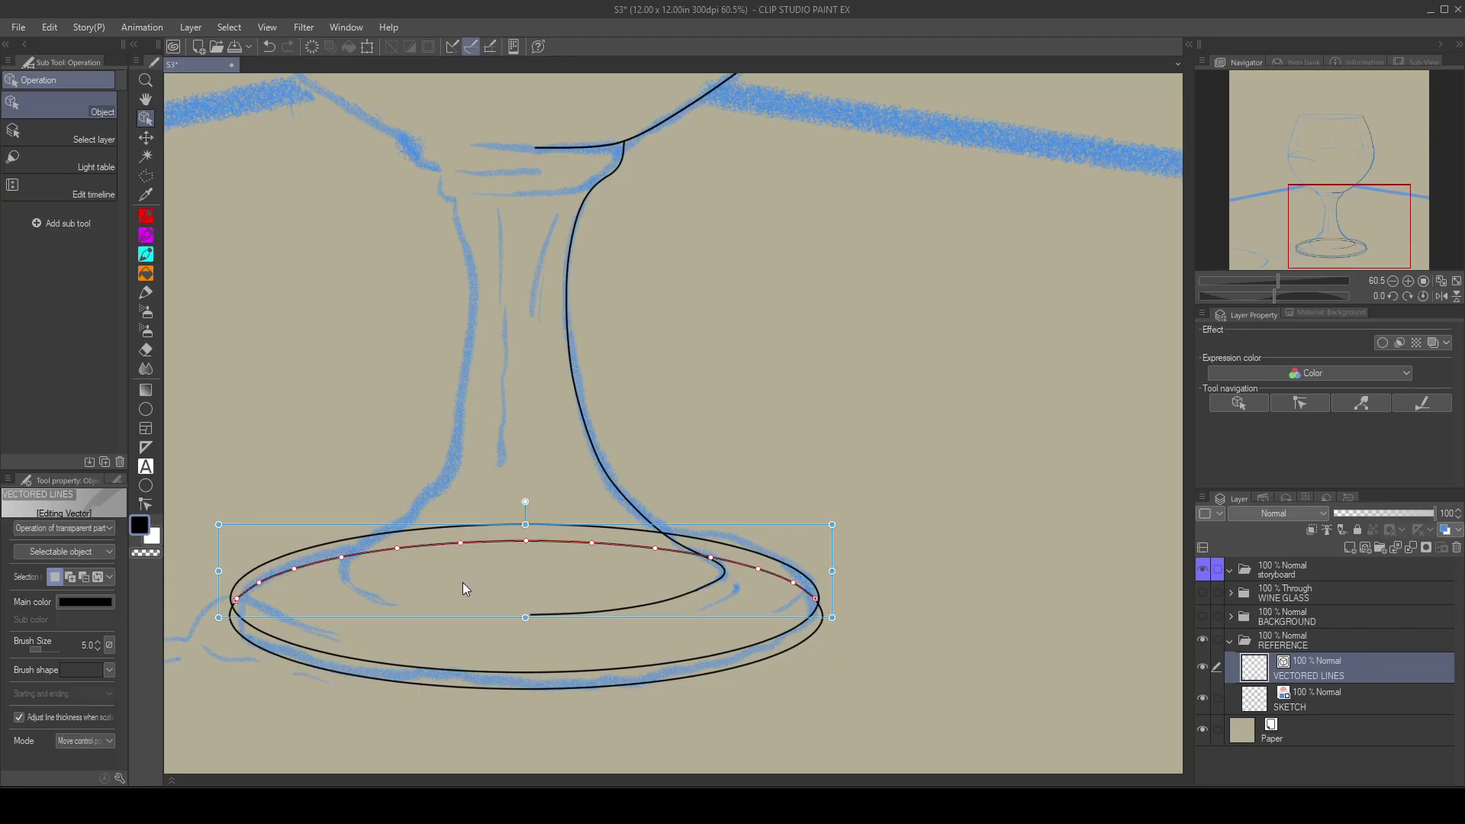
key(Delete)
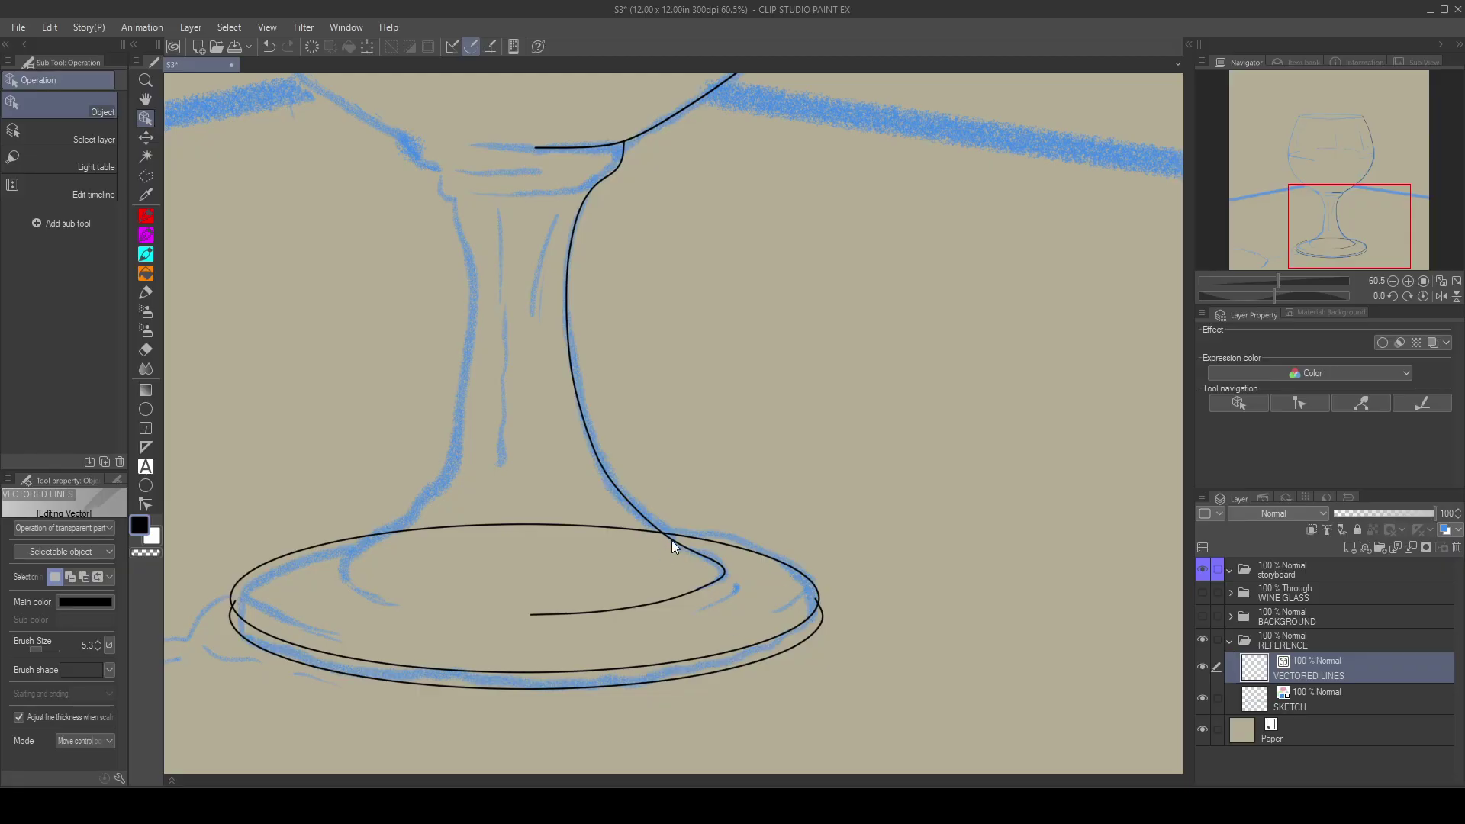
Step: Split the upper rim ellipse at the stem line and bottom centre, and delete its left portion
click(771, 557)
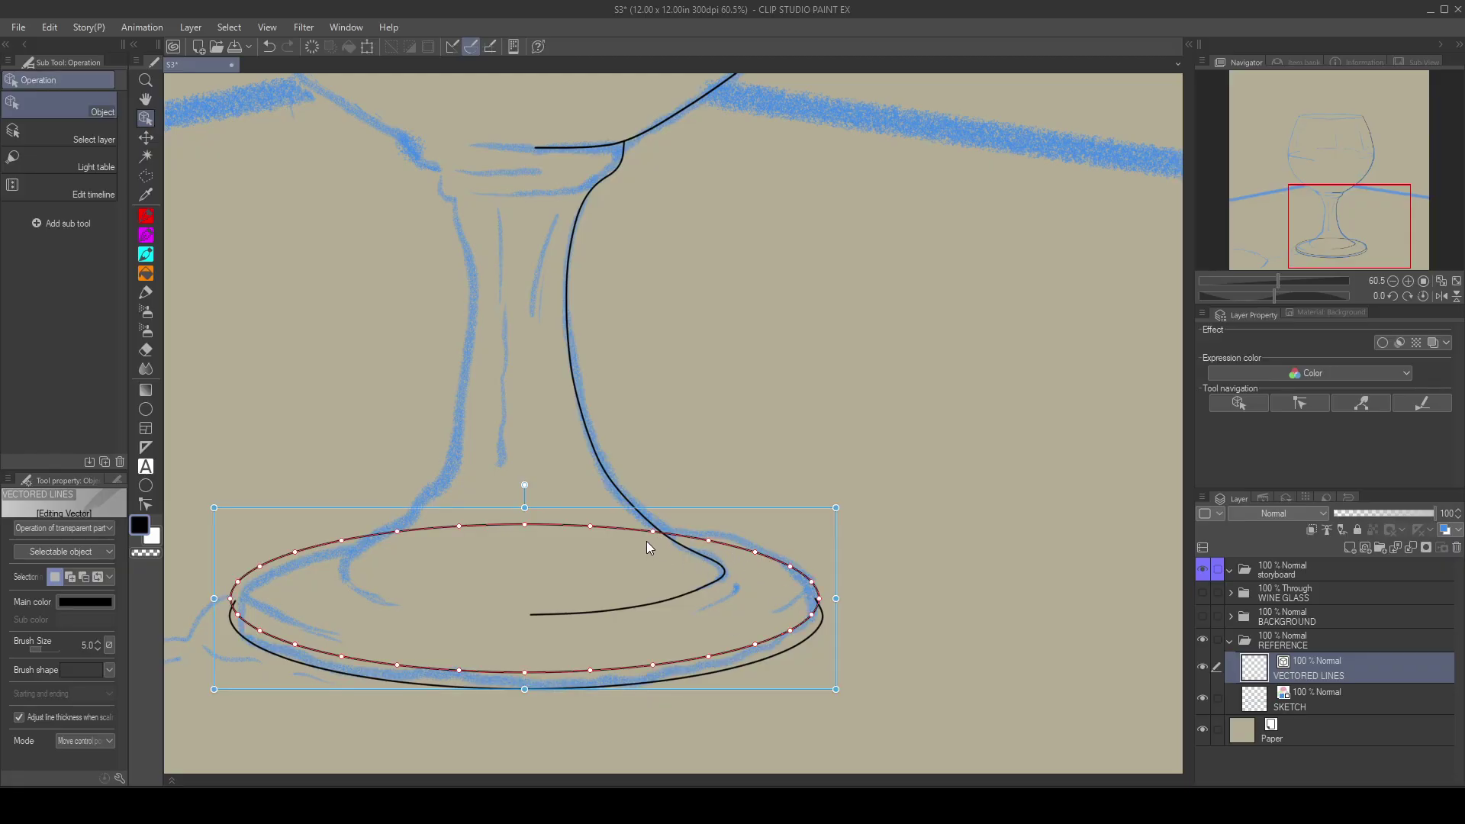
click(147, 505)
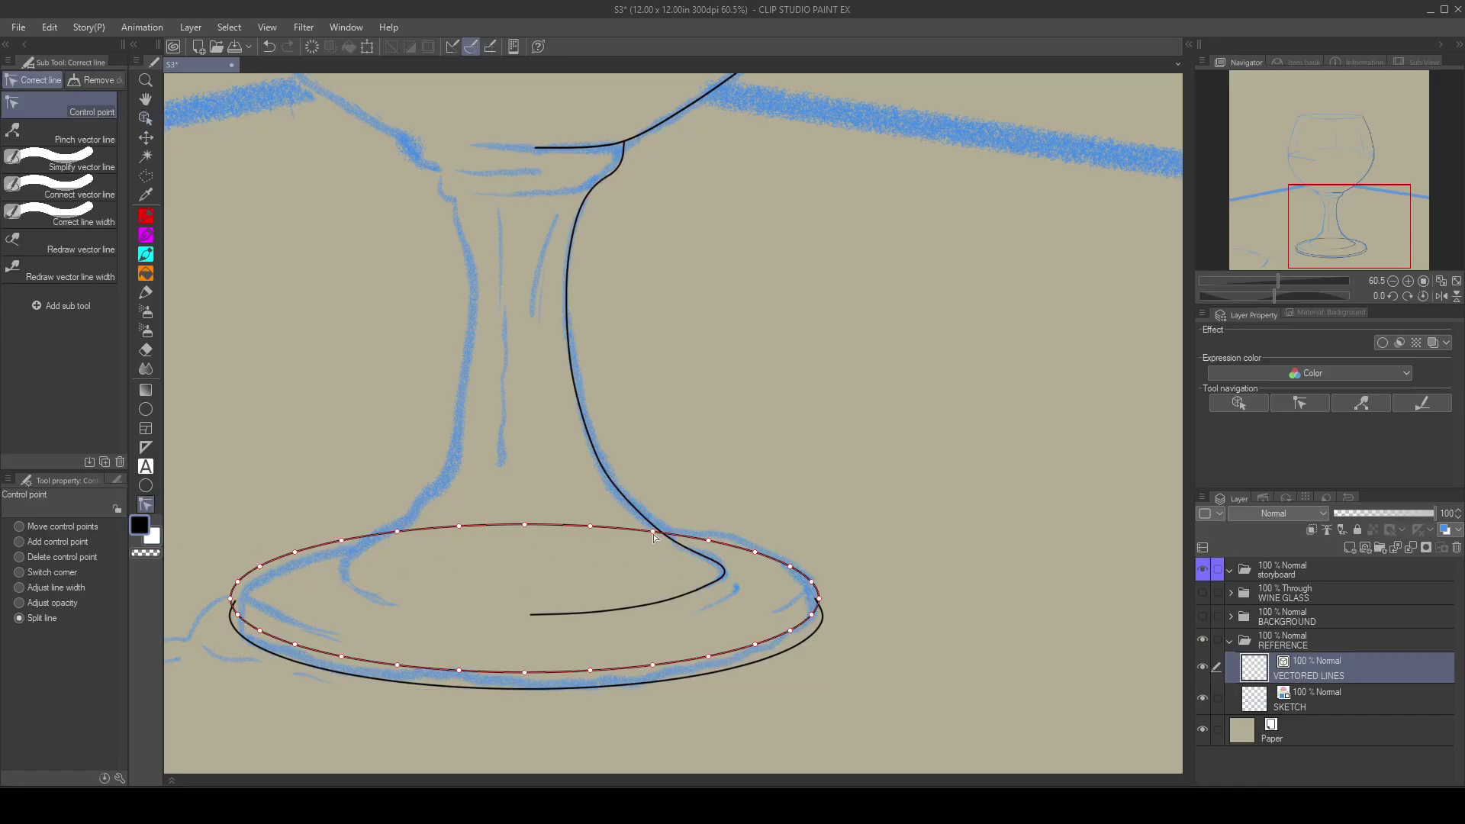
click(651, 533)
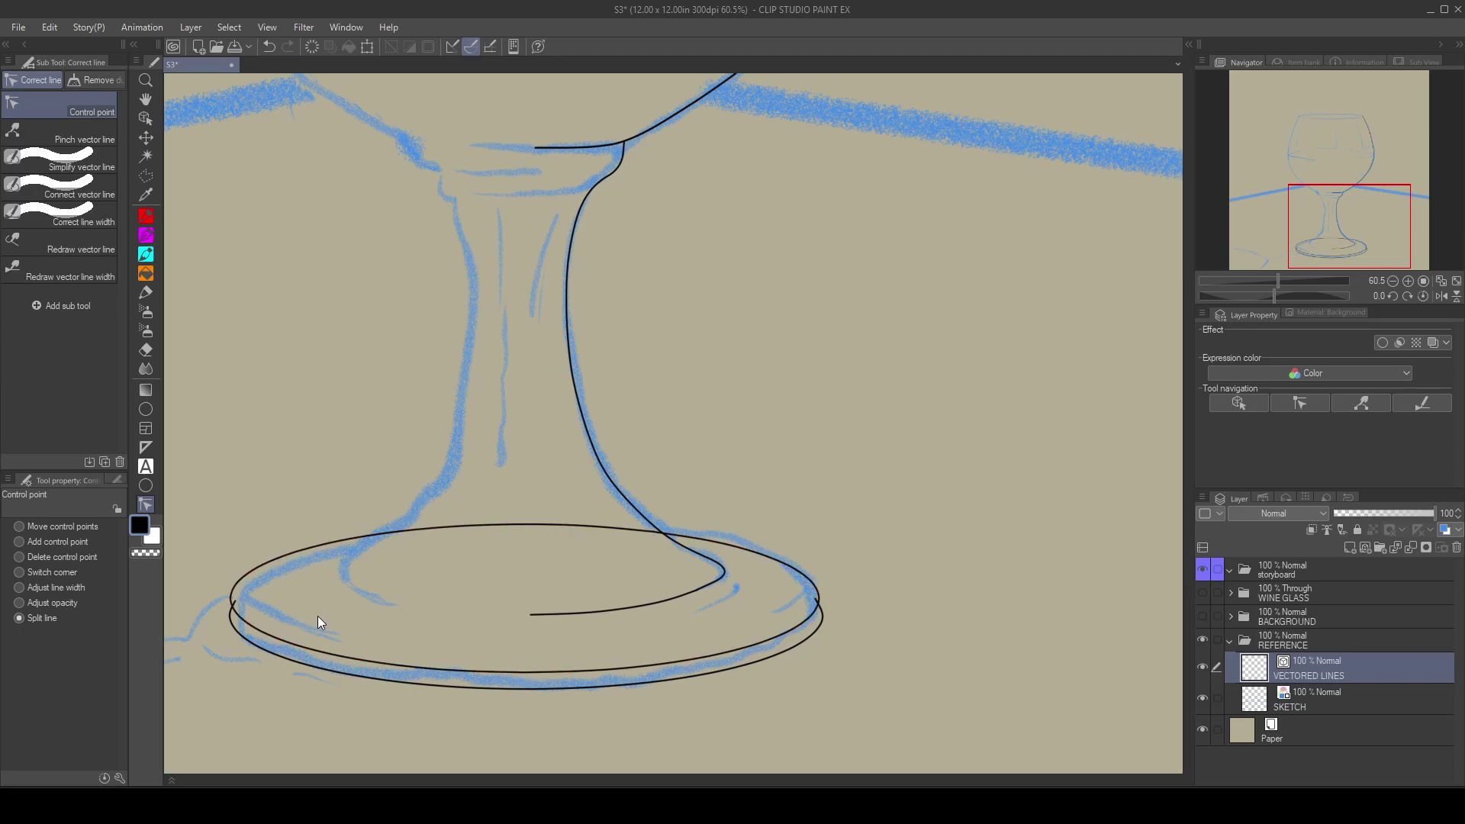
click(147, 119)
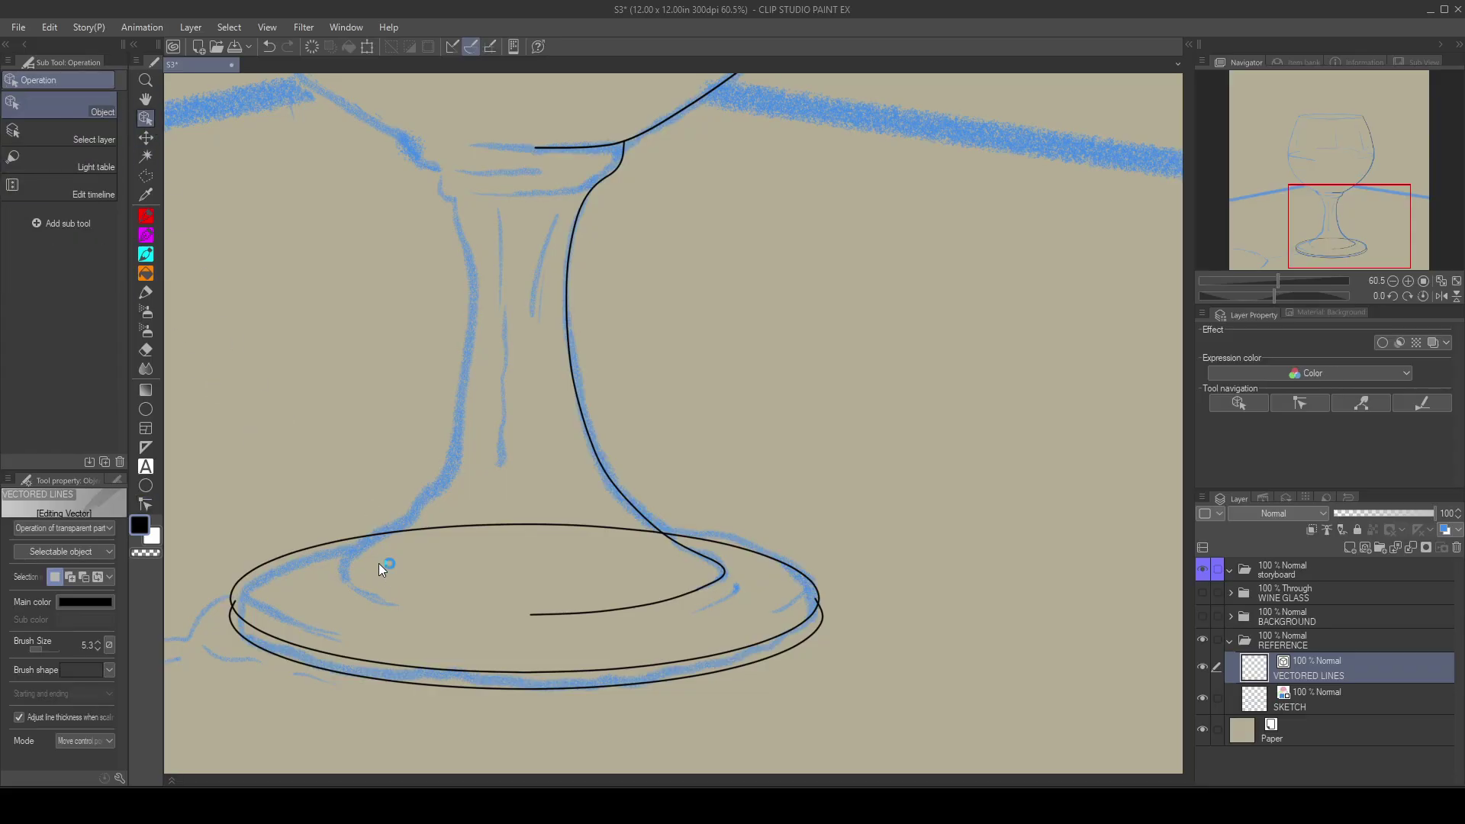
click(311, 546)
key(Delete)
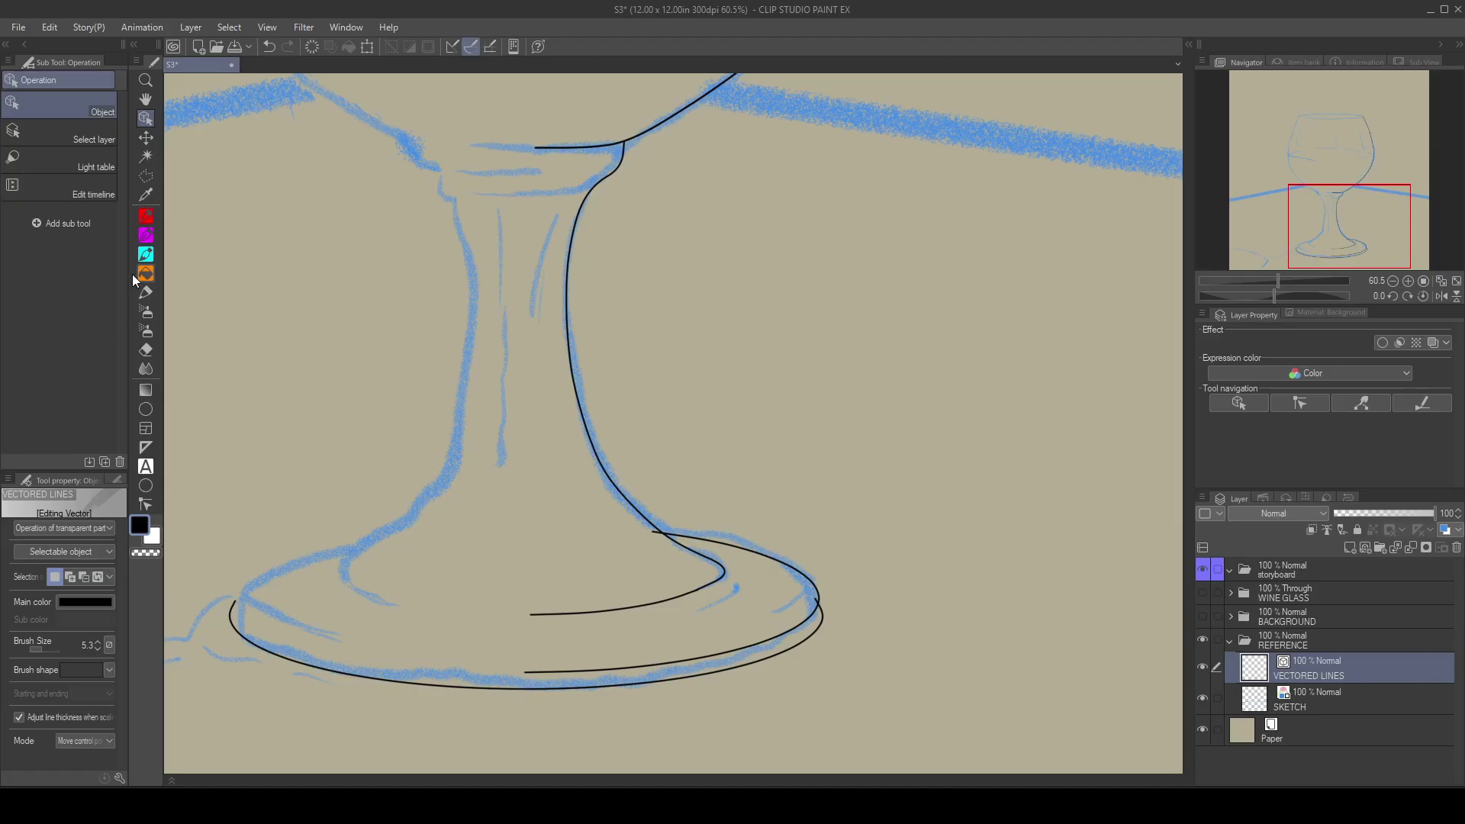
Step: Split the lower rim arc at its bottom centre and delete its left half
click(145, 504)
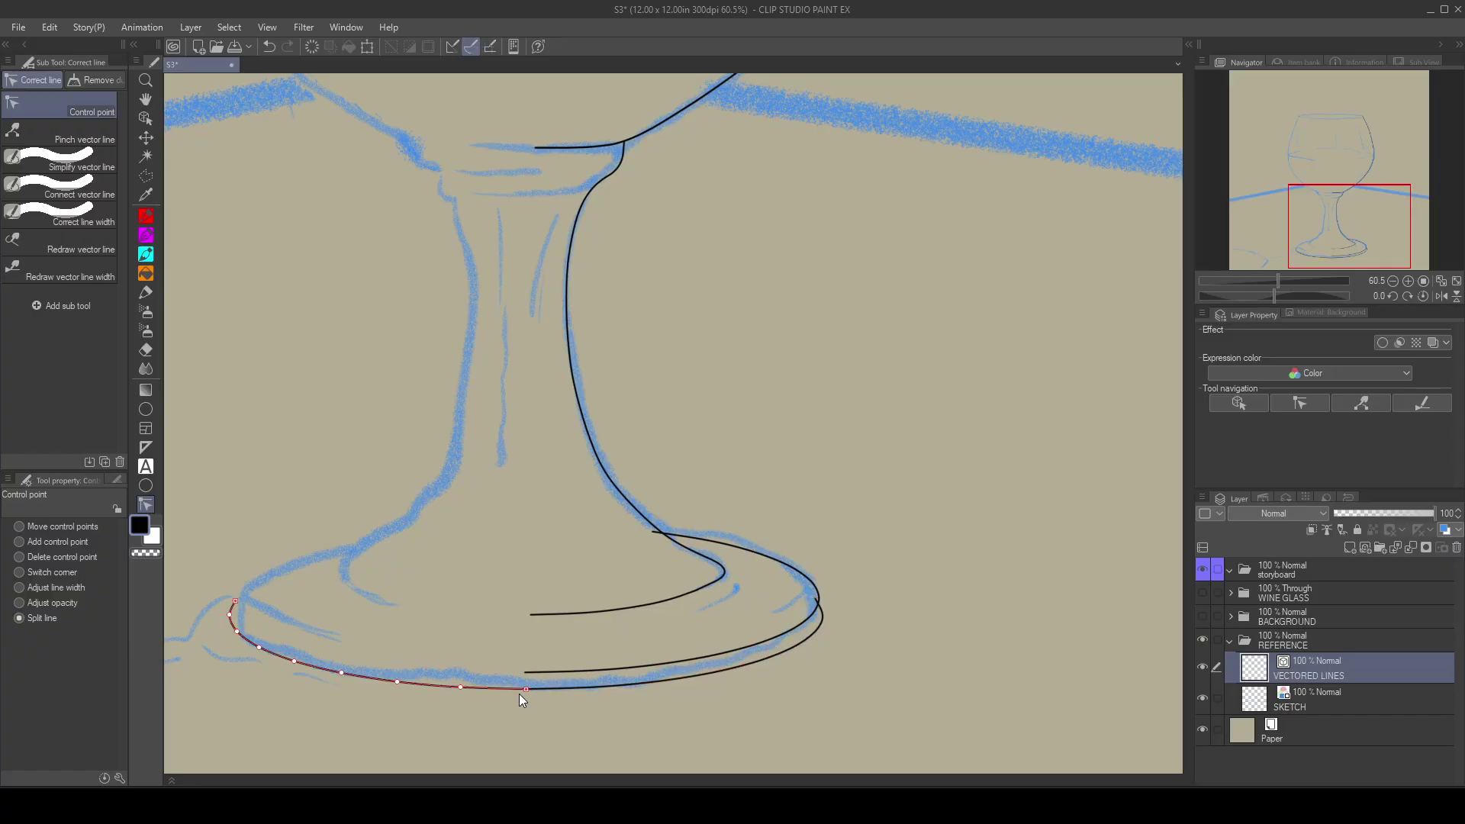
click(145, 119)
click(291, 662)
key(Delete)
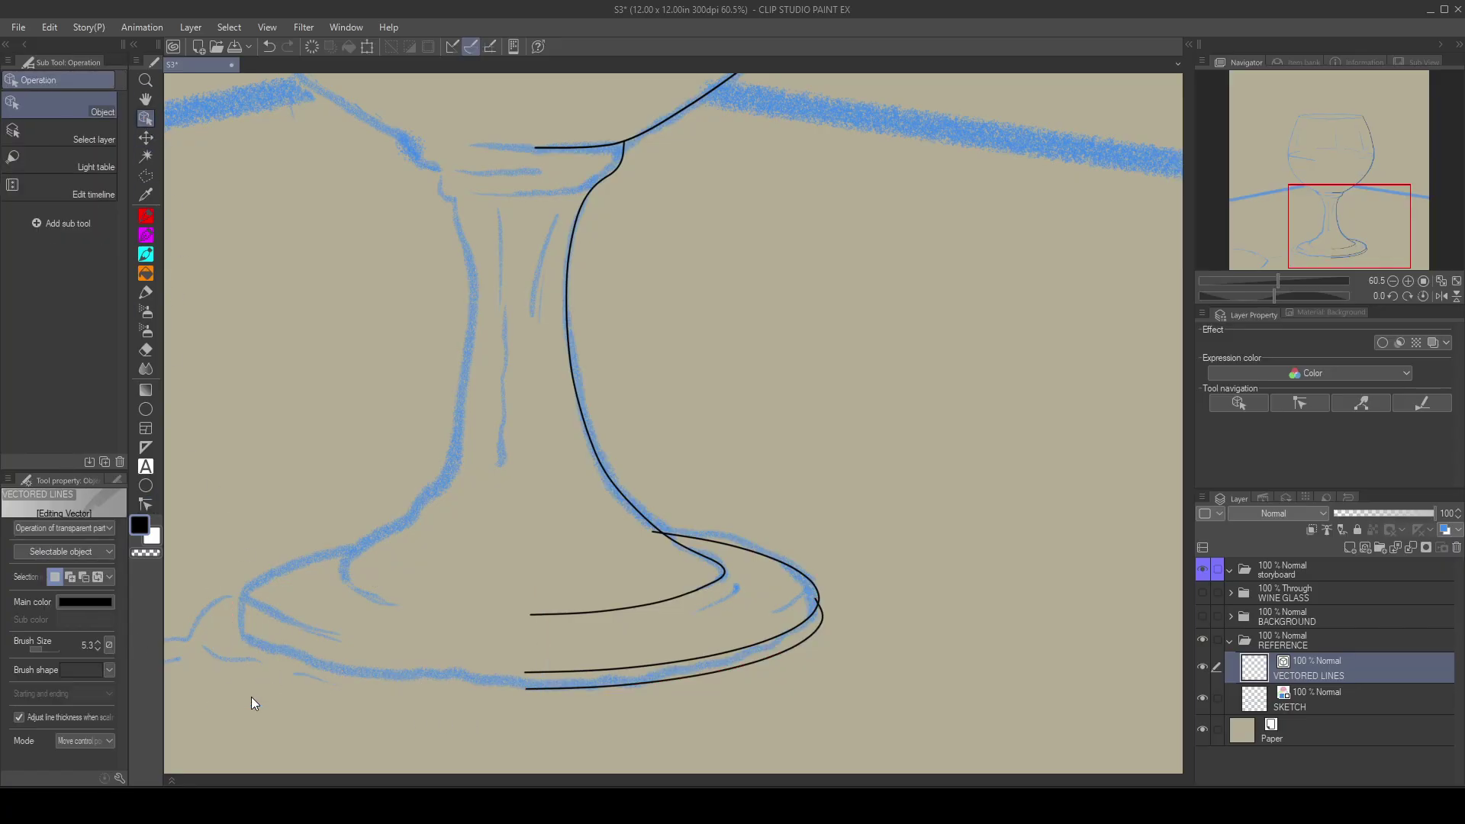
Step: Move the upper rim arc's starting control point onto the stem line so it no longer crosses over
scroll(833, 607, up, 5)
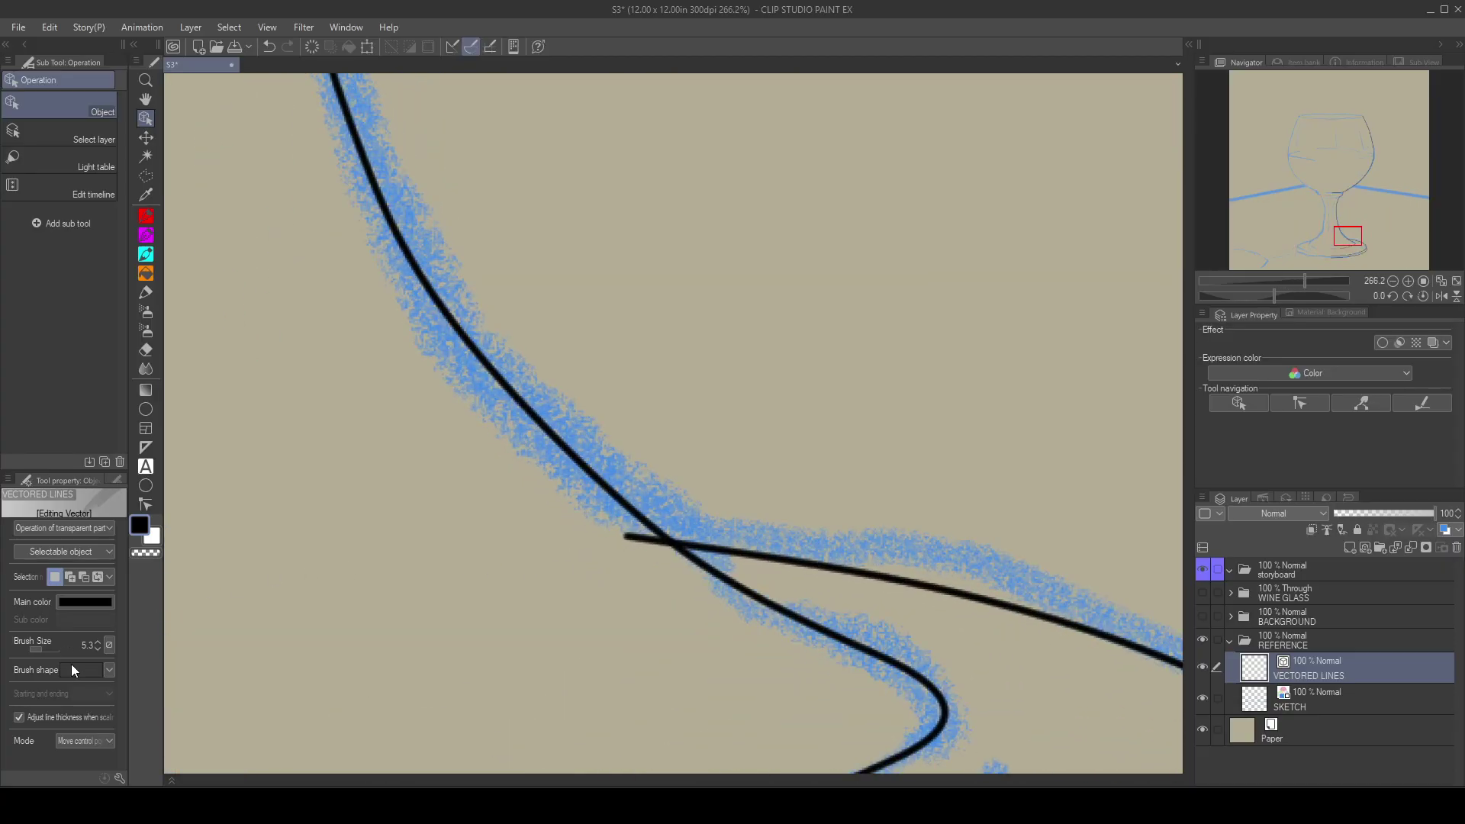
click(145, 503)
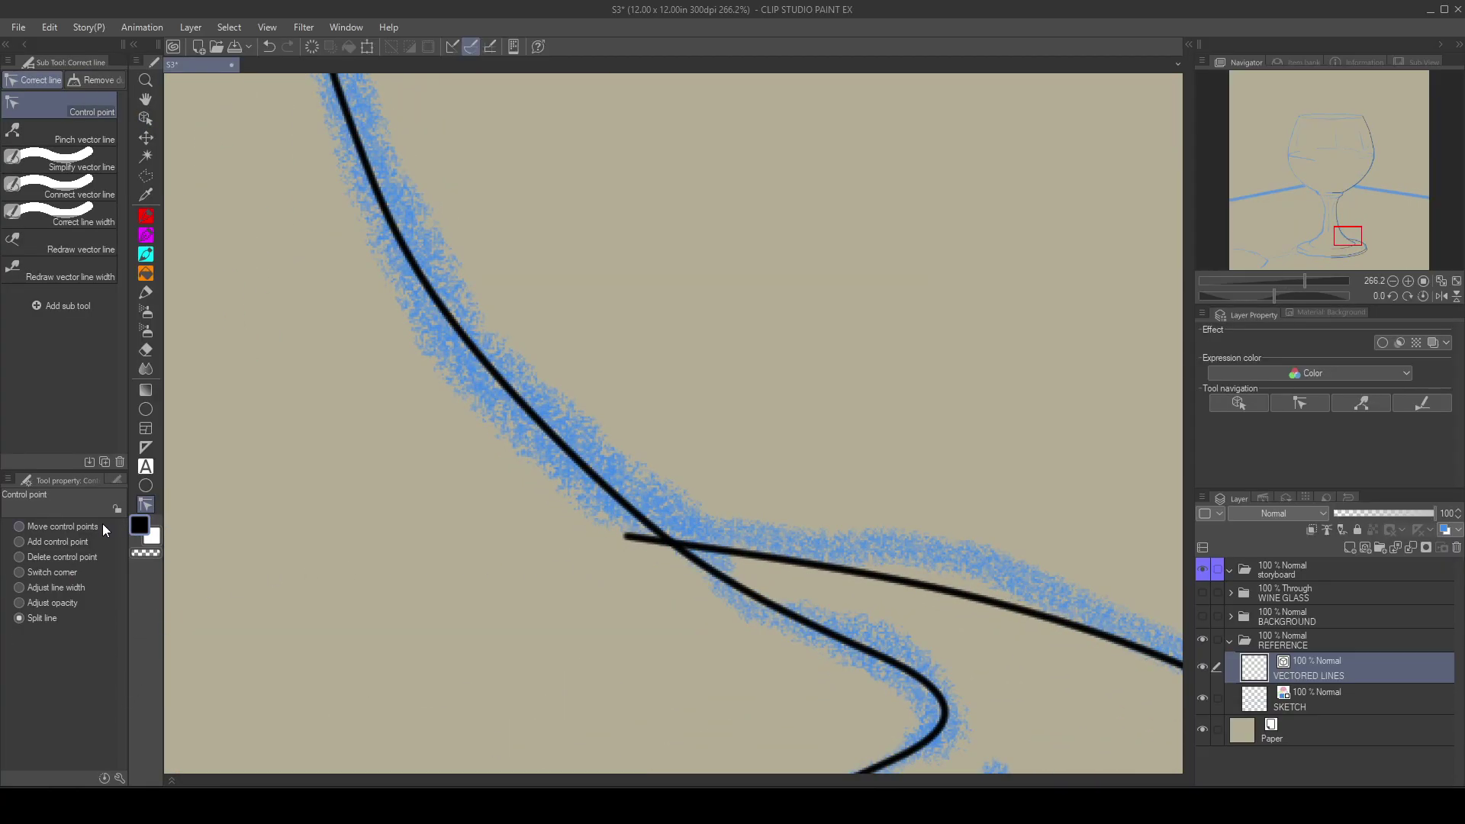
click(50, 528)
mouse_move(628, 539)
drag(628, 539, 675, 548)
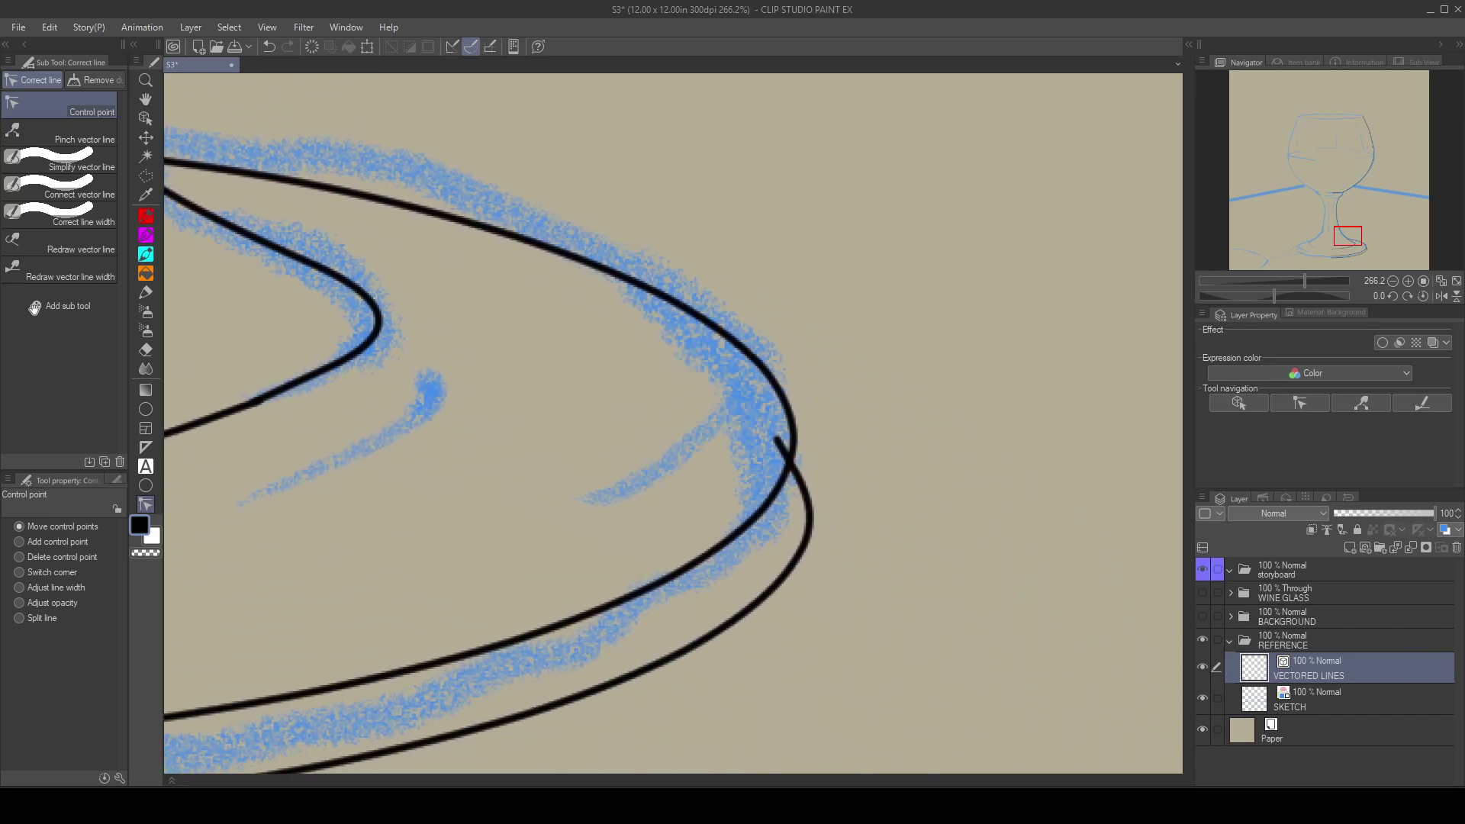
Step: Move the lower rim arc's right end point onto the outer edge of the upper rim curve
drag(555, 424, 398, 470)
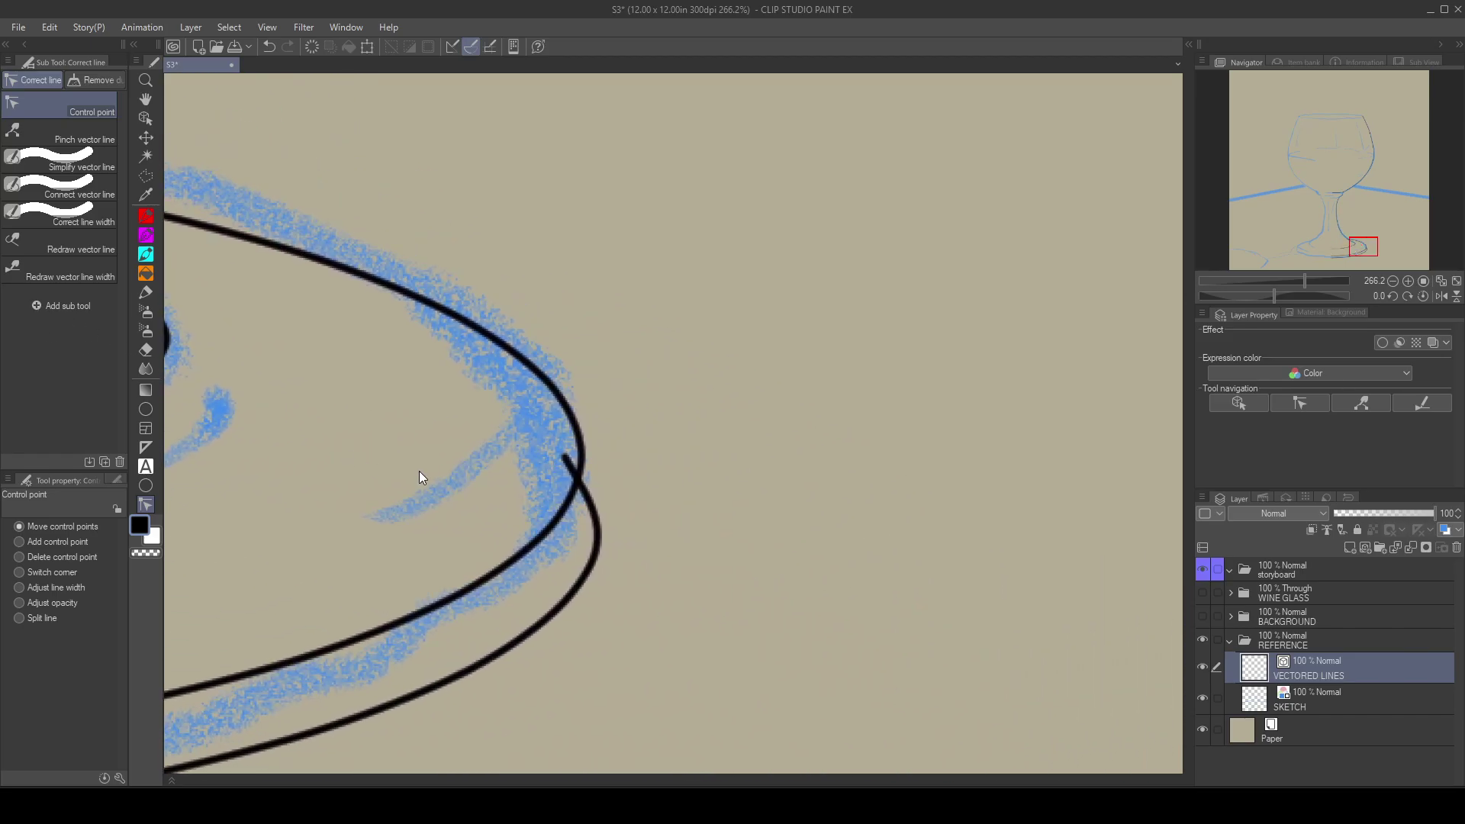
mouse_move(565, 460)
mouse_move(565, 458)
mouse_down()
mouse_move(586, 467)
mouse_move(582, 444)
mouse_up()
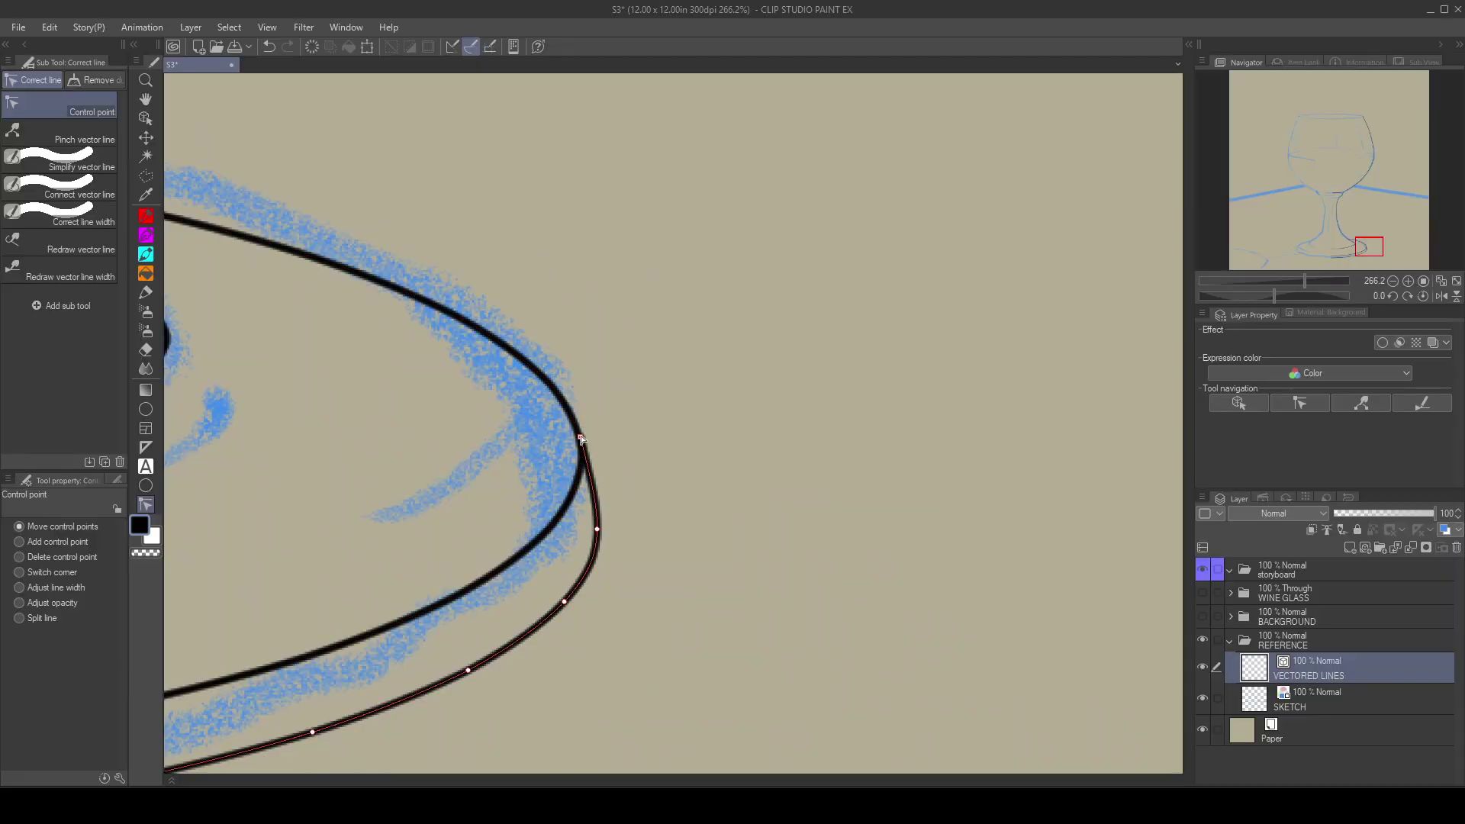
drag(580, 443, 579, 447)
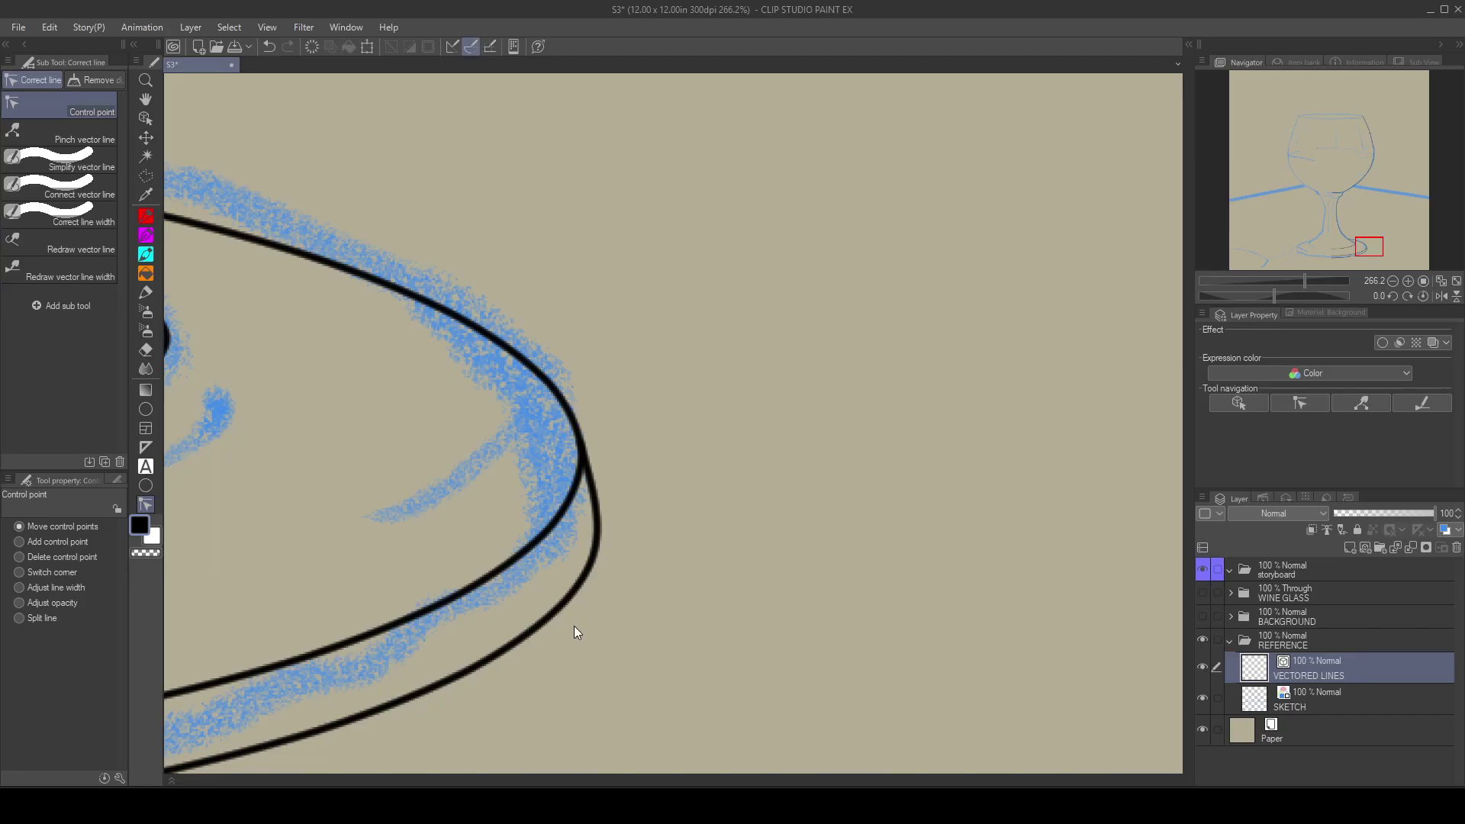
Step: Fit the whole canvas in view and briefly hide the SKETCH layer to inspect the vector lines alone
scroll(571, 624, down, 4)
scroll(275, 662, down, 2)
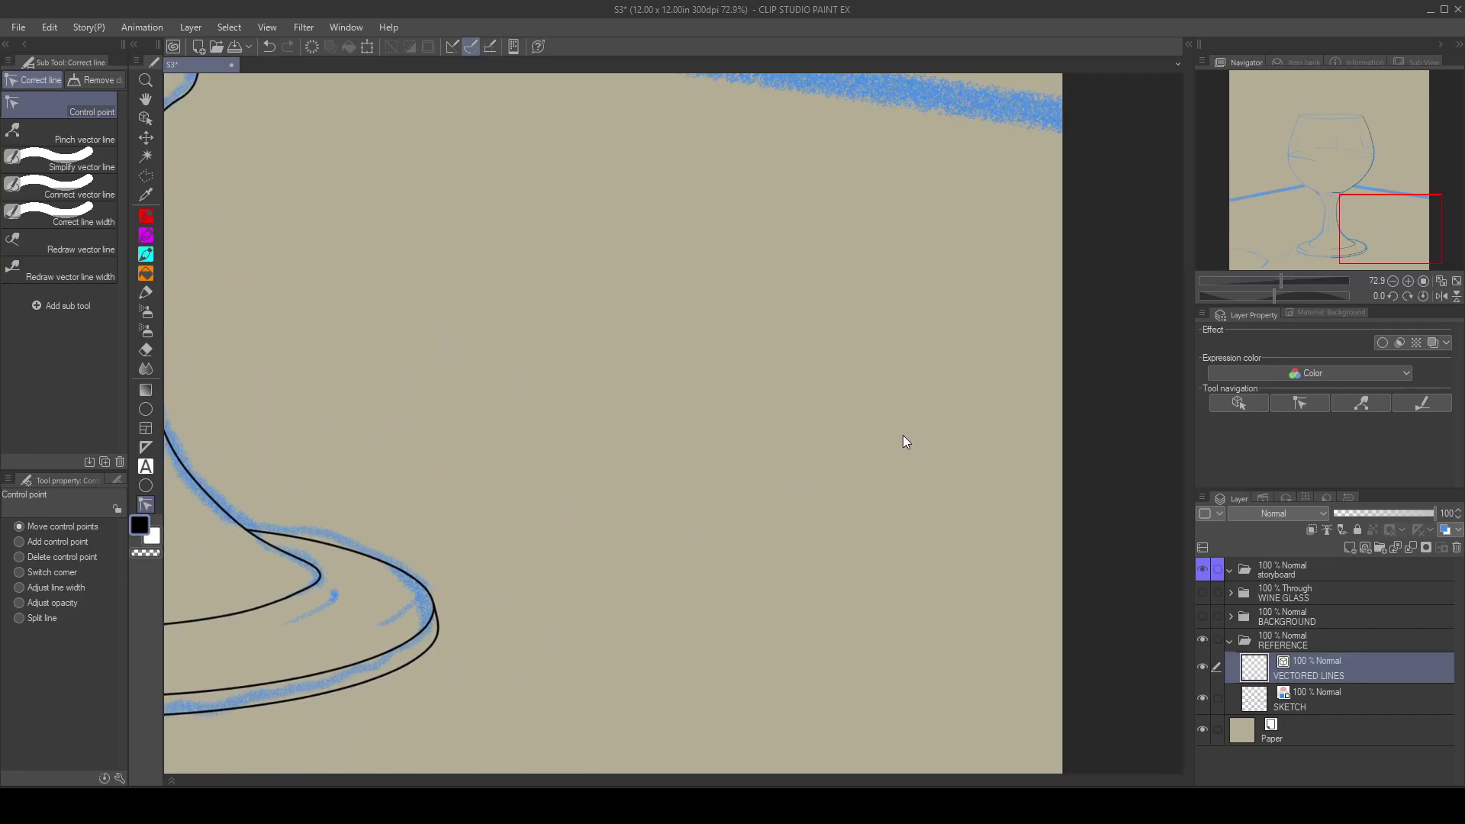
click(1456, 281)
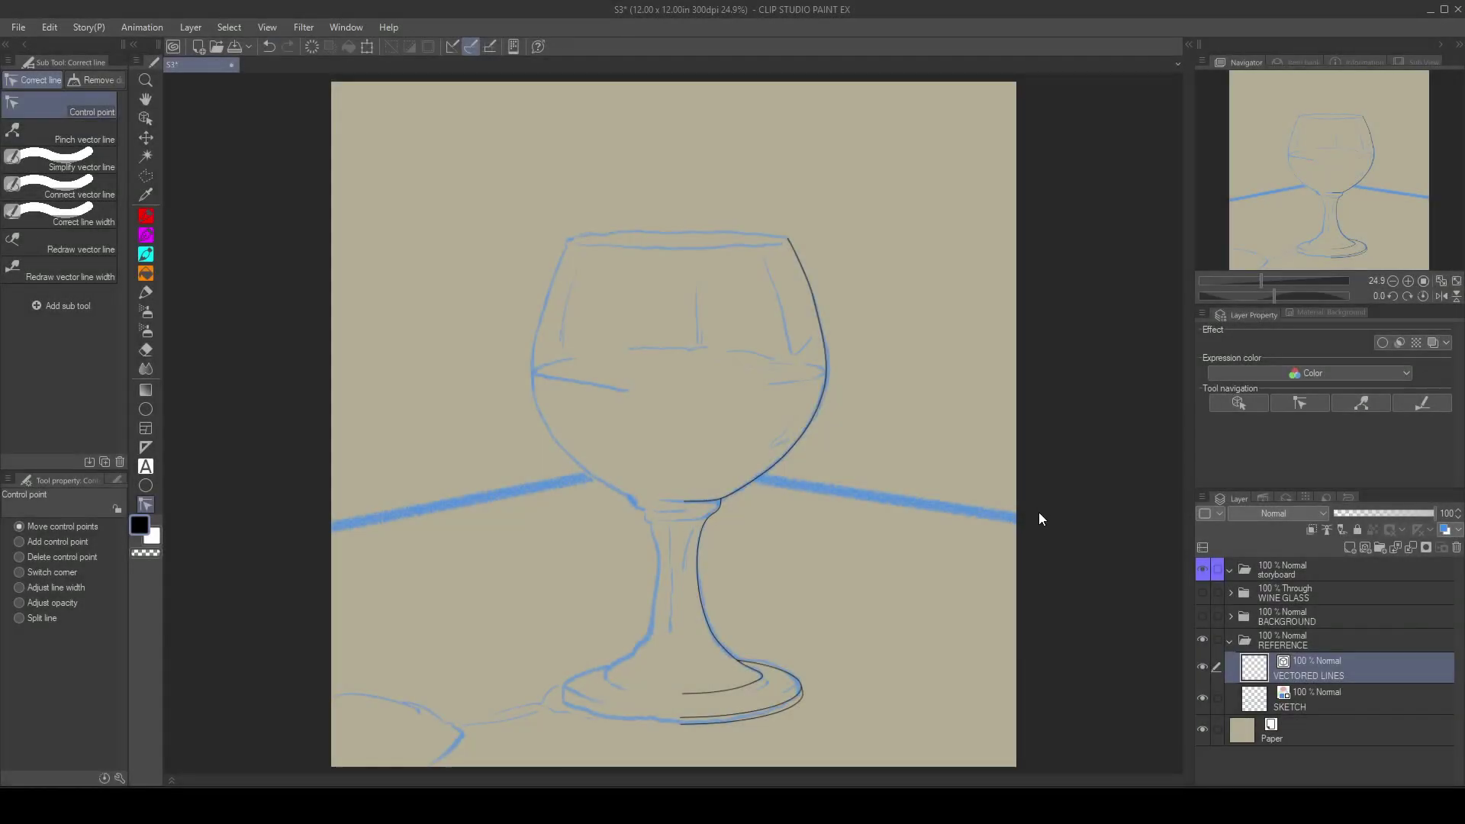
click(1203, 698)
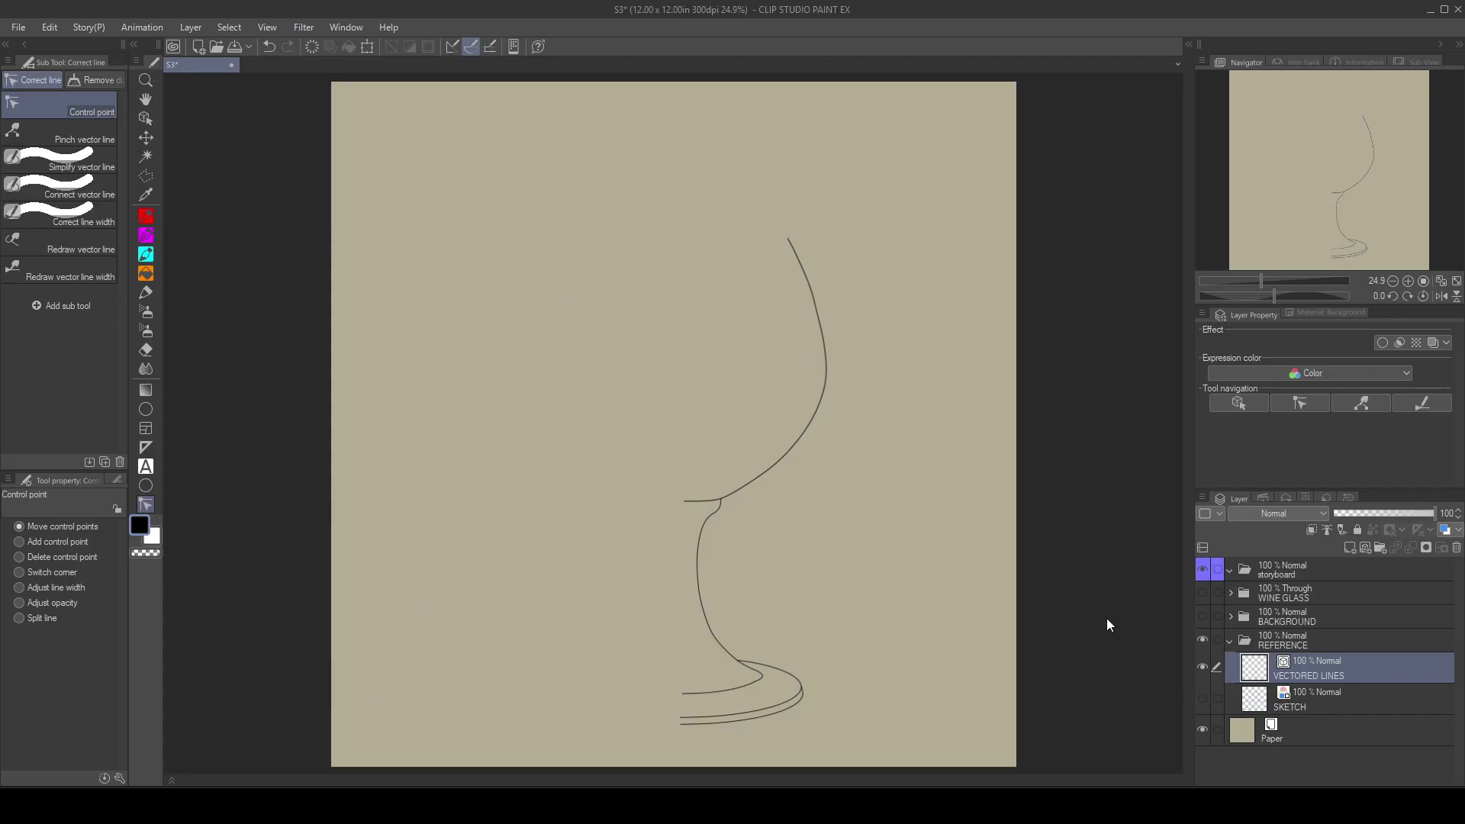
click(1201, 698)
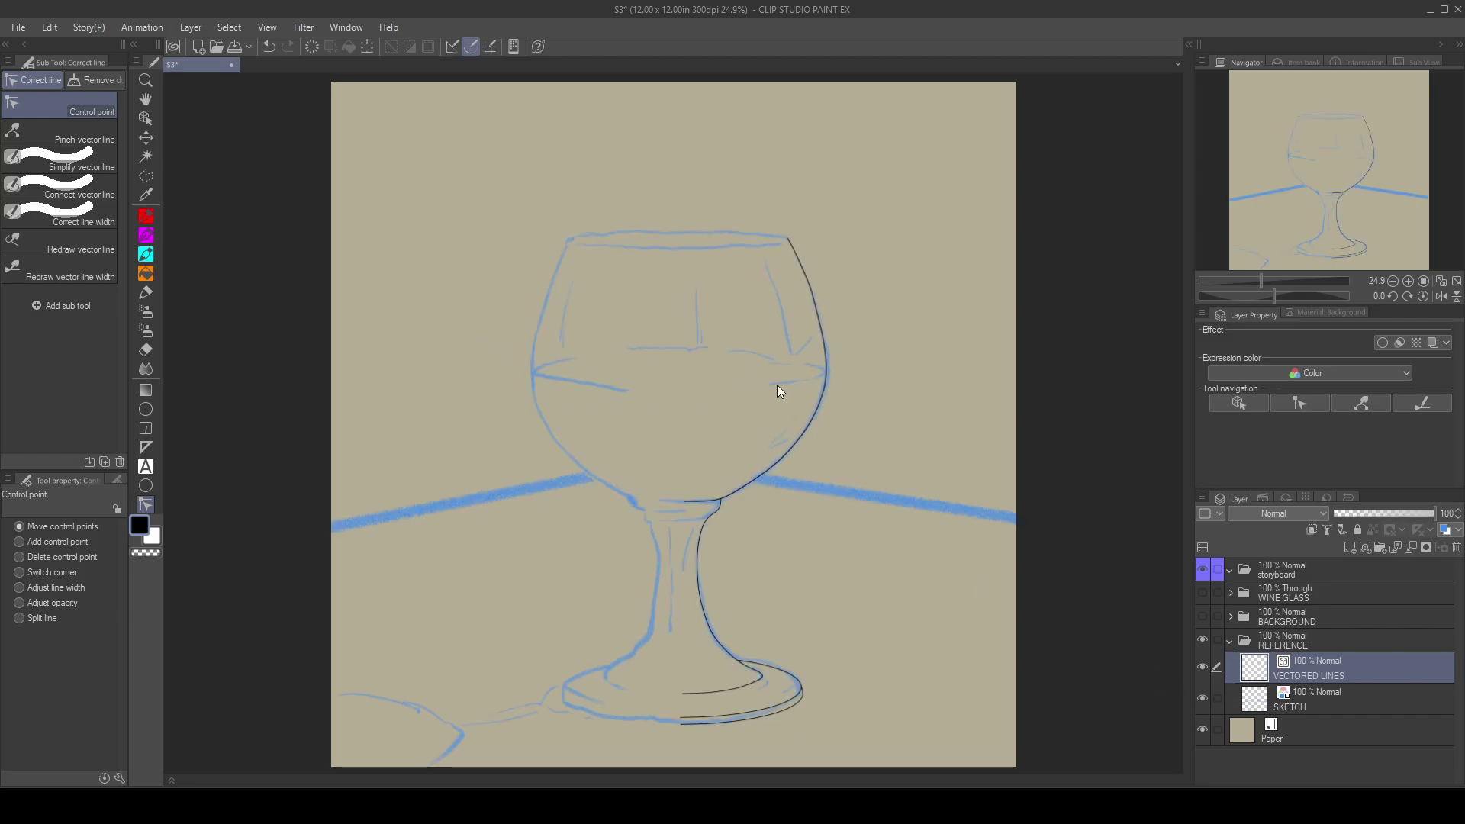
Step: Select the glass bowl's right outline curve and make a copy of it offset slightly inward
scroll(616, 423, up, 5)
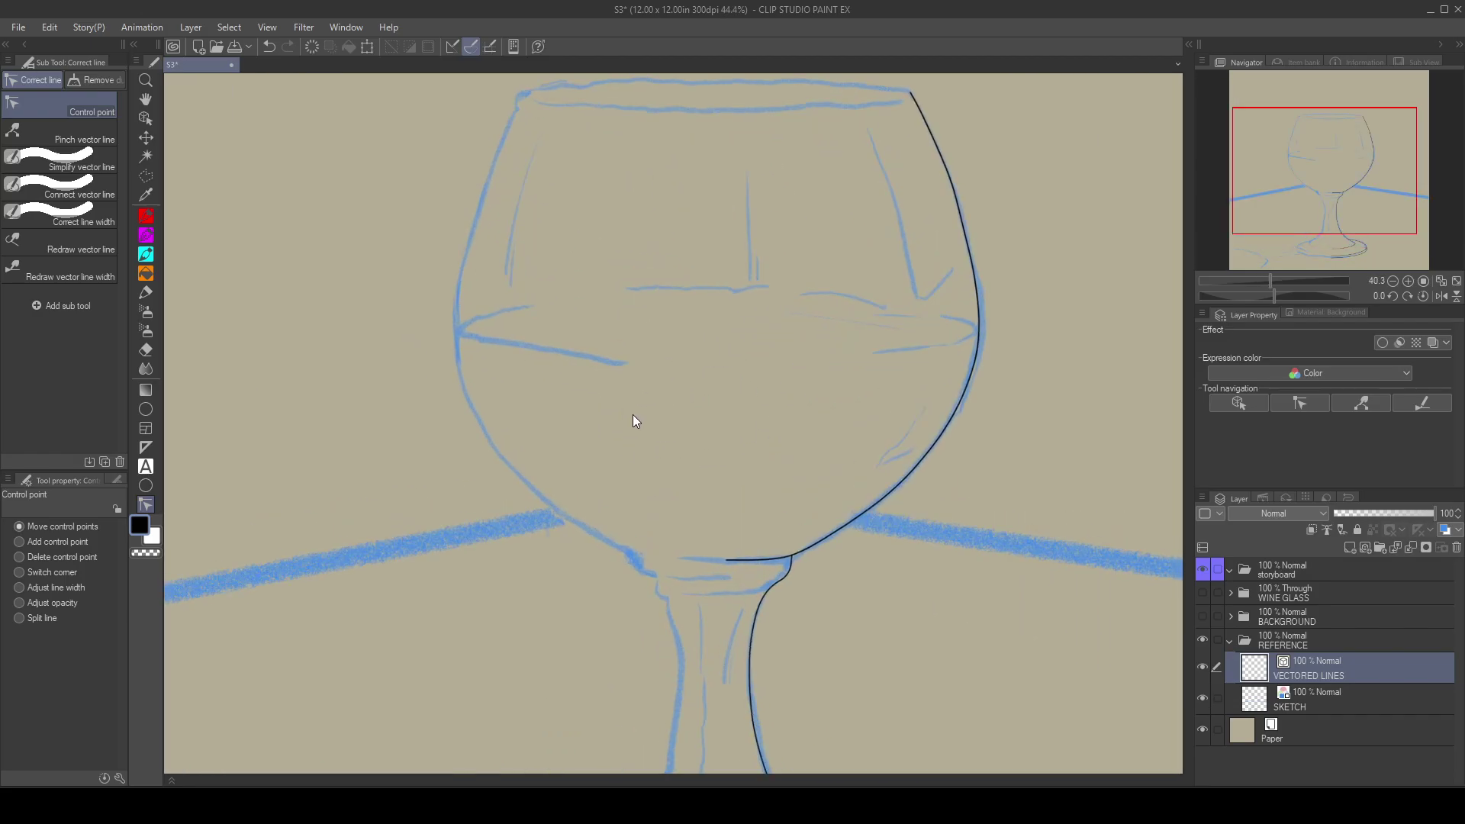
scroll(627, 420, down, 5)
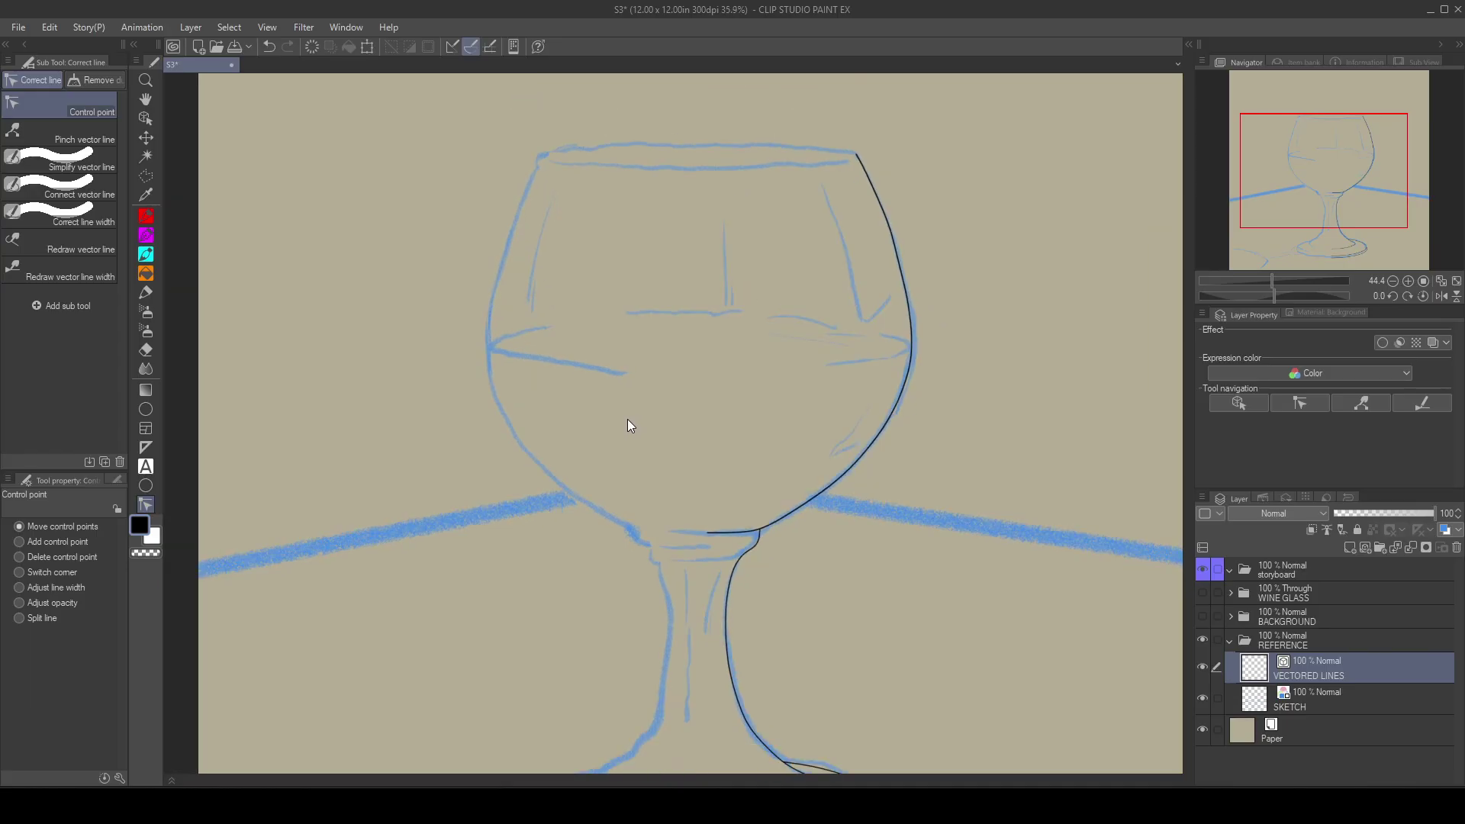
scroll(626, 421, up, 5)
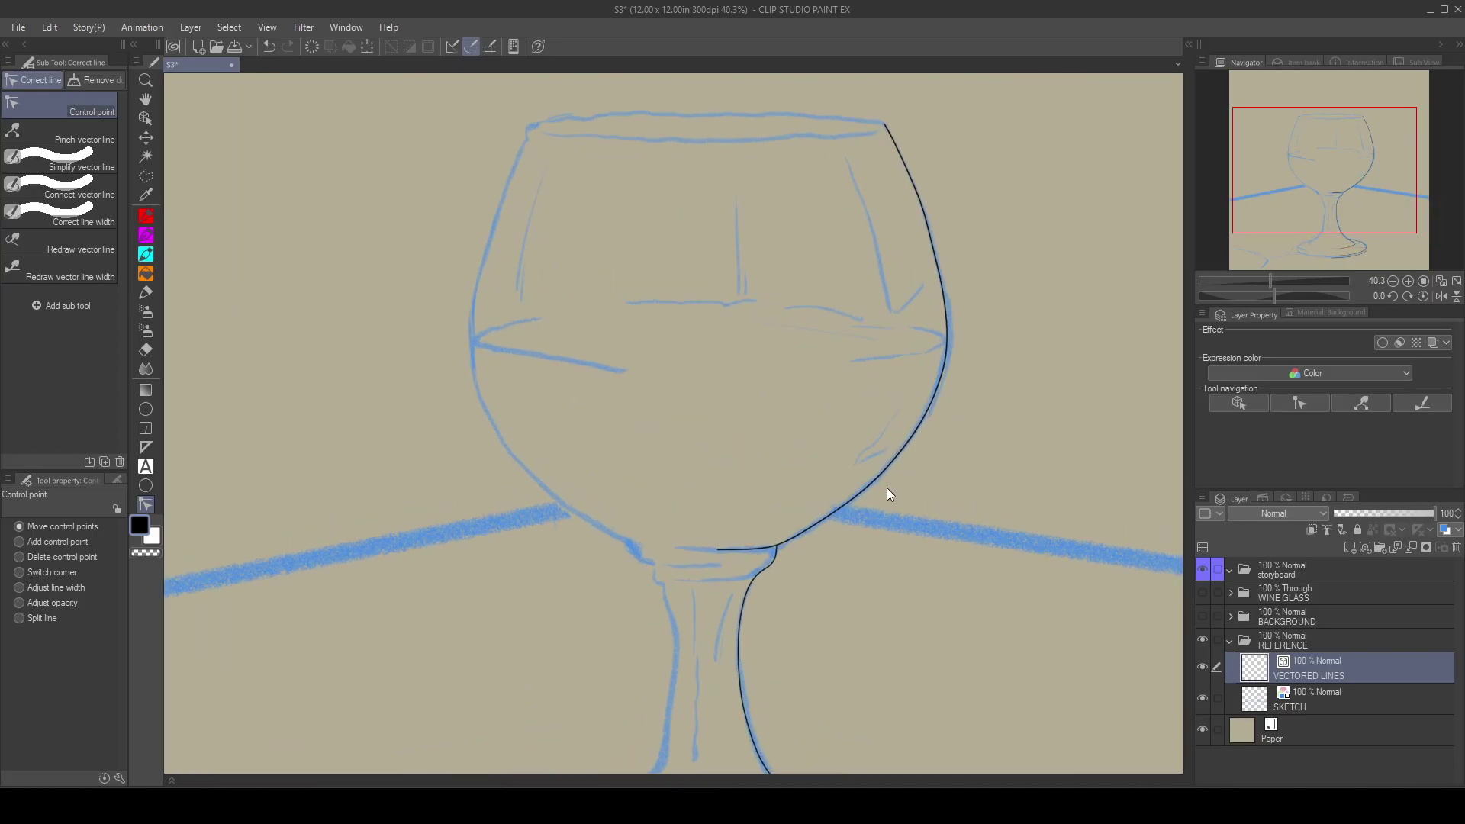
mouse_move(862, 496)
key(o)
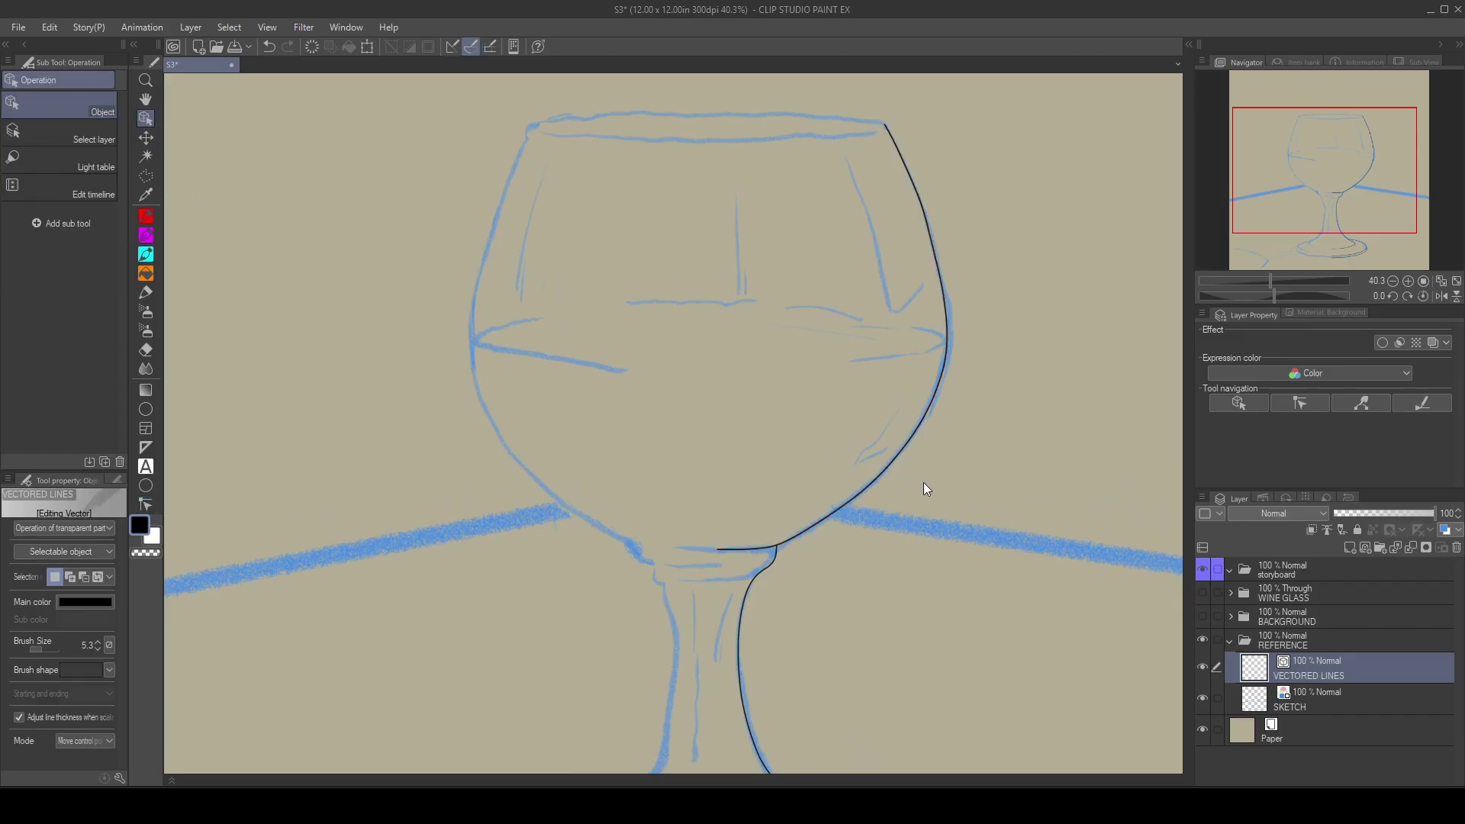
click(883, 475)
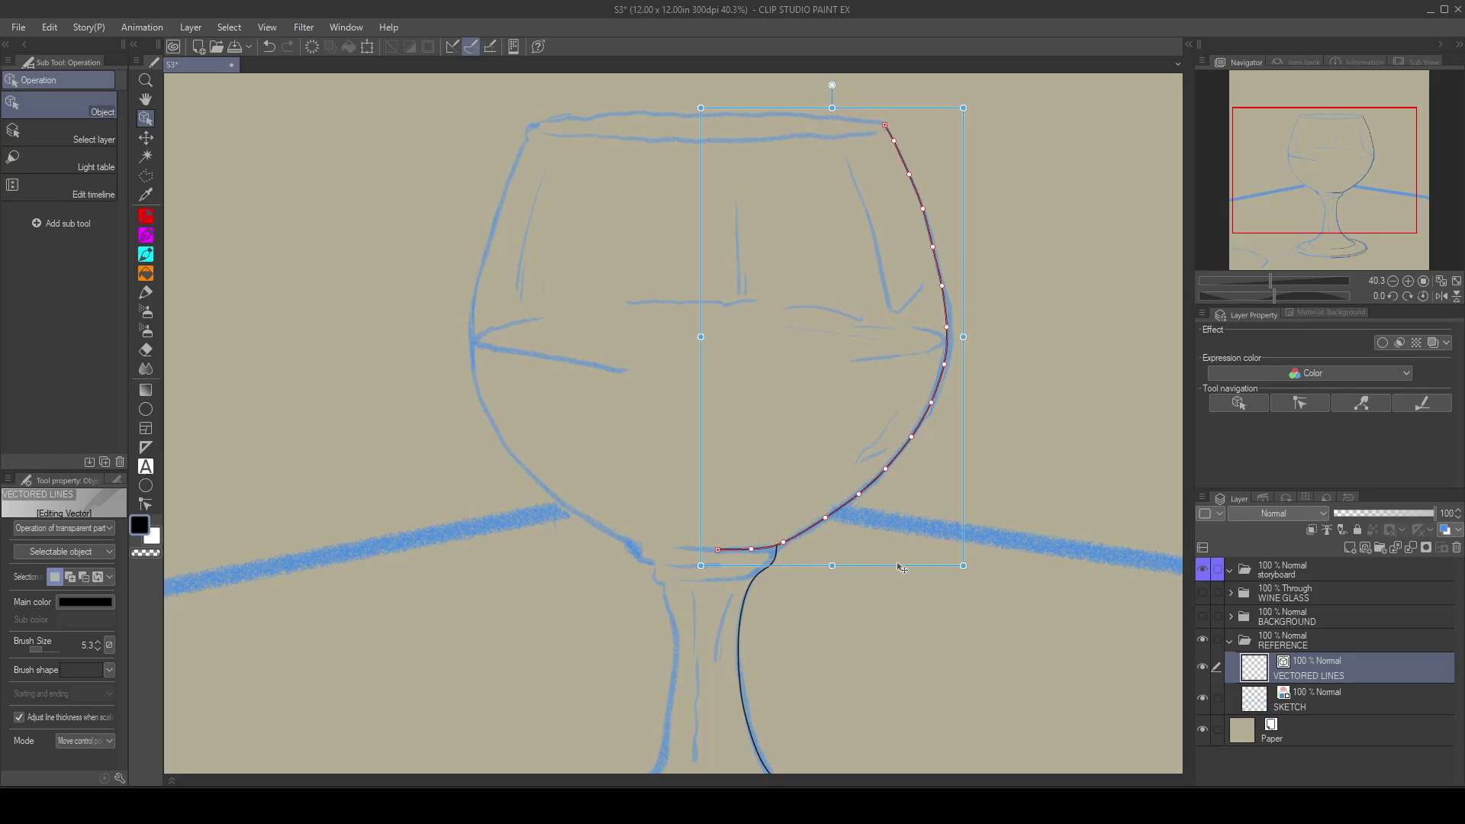
drag(901, 568, 897, 567)
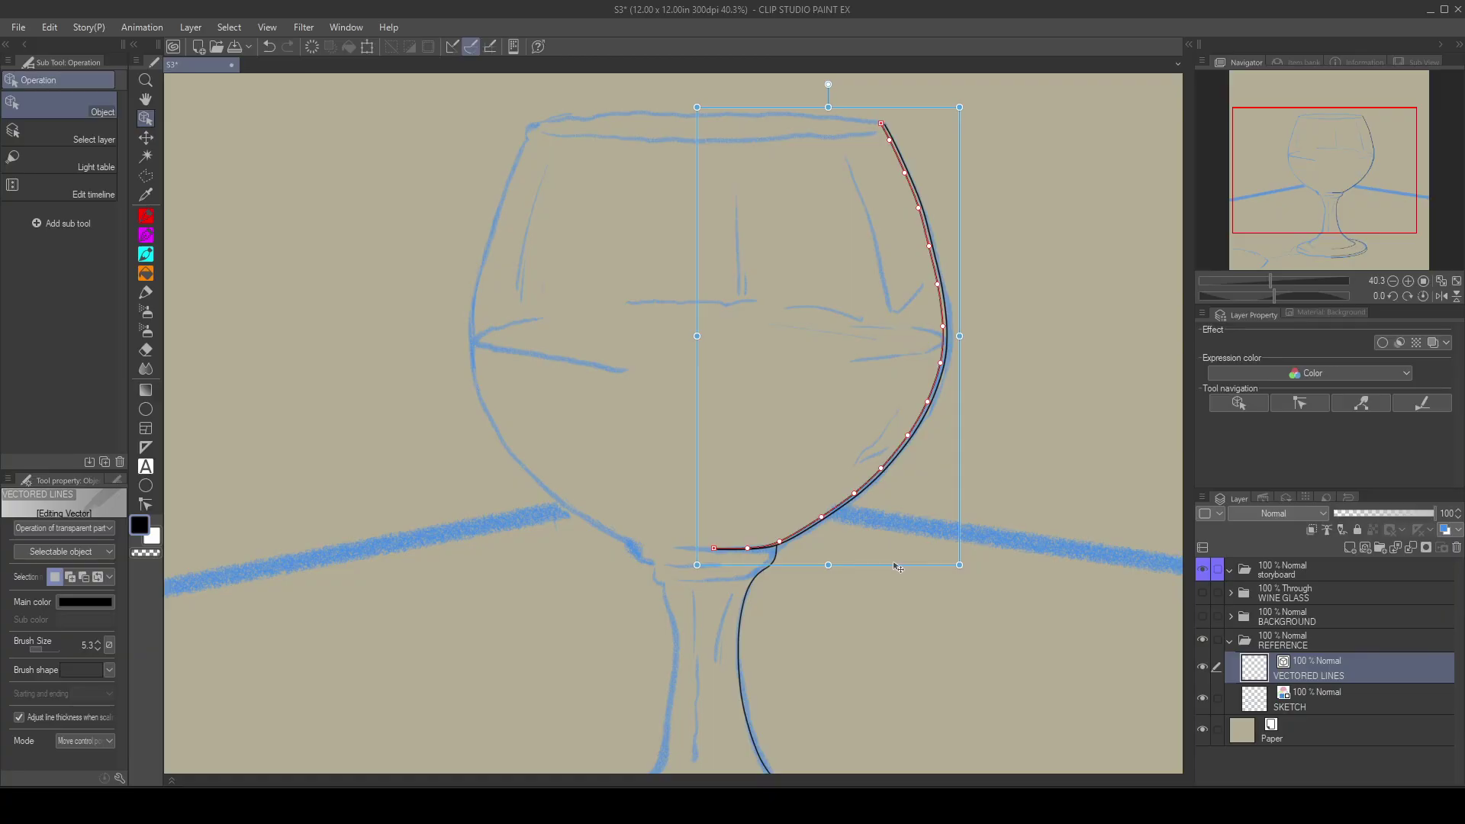
Step: Nudge the copied bowl curve up and slightly outward so its lower part runs just inside the original as an inner wall
key(Up)
key(Up)
key(Up)
key(Up)
key(Up)
key(Right)
key(Right)
key(Right)
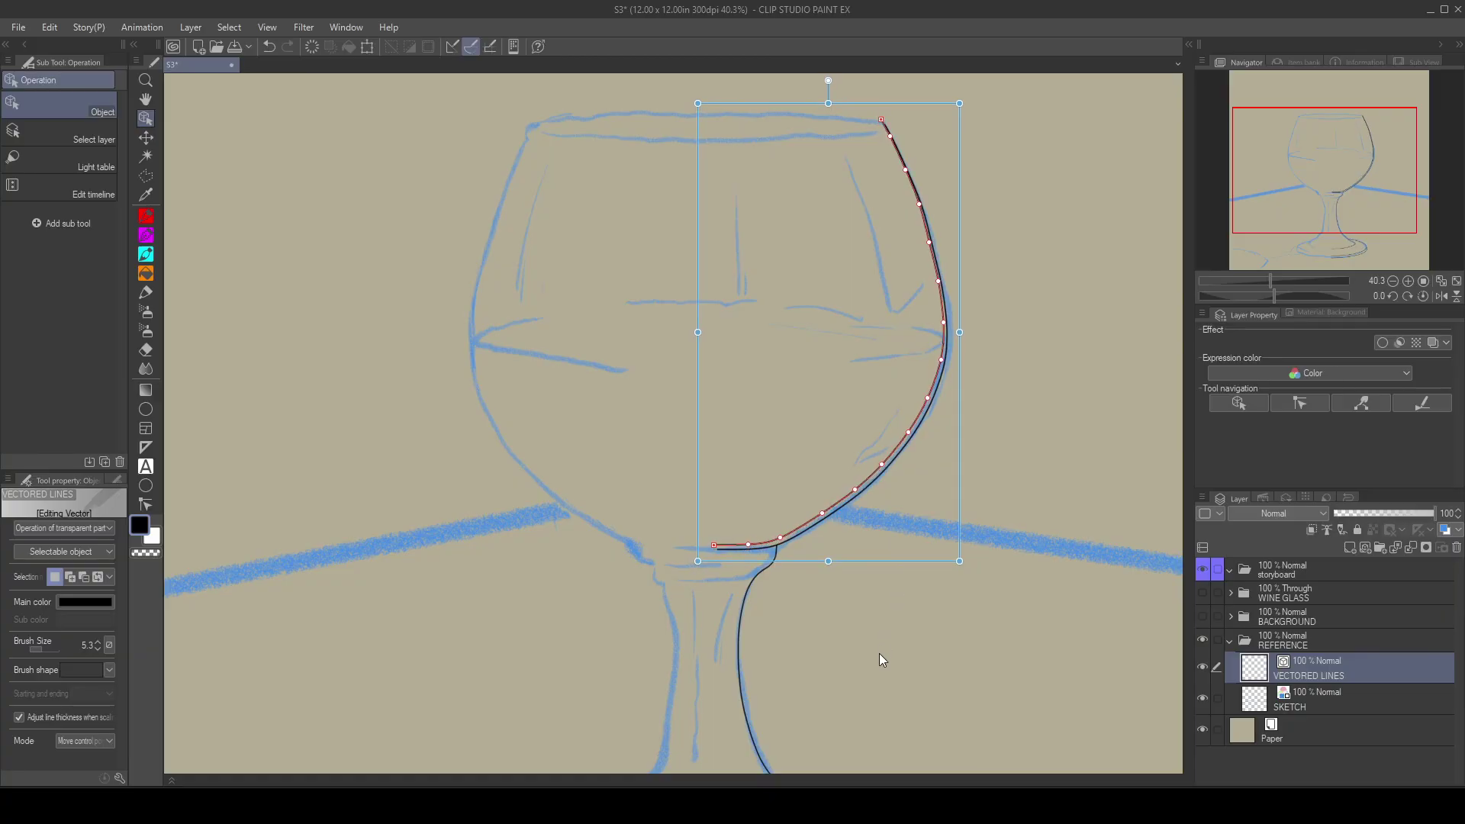
key(Down)
key(Down)
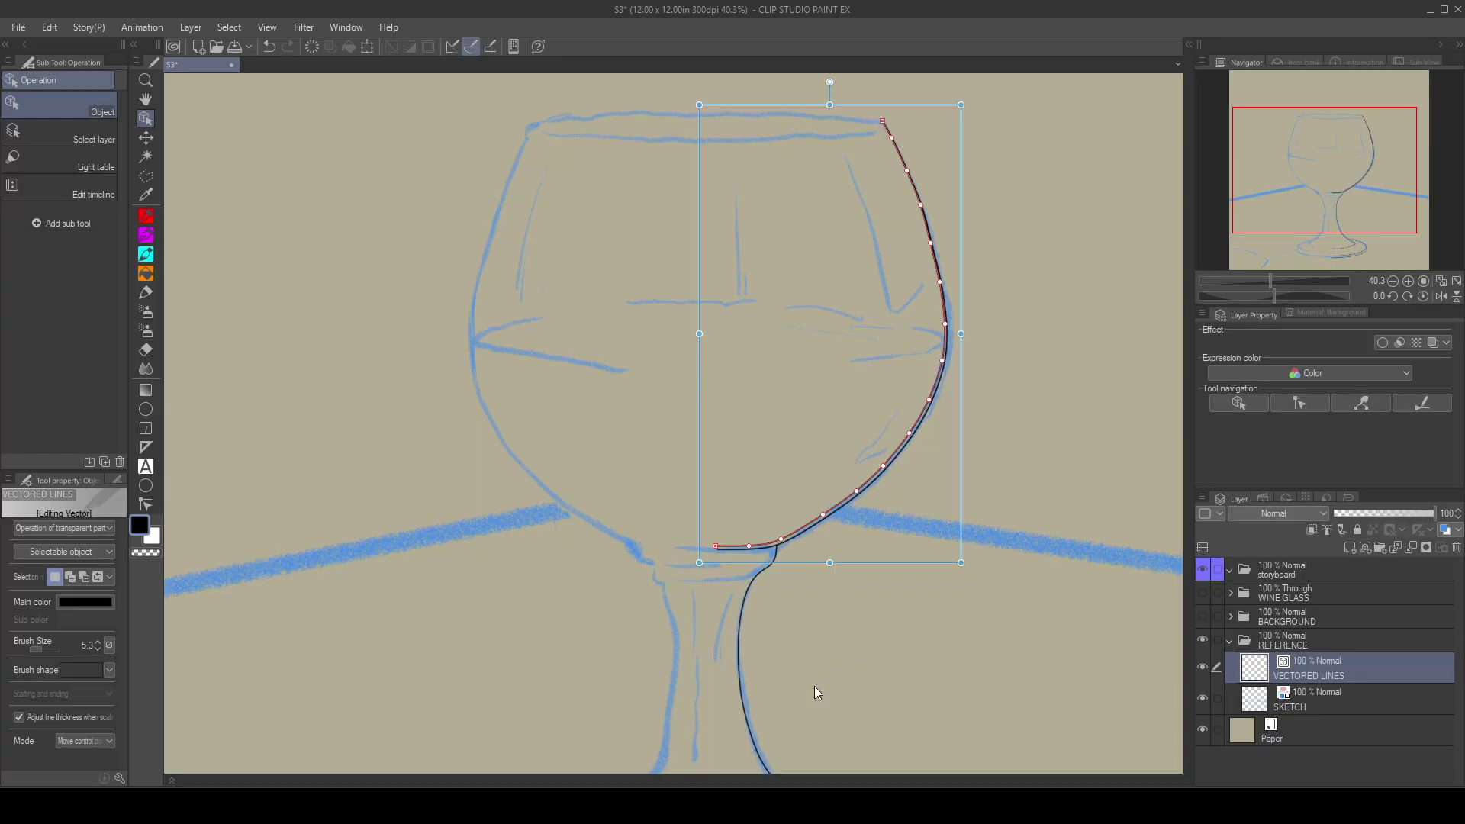
key(Up)
key(Up)
key(Up)
key(Up)
key(Up)
key(Up)
key(Up)
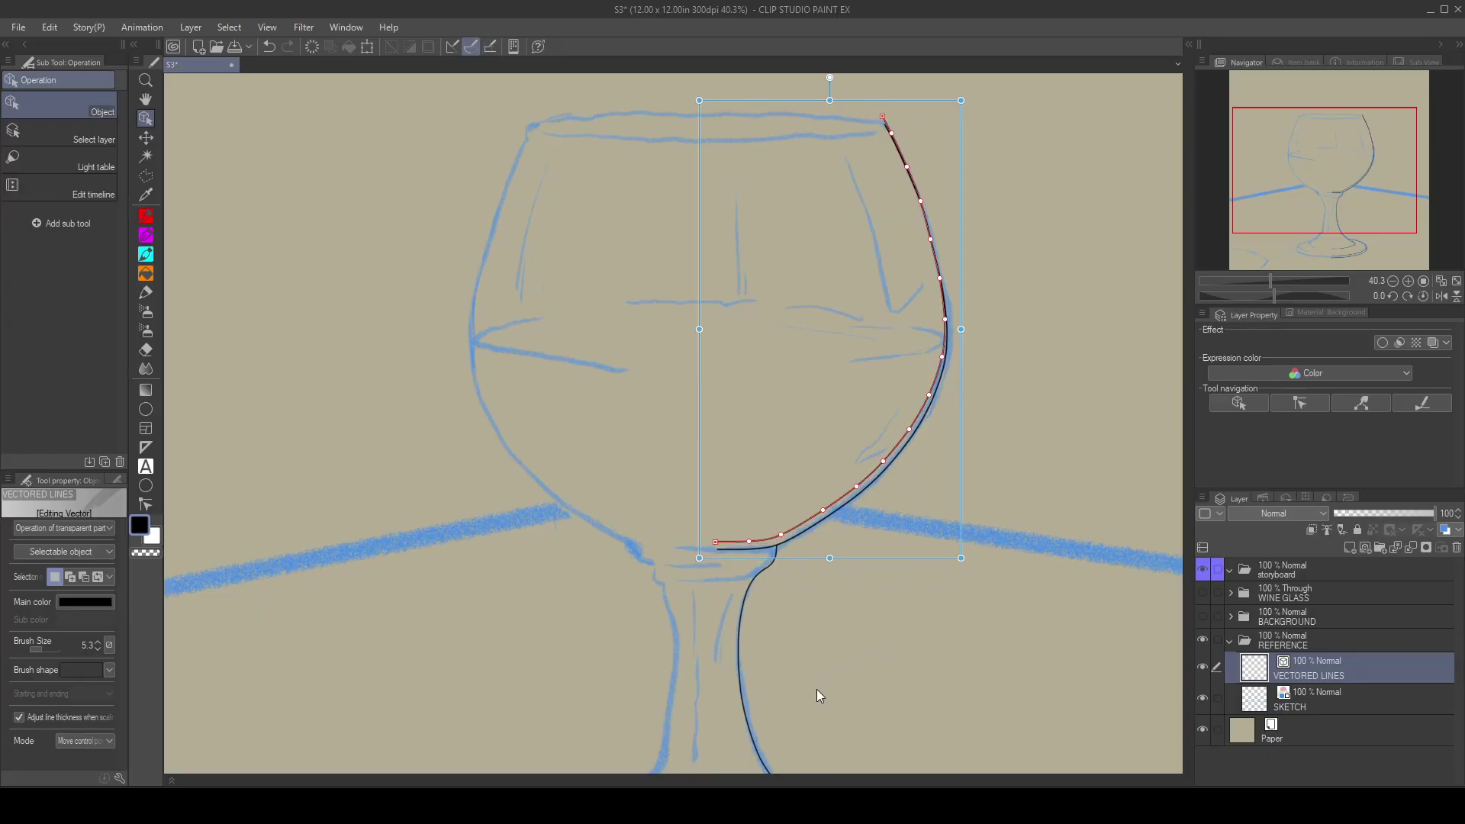
key(Up)
key(Down)
Step: Split the inner bowl curve at the bowl's widest point and delete its upper section
click(144, 505)
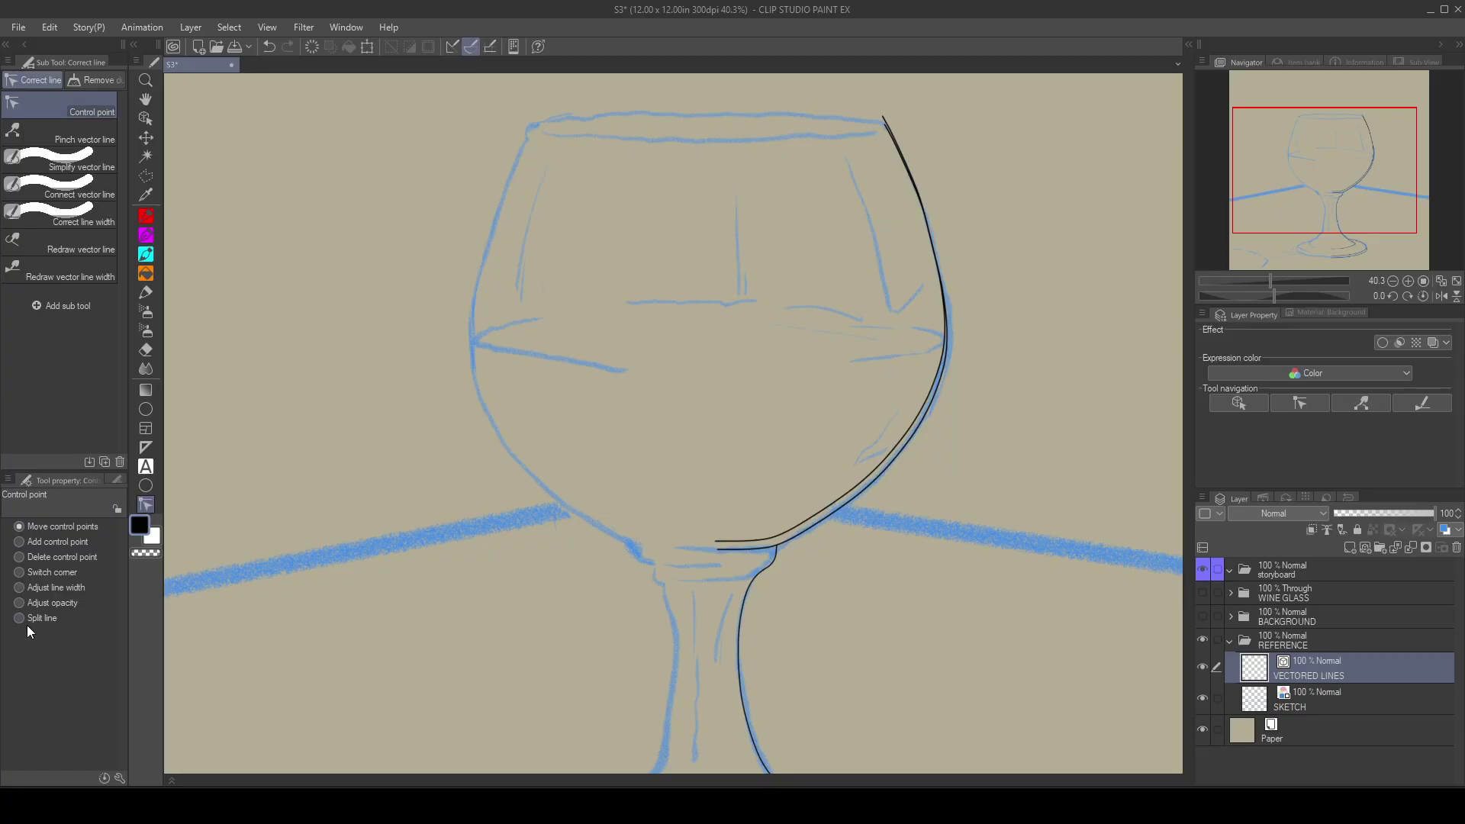
mouse_move(945, 346)
click(946, 324)
click(146, 118)
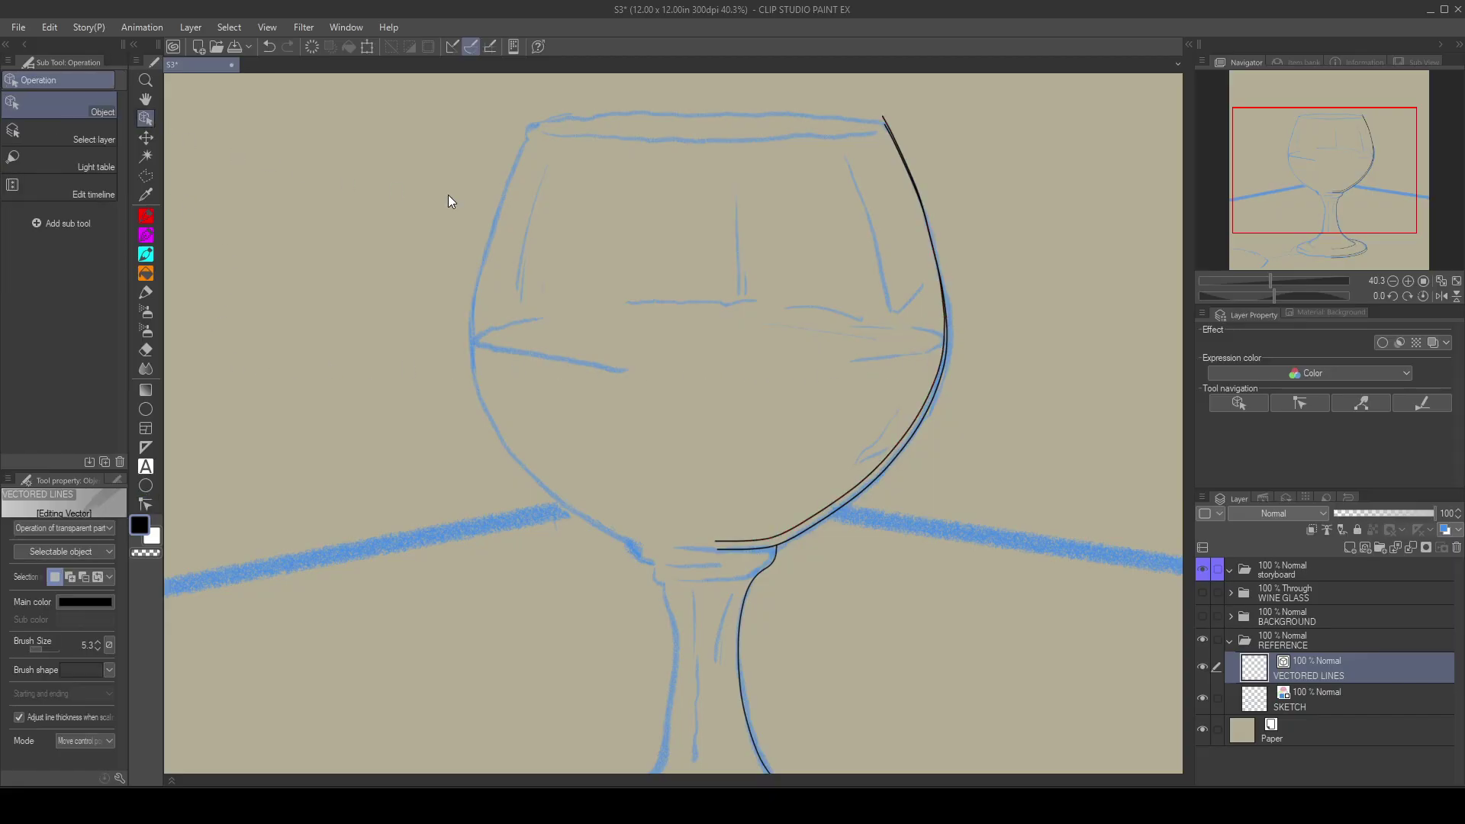
click(928, 222)
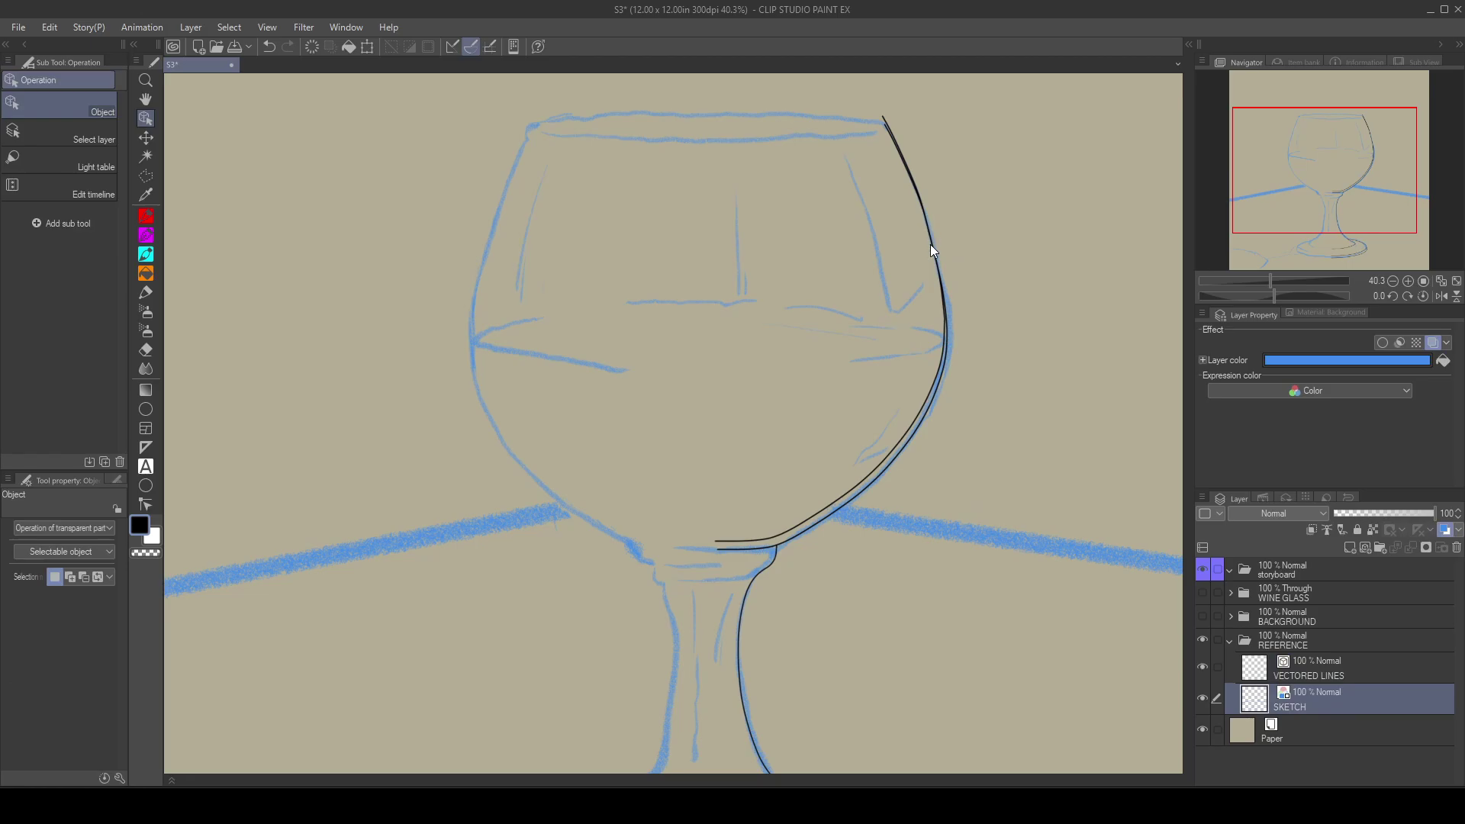
click(945, 309)
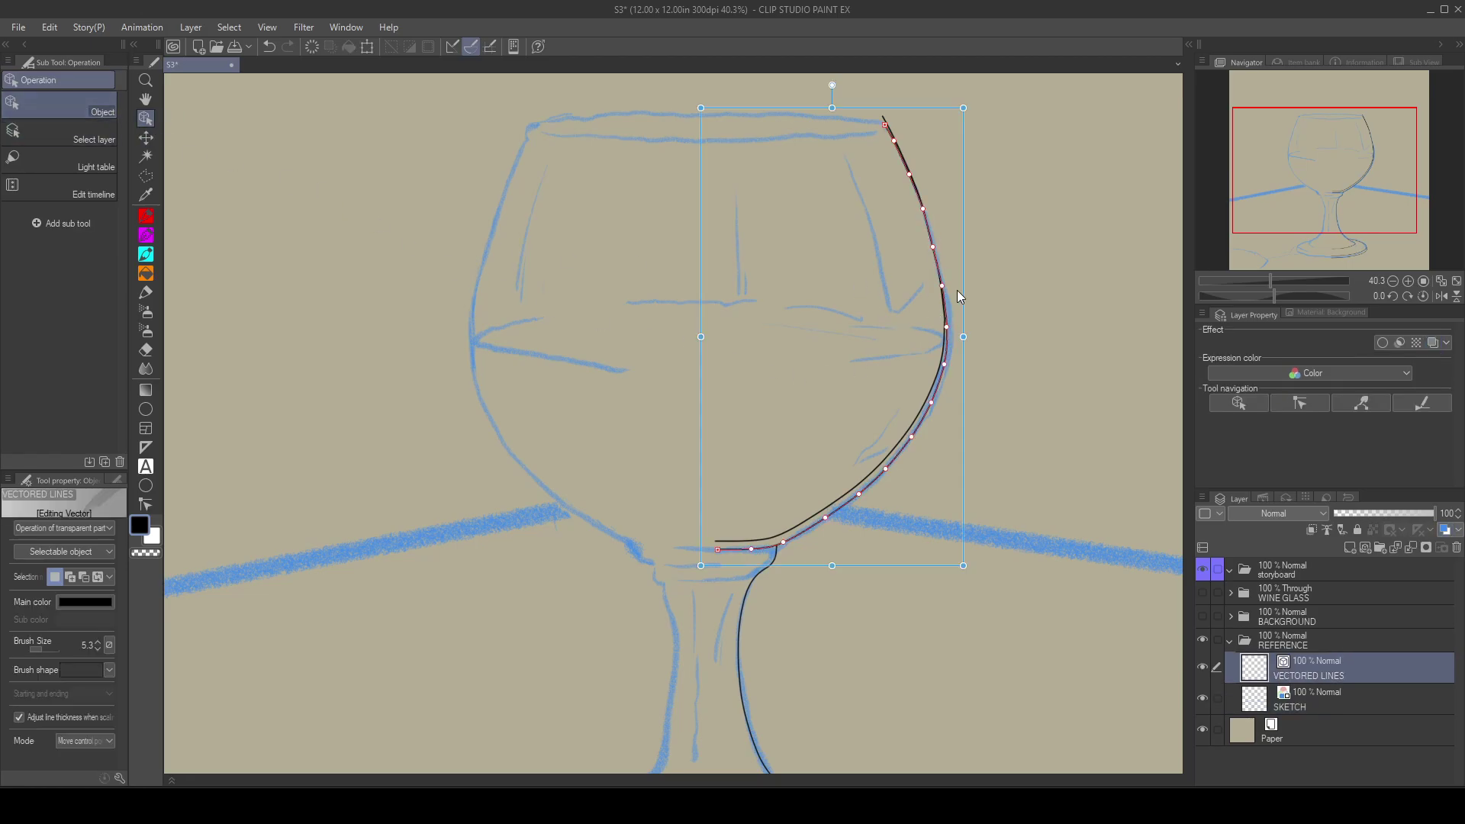
click(1023, 326)
click(943, 318)
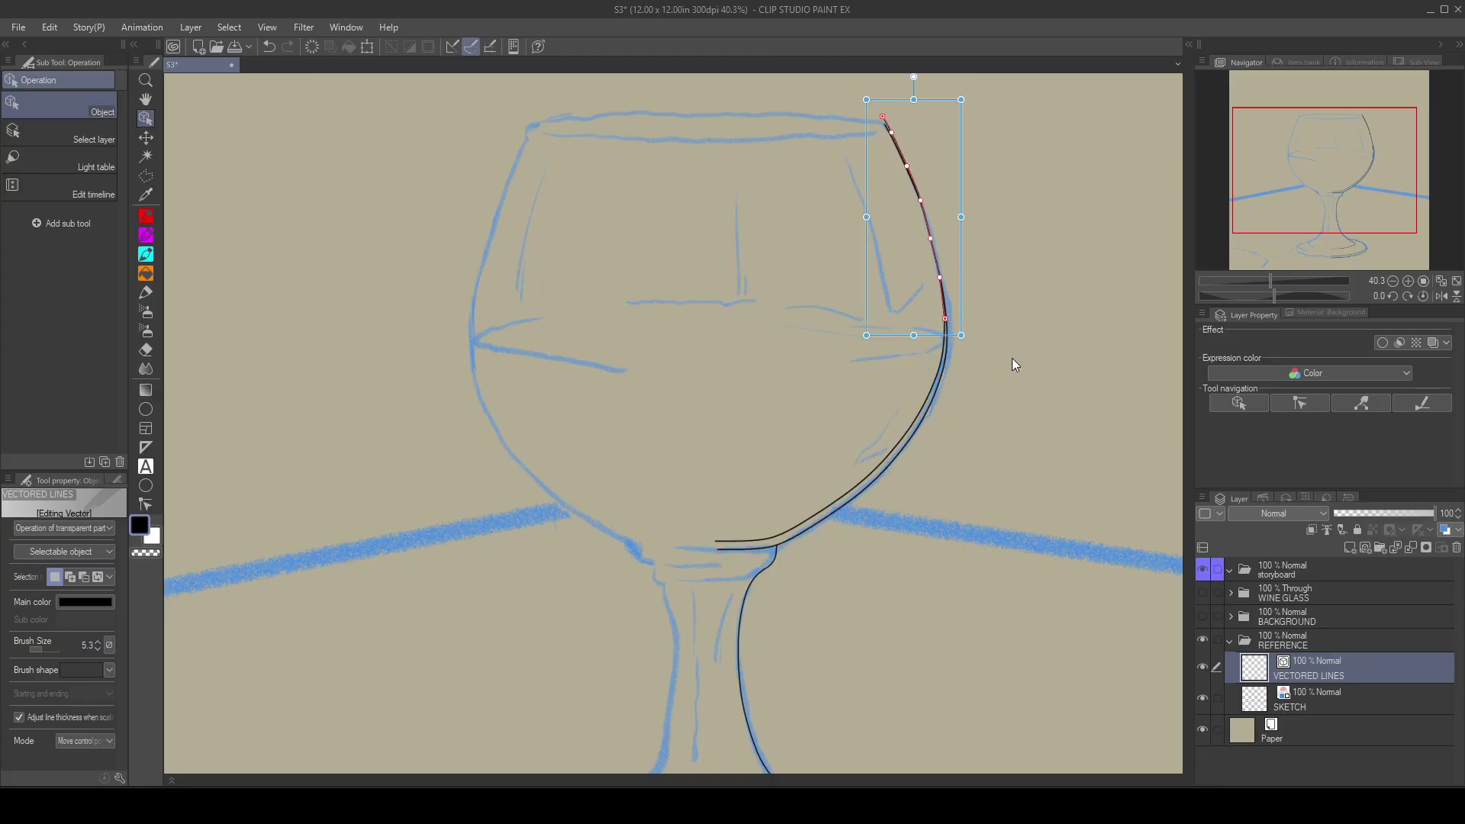
click(1053, 431)
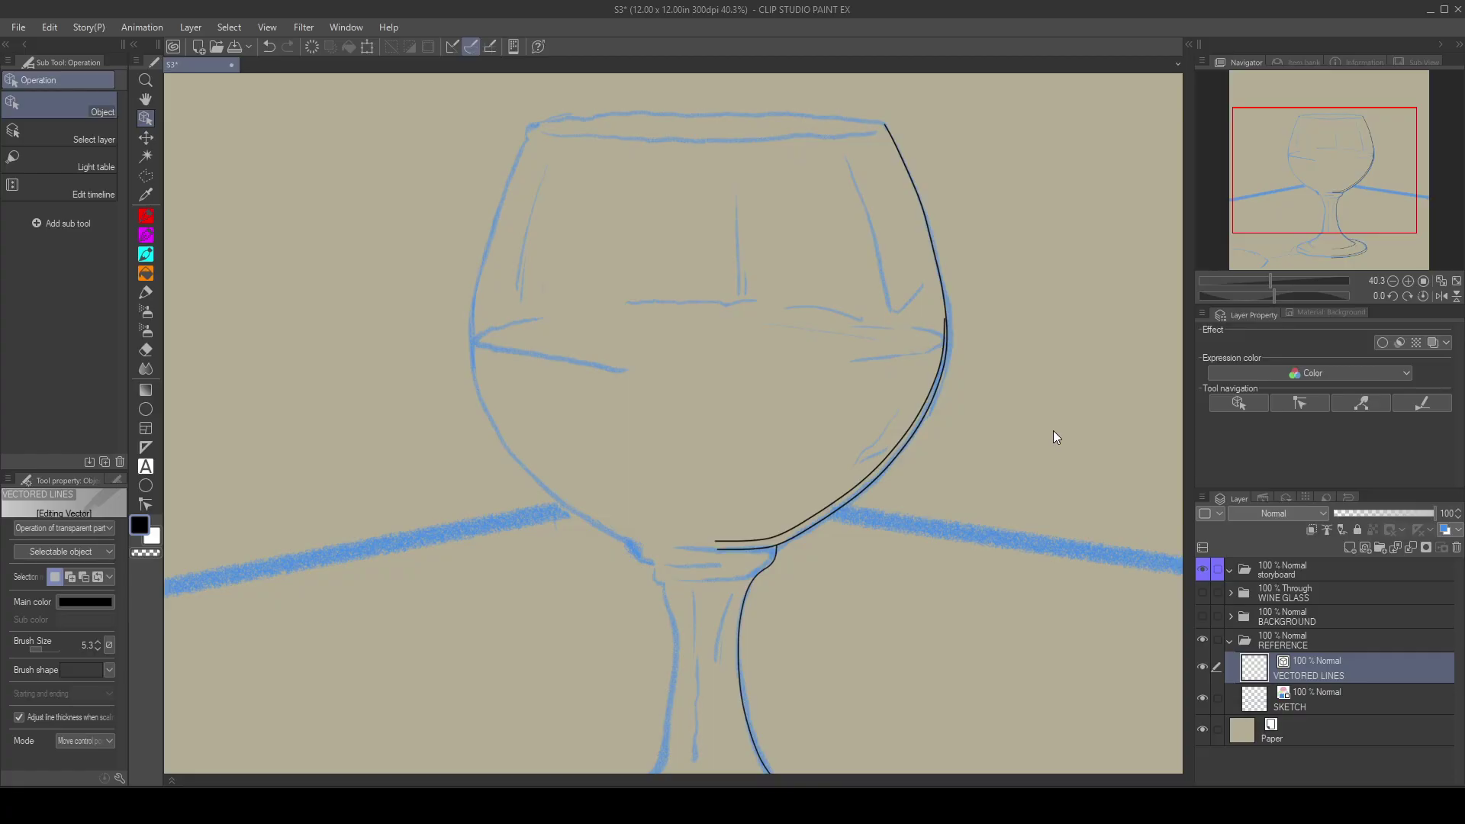
Step: Lower the inner curve's upper end to the sketched liquid line and smooth it by adjusting the neighbouring control point
scroll(946, 317, up, 6)
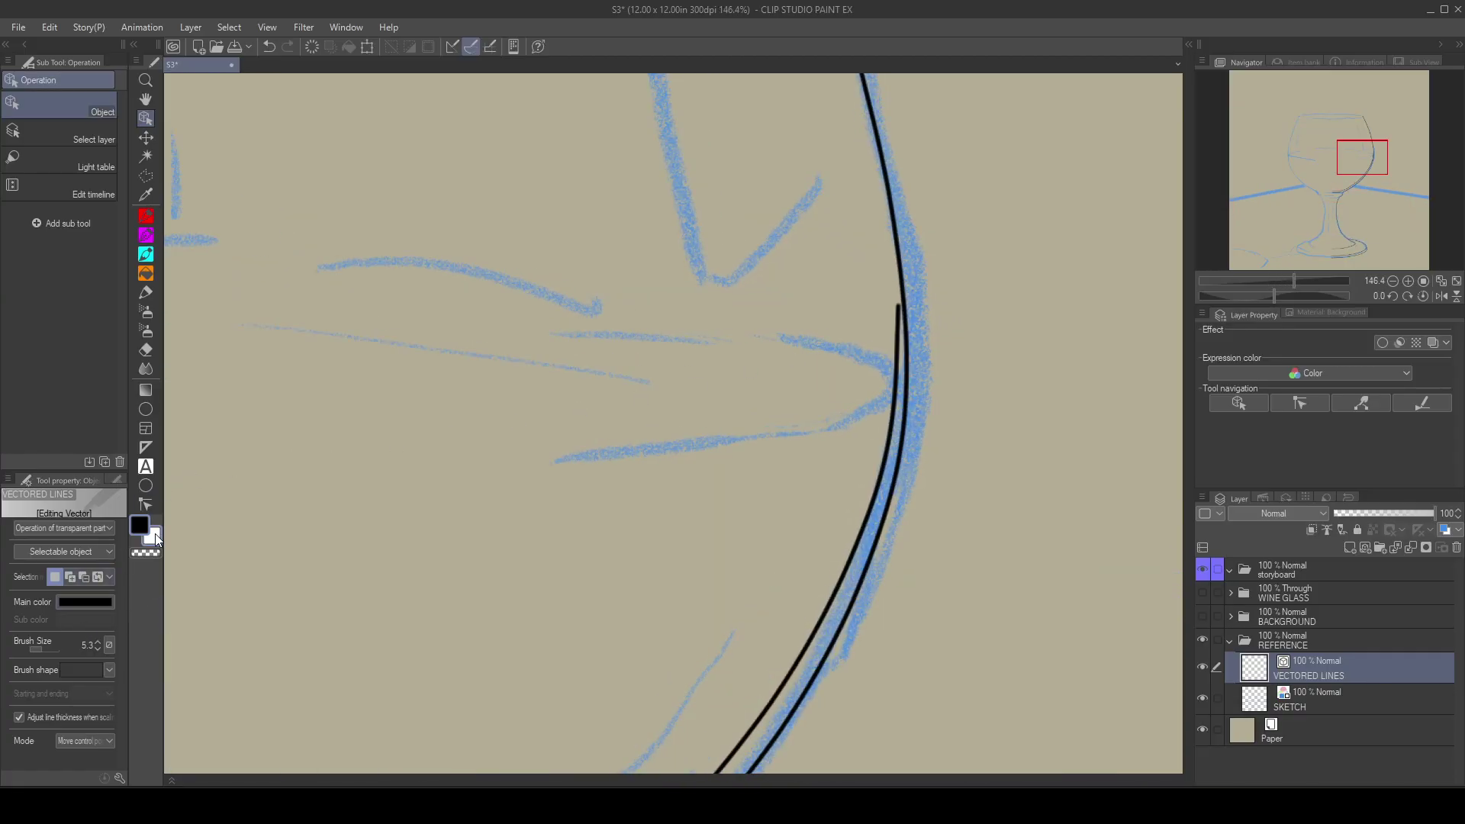
click(145, 504)
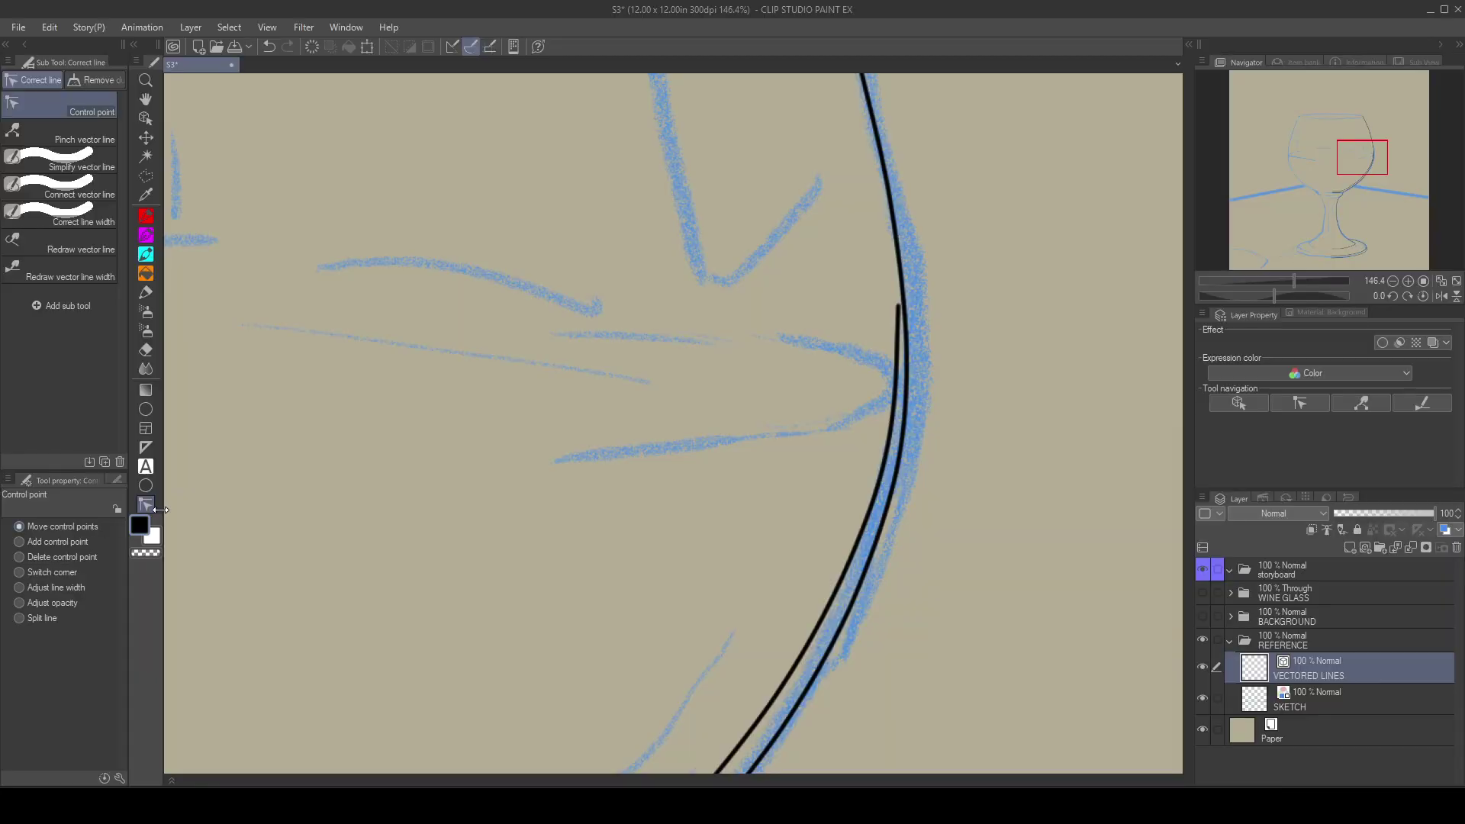
drag(898, 305, 898, 377)
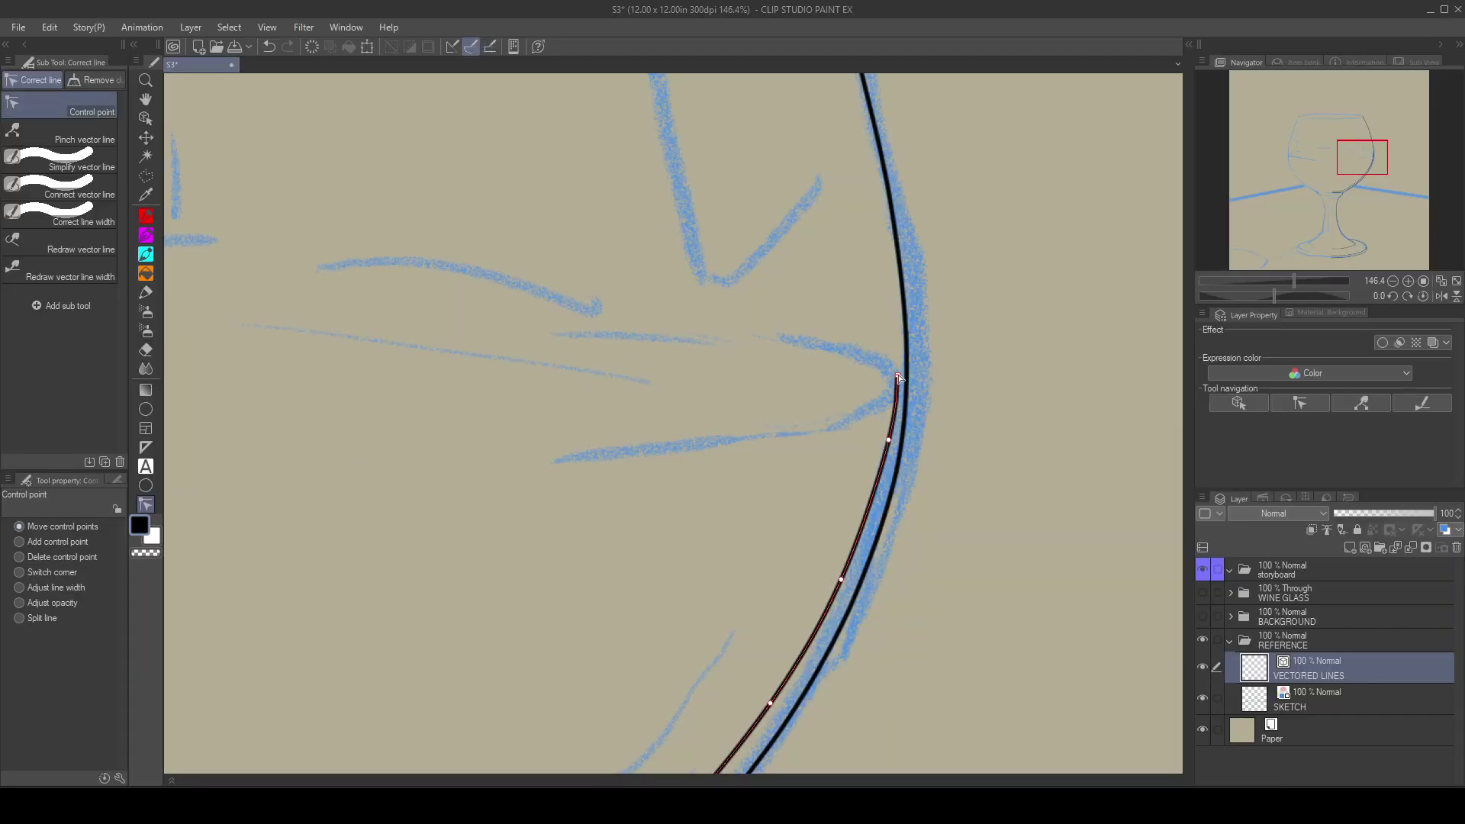
drag(888, 441, 887, 449)
drag(897, 376, 893, 377)
drag(887, 450, 883, 466)
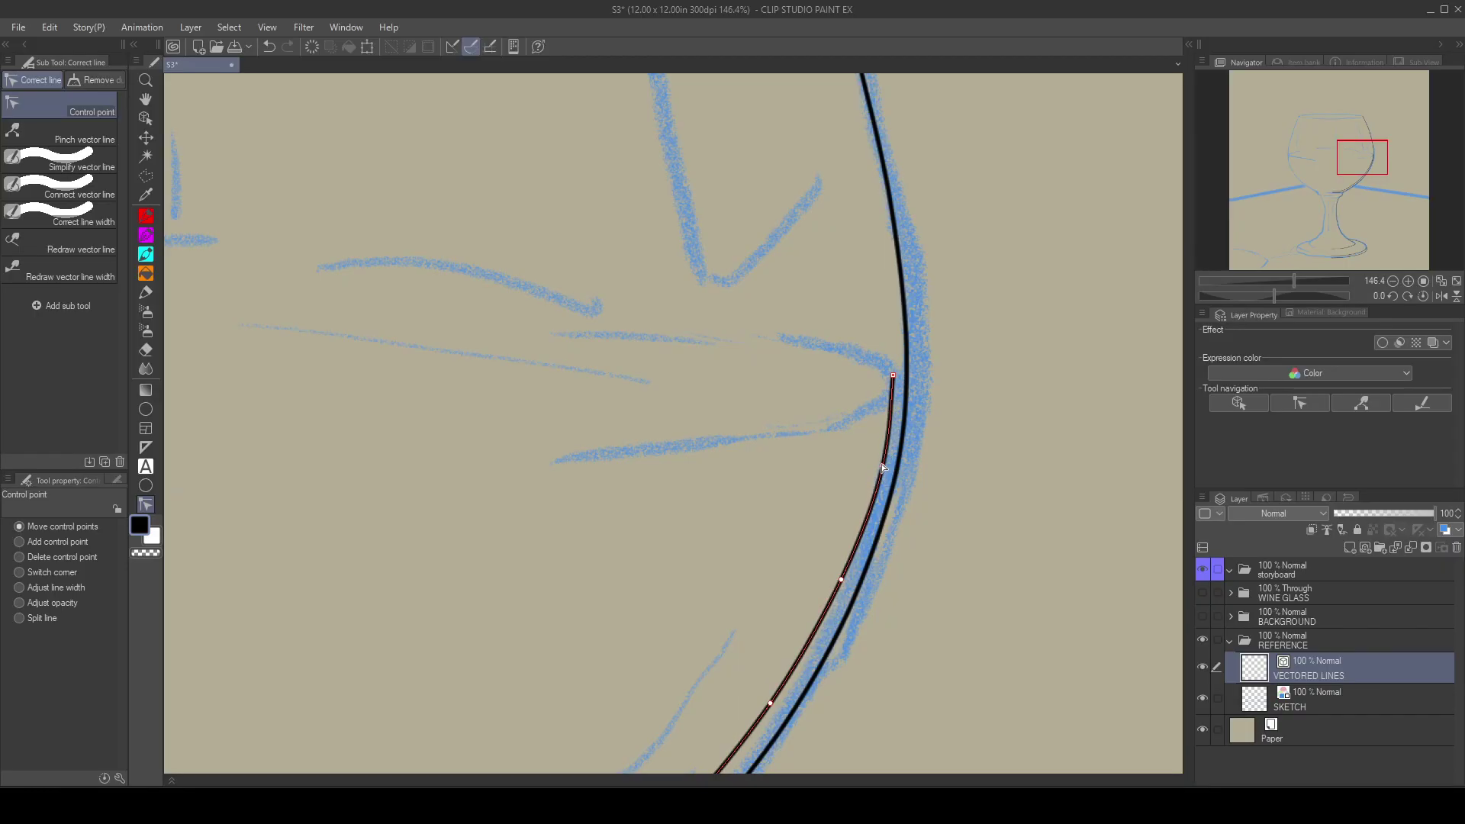
drag(892, 376, 891, 379)
Step: Duplicate the VECTORED LINES layer and flip the copy horizontally
scroll(895, 619, down, 5)
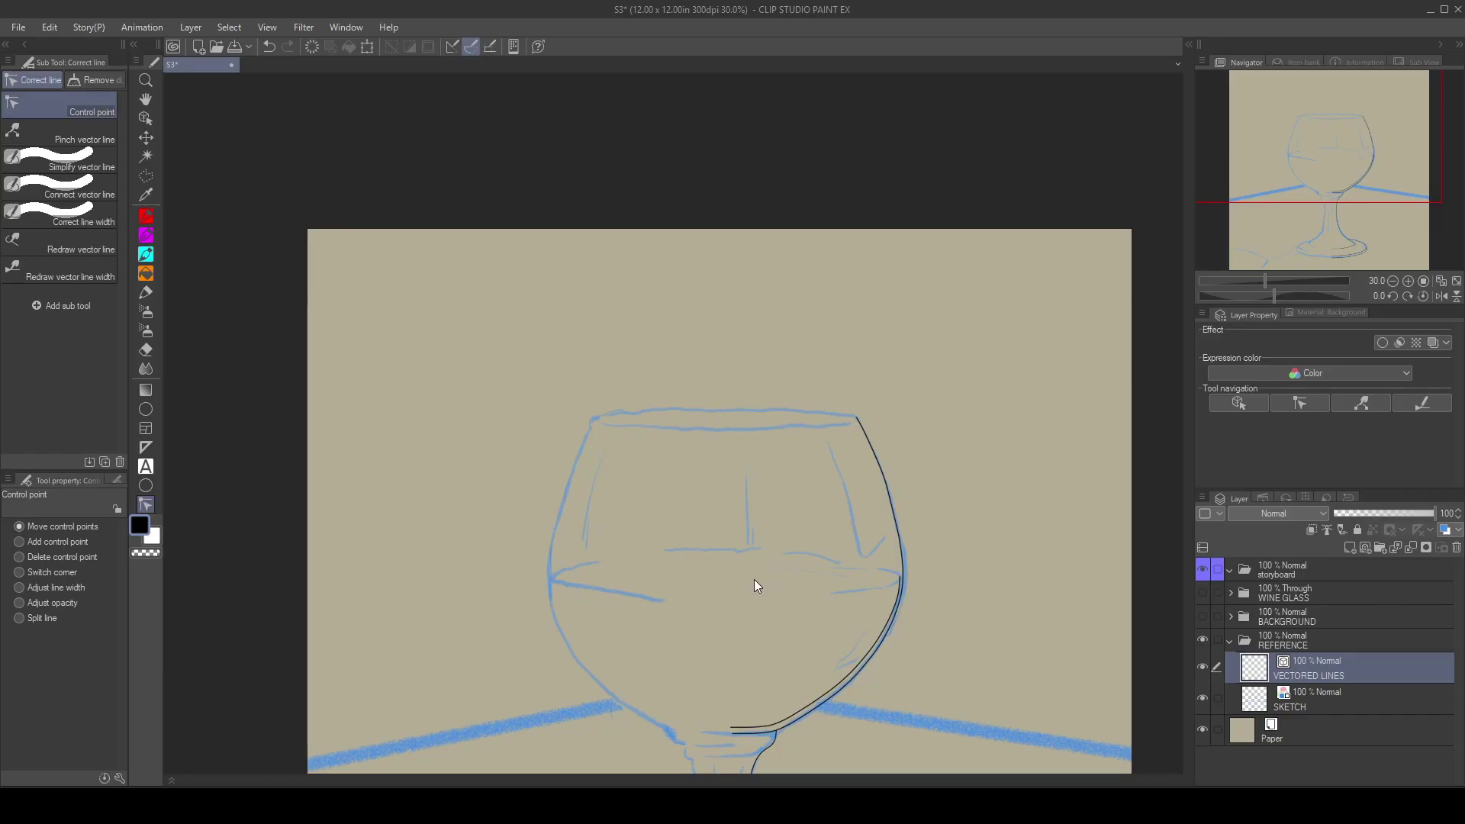
click(1456, 281)
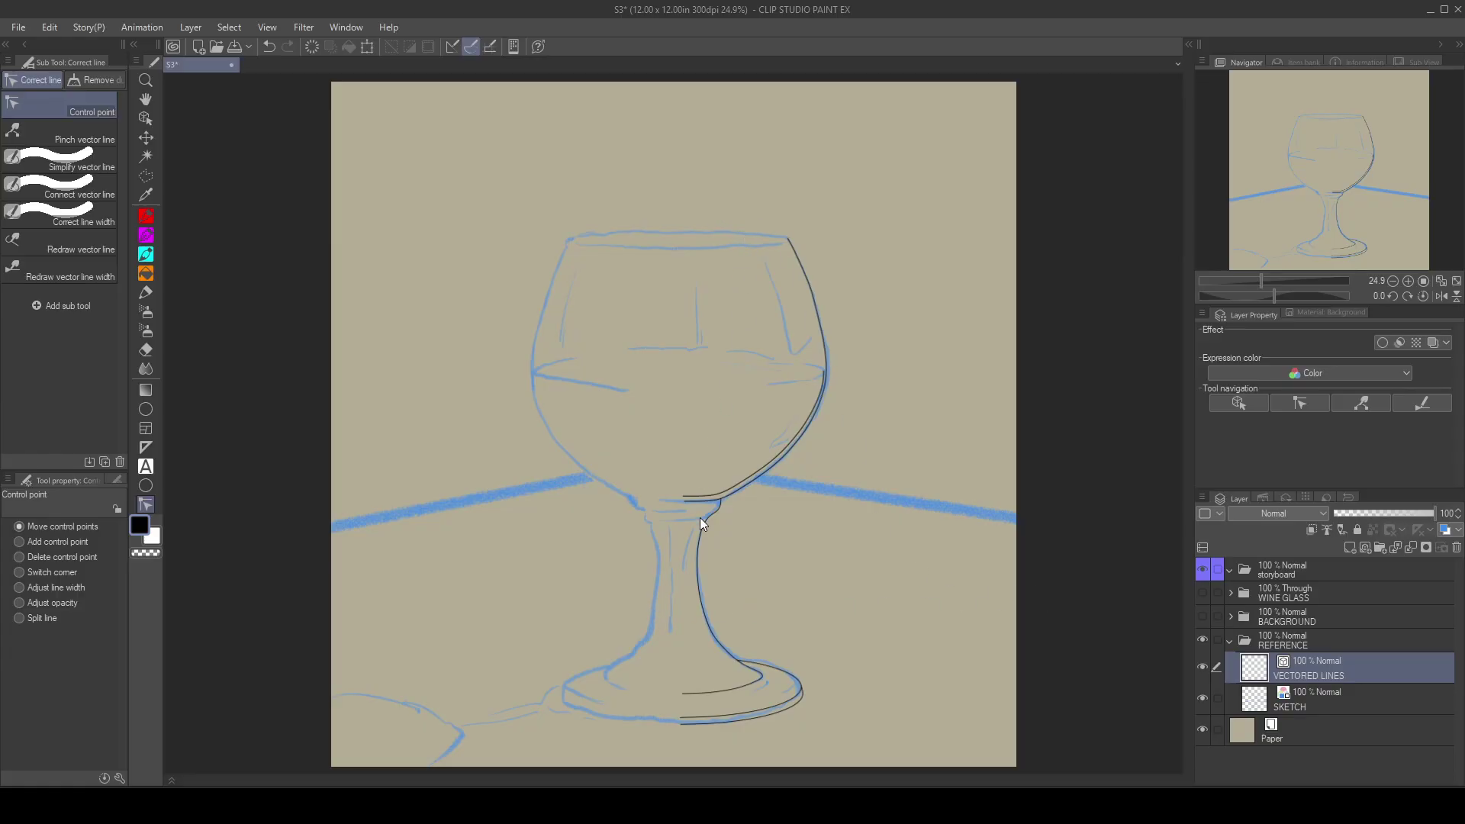
right_click(1330, 675)
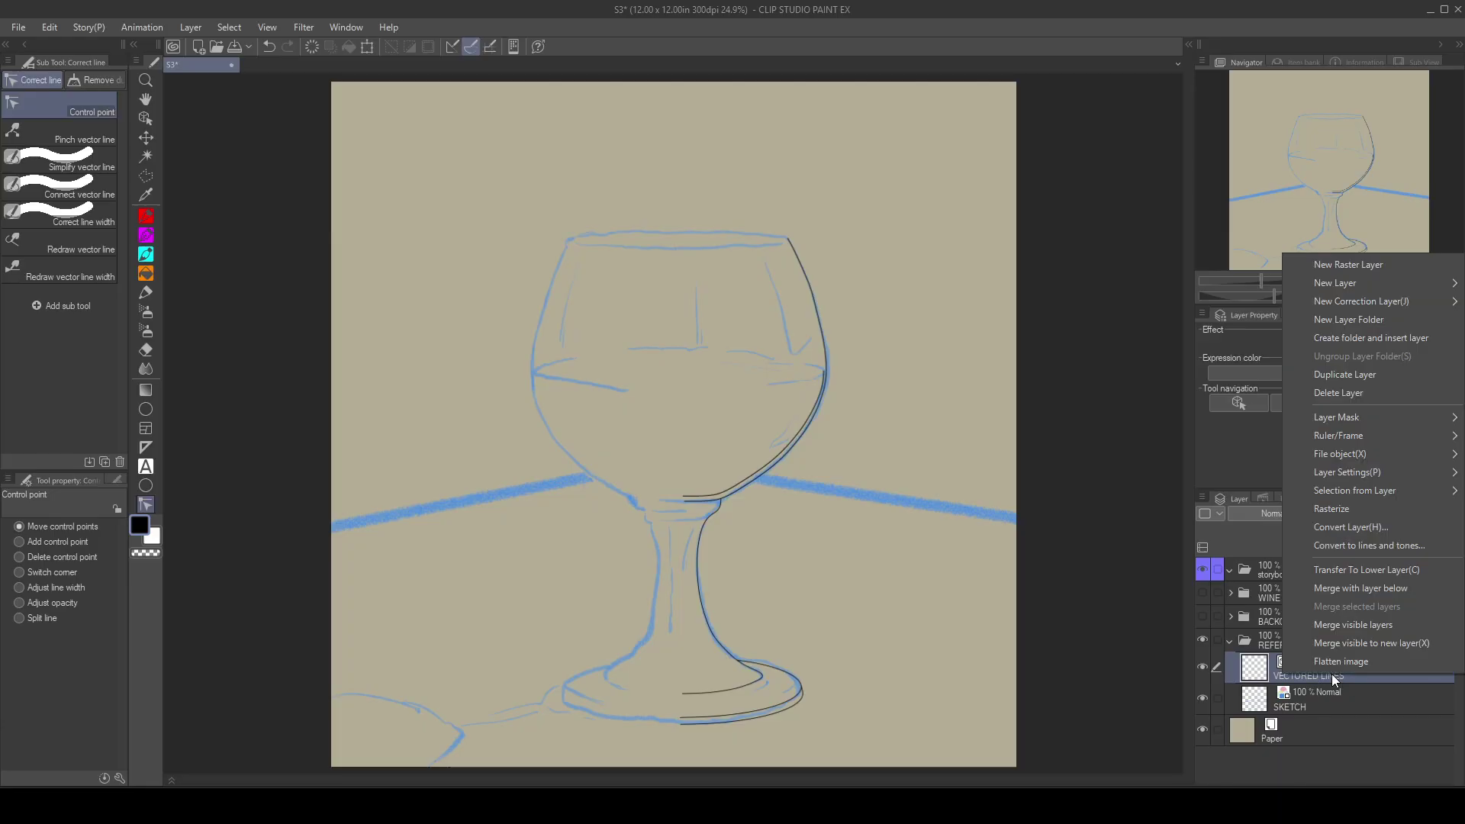
click(1338, 374)
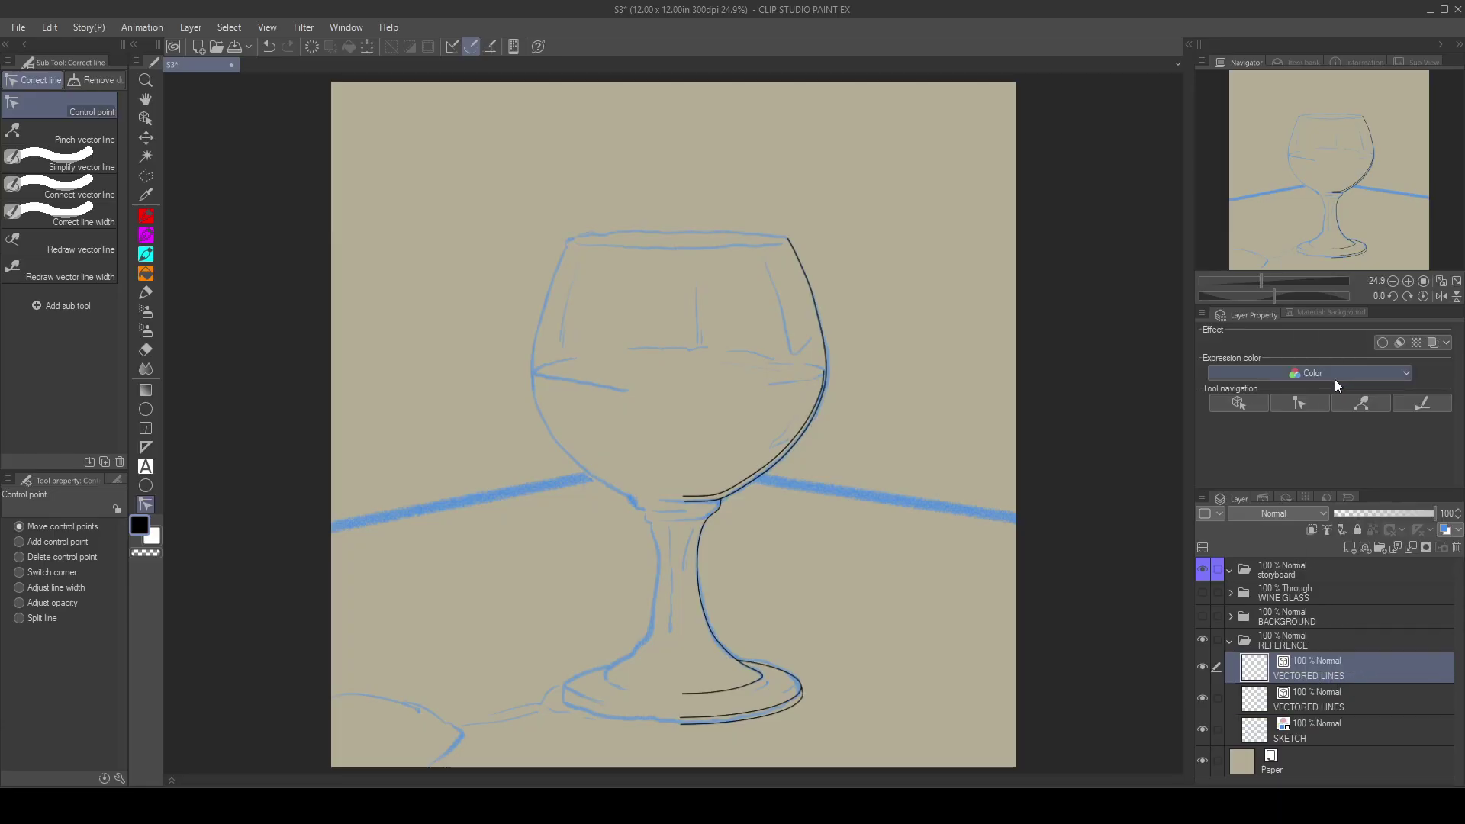
click(42, 29)
mouse_move(113, 433)
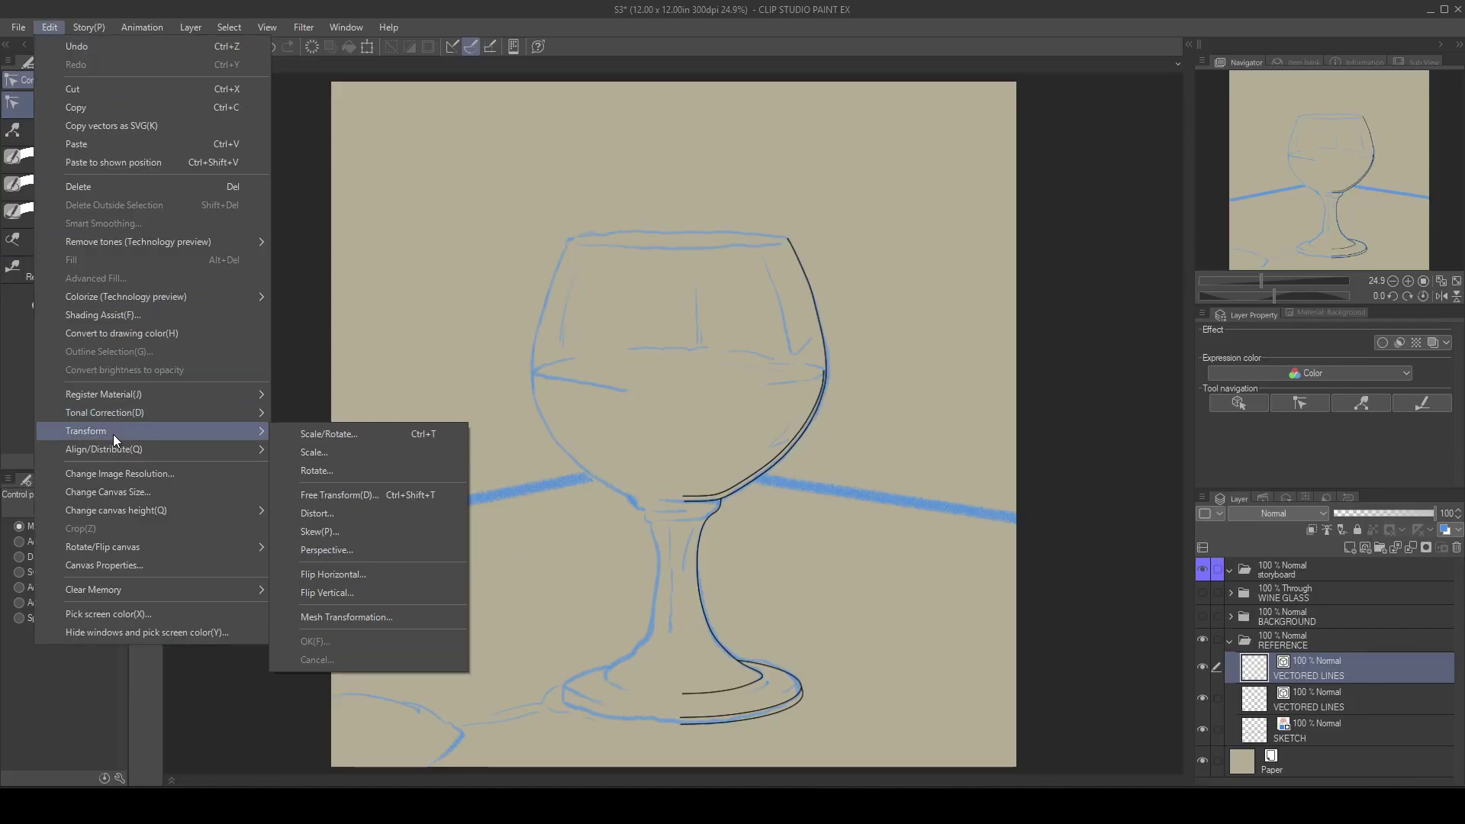
click(372, 579)
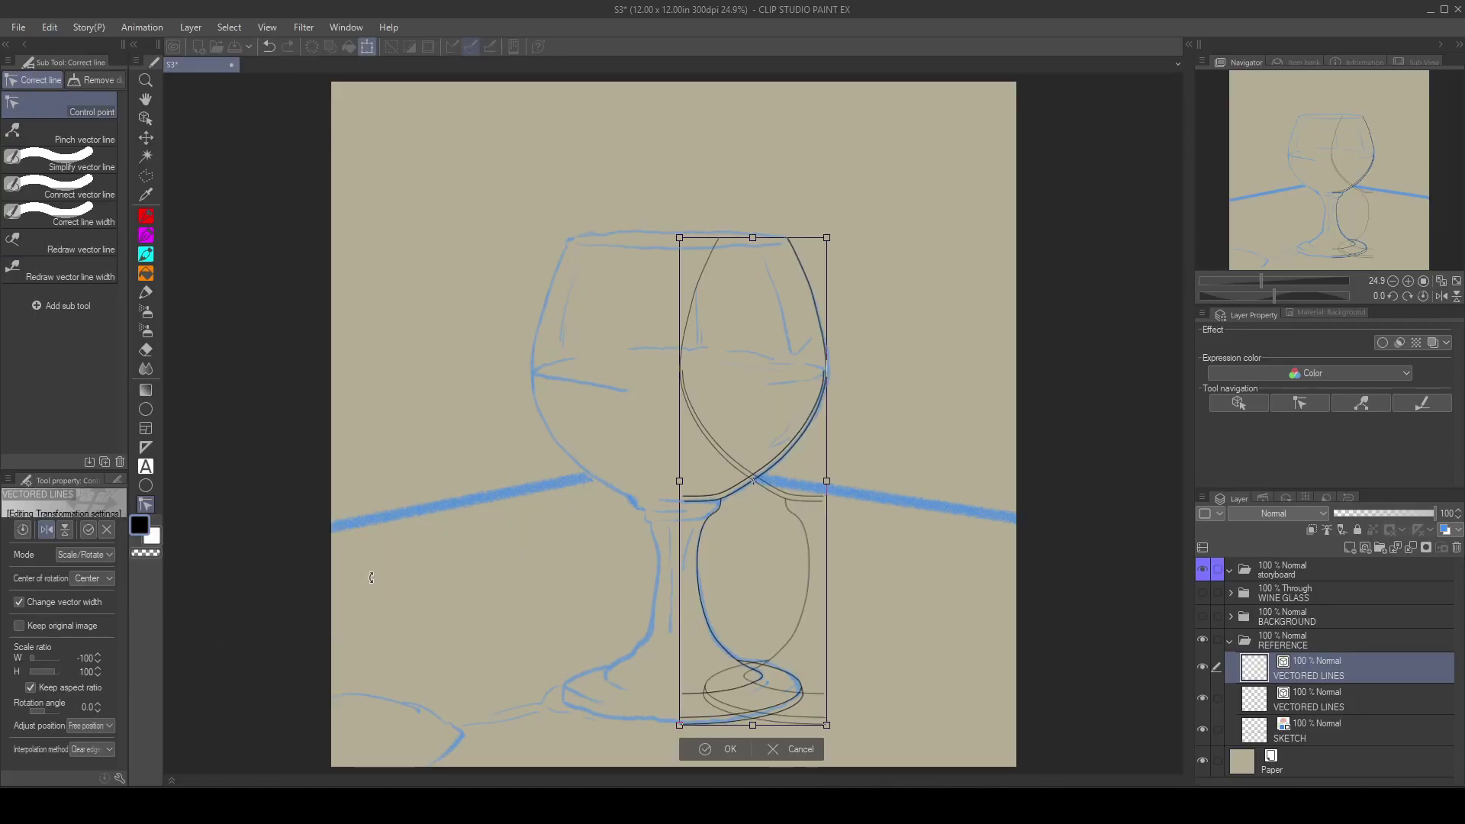
click(146, 119)
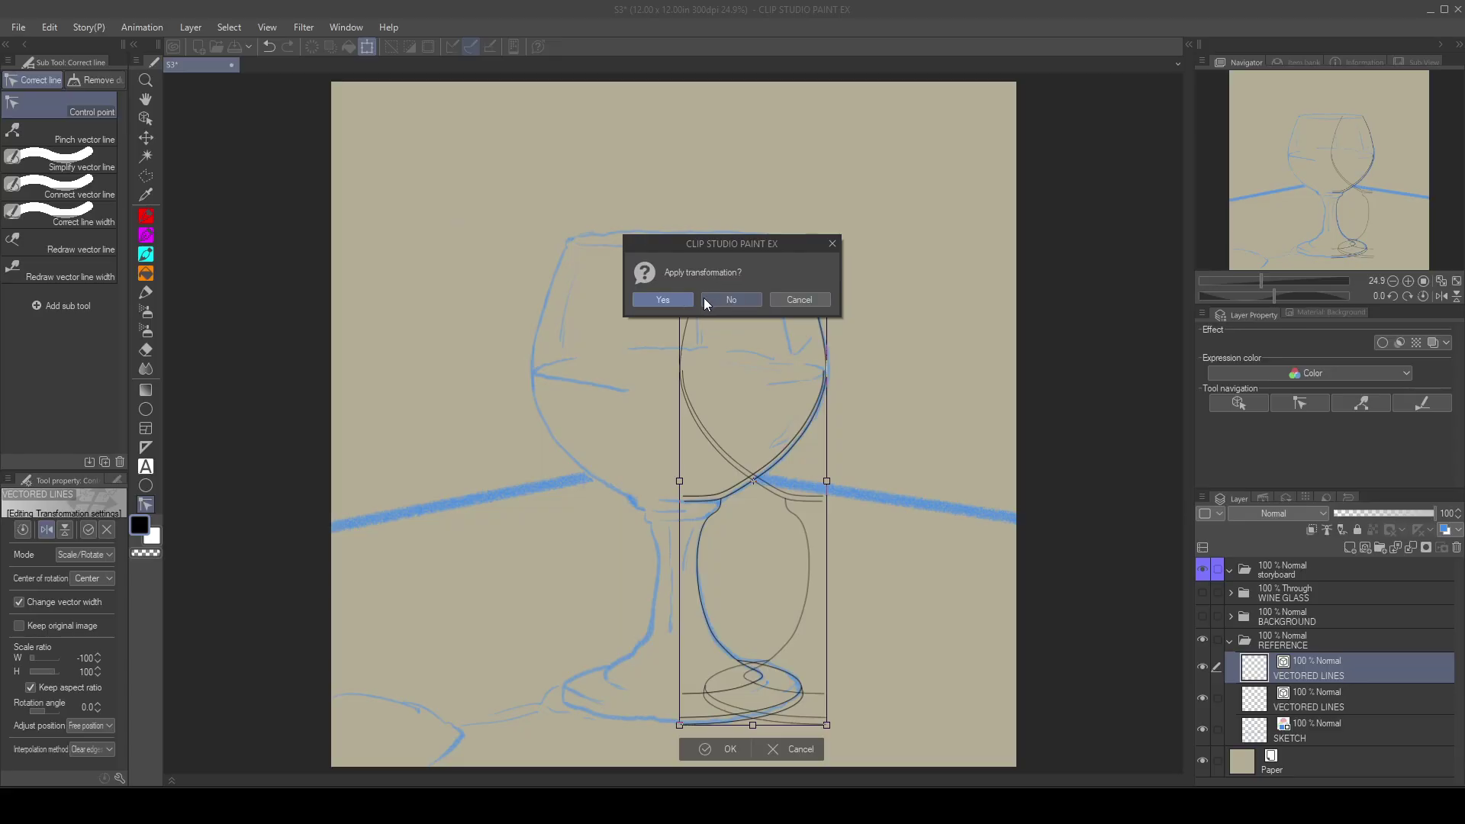
click(662, 300)
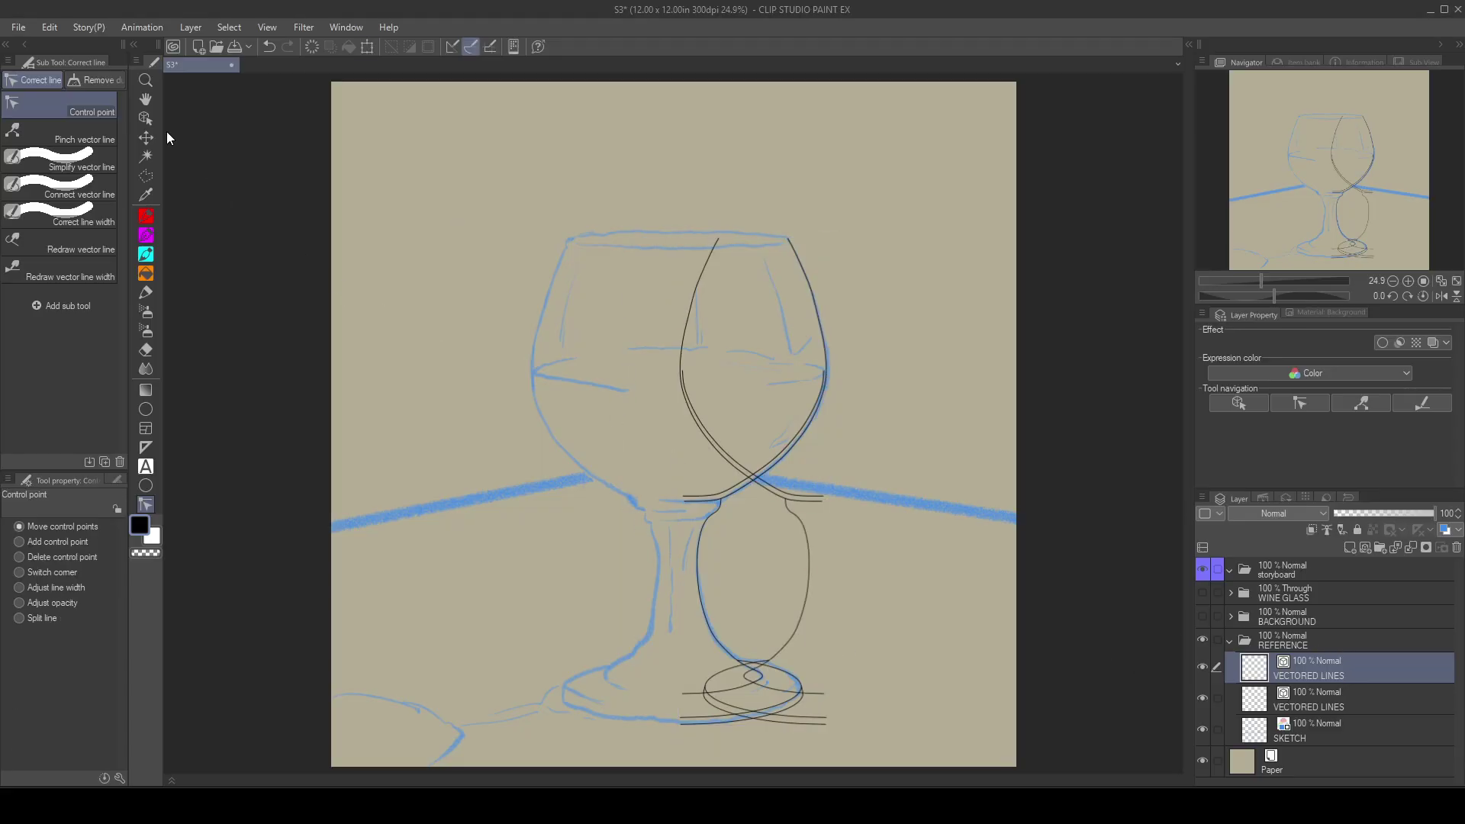
Step: Move the flipped layer left until its lines meet the right half at the glass's centre
key(k)
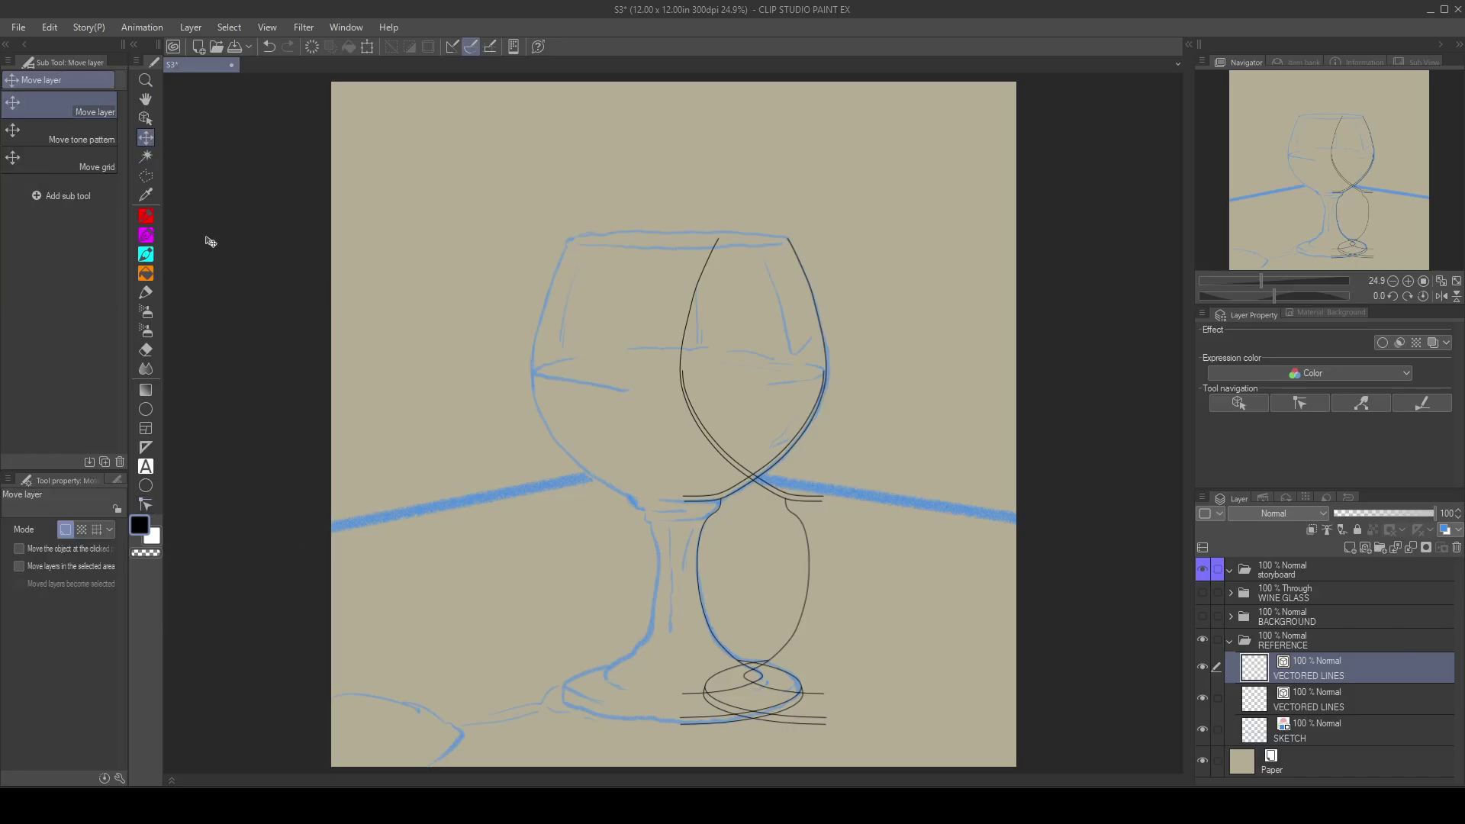
key(Left)
key(Left)
key(Left)
key(Left)
key(Left)
key(Left)
key(Left)
key(Left)
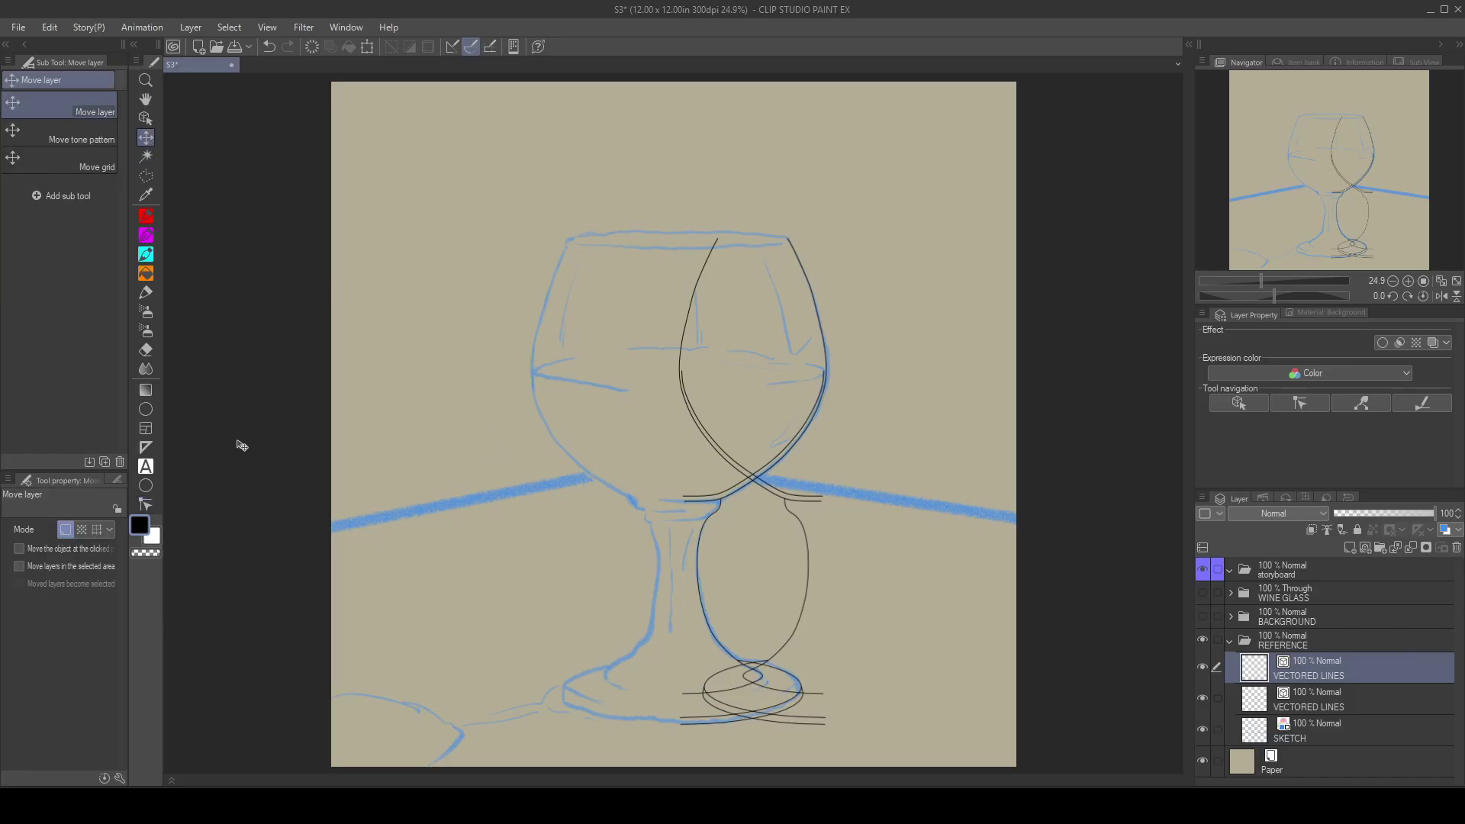
key(Left)
key(Left)
key(Left)
key(Left)
key(Left)
key(Left)
key(Left)
key(Left)
key(Left)
key(Left)
key(Left)
key(Left)
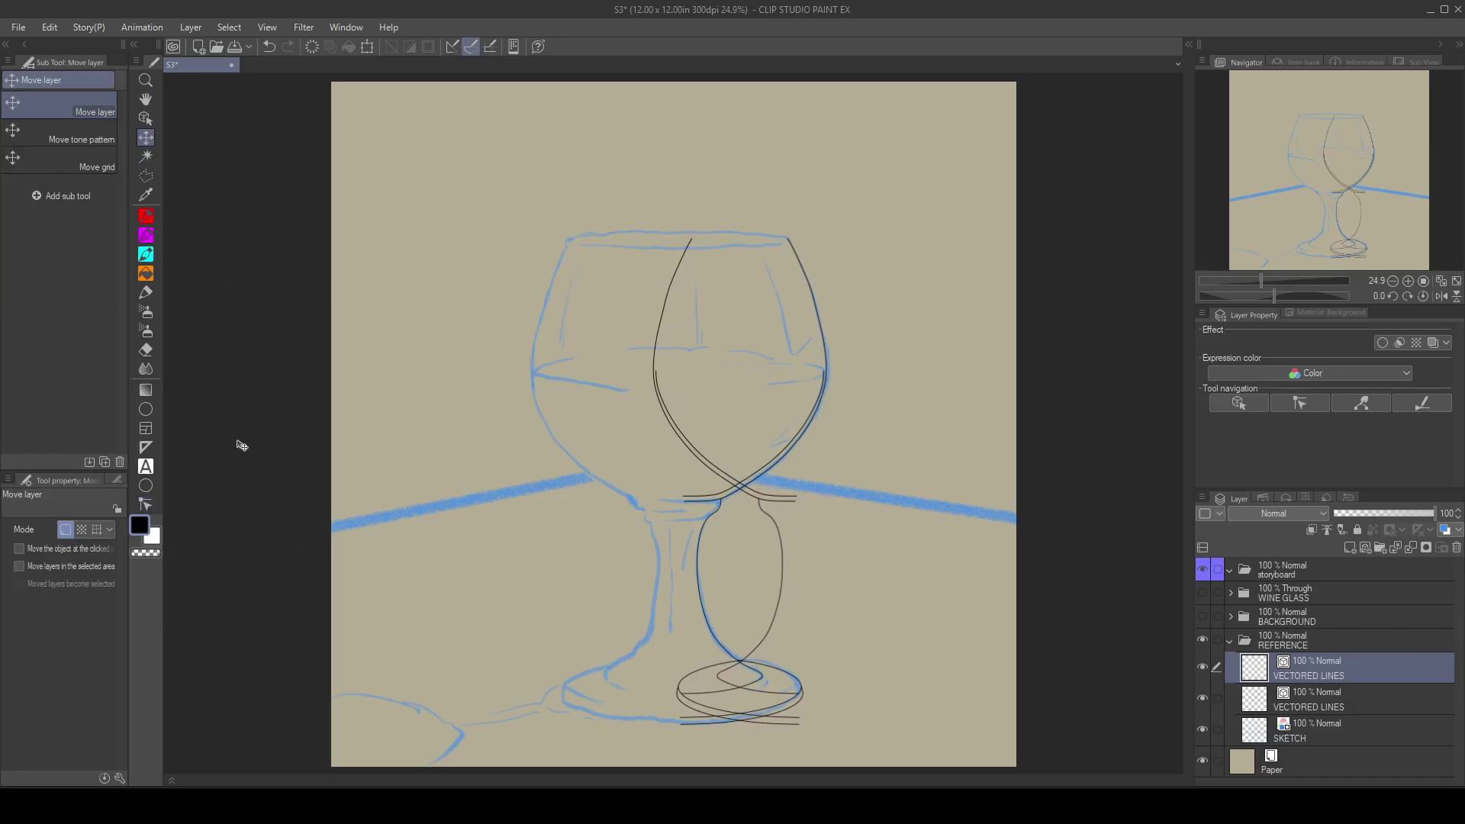
key(Left)
key(Left)
key(Left)
key(Left)
key(Left)
key(Left)
key(Left)
key(Left)
key(Left)
key(Left)
key(Left)
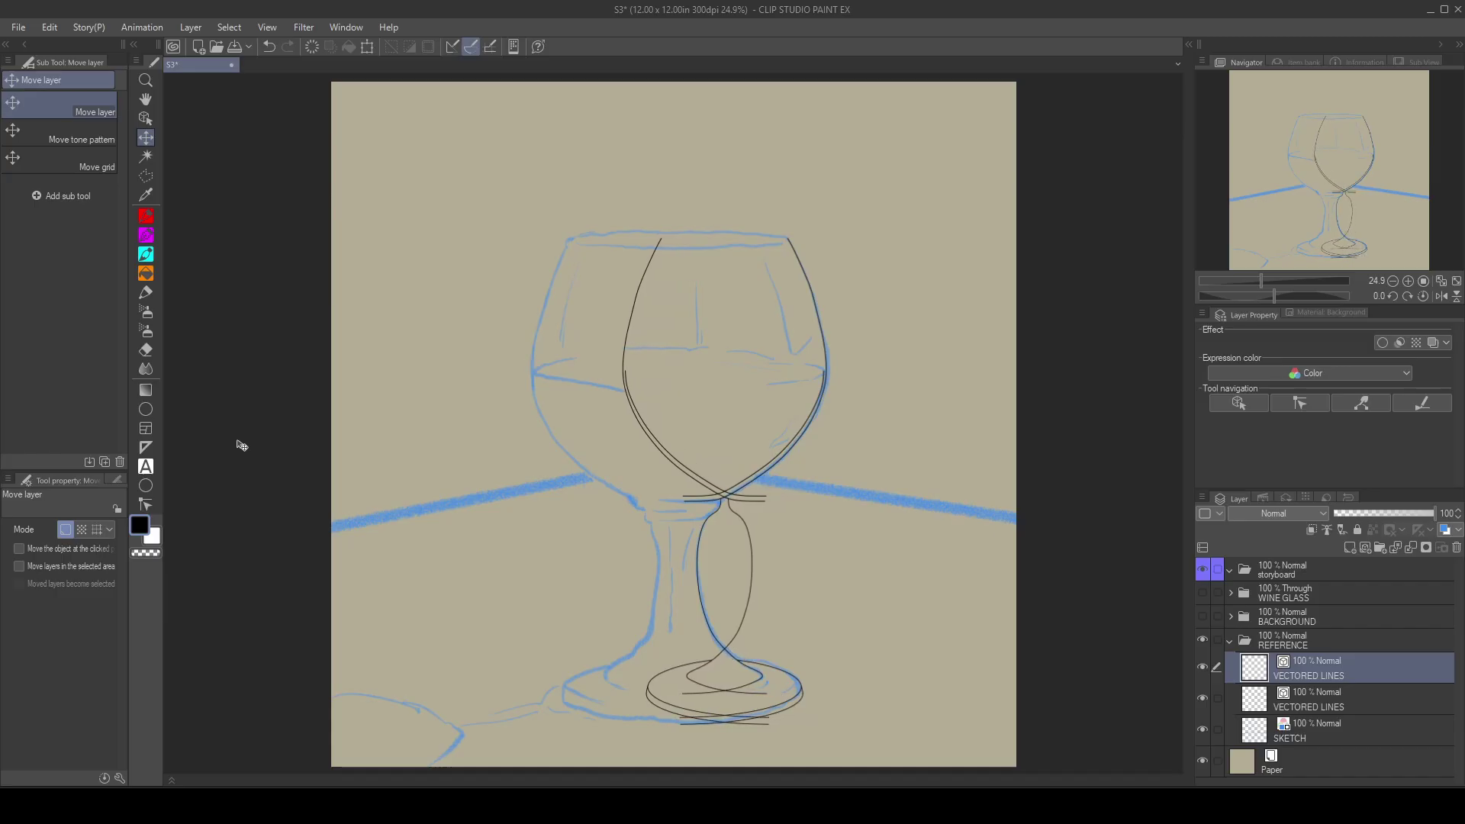
key(Left)
key(Left)
key(Left)
key(Left)
key(Left)
key(Left)
key(Left)
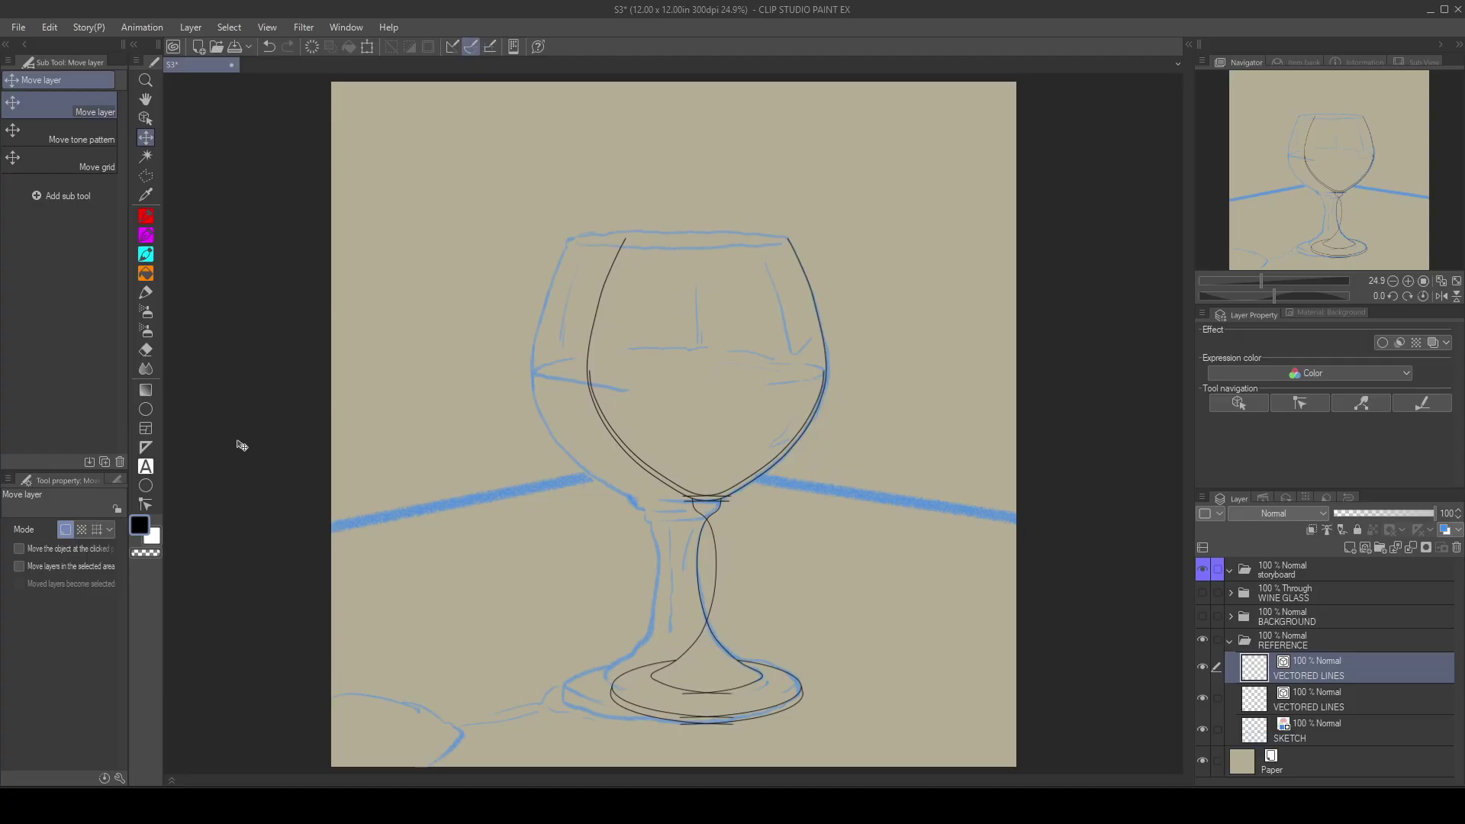
key(Left)
key(Left)
key(Left)
key(Left)
key(Left)
key(Left)
key(Left)
key(Left)
key(Left)
key(Left)
key(Left)
key(Left)
key(Left)
key(Left)
key(Left)
key(Left)
key(Left)
key(Left)
key(Left)
key(Left)
key(Right)
key(Right)
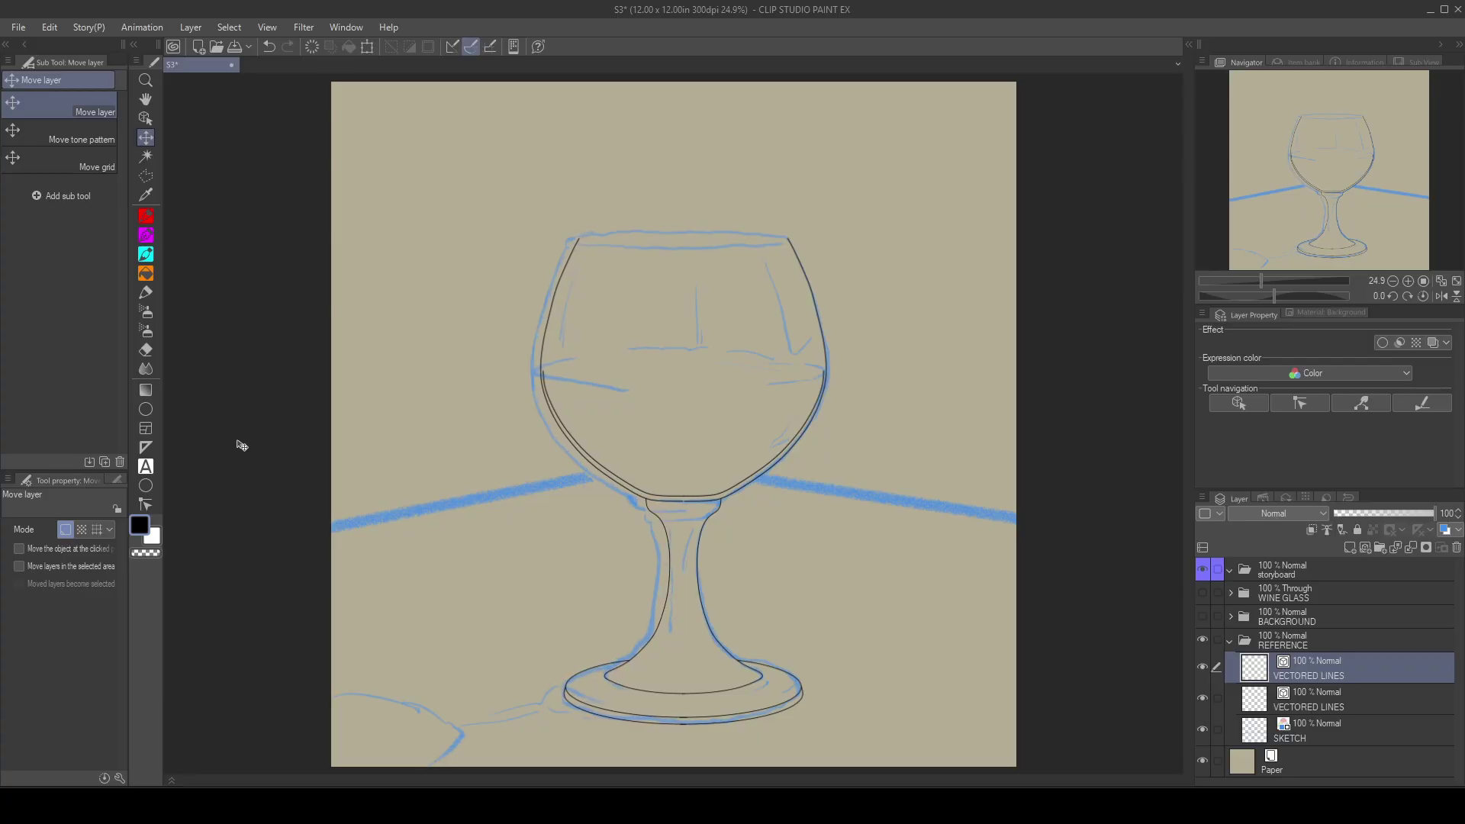
Step: Fine-tune the flipped layer's horizontal position so both bowl lines join cleanly above the stem
scroll(754, 606, up, 5)
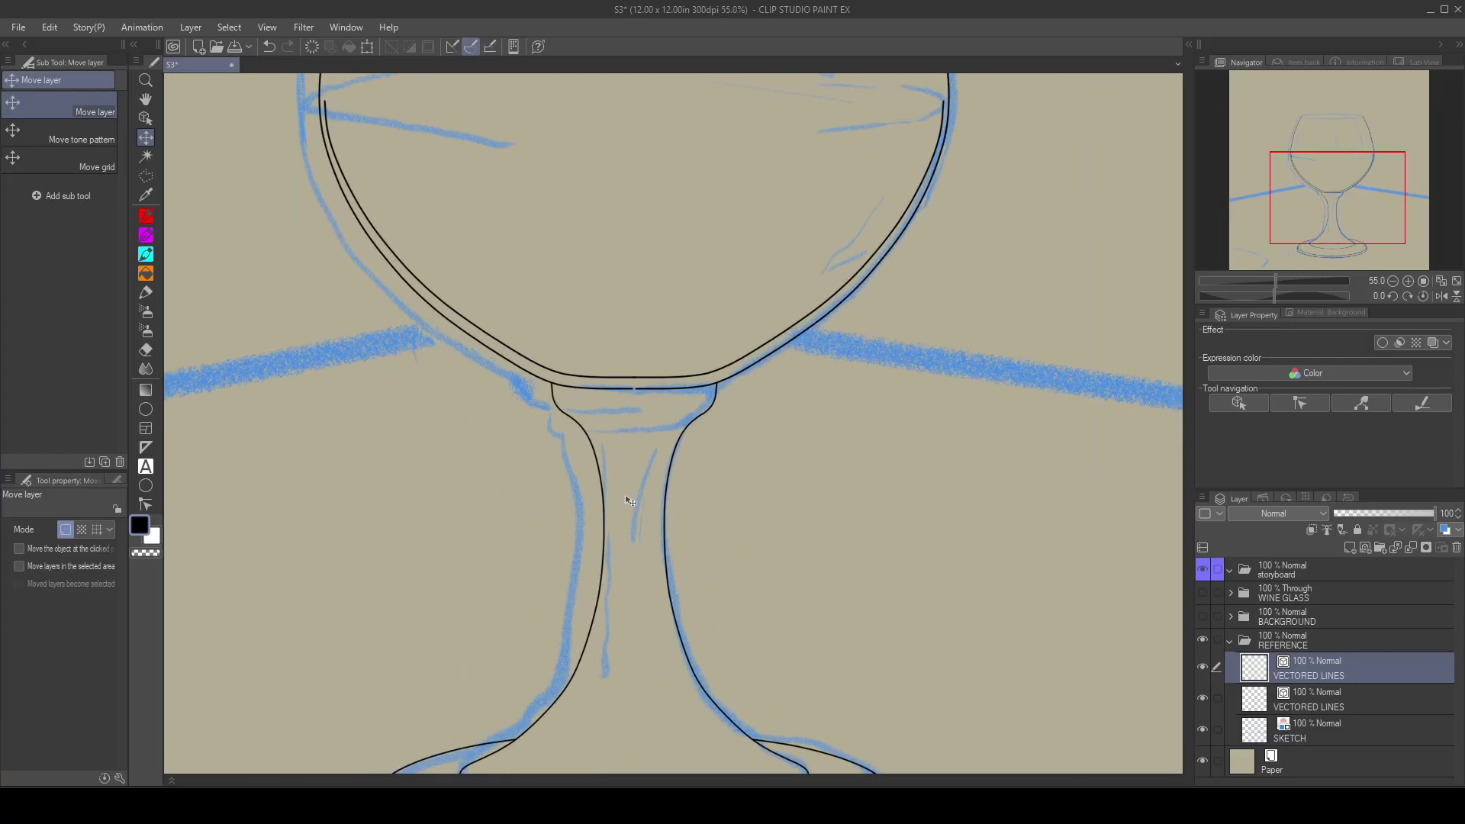
key(Left)
key(Left)
key(Left)
key(Left)
key(Left)
key(Left)
key(Left)
key(Left)
key(Right)
key(Right)
key(Right)
key(Right)
key(Right)
key(Right)
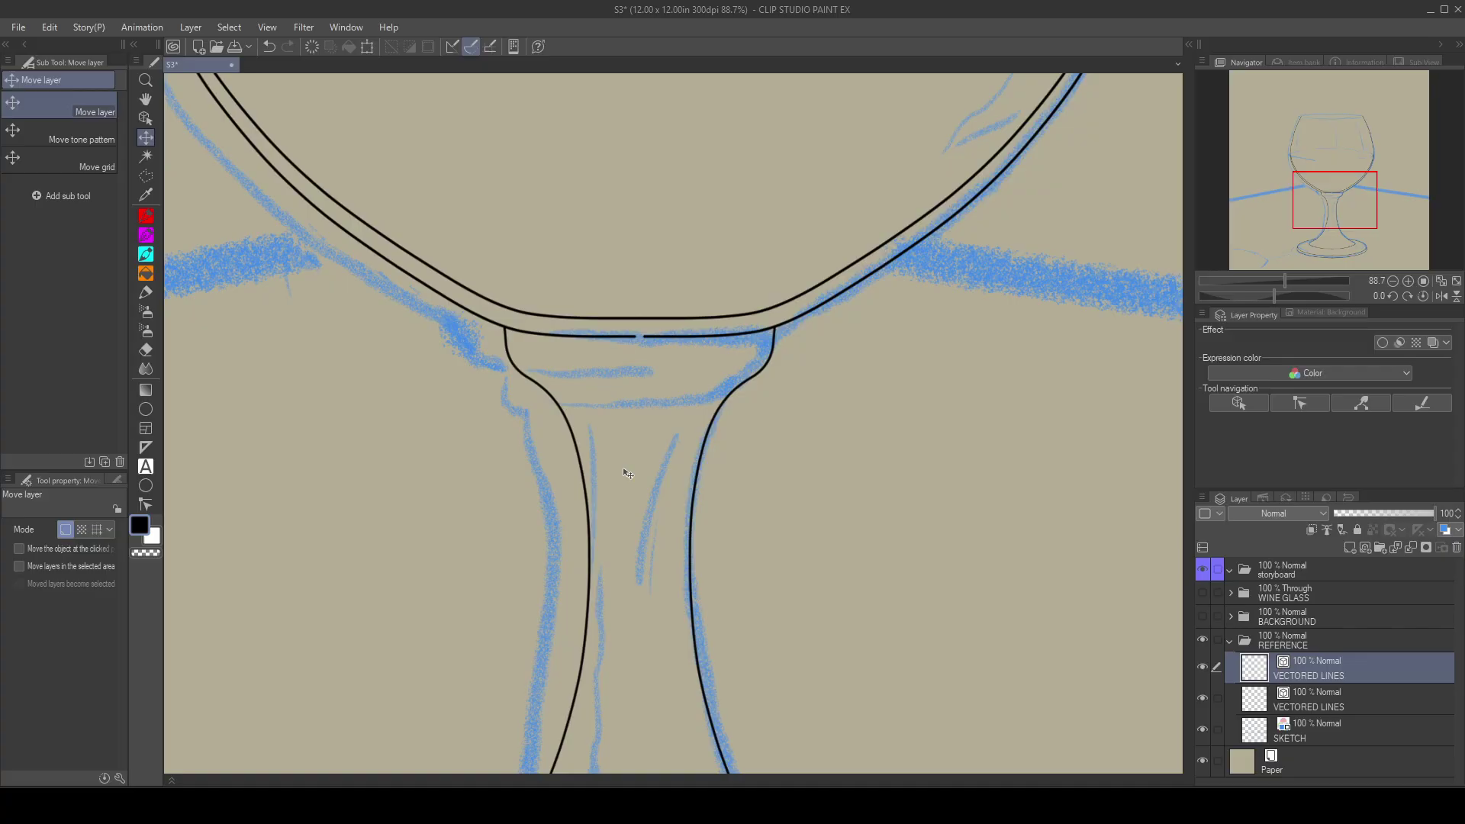
Step: Close the gap in the outer bowl line above the stem by moving the left half's end point onto the right half's
scroll(542, 252, up, 4)
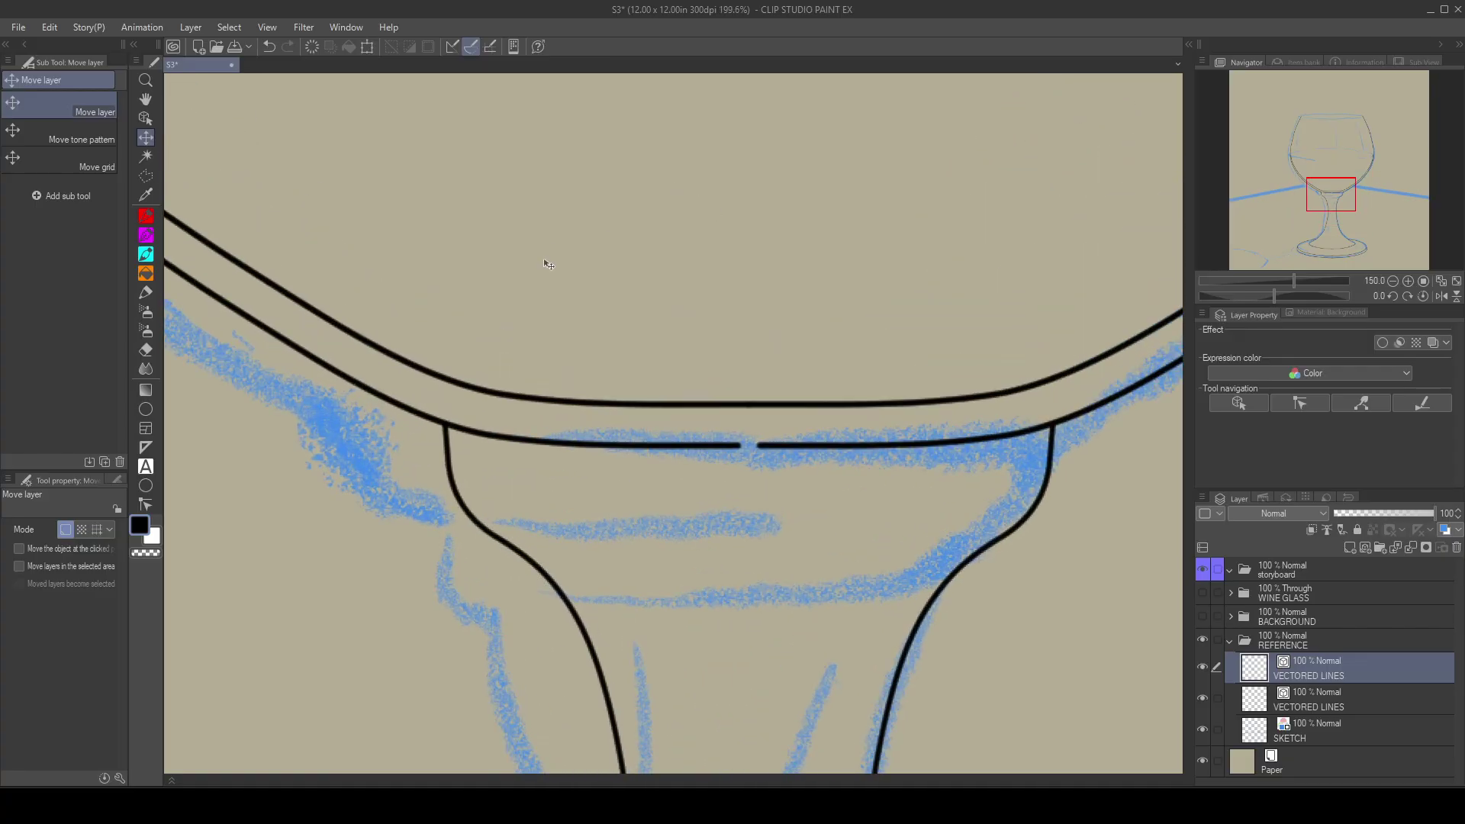
click(146, 504)
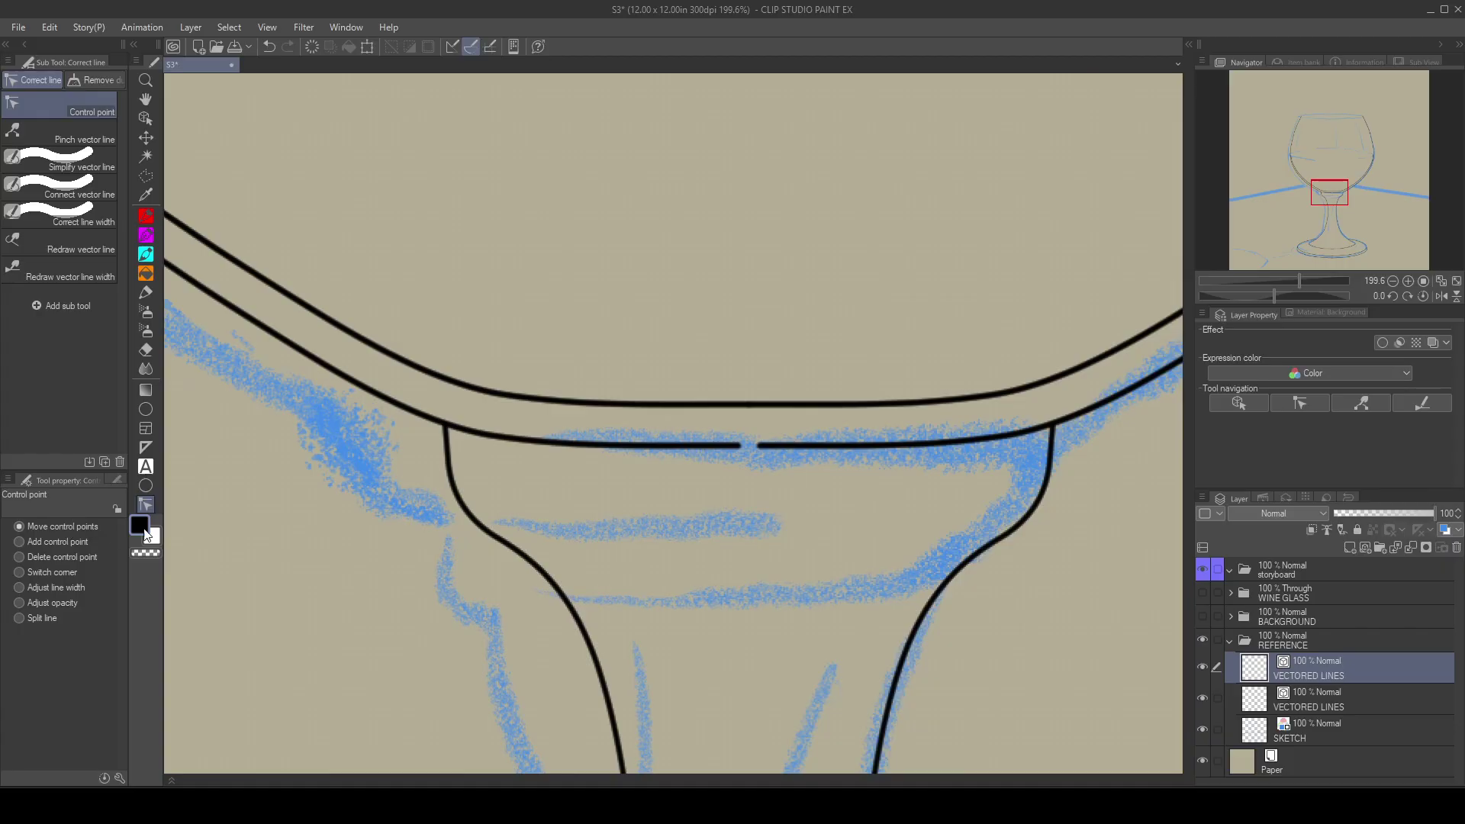
drag(737, 447, 761, 450)
Step: Hide the SKETCH layer and check the centre joins of the vector lines down through the glass's base
click(1202, 728)
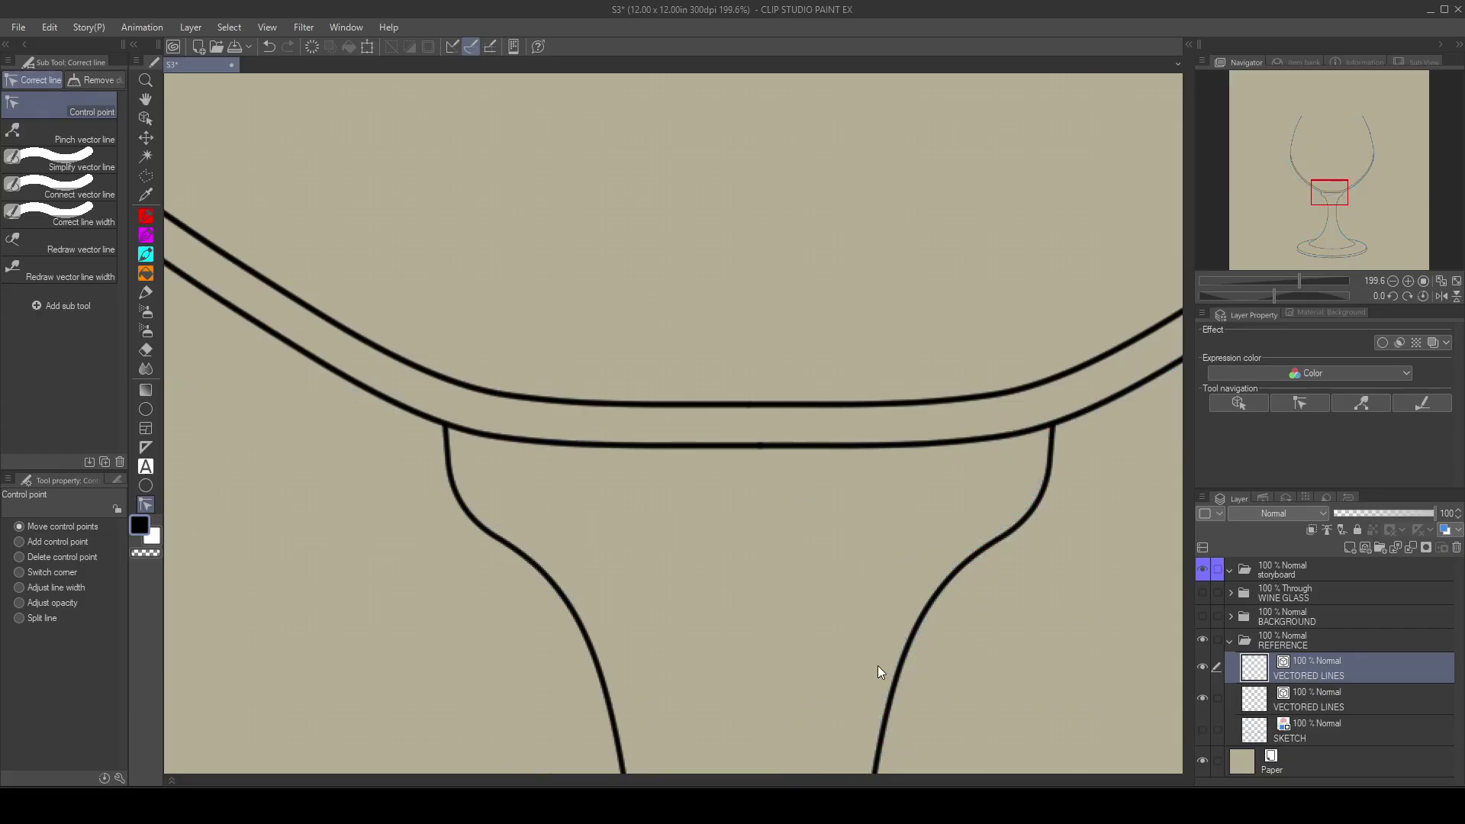
scroll(774, 673, down, 10)
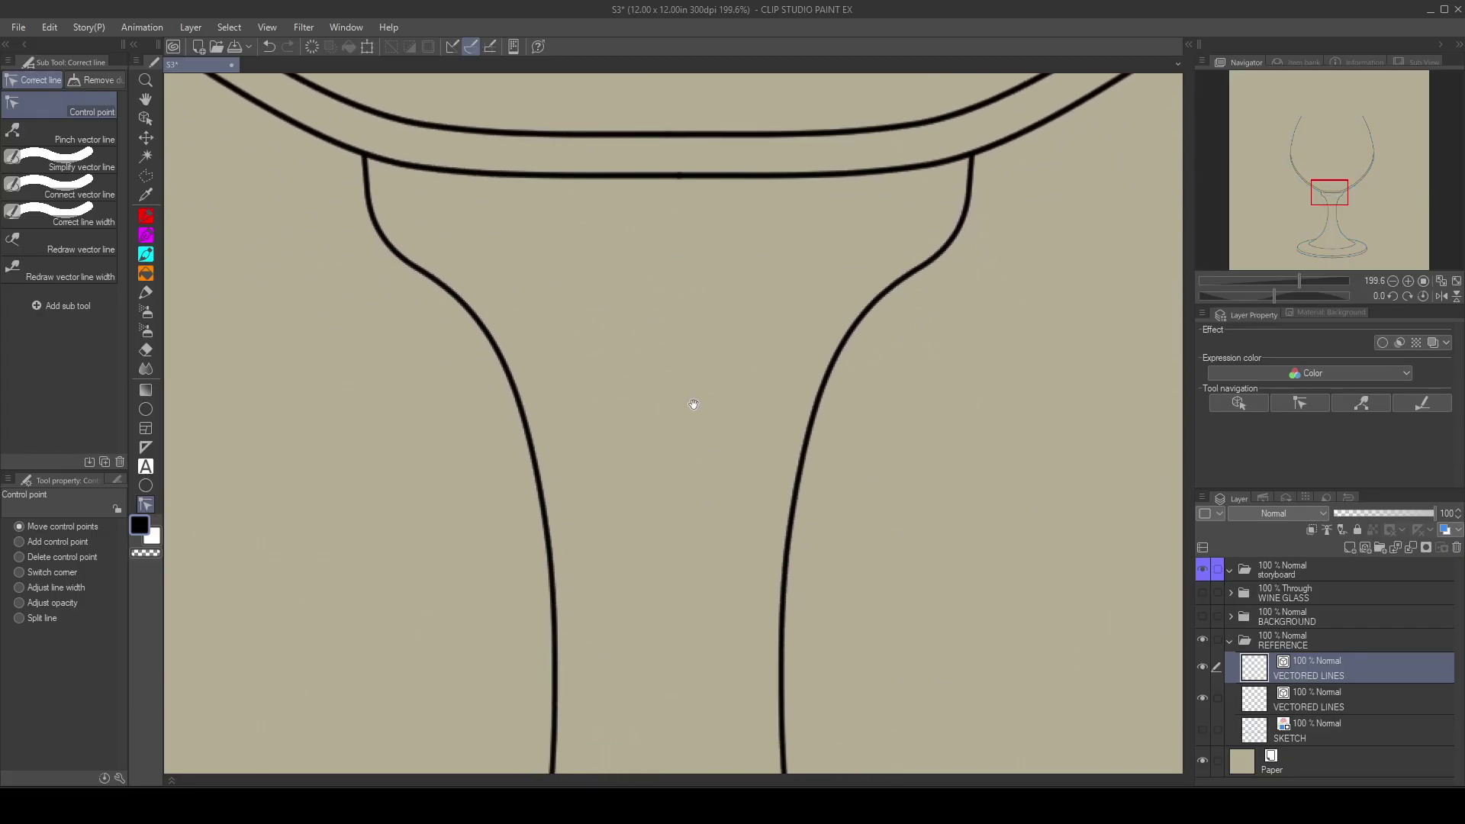
drag(647, 312, 706, 196)
drag(638, 579, 654, 529)
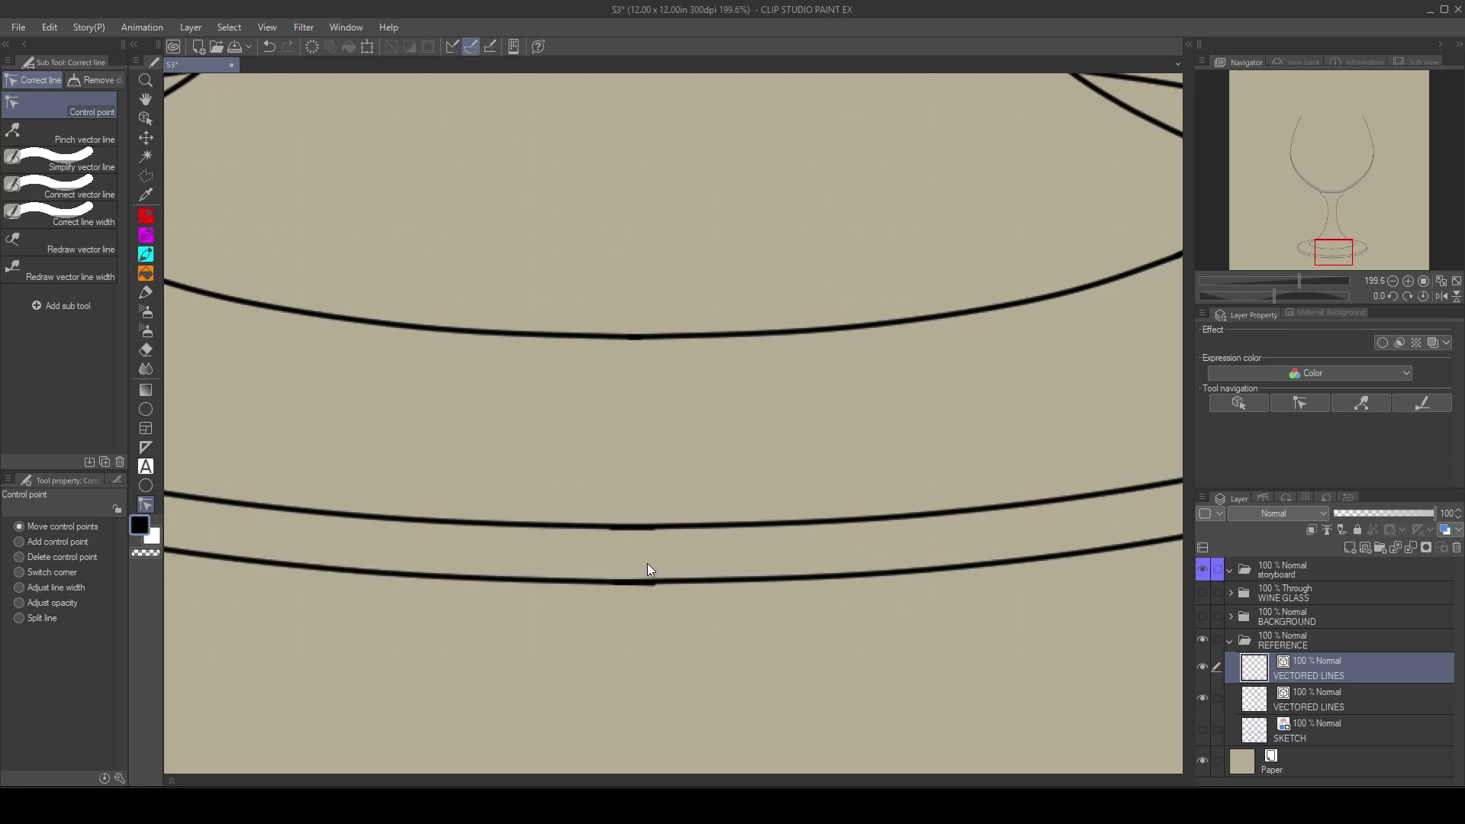
scroll(686, 506, down, 8)
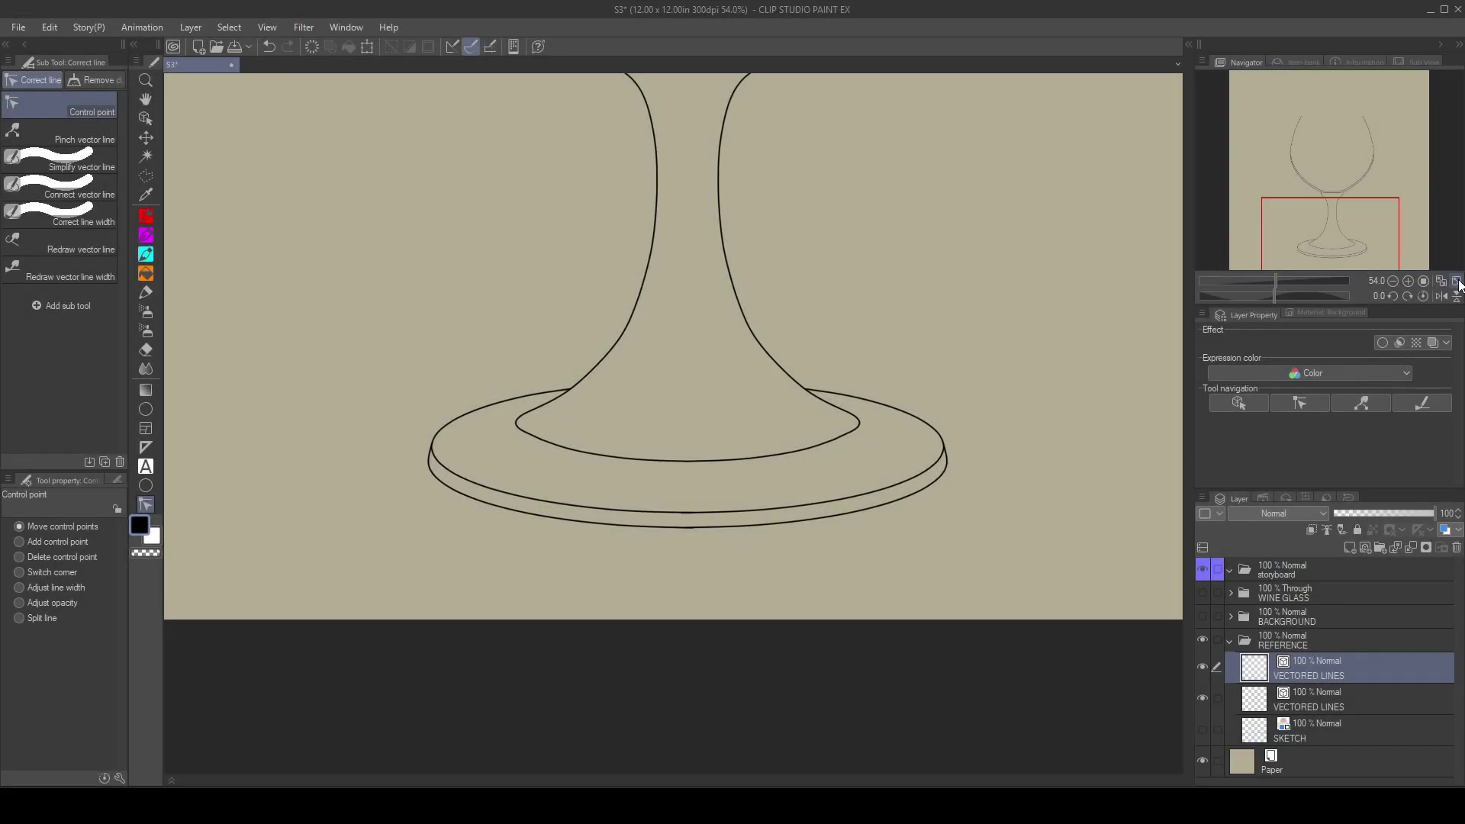
key(ctrl+0)
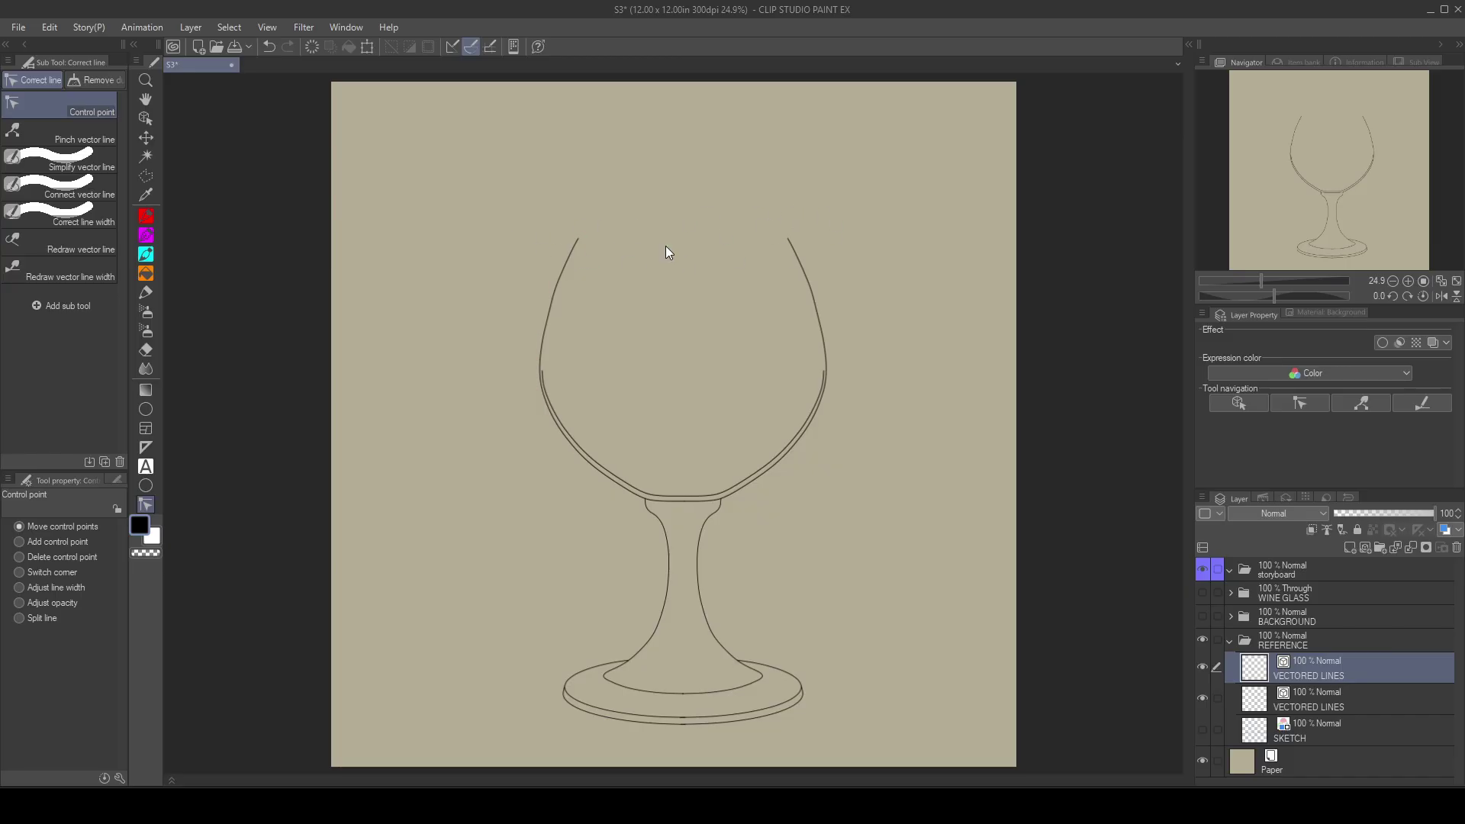
Step: Merge the flipped VECTORED LINES layer into the VECTORED LINES layer below and check the merged layer's contents
click(146, 486)
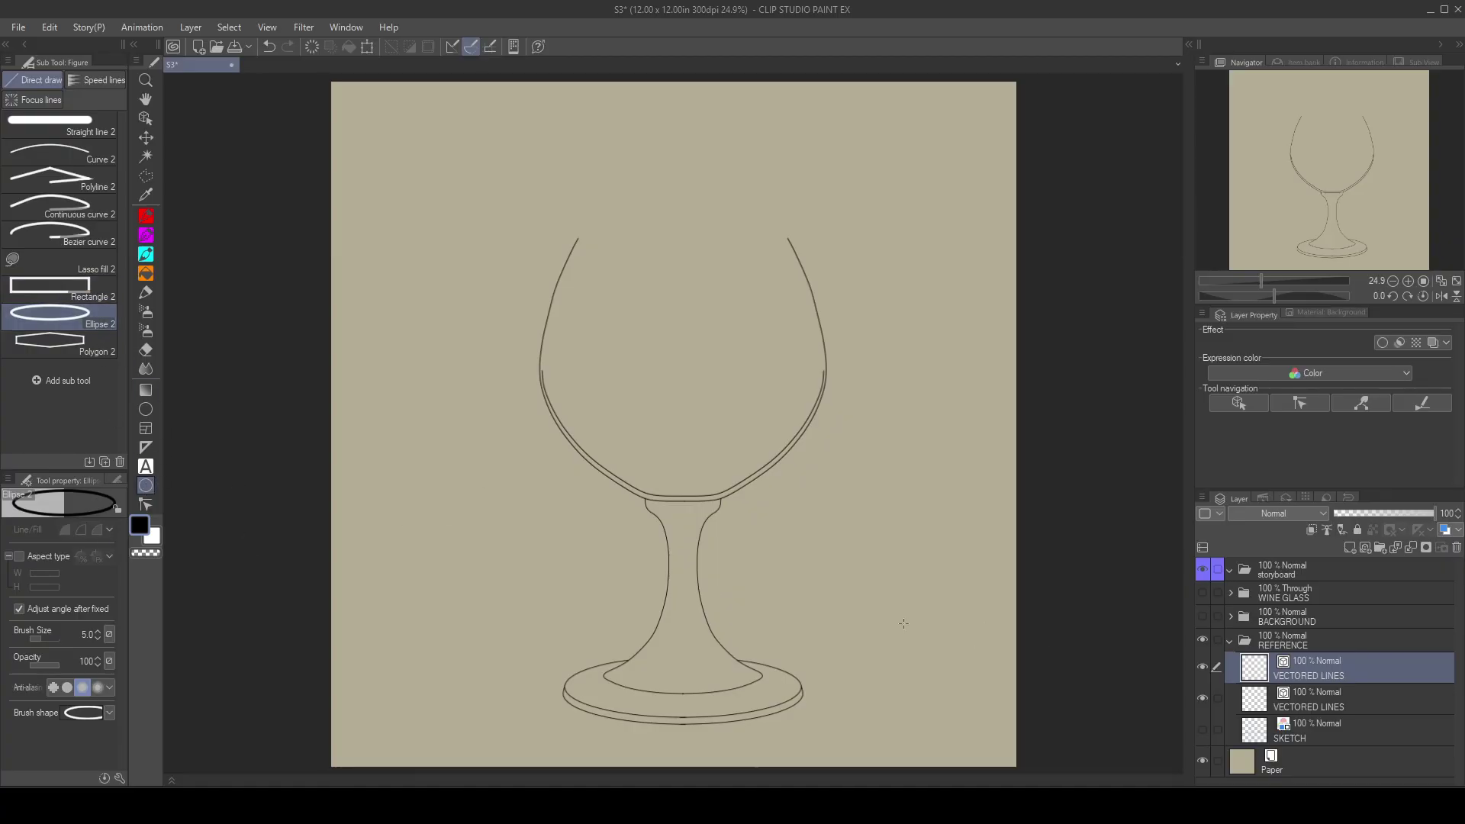
right_click(1312, 666)
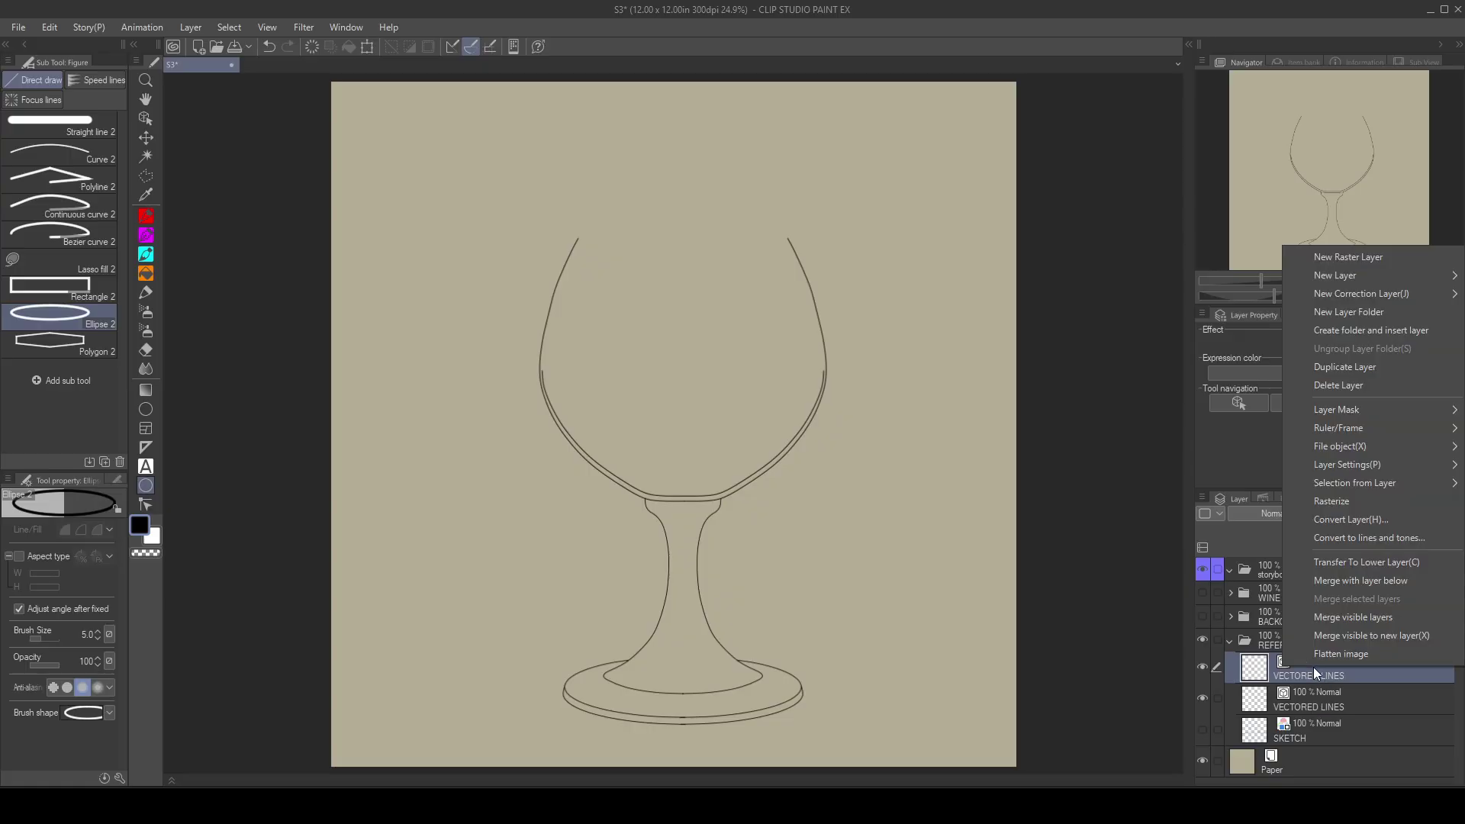
click(1342, 583)
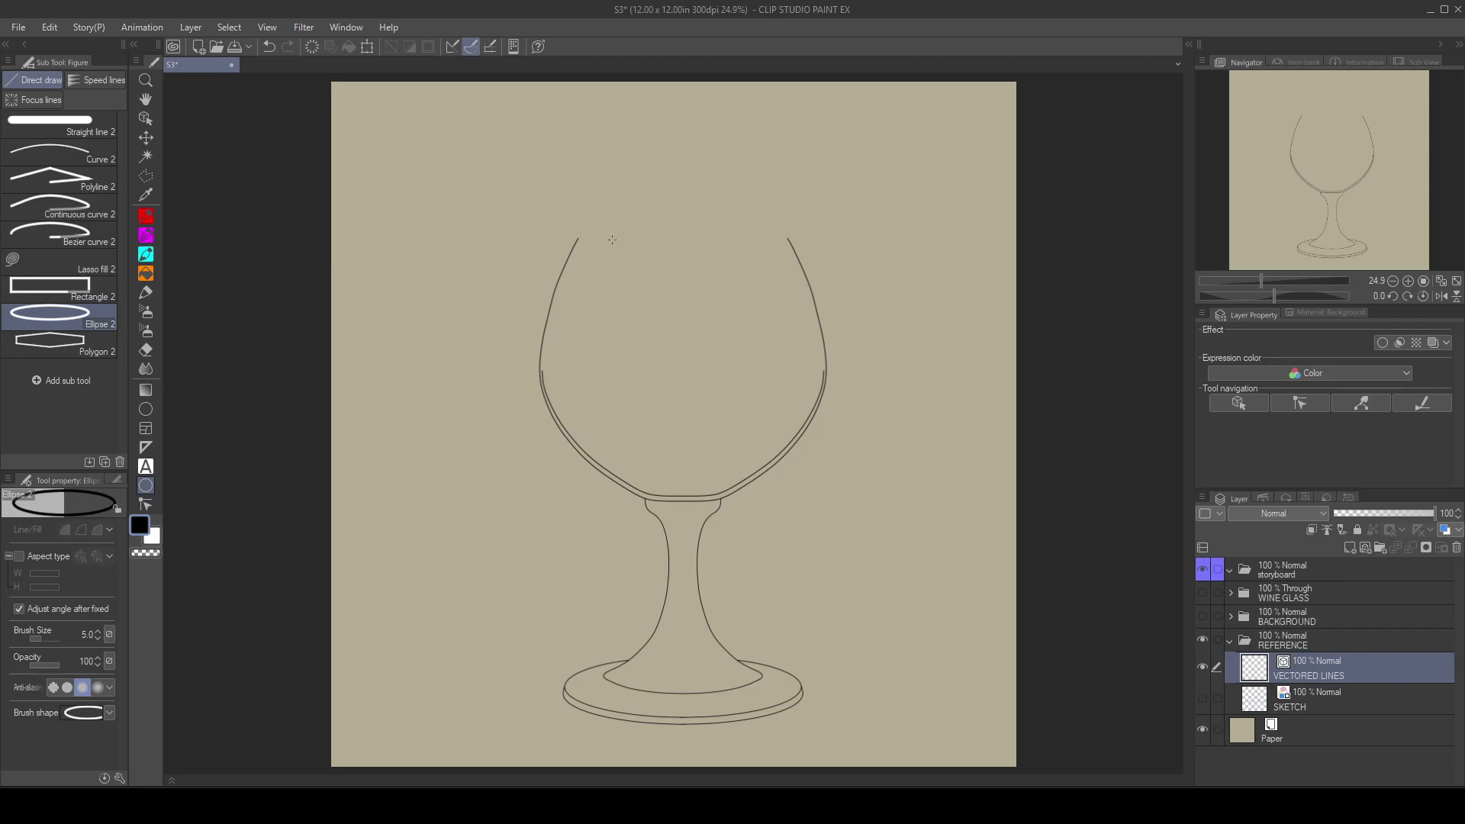
click(1202, 666)
click(1202, 666)
Step: Show the SKETCH layer again and draw a flat ellipse near the sketched rim for the glass's opening
scroll(618, 312, up, 3)
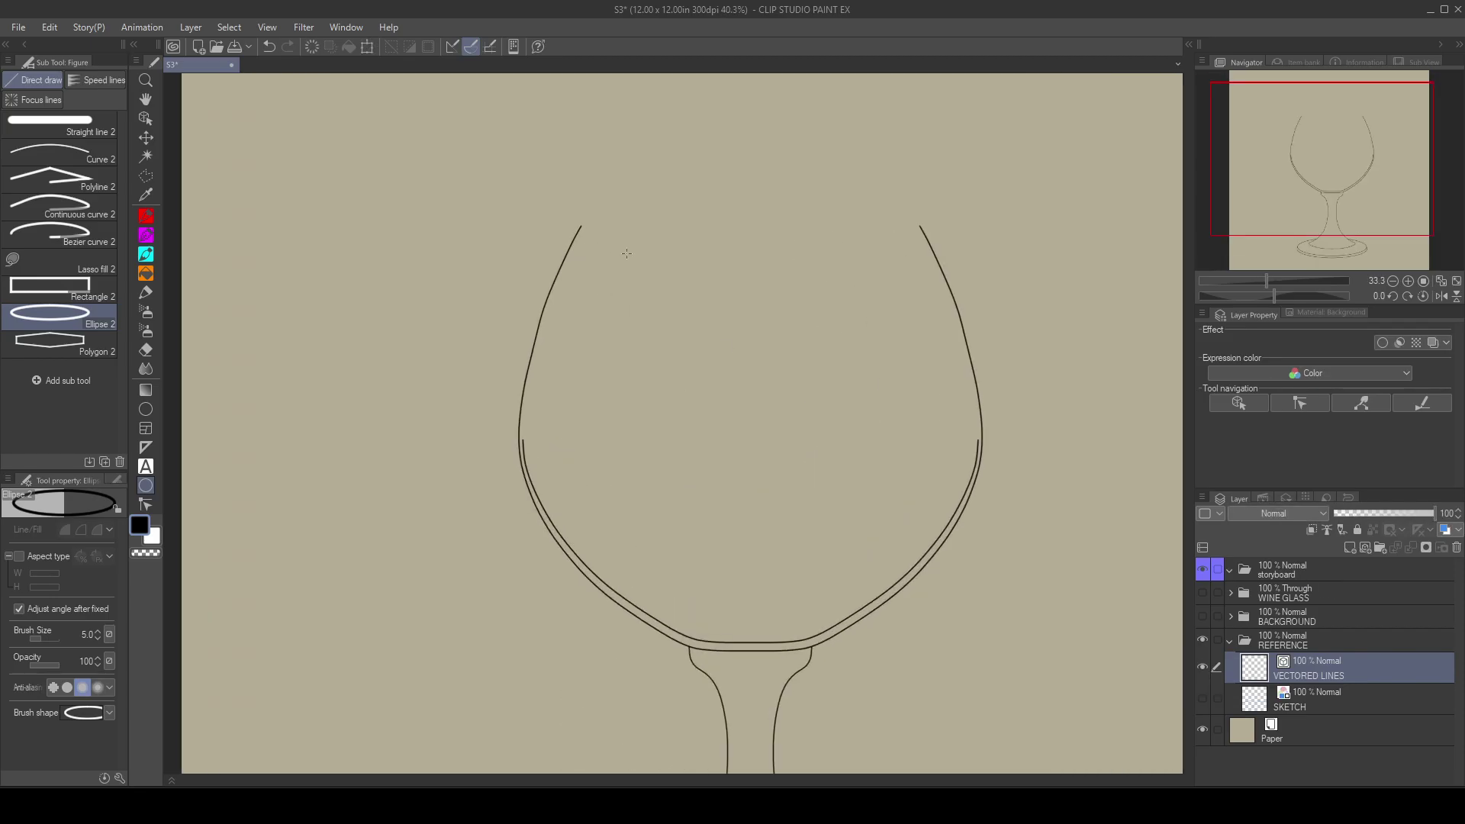
click(1203, 698)
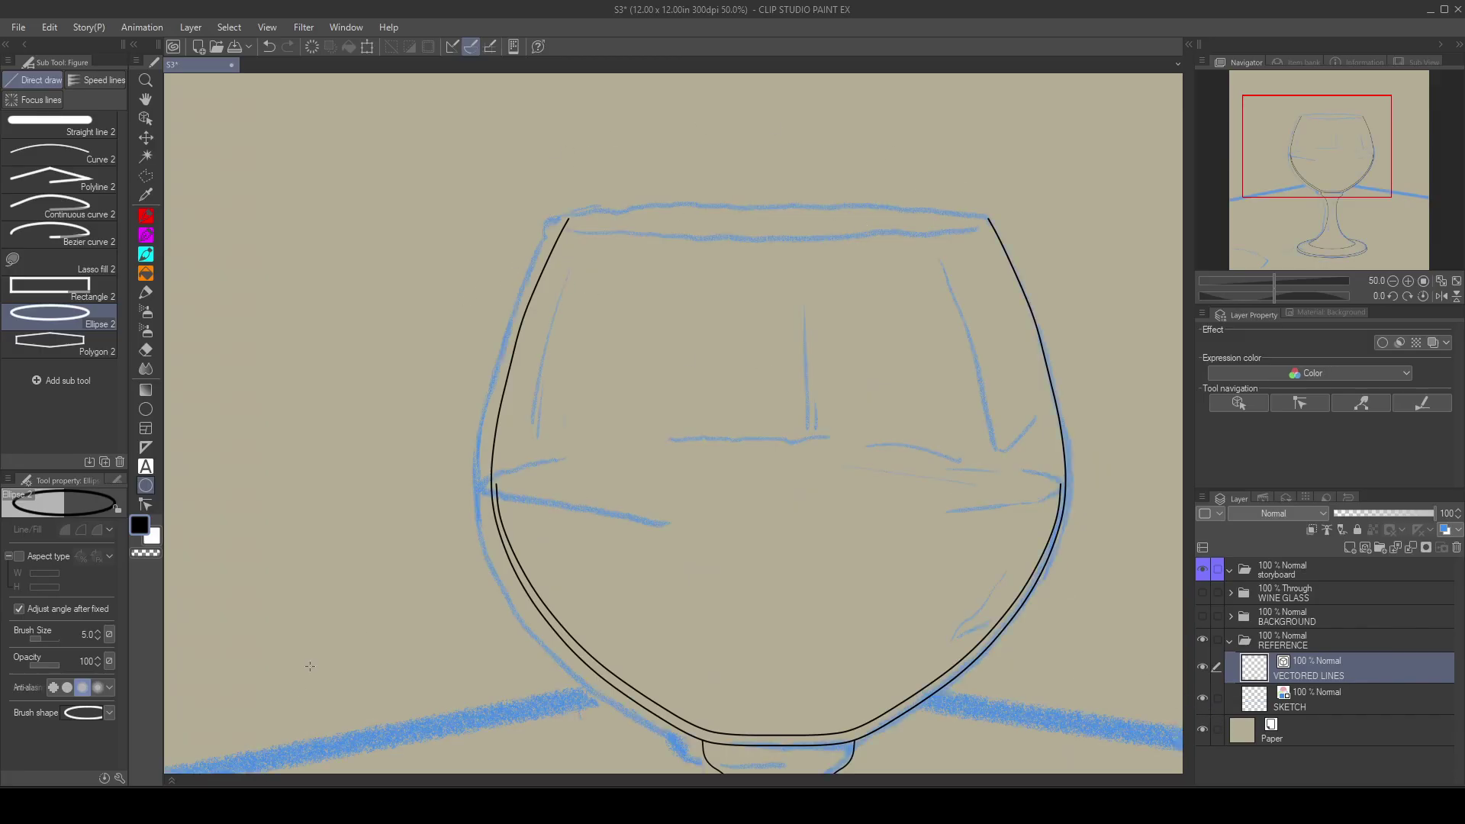
drag(419, 621, 199, 670)
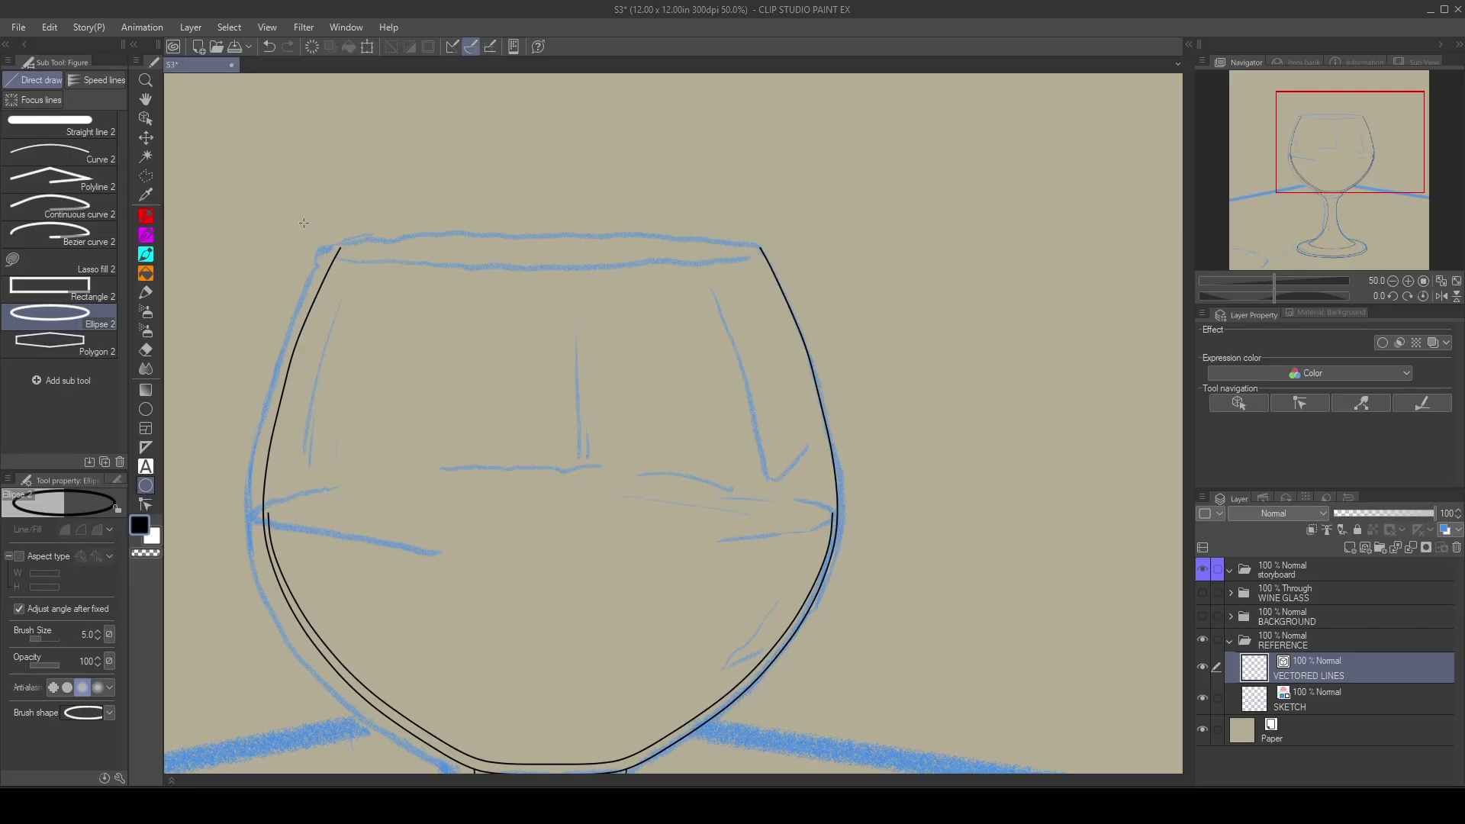
drag(318, 223, 733, 261)
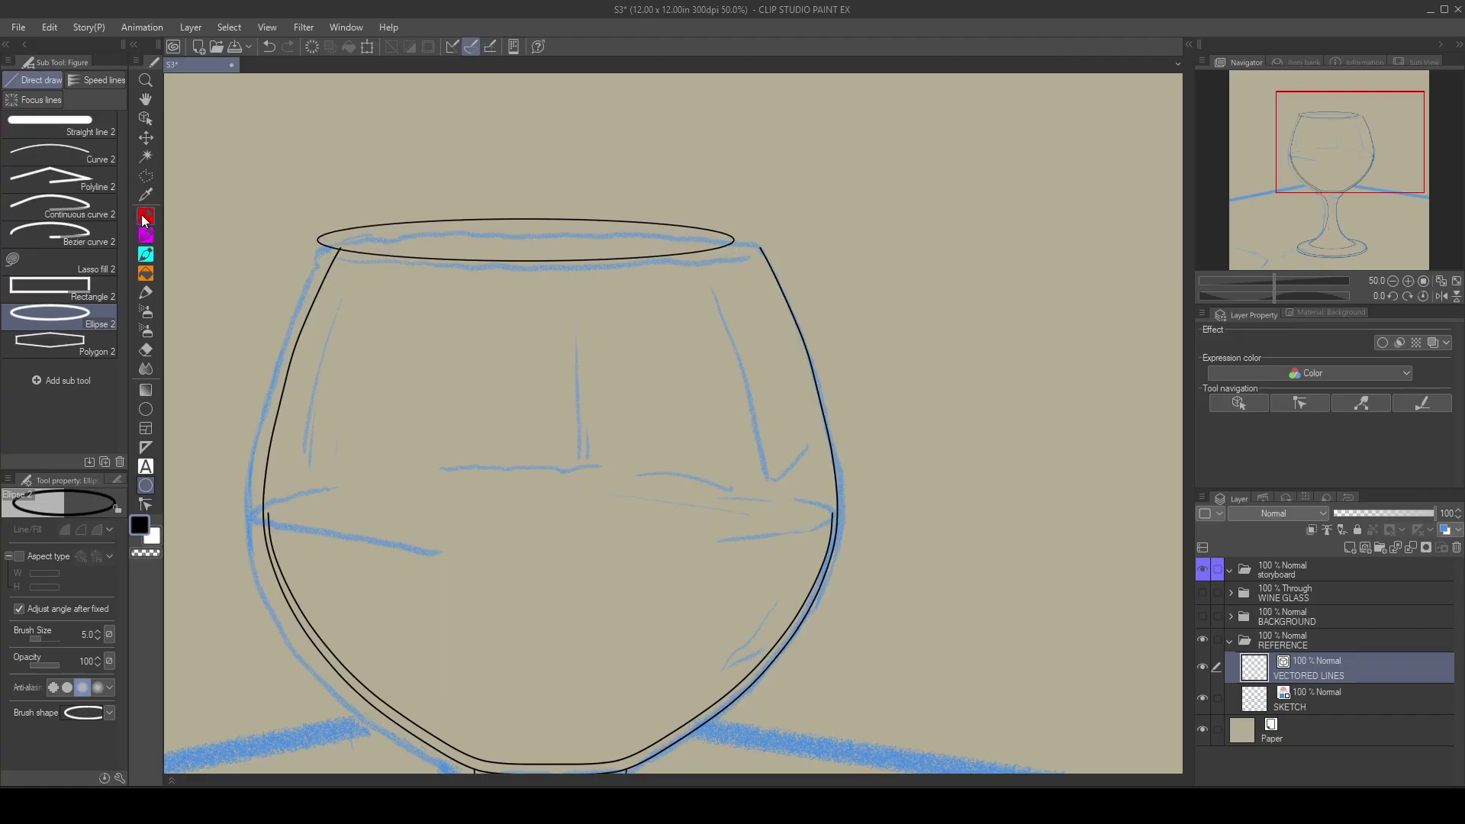
Step: Move the rim ellipse so it sits between the upper ends of the two bowl lines
click(146, 118)
click(546, 263)
drag(618, 281, 642, 291)
click(603, 314)
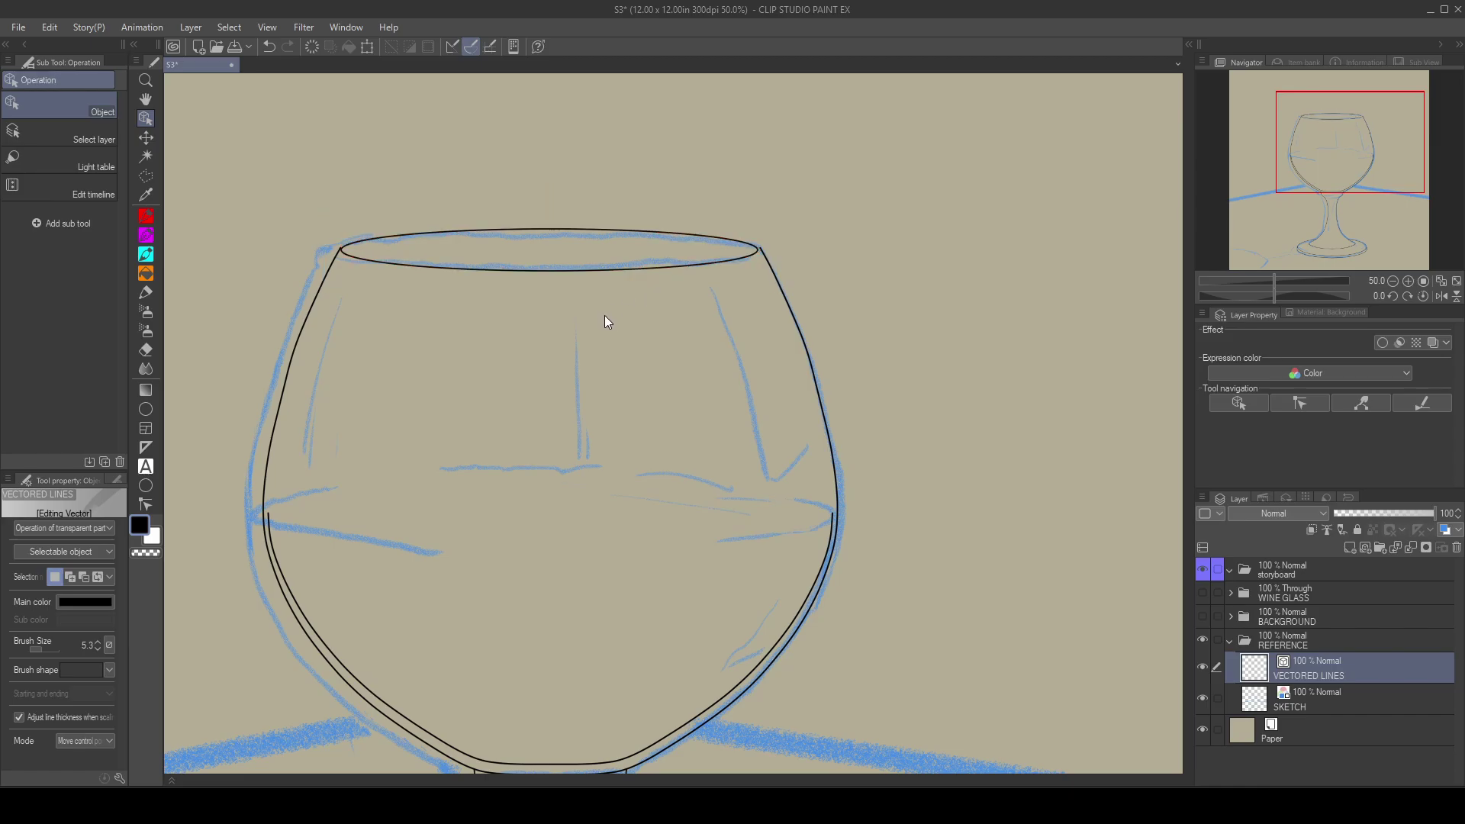
Step: Nudge the rim ellipse slightly up and right until its right end meets the right bowl line's upper end
scroll(606, 314, up, 3)
scroll(621, 294, up, 1)
drag(602, 295, 523, 483)
scroll(630, 395, up, 2)
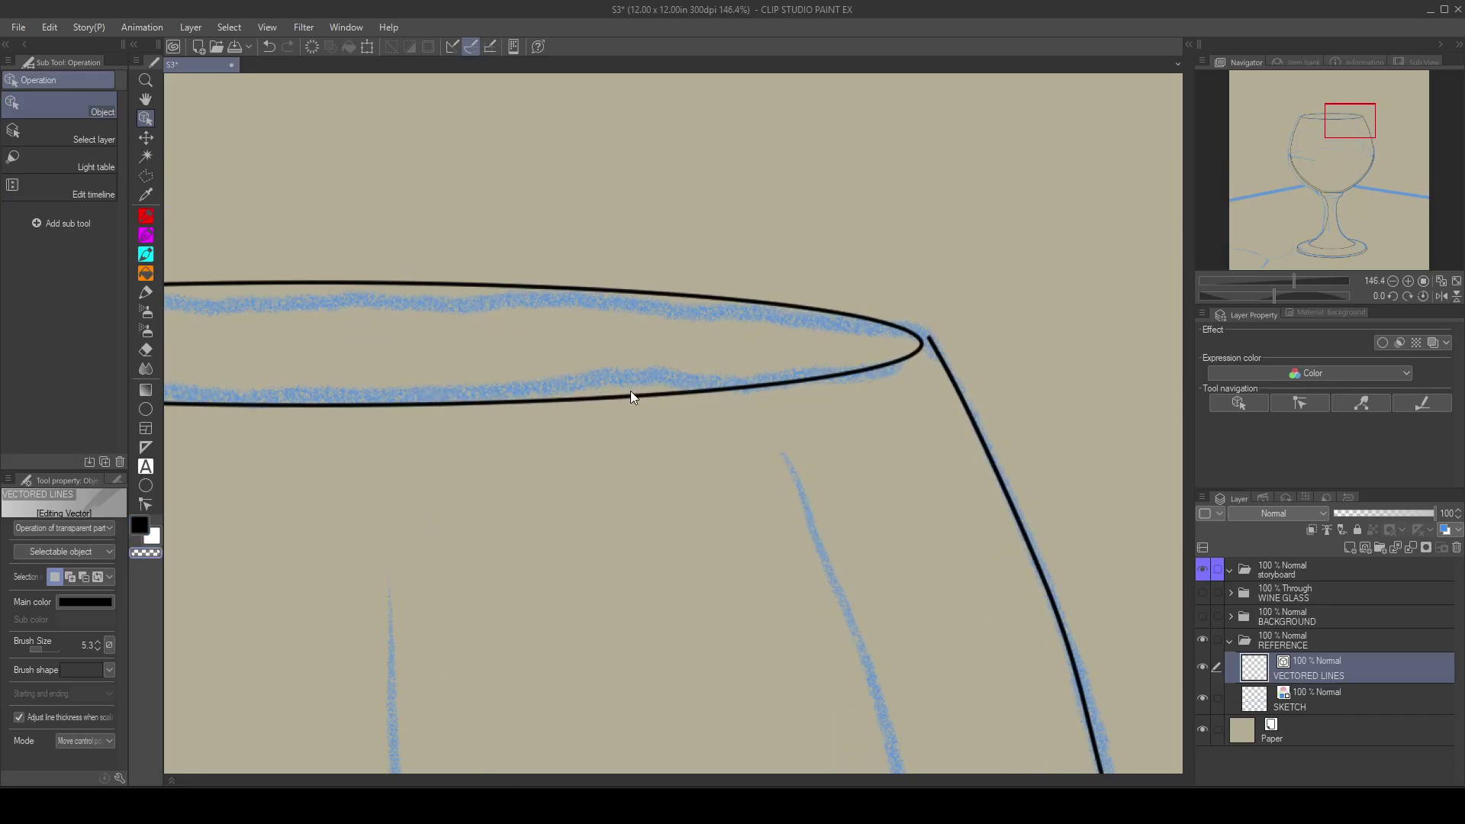
drag(405, 547, 361, 579)
click(615, 419)
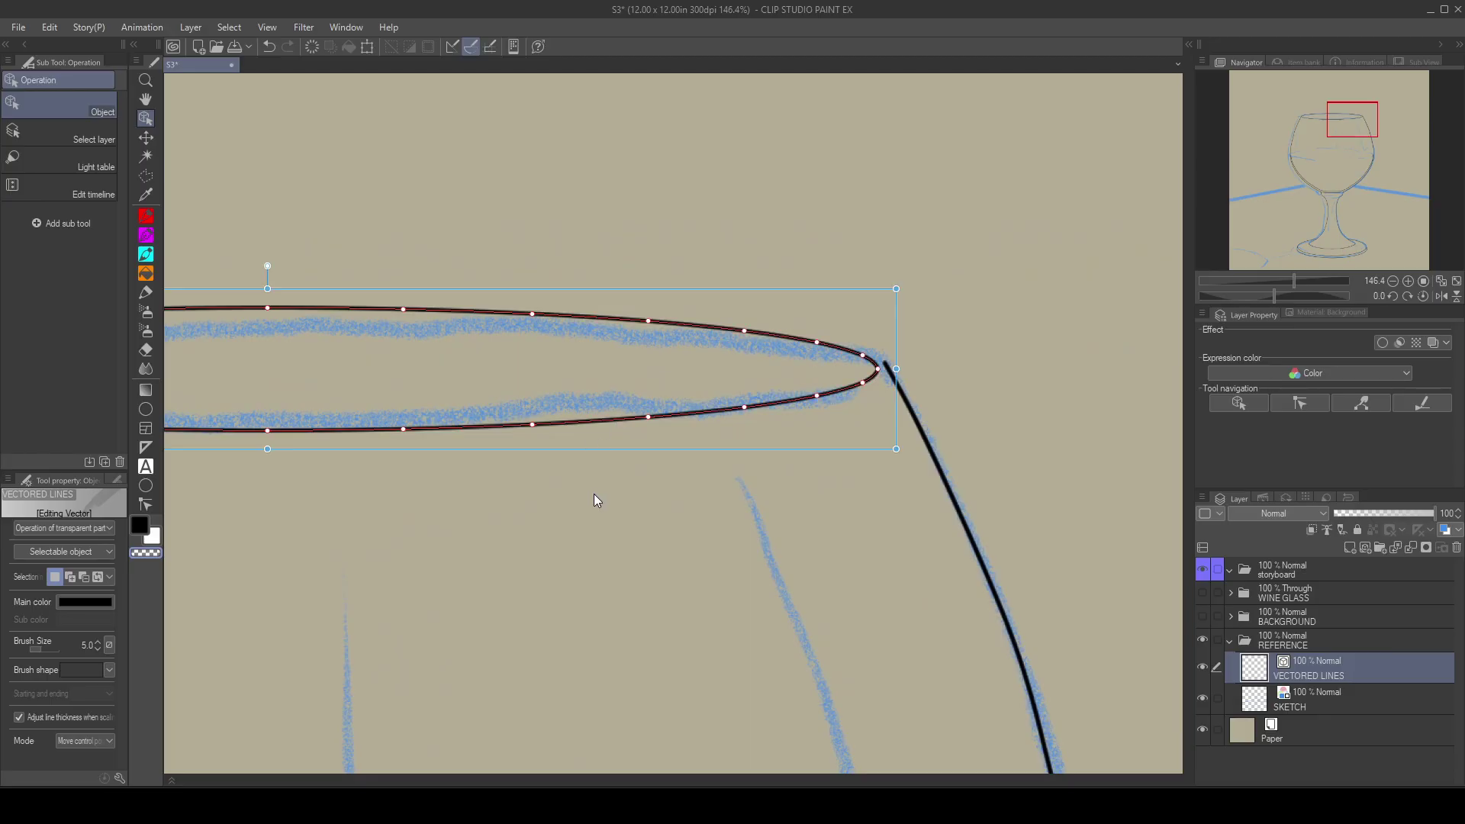
key(Up)
key(Up)
key(Up)
key(Up)
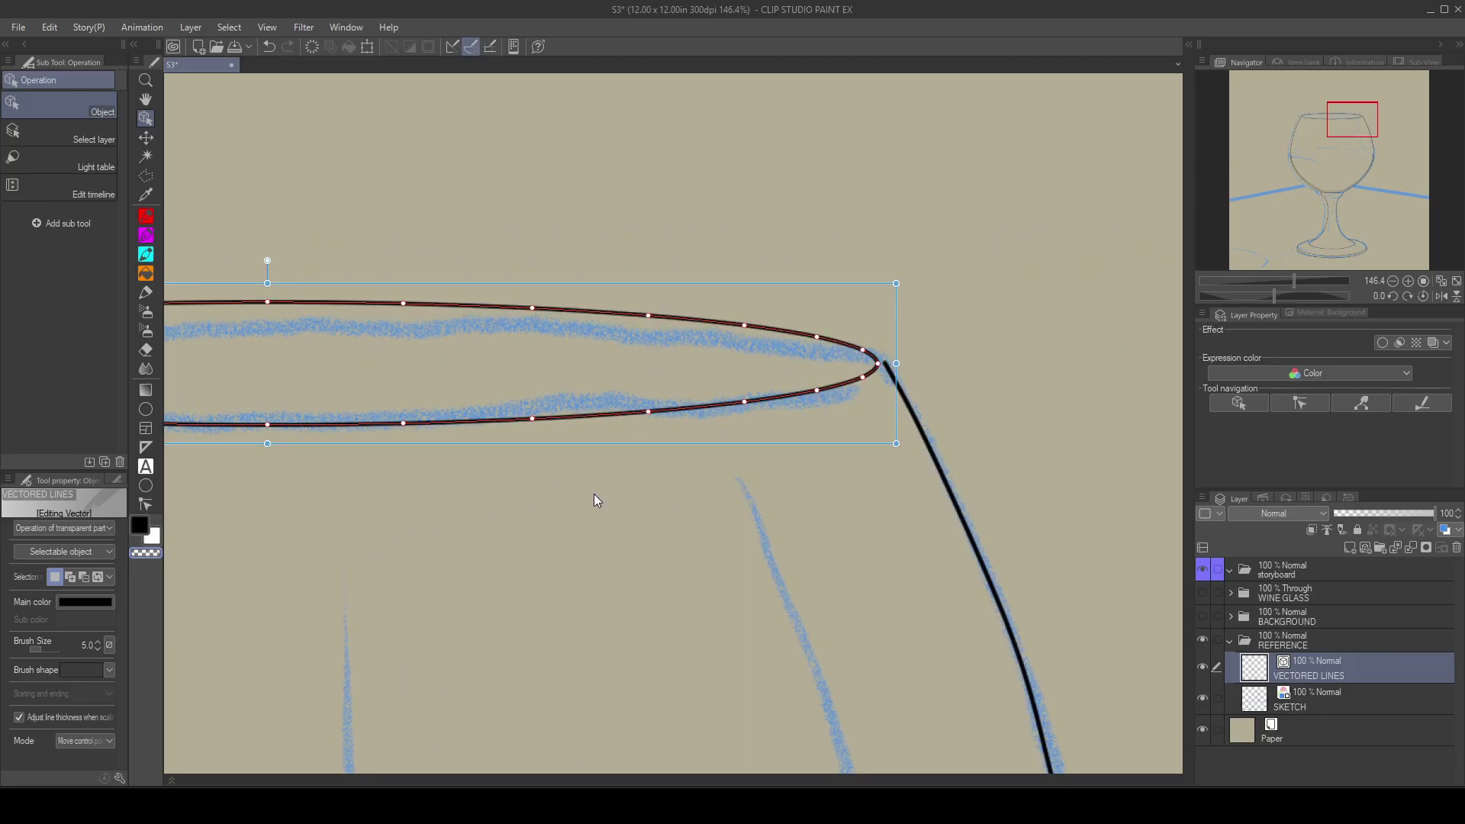
key(Right)
key(Right)
key(Right)
key(Left)
key(Up)
key(Left)
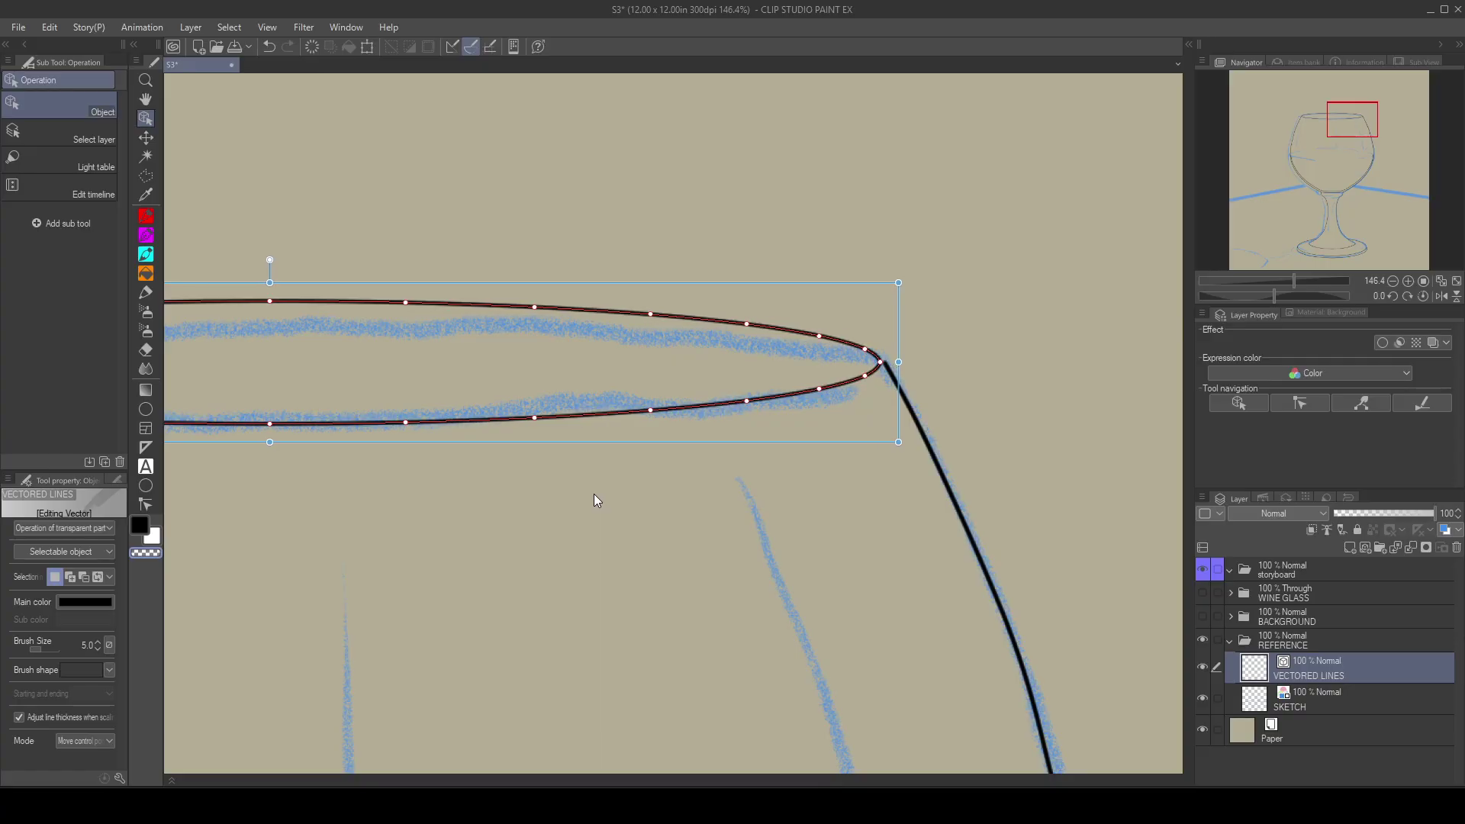
Step: Move the left bowl line's upper end point onto the left end of the rim ellipse
click(347, 527)
drag(347, 526, 902, 533)
drag(397, 542, 576, 592)
scroll(436, 460, up, 6)
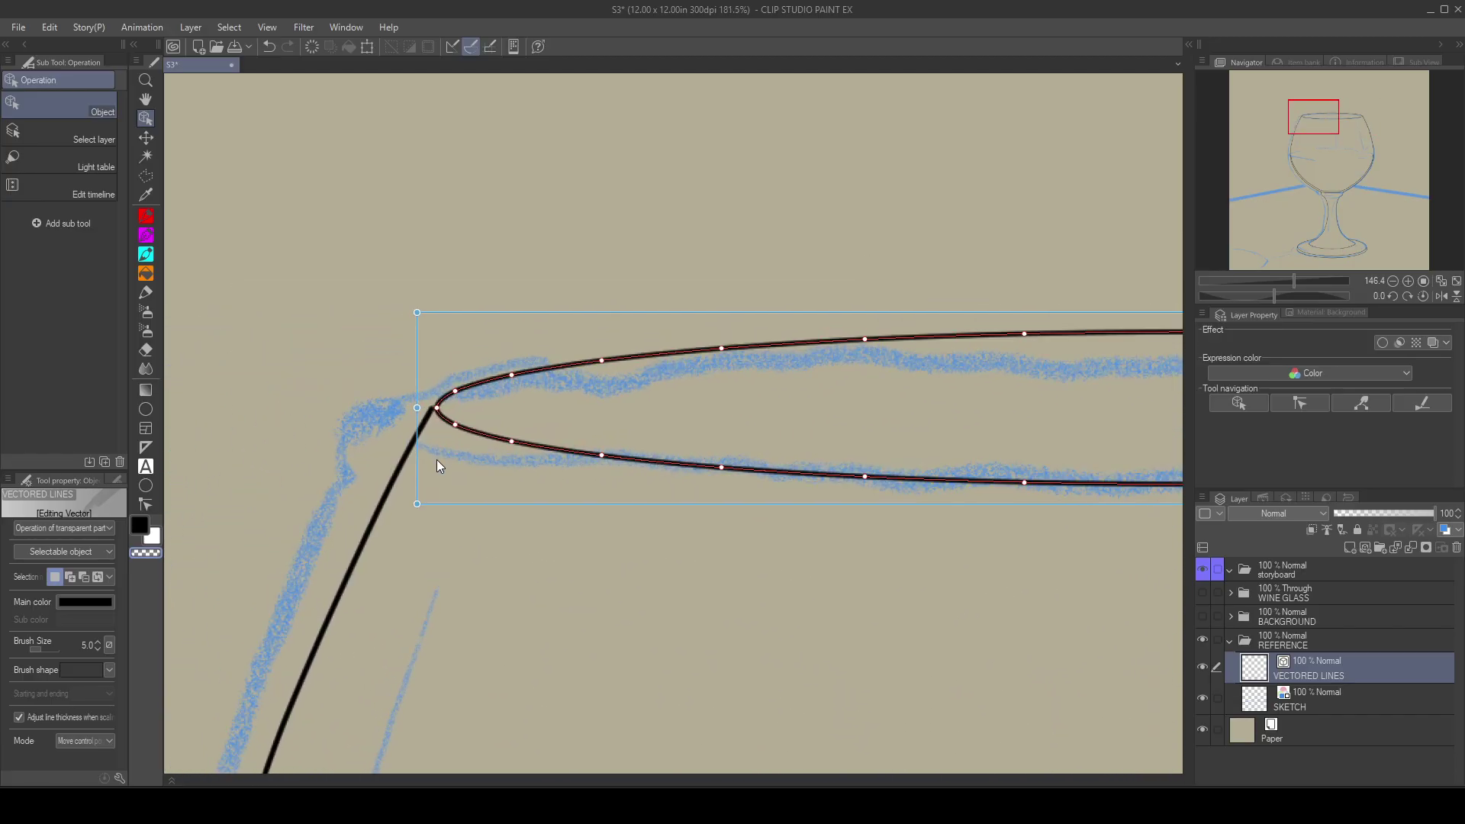
click(146, 505)
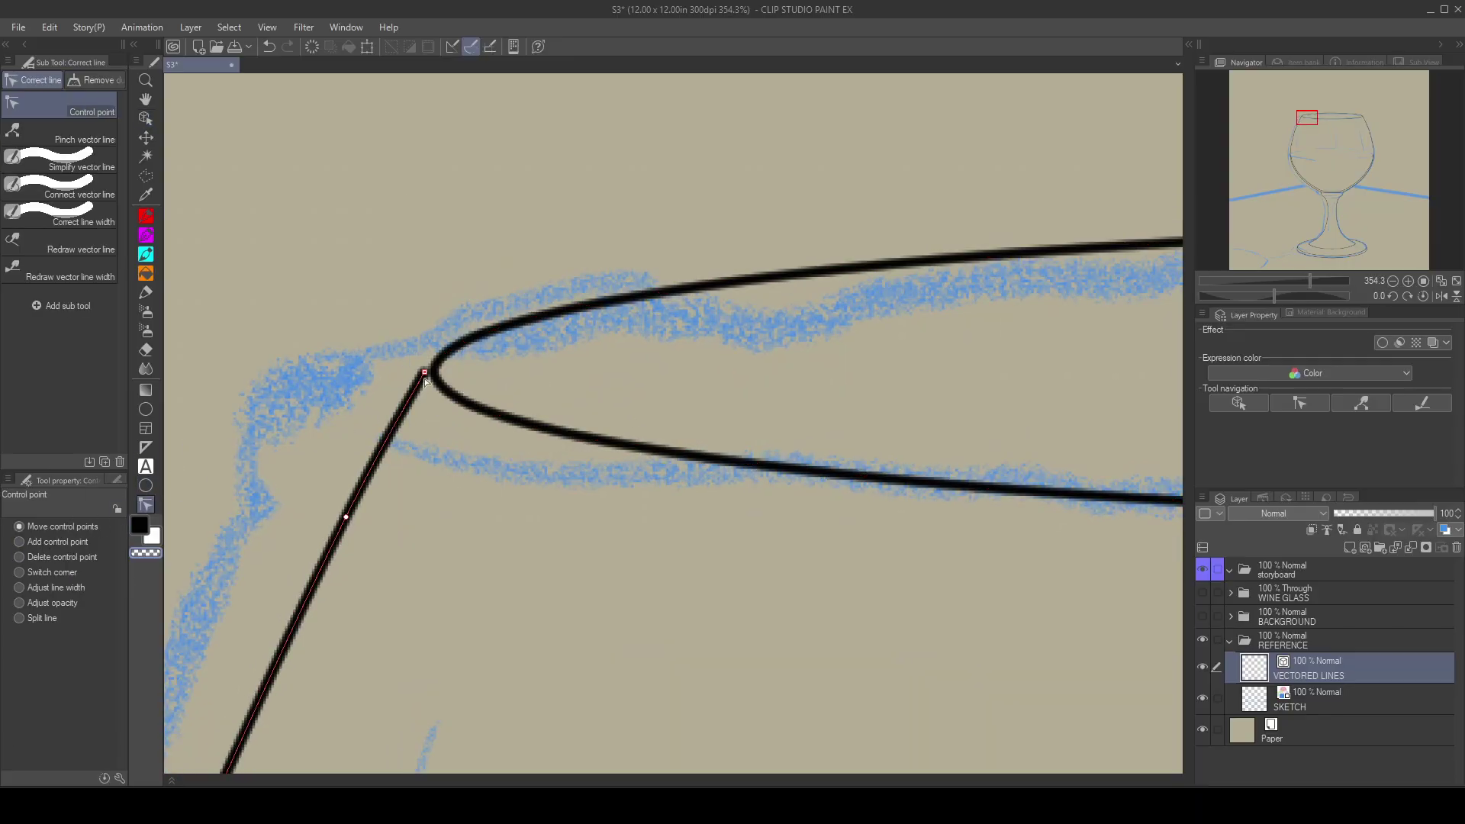
drag(424, 371, 433, 373)
drag(431, 373, 426, 377)
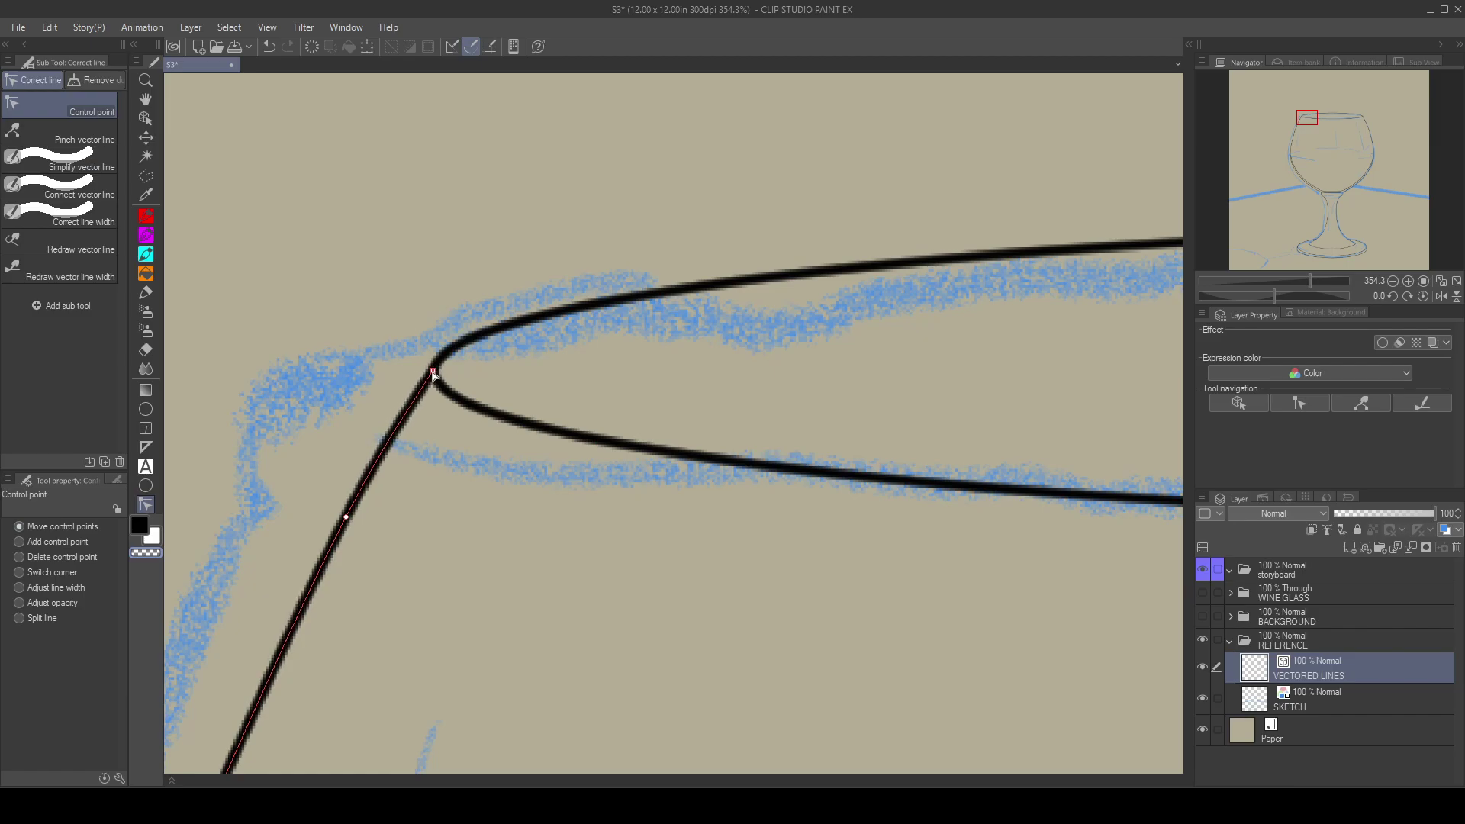
Step: Move the right bowl line's upper end point onto the right end of the rim ellipse
scroll(872, 588, right, 10)
scroll(939, 595, right, 15)
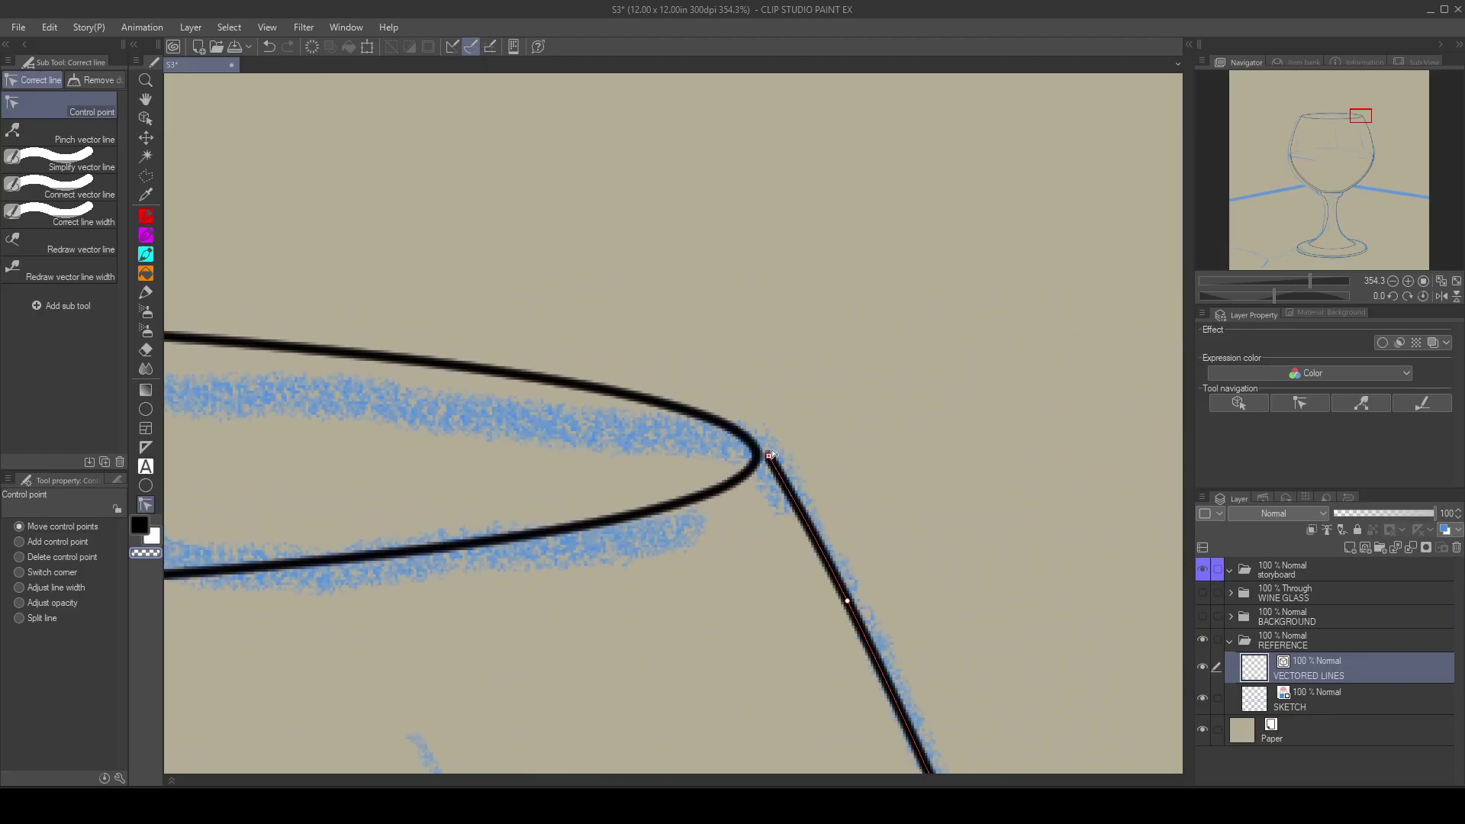
drag(762, 456, 758, 457)
scroll(719, 601, down, 7)
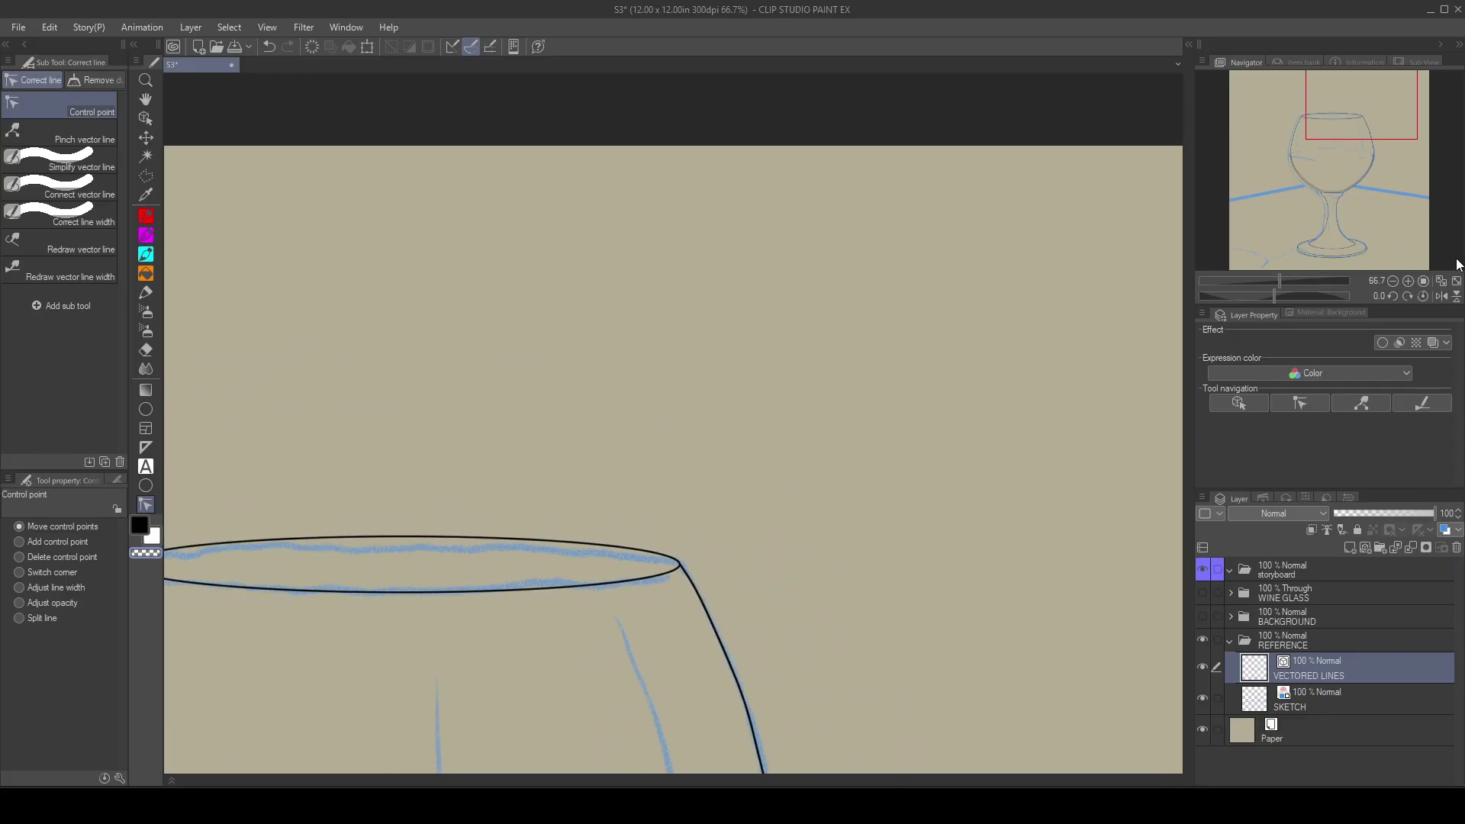
click(1457, 281)
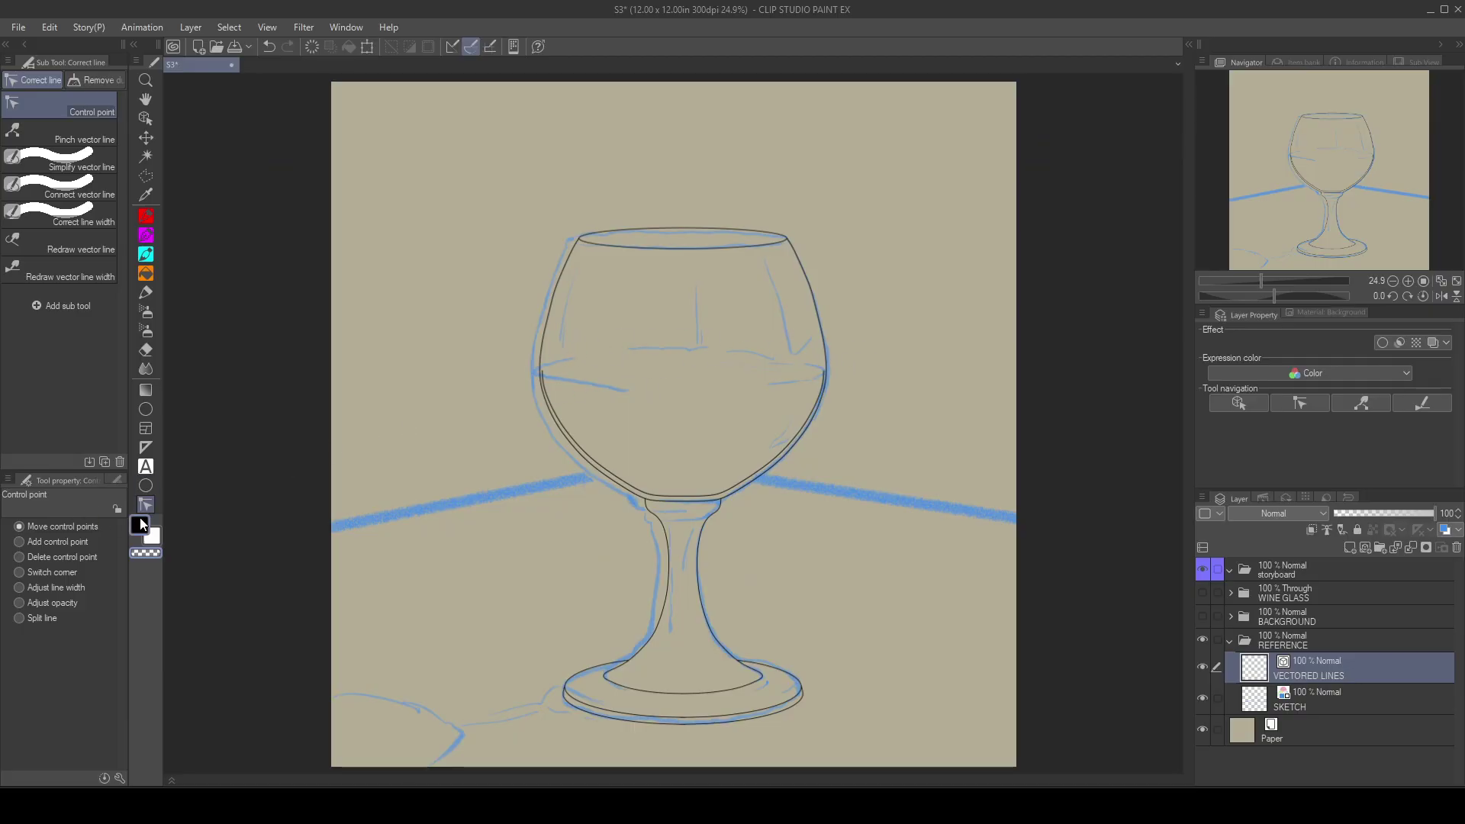
Step: Draw a wide black ellipse across the bowl at the sketched liquid level
click(144, 486)
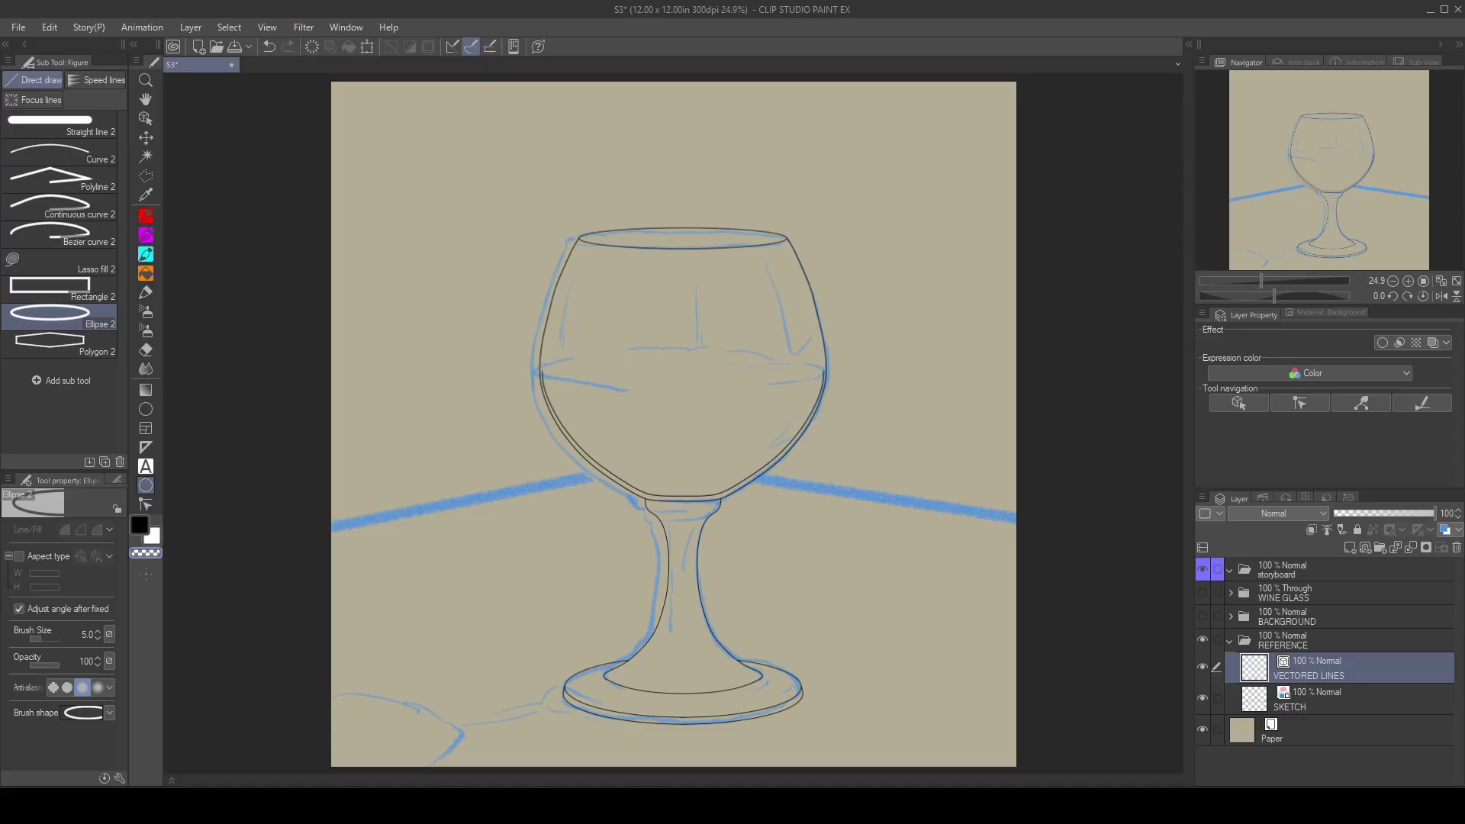
click(134, 521)
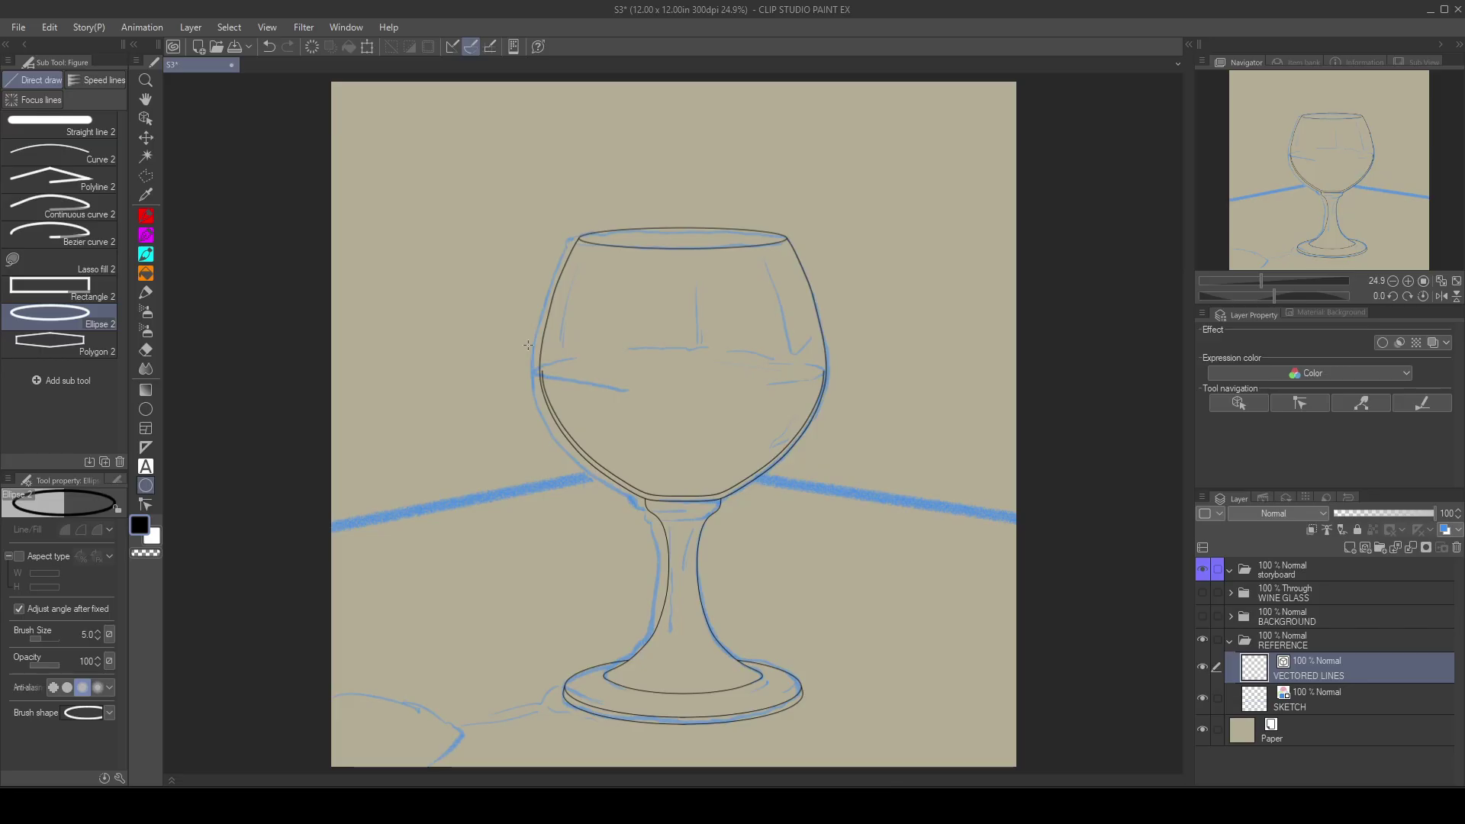
drag(529, 345, 816, 390)
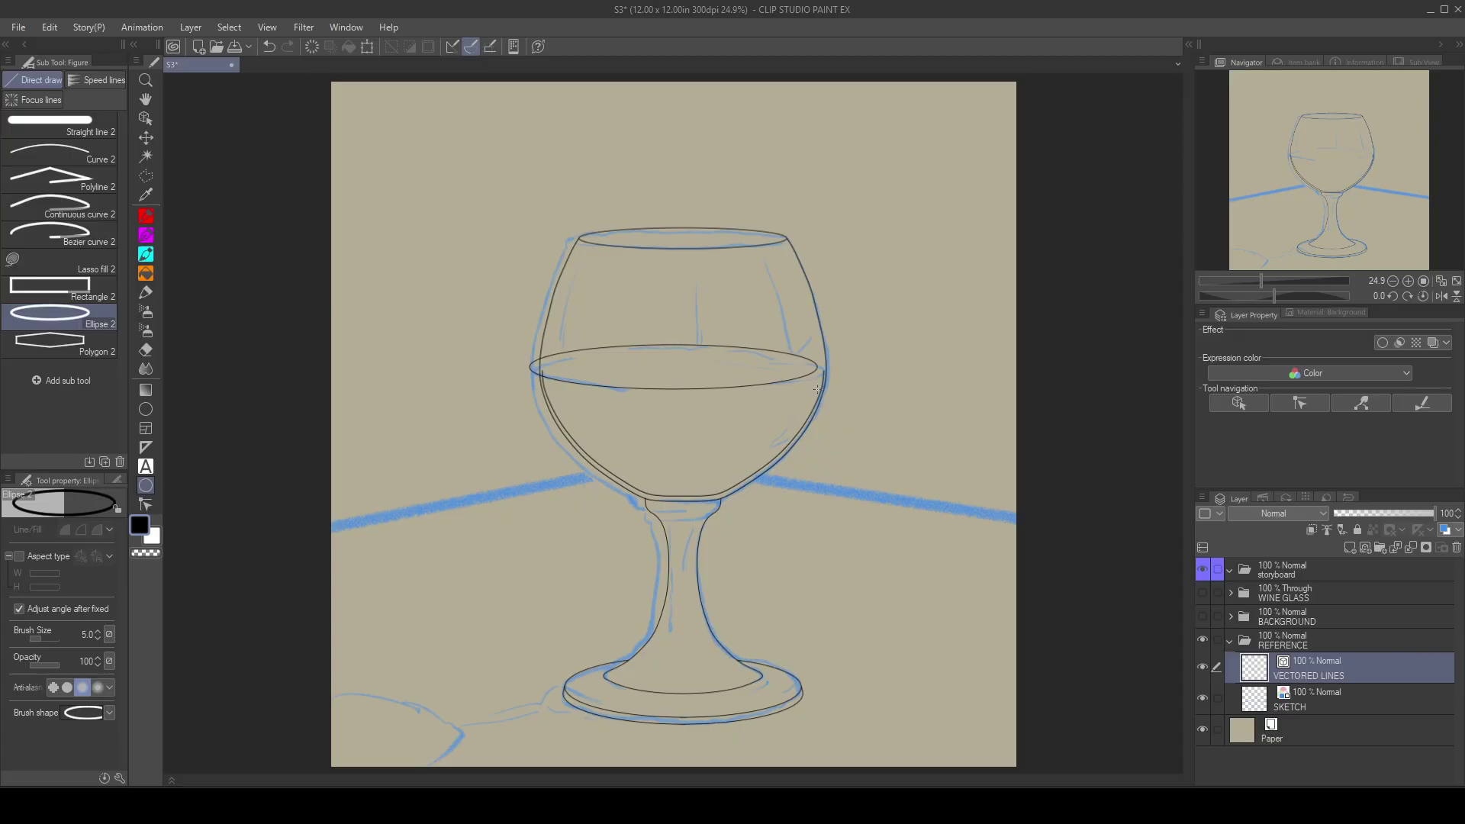
drag(816, 389, 815, 391)
Step: Move the liquid ellipse so that it is centred between the bowl's two side lines
click(148, 117)
scroll(707, 391, up, 2)
click(688, 386)
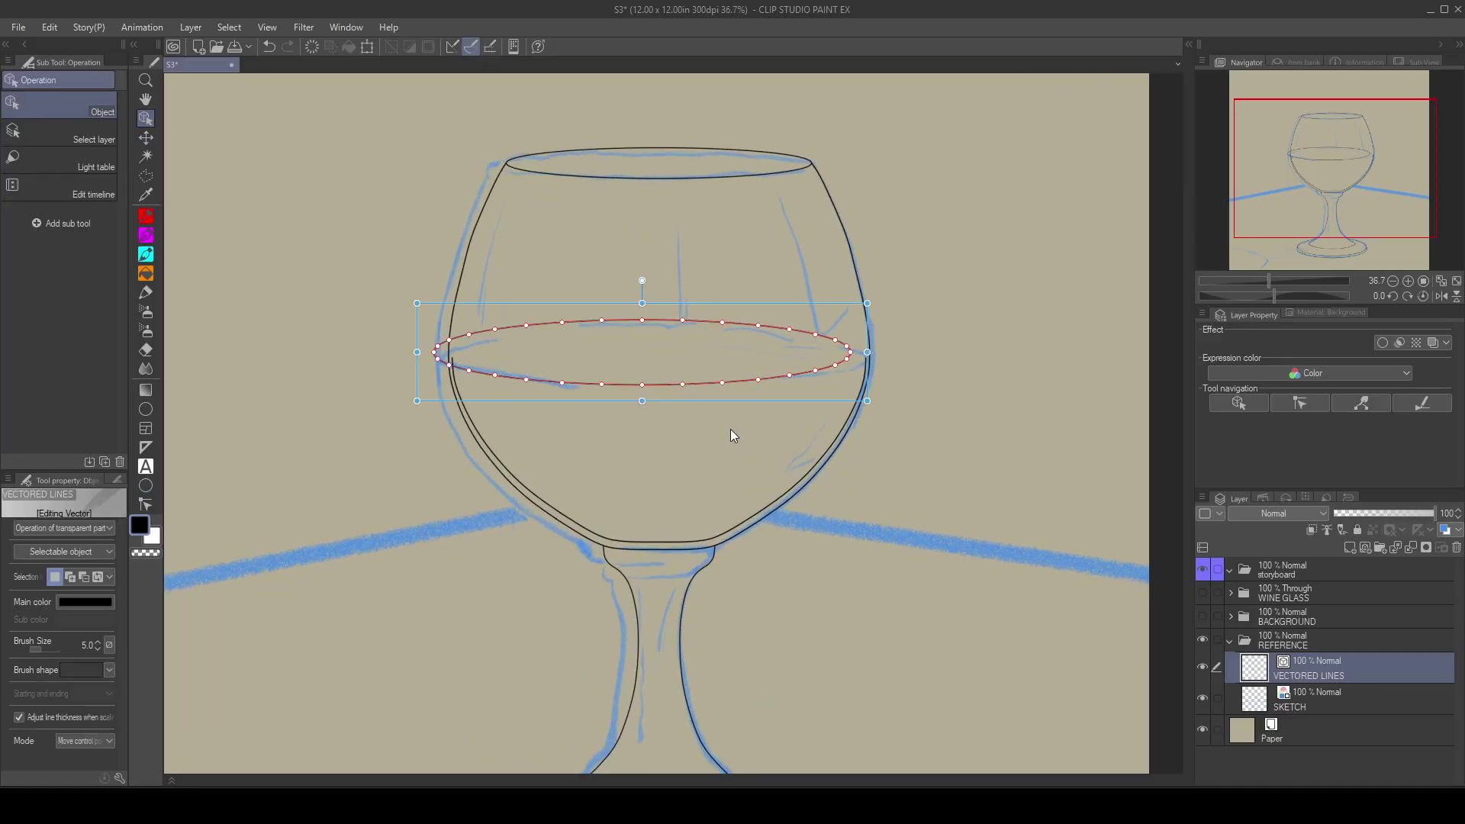
scroll(729, 435, up, 1)
drag(661, 383, 683, 389)
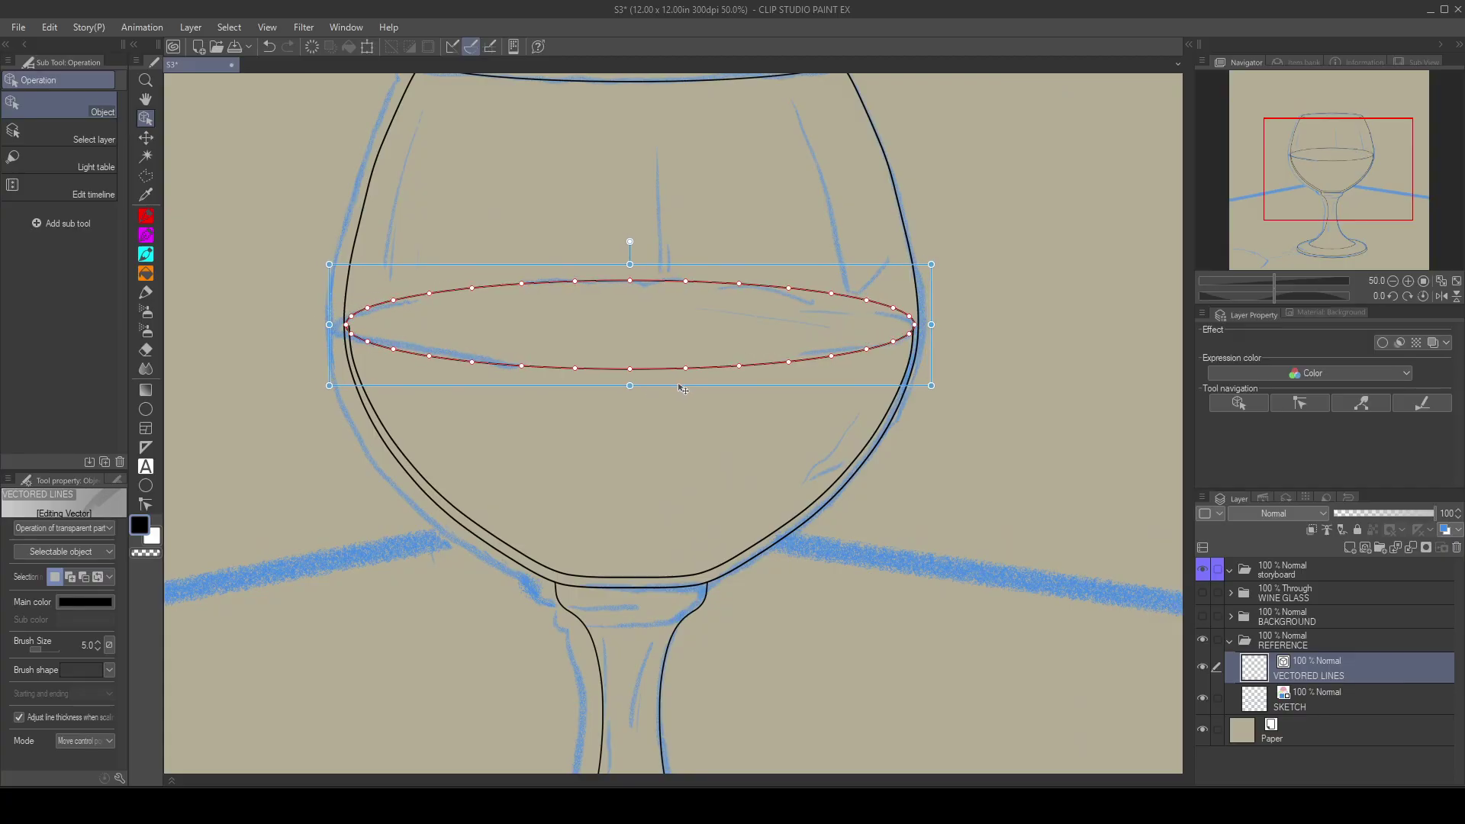
Step: Narrow the liquid ellipse slightly from both ends to meet the inner bowl lines and nudge it up
scroll(671, 377, up, 1)
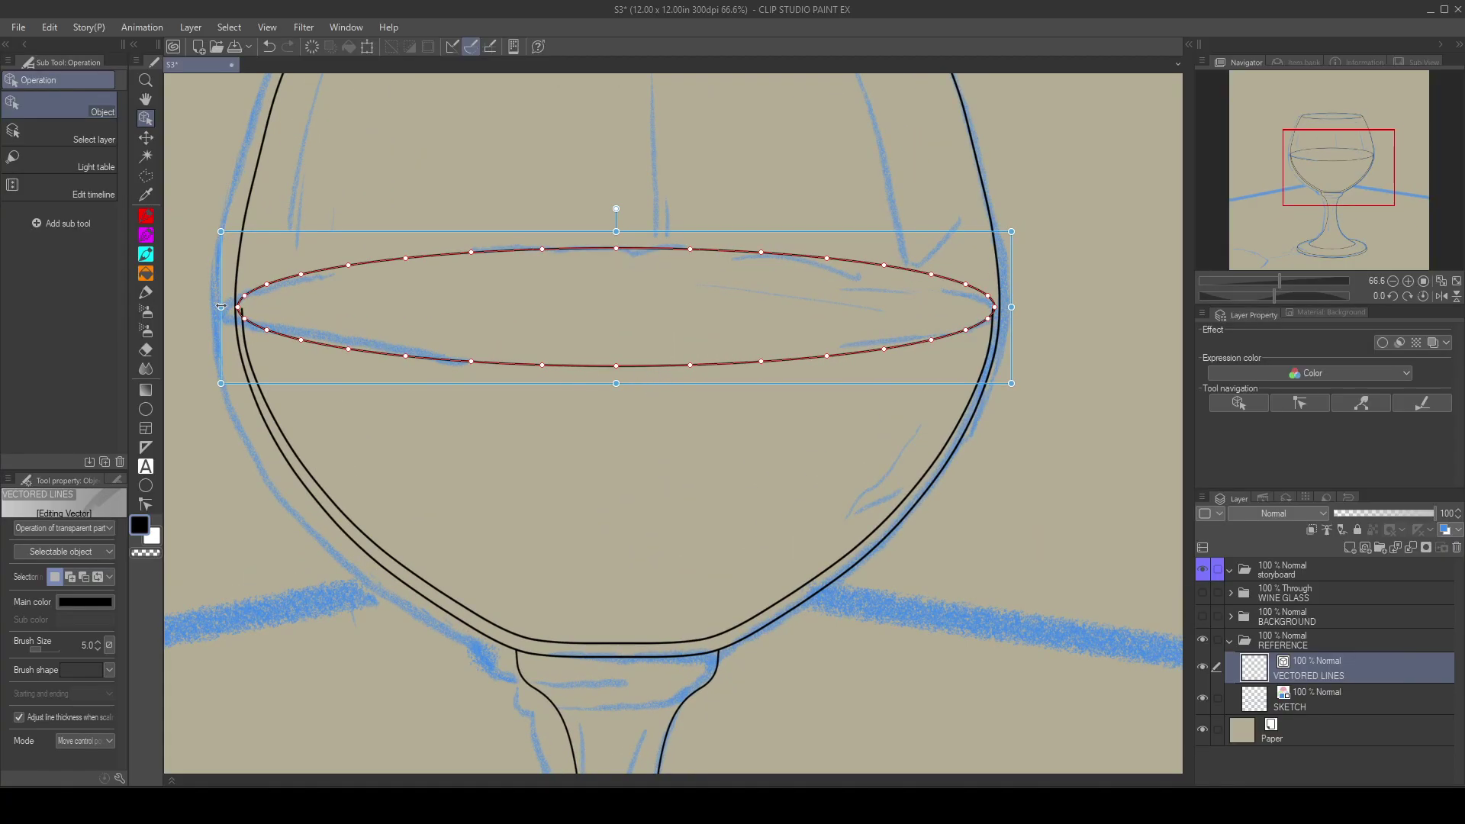
drag(221, 307, 225, 306)
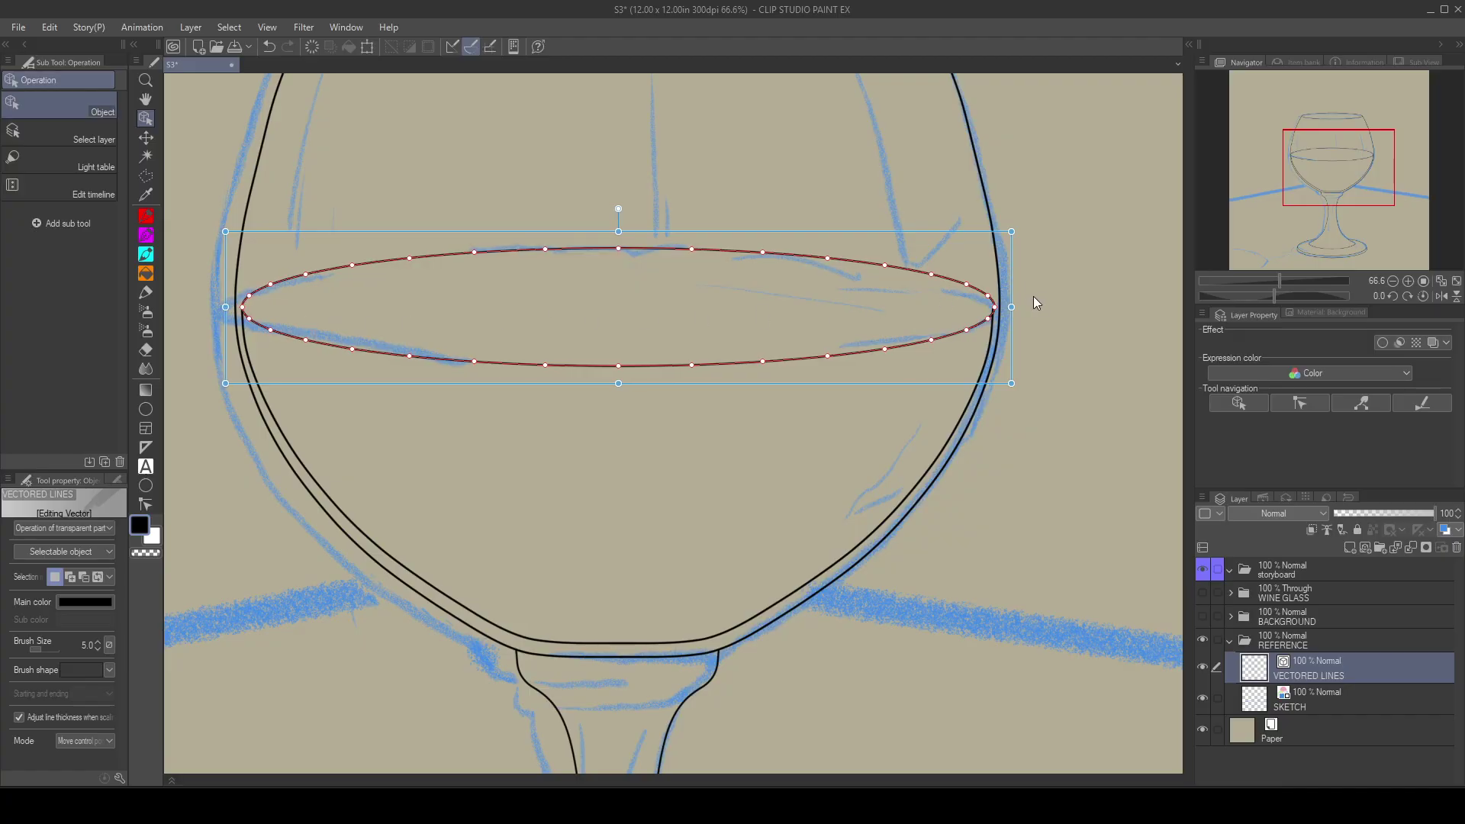
drag(1010, 306, 1007, 306)
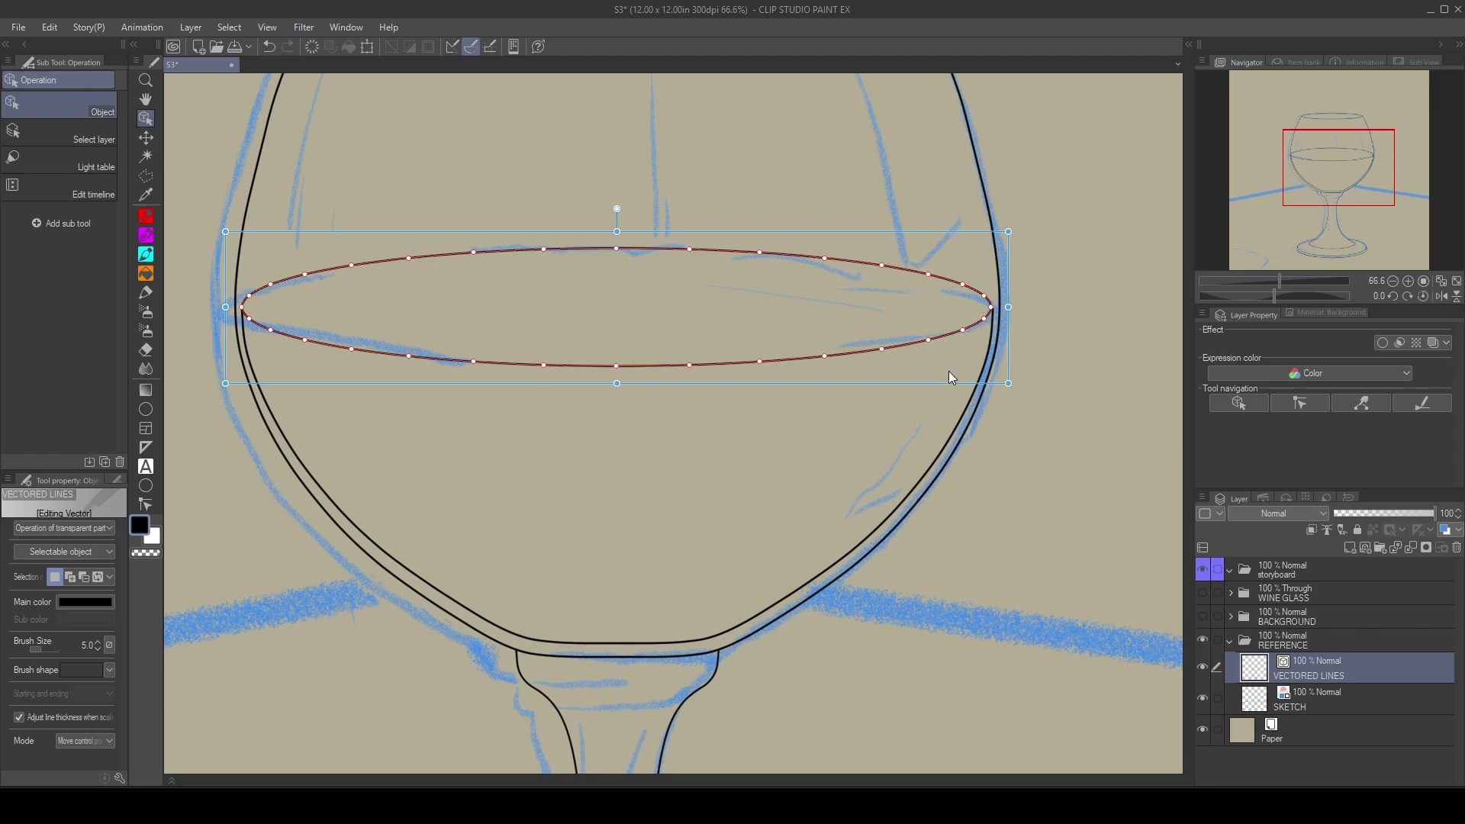
key(Up)
key(Up)
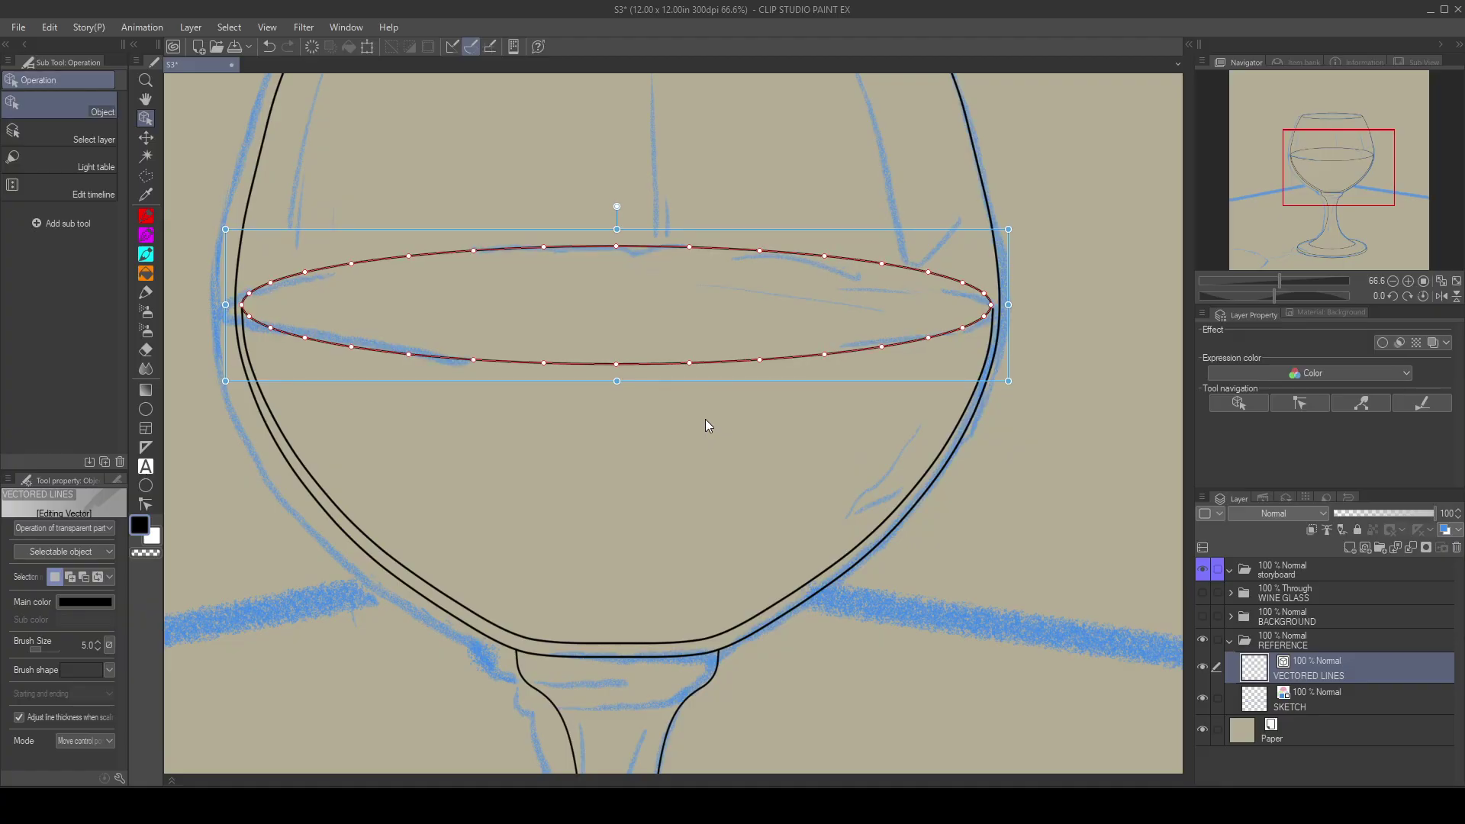
scroll(973, 362, up, 3)
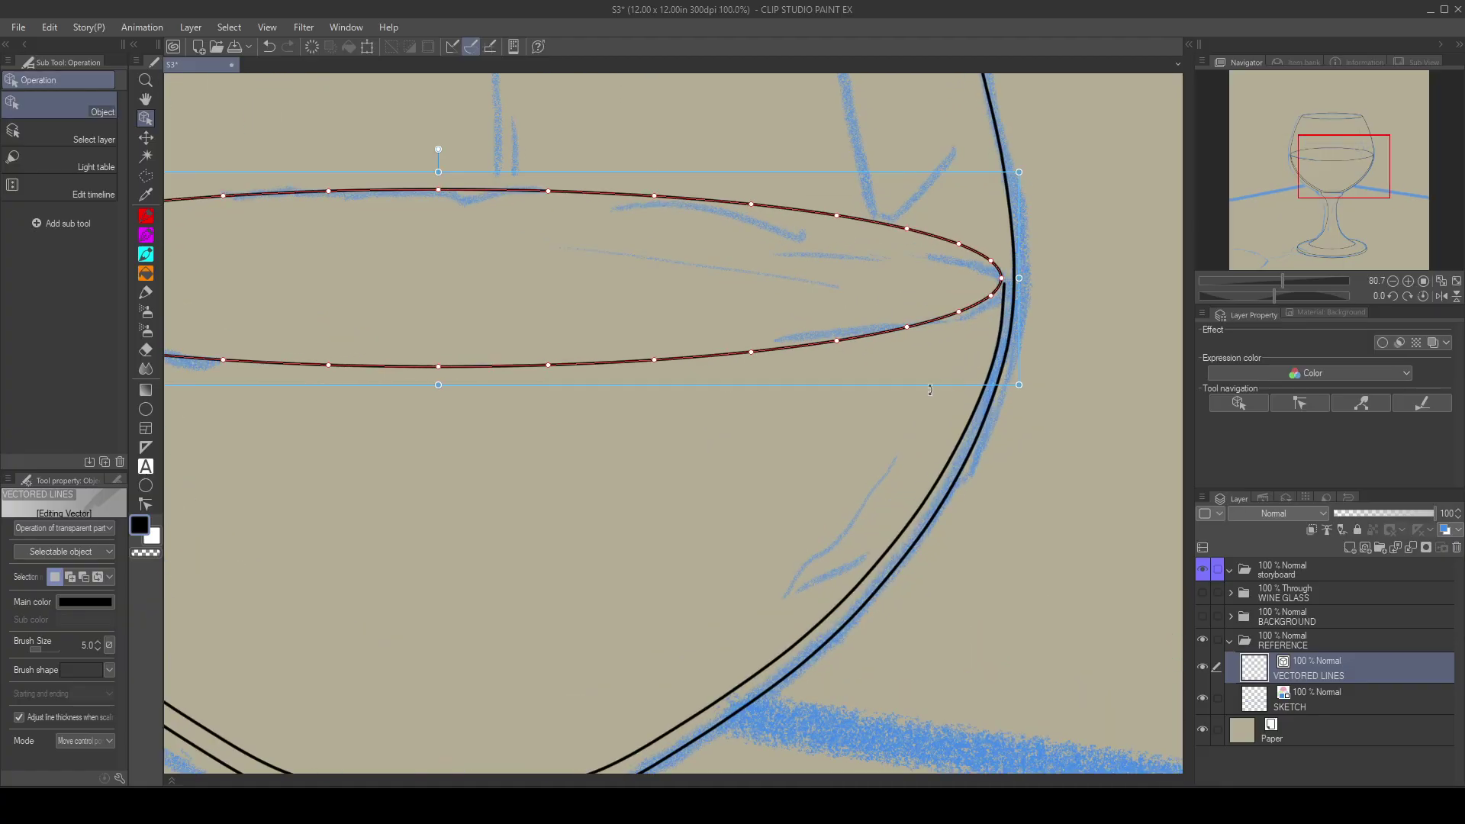
Step: Examine how both ends of the liquid ellipse meet the upper ends of the inner bowl lines
click(817, 483)
drag(817, 484, 583, 567)
scroll(657, 474, up, 1)
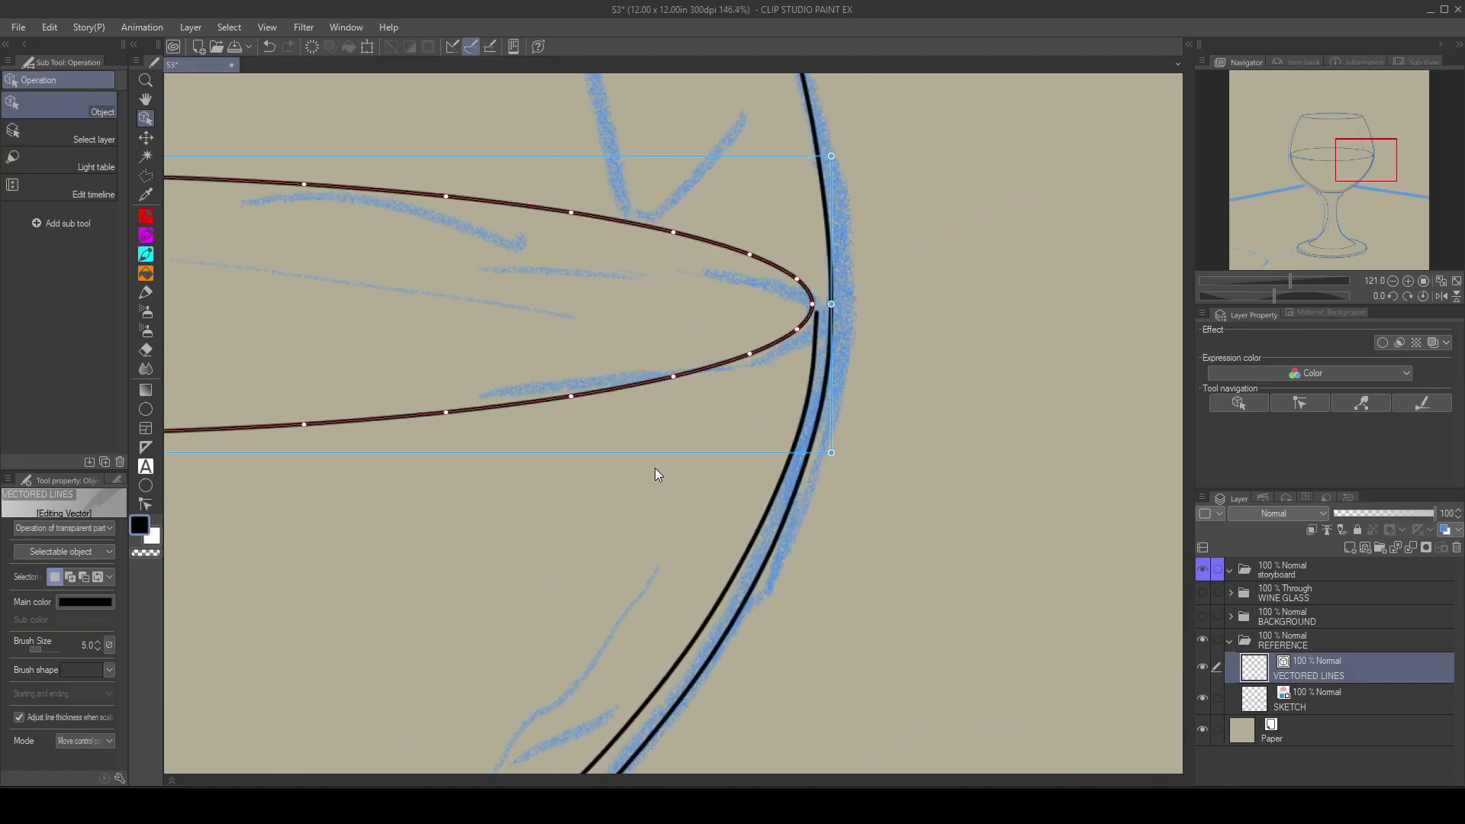
drag(275, 600, 1276, 570)
drag(935, 566, 0, 602)
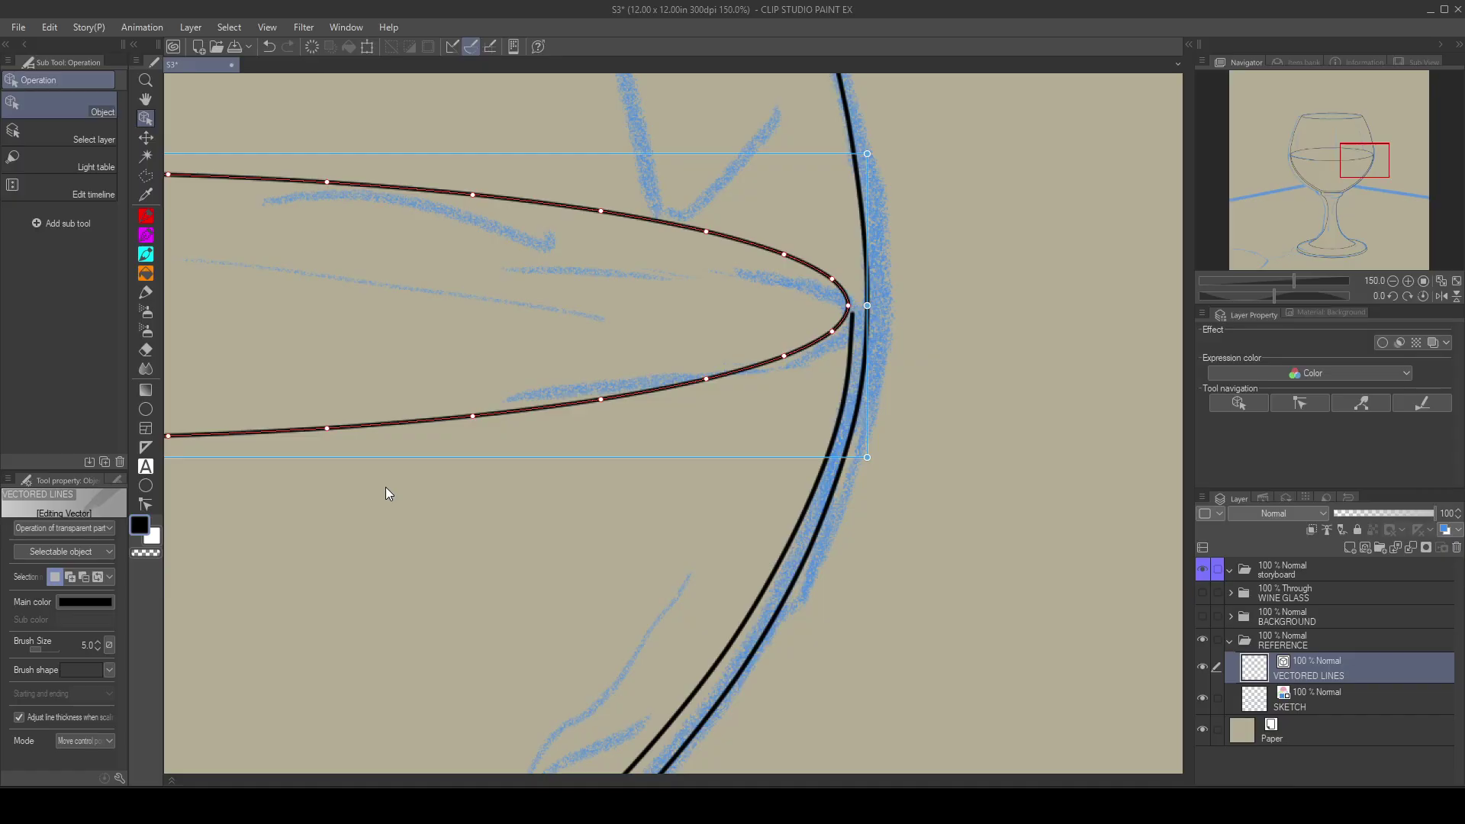
click(310, 592)
drag(310, 592, 1350, 658)
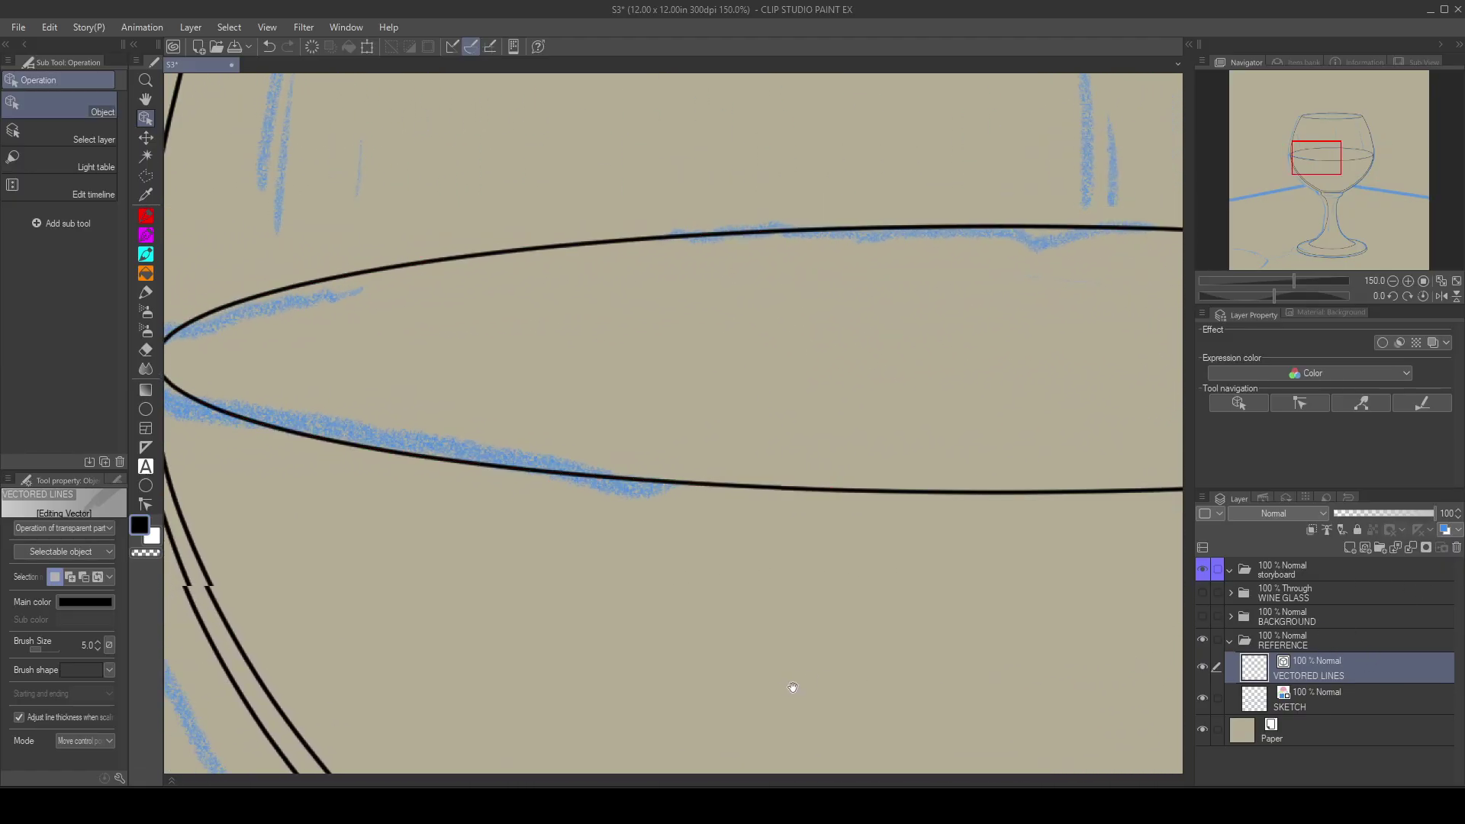
drag(785, 688, 946, 709)
key(ctrl+z)
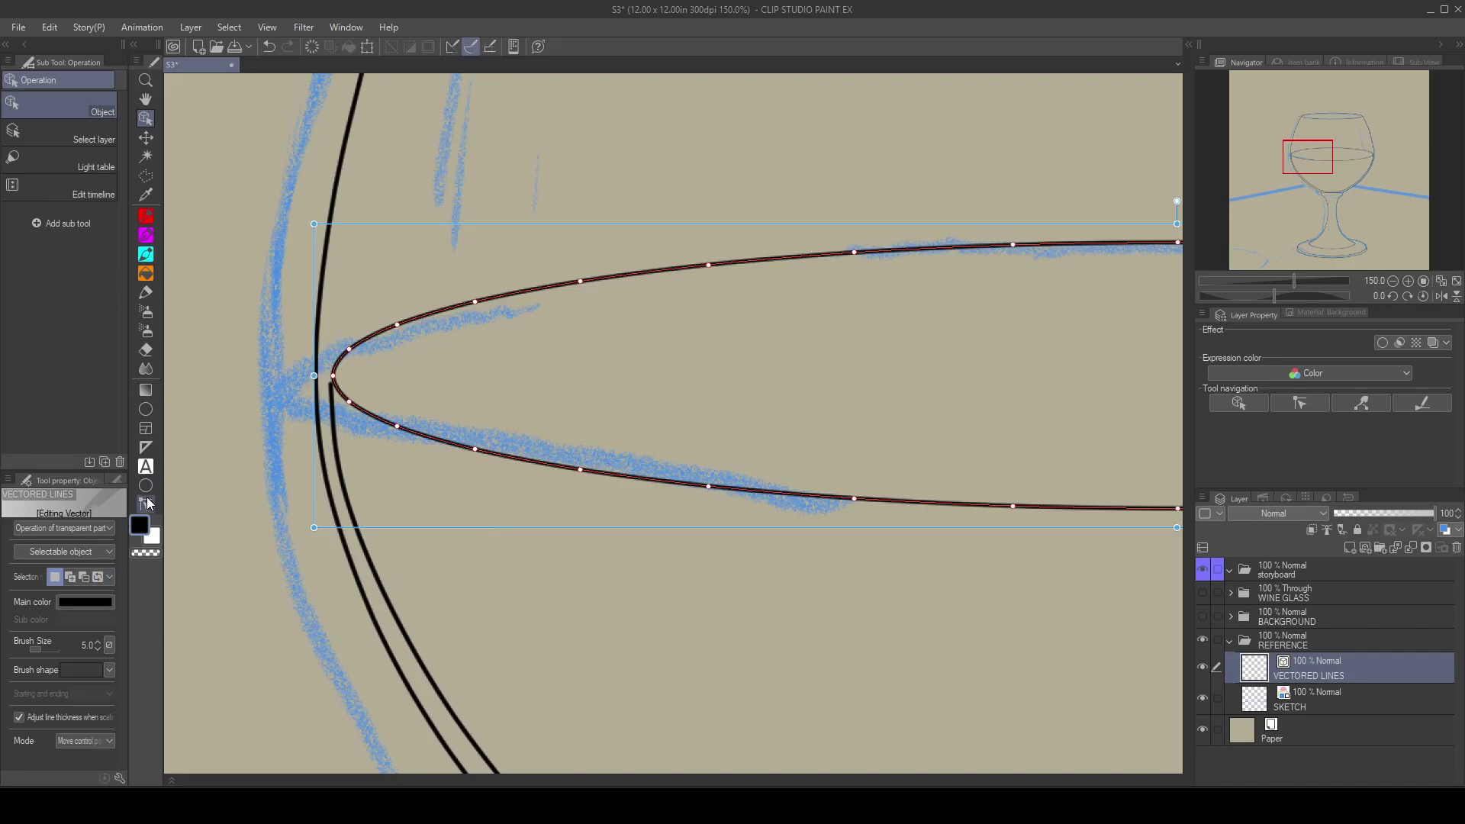
Step: Move the upper end control points of the left and right inner bowl lines onto the matching ends of the liquid ellipse
click(146, 505)
mouse_move(332, 389)
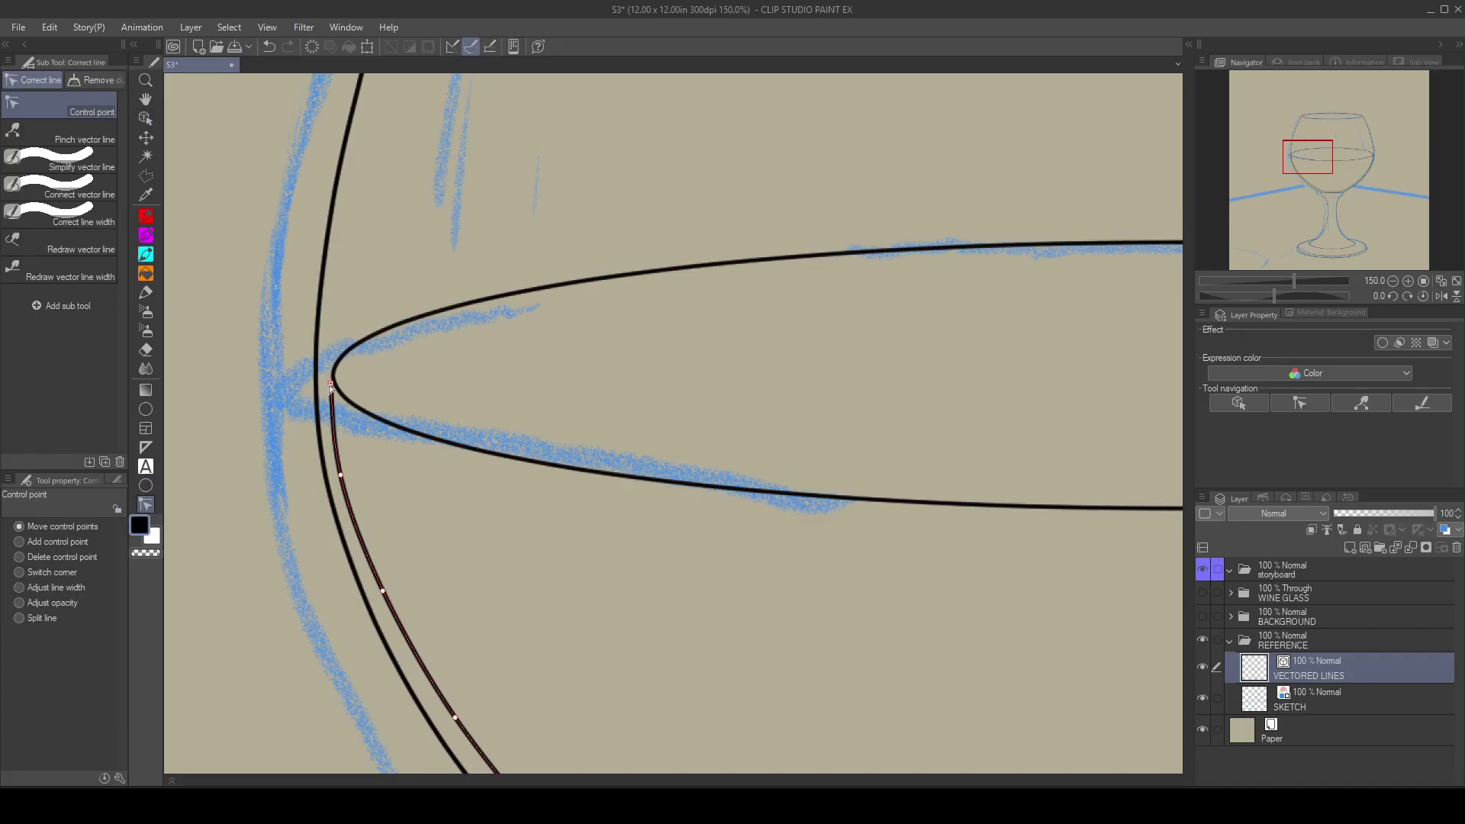
drag(332, 389, 334, 383)
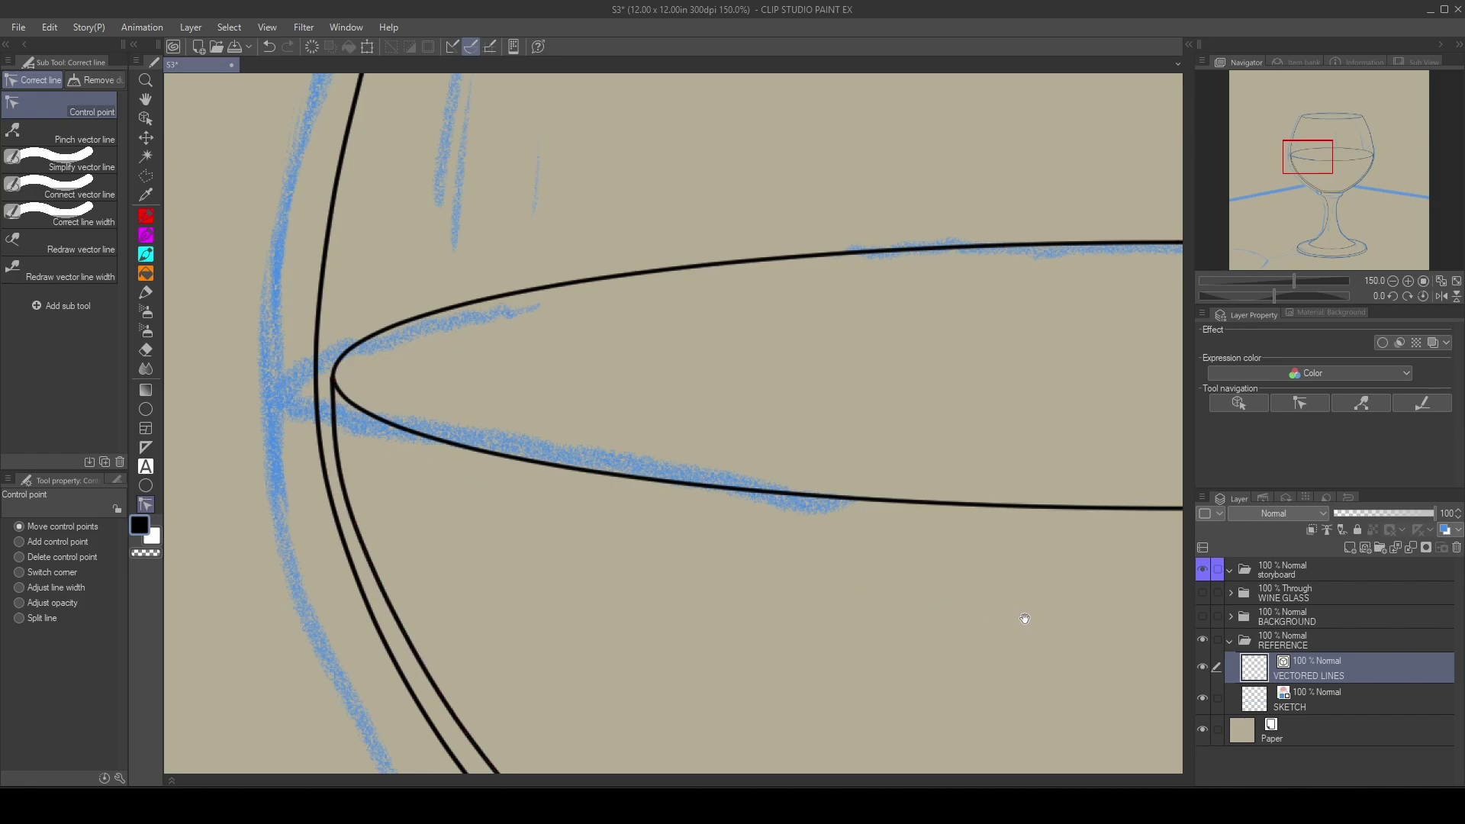
scroll(610, 557, right, 10)
mouse_move(549, 444)
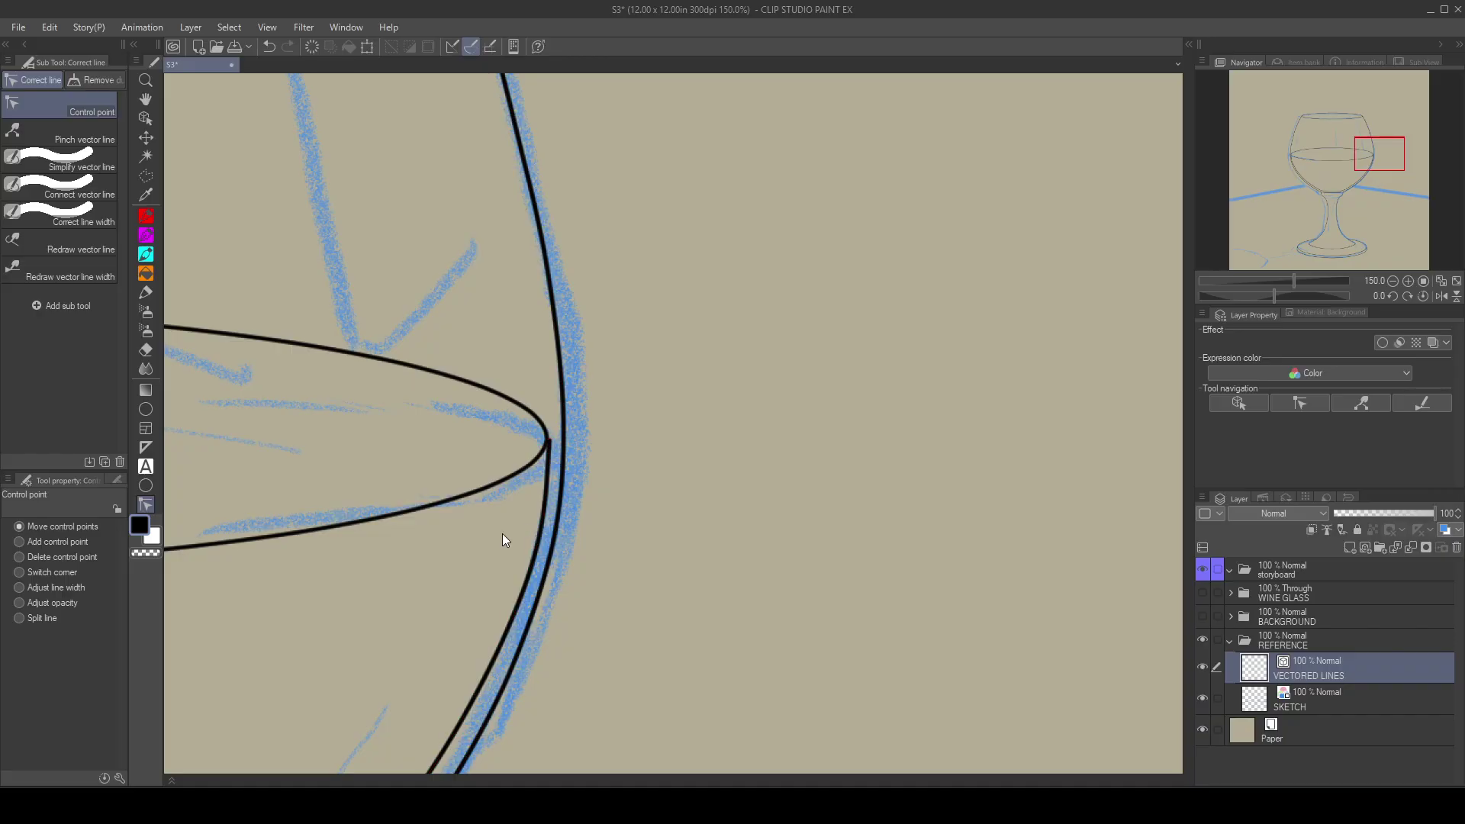
drag(549, 443, 548, 440)
Step: Fit the whole canvas in view and hide the SKETCH layer
click(1455, 281)
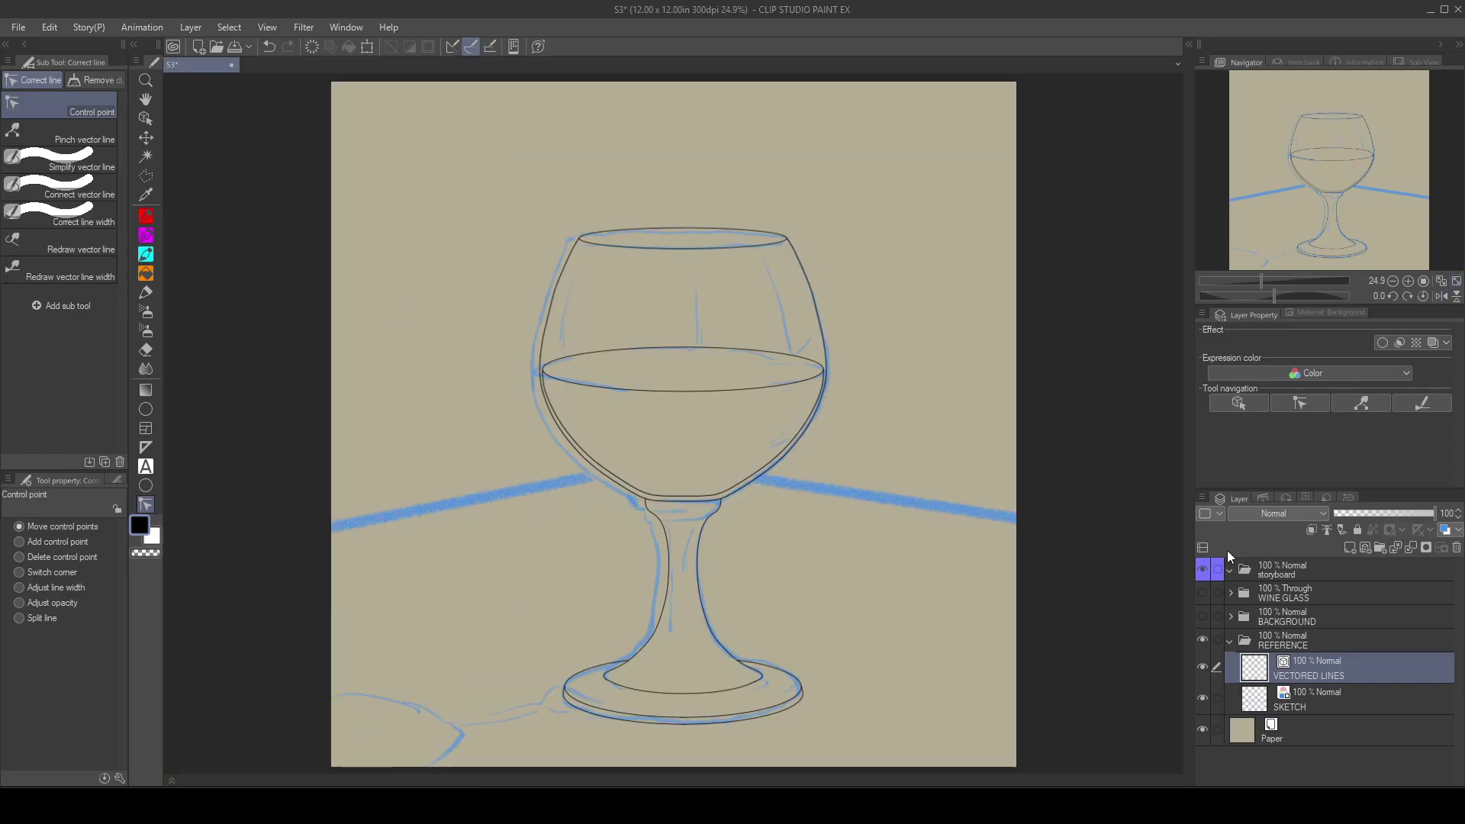
click(1201, 698)
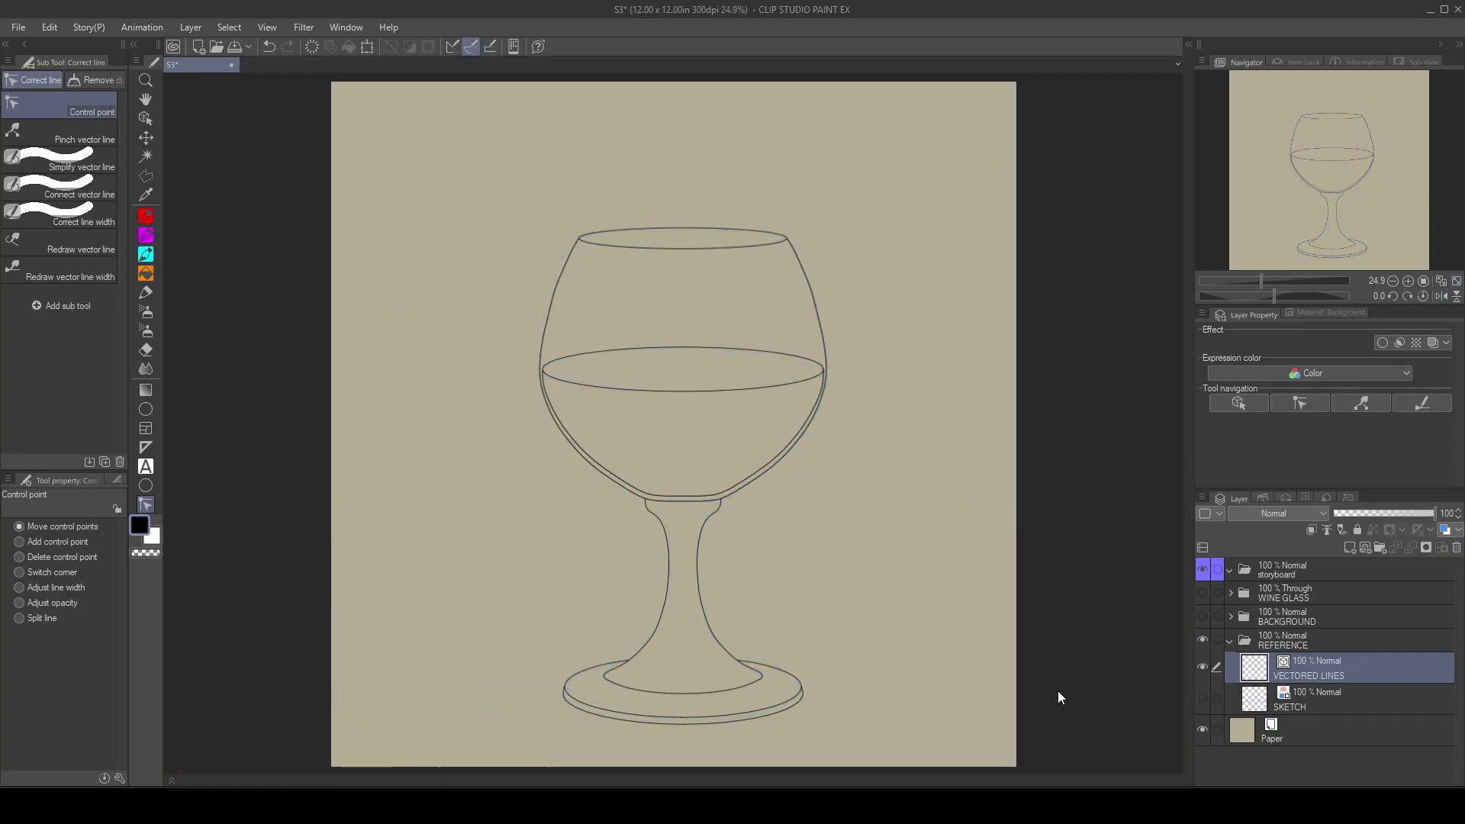